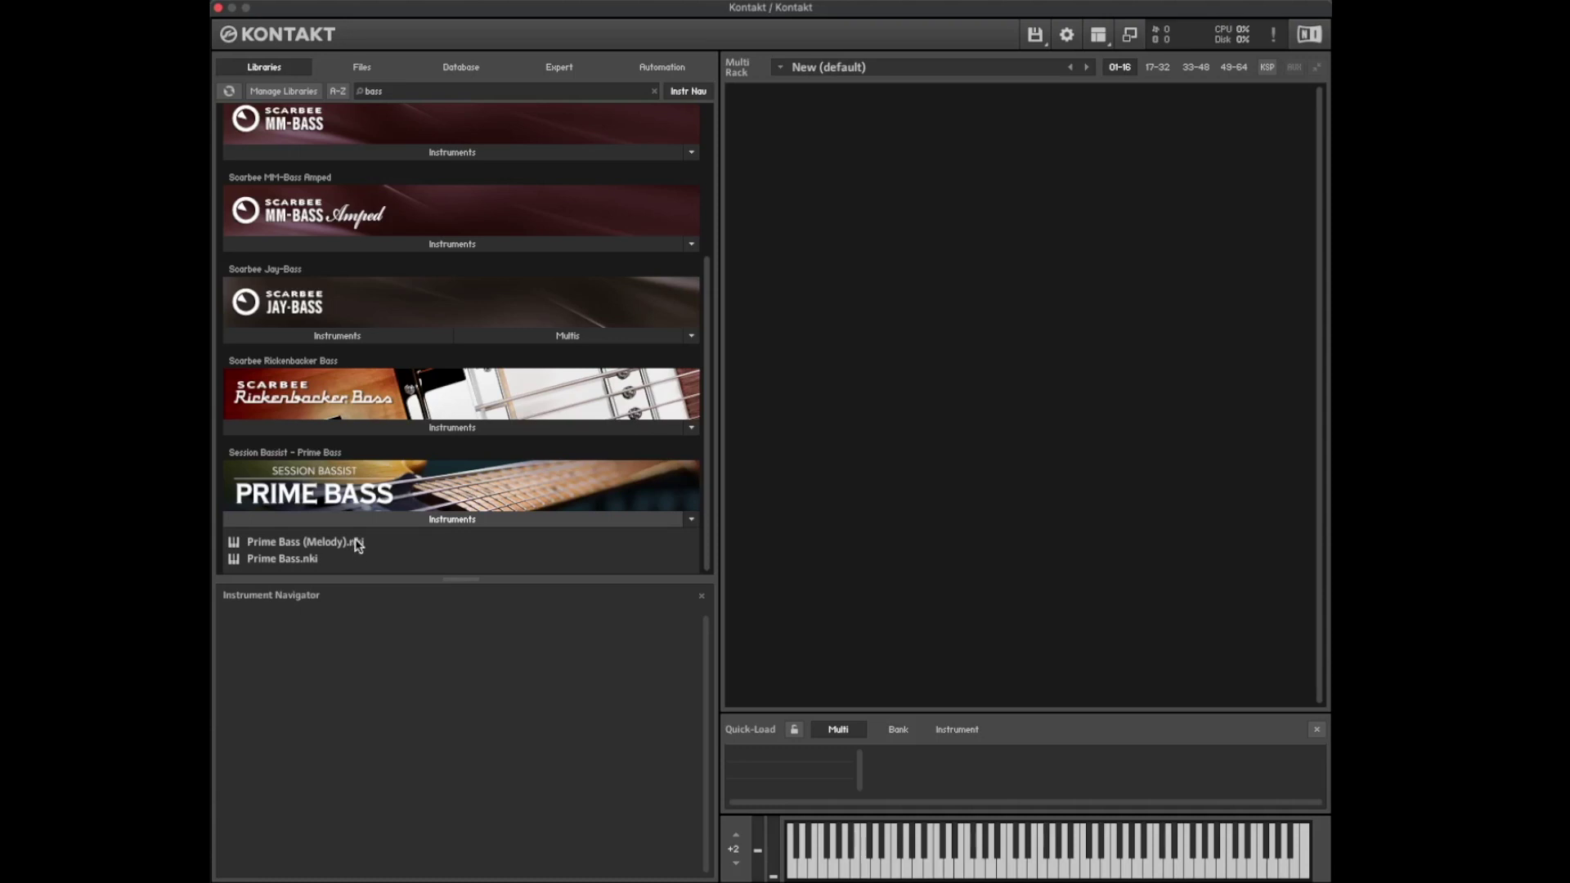
Step: Load the Prime Bass.nki instrument from Session Bassist - Prime Bass and switch its song to Motor City
click(314, 564)
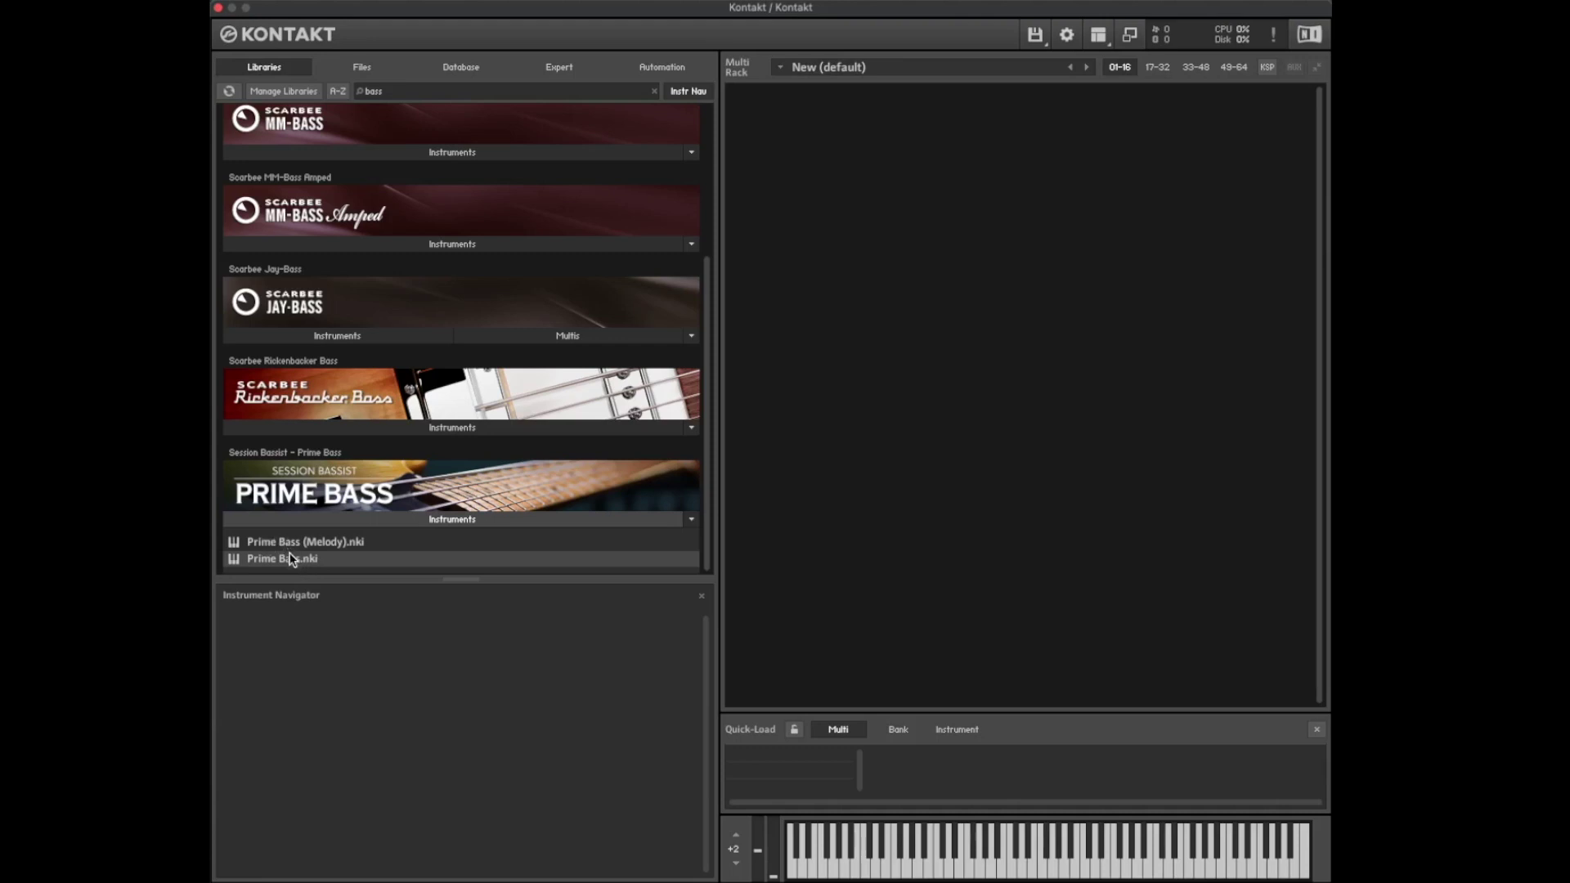
double_click(292, 558)
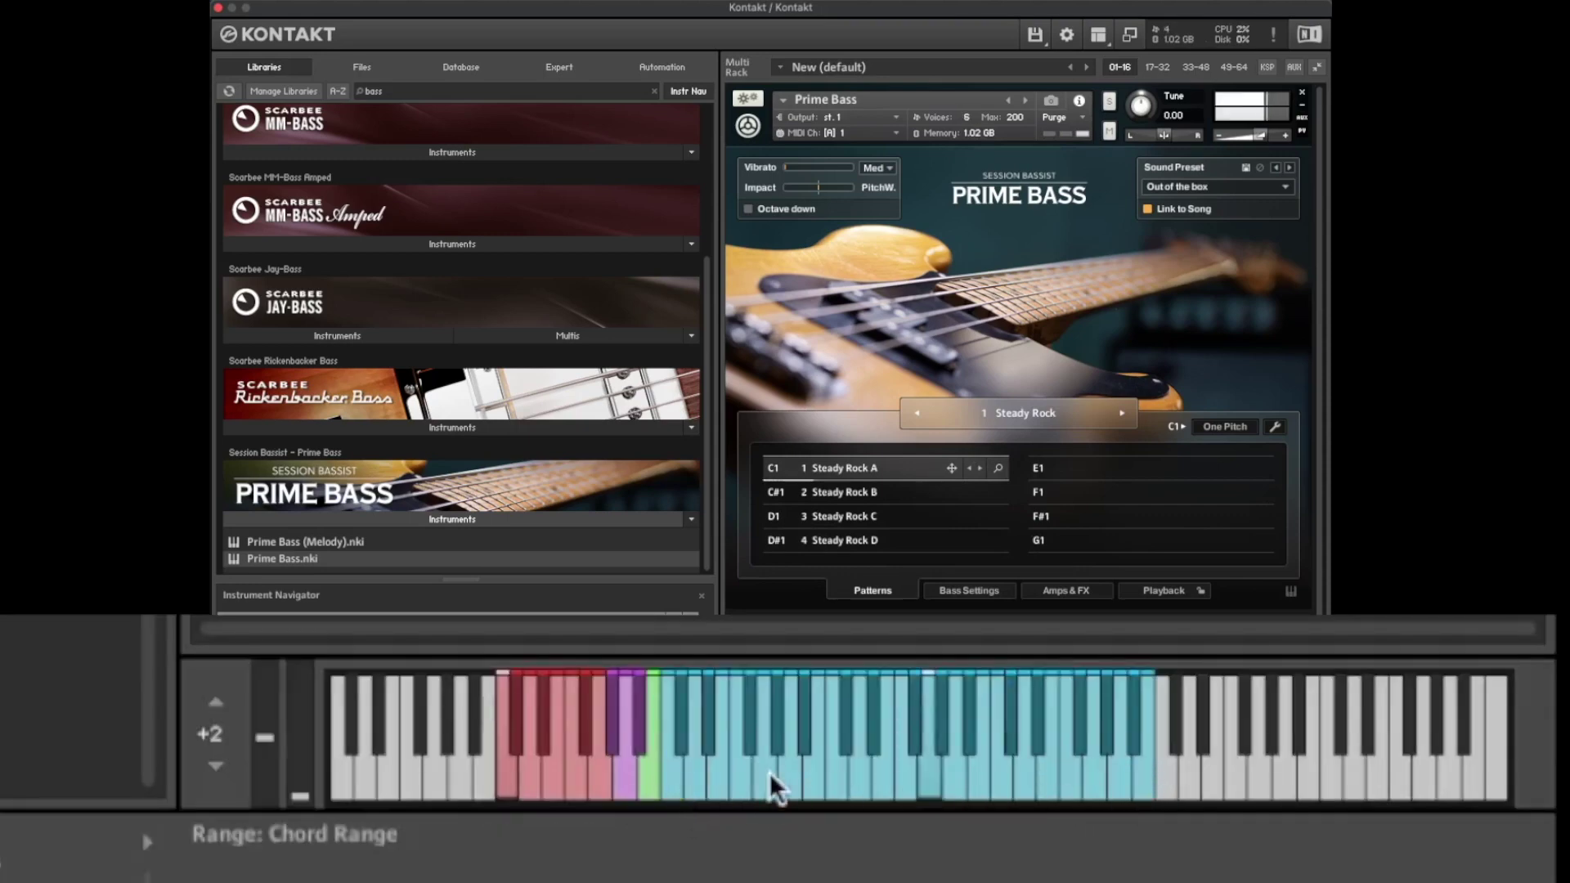
click(765, 785)
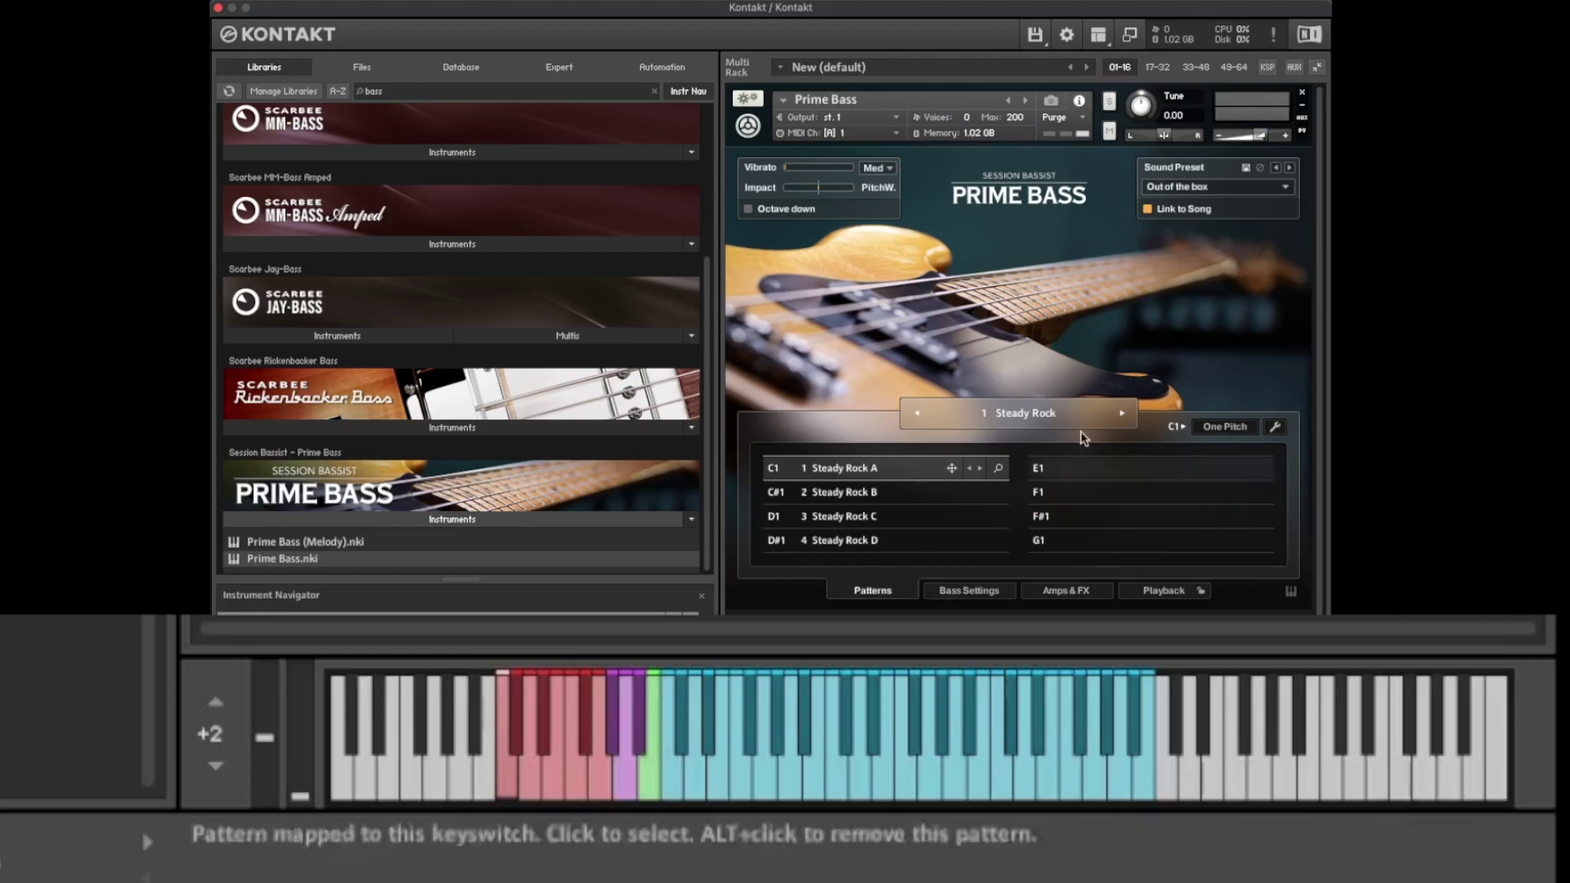
click(1123, 419)
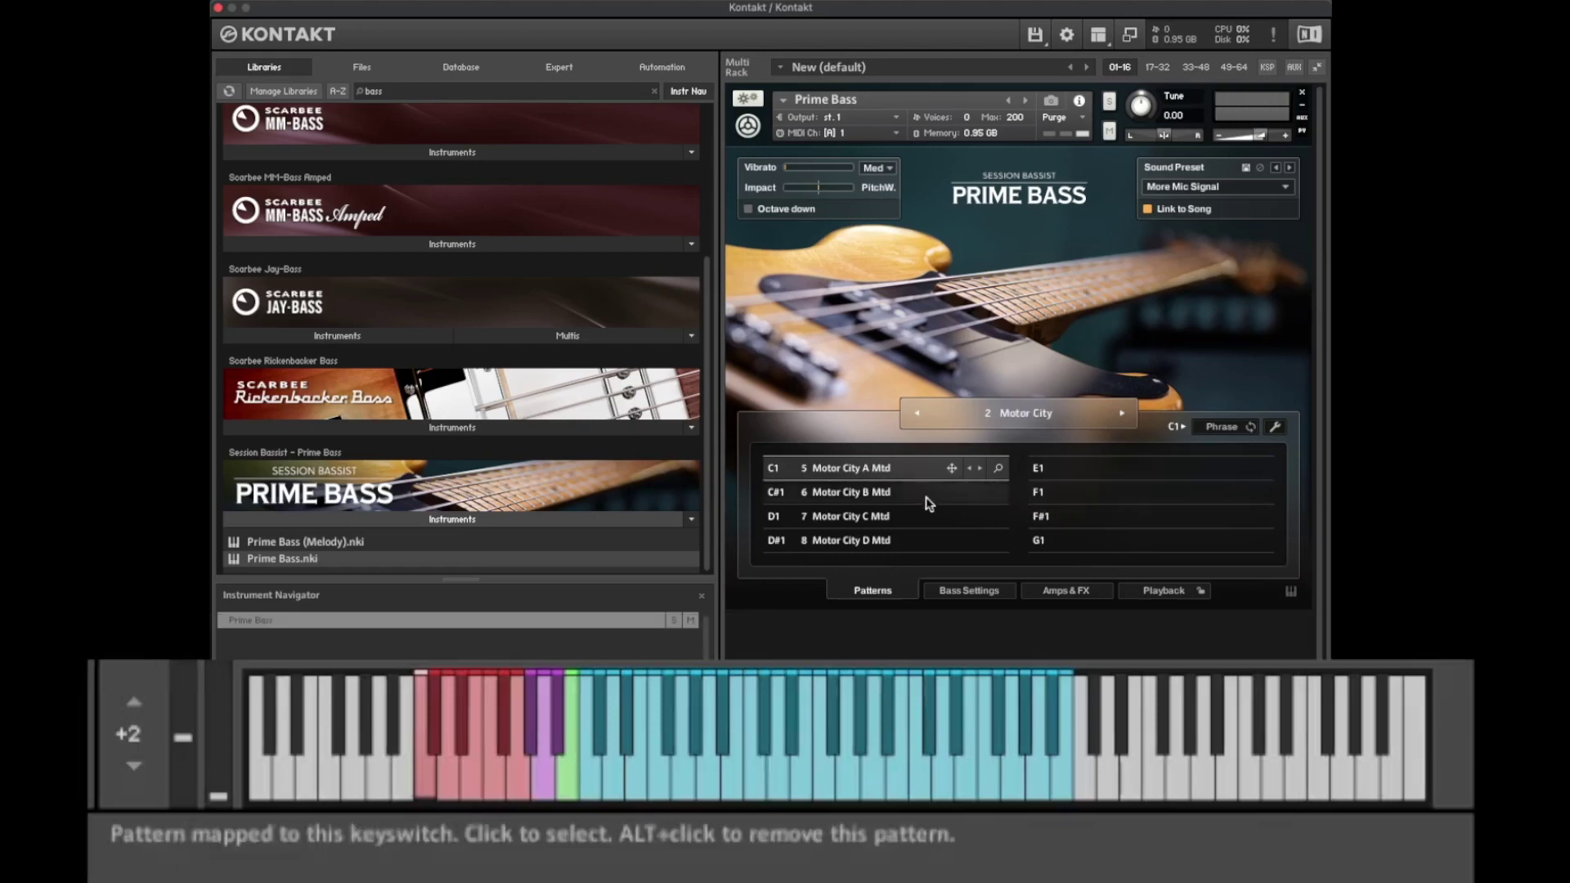
Step: Audition the direct-signal sound presets Out of the box, Vintage Tube and Fat Drive on the Motor City pattern
click(1283, 191)
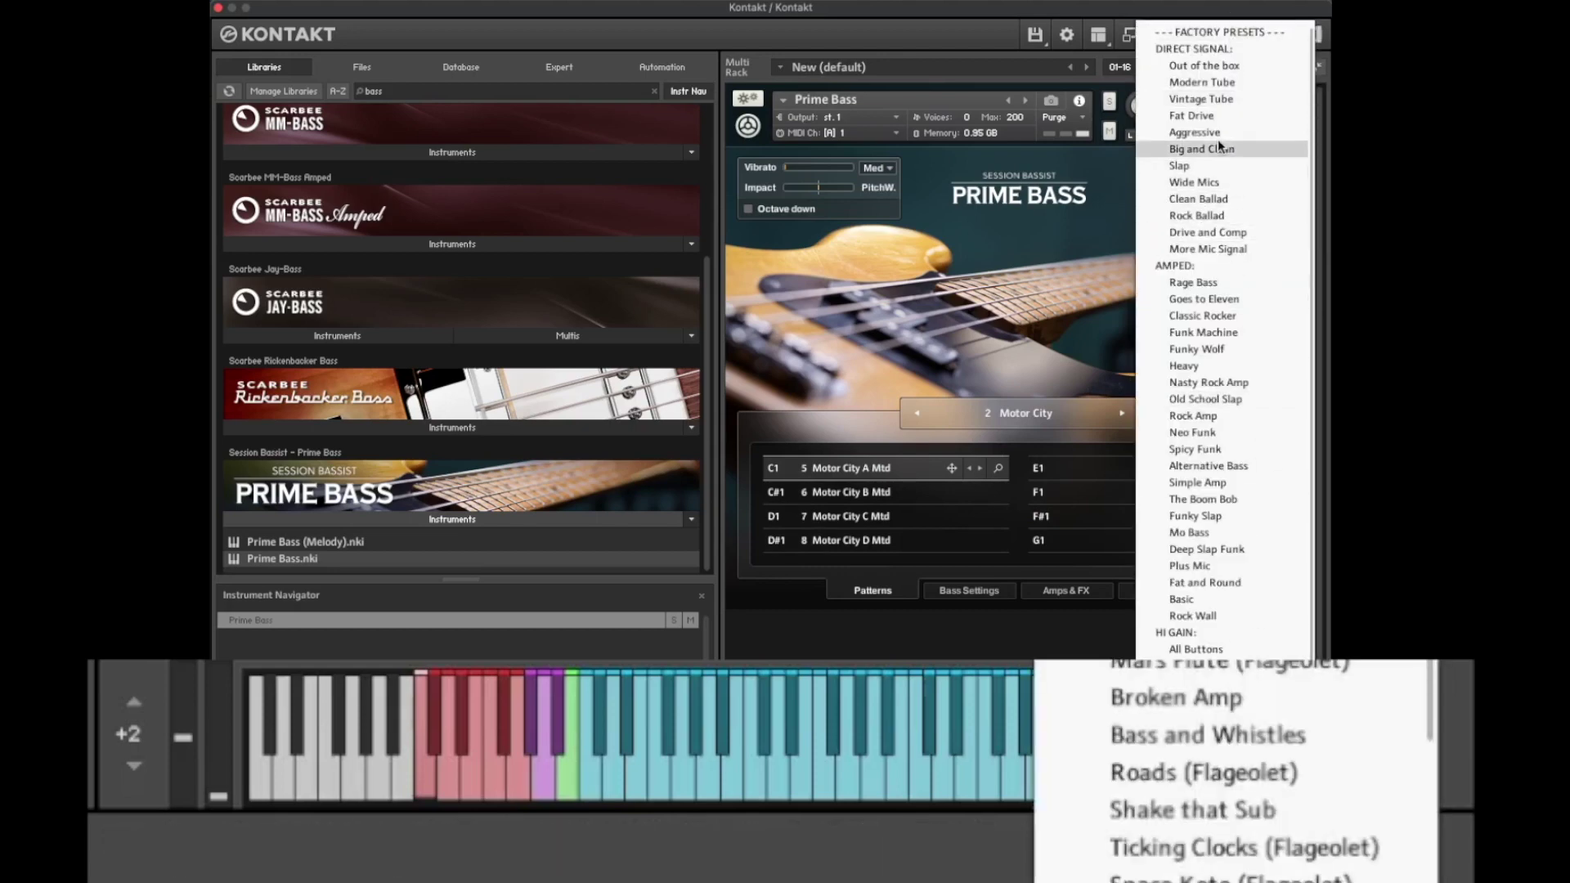
click(1200, 69)
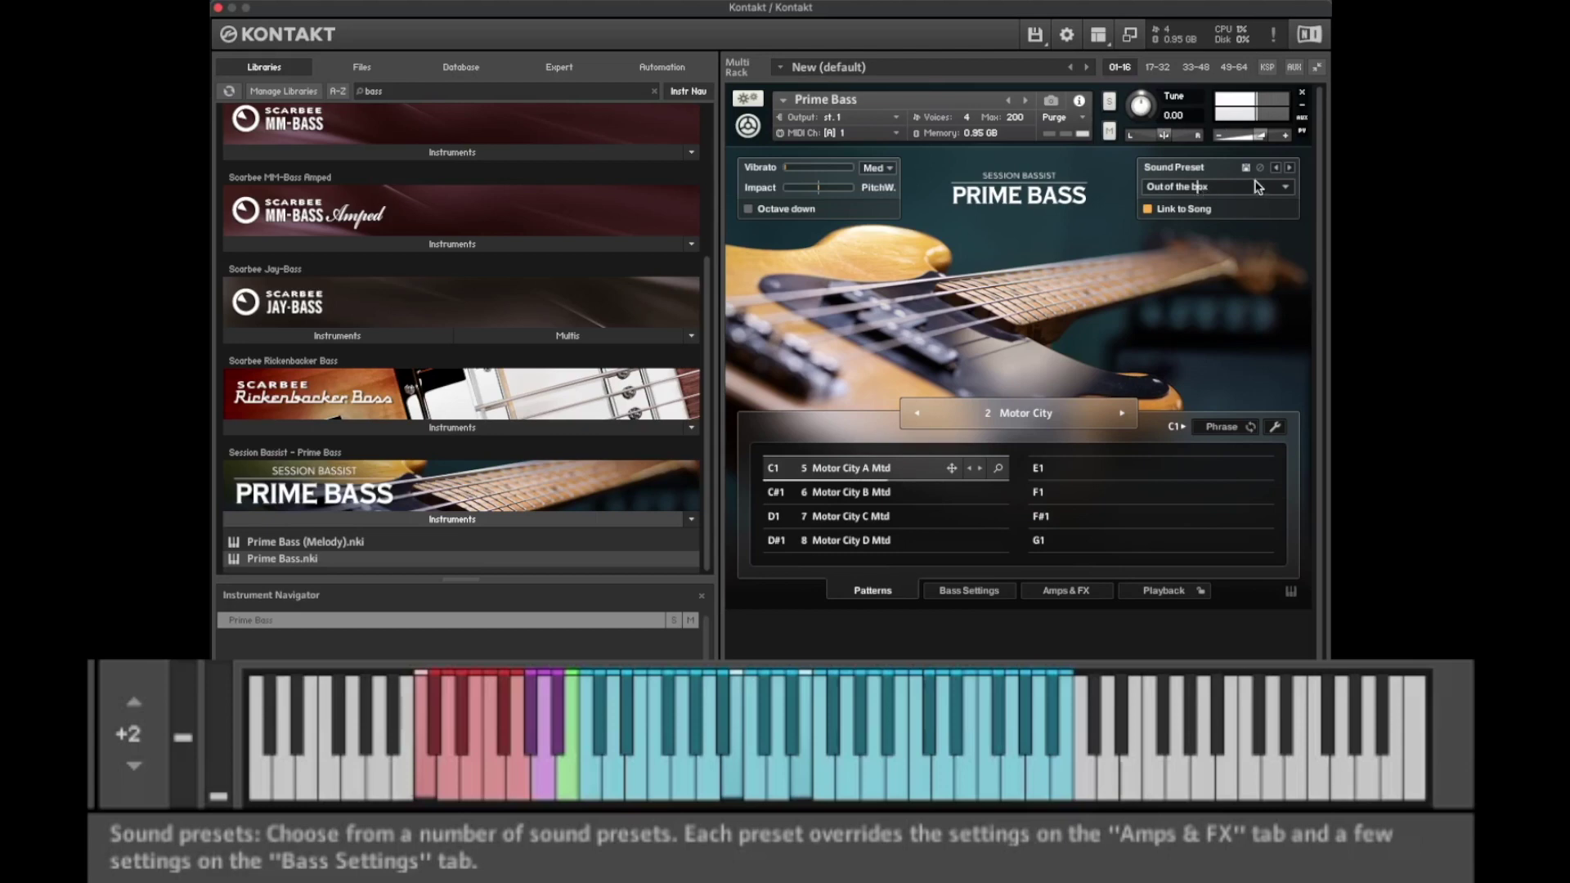
click(1282, 187)
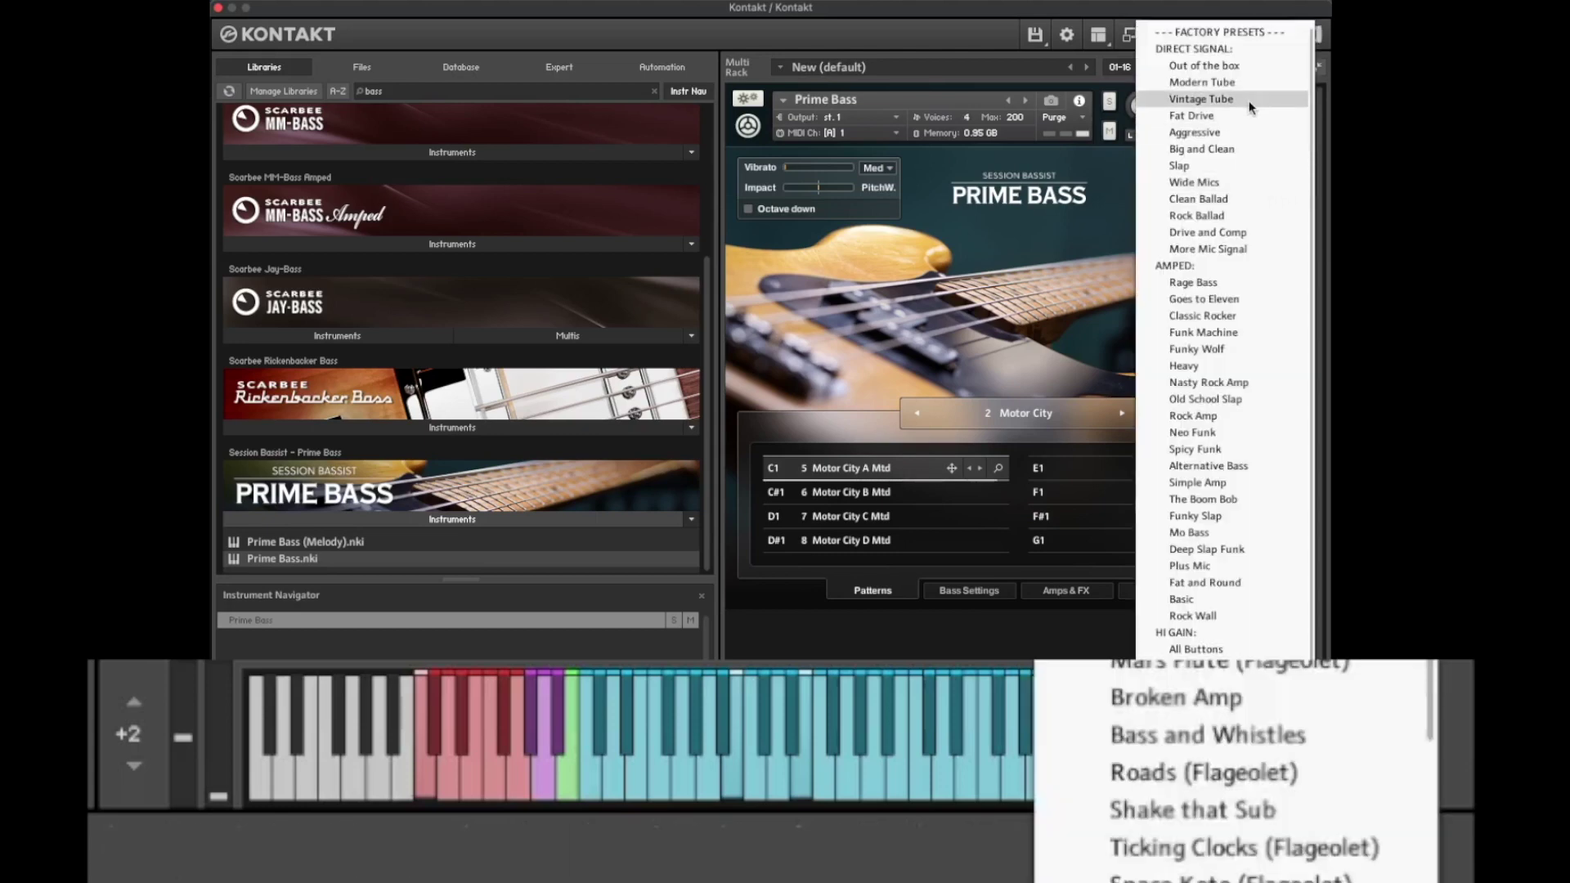
click(1248, 99)
click(1282, 187)
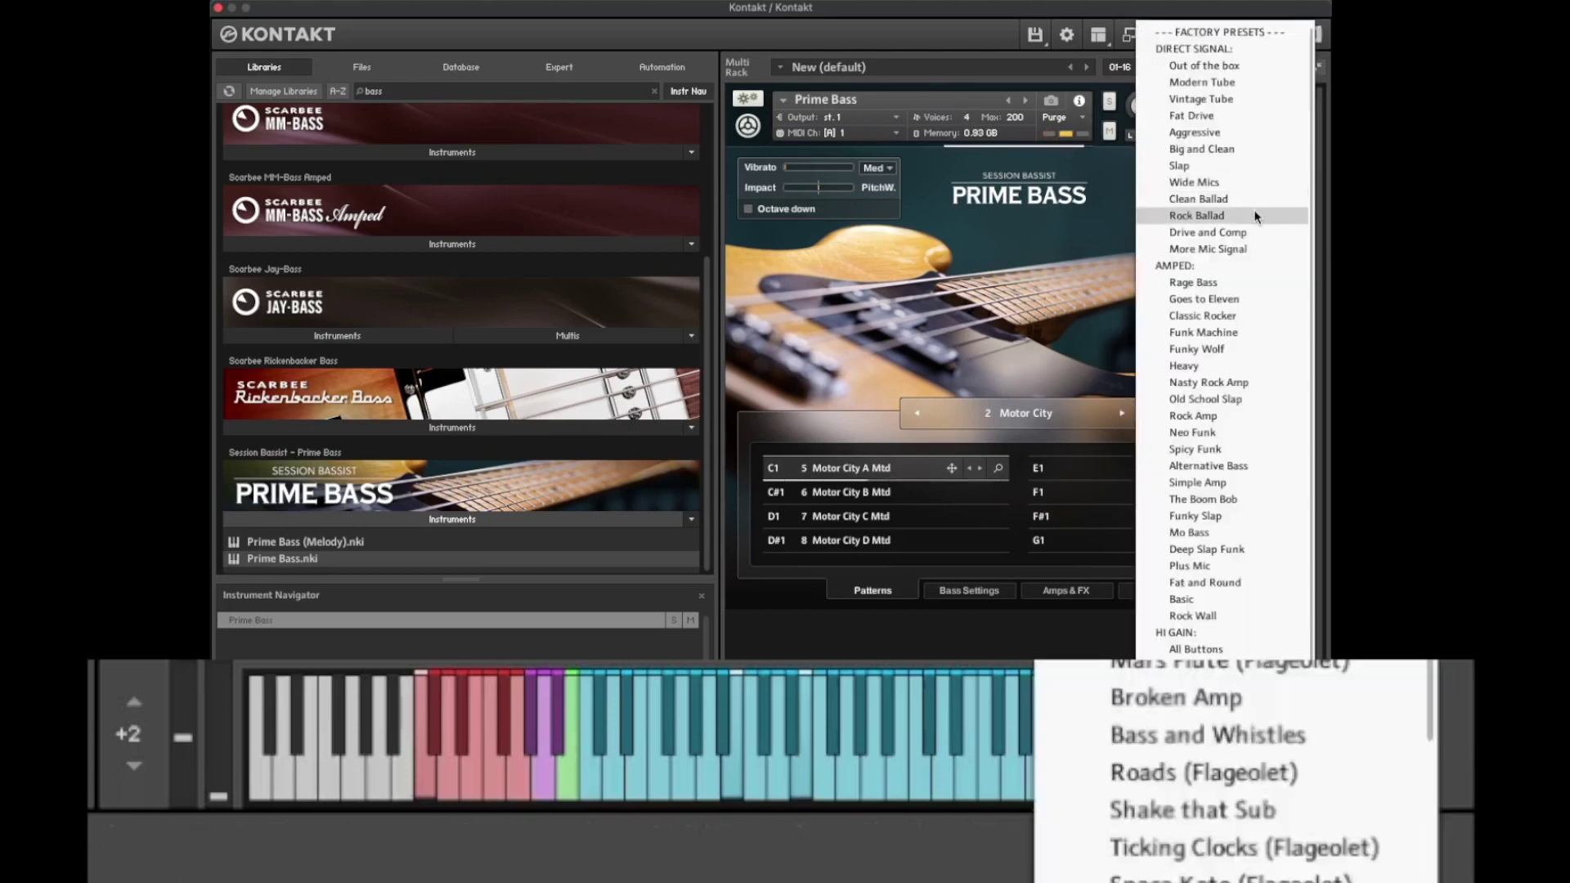
click(1231, 119)
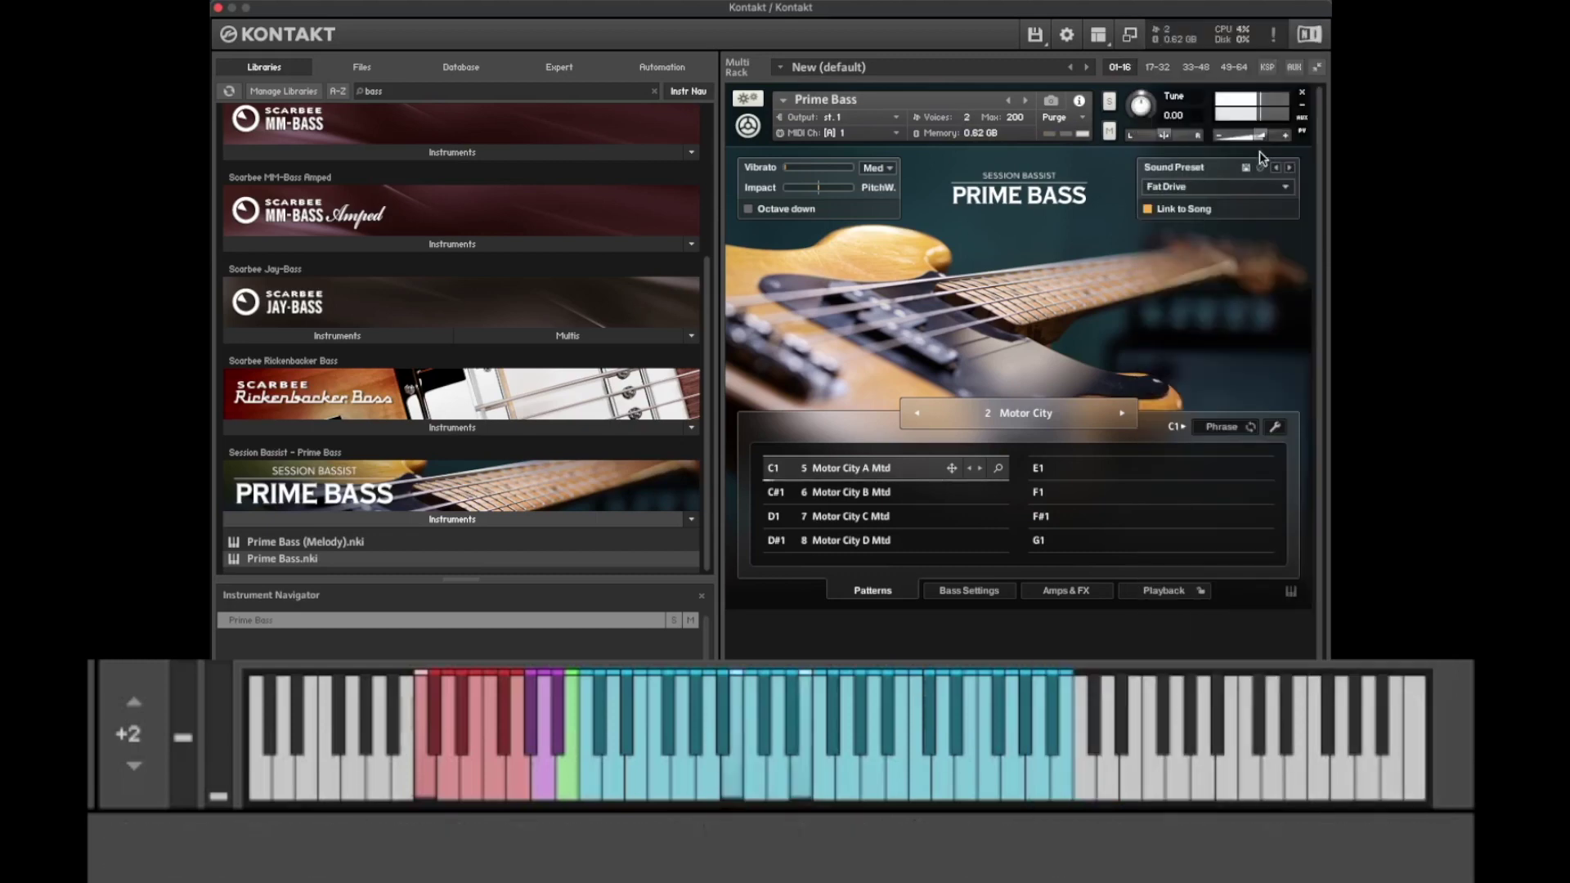
Step: Audition the direct-signal sound presets Aggressive, Rock Ballad and Drive and Comp
click(1282, 195)
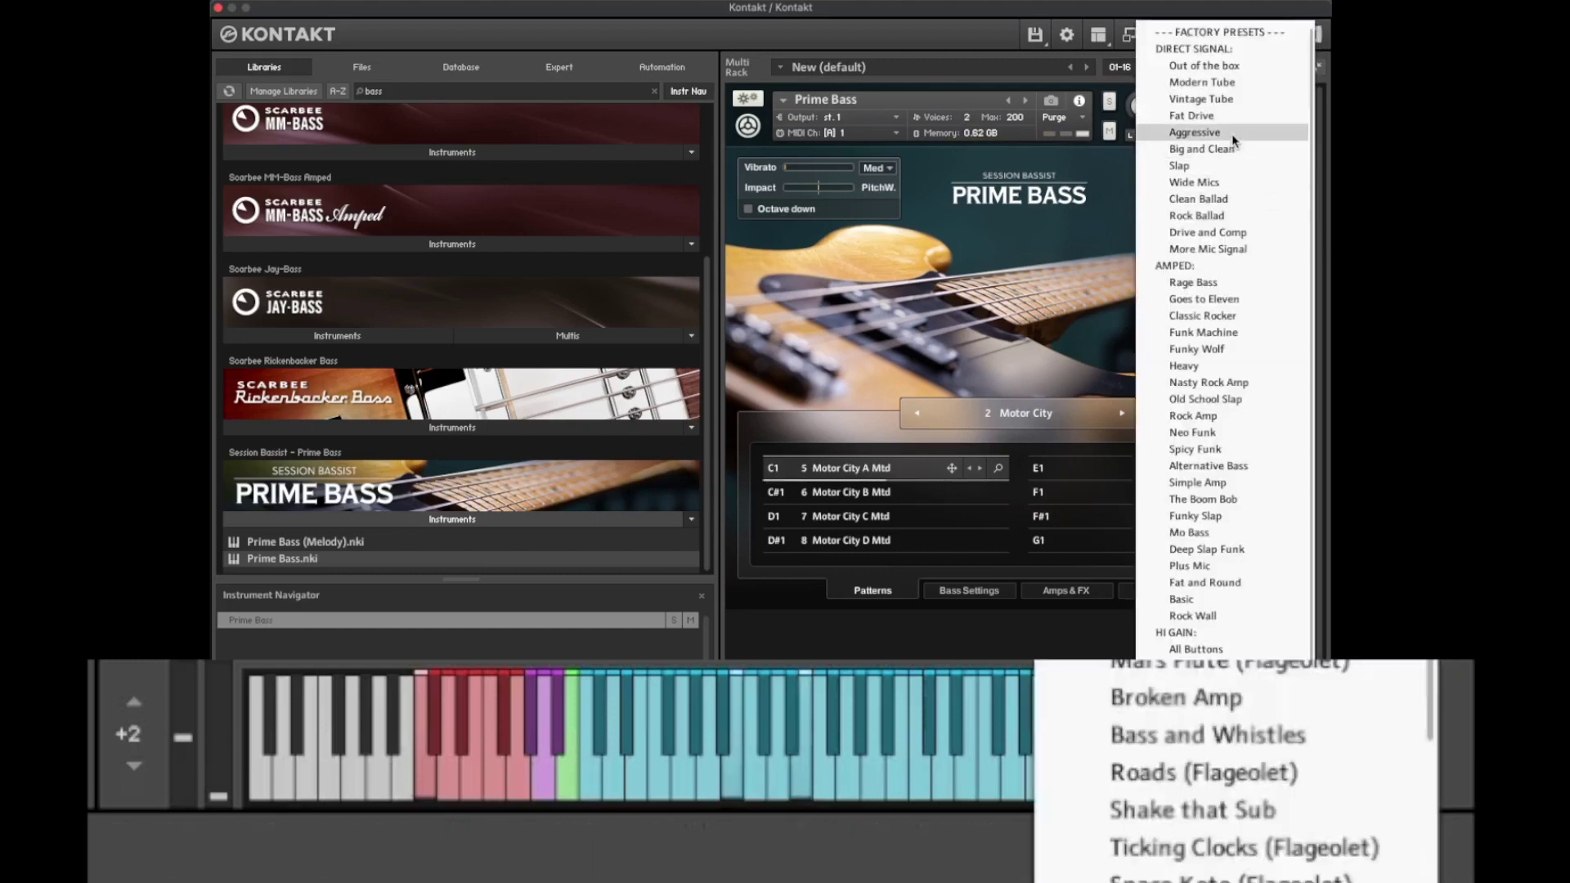
click(1231, 133)
click(1276, 188)
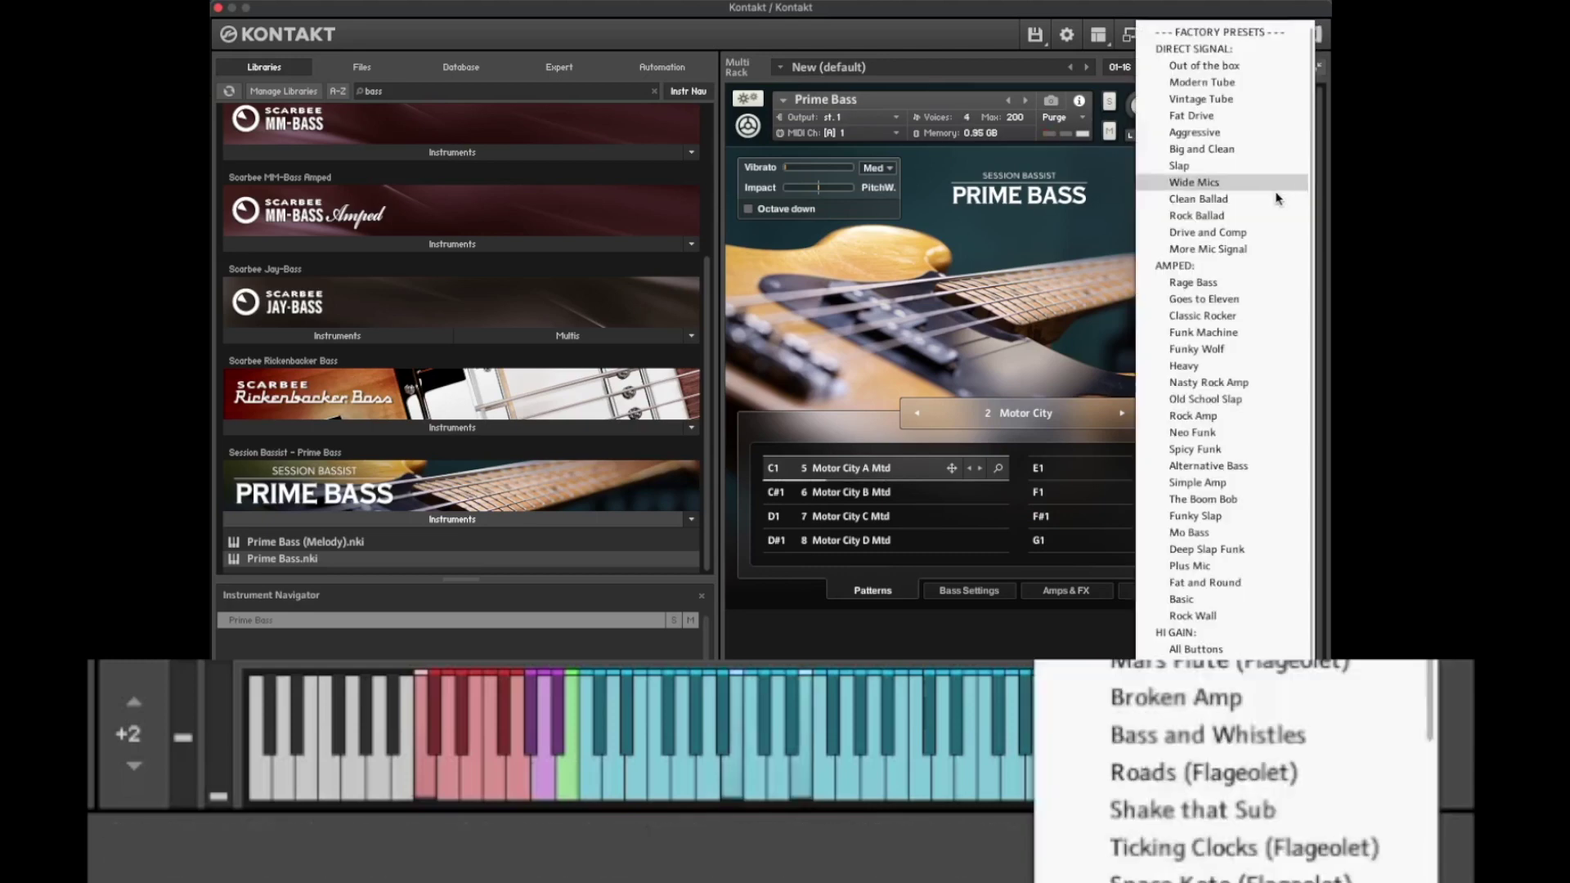
click(1257, 214)
click(1263, 187)
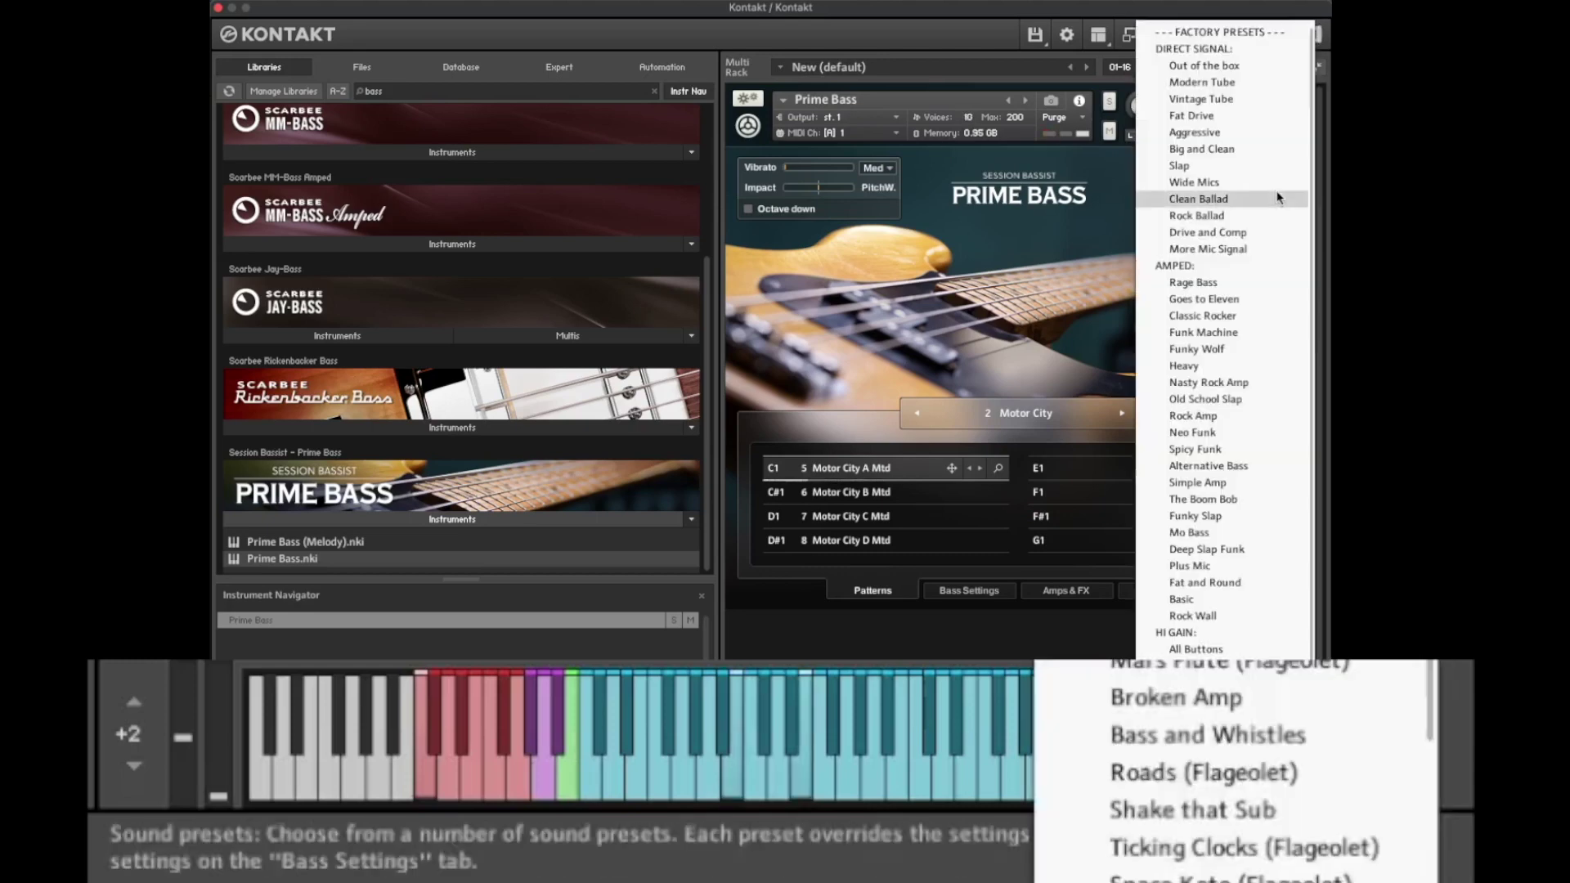
click(1226, 233)
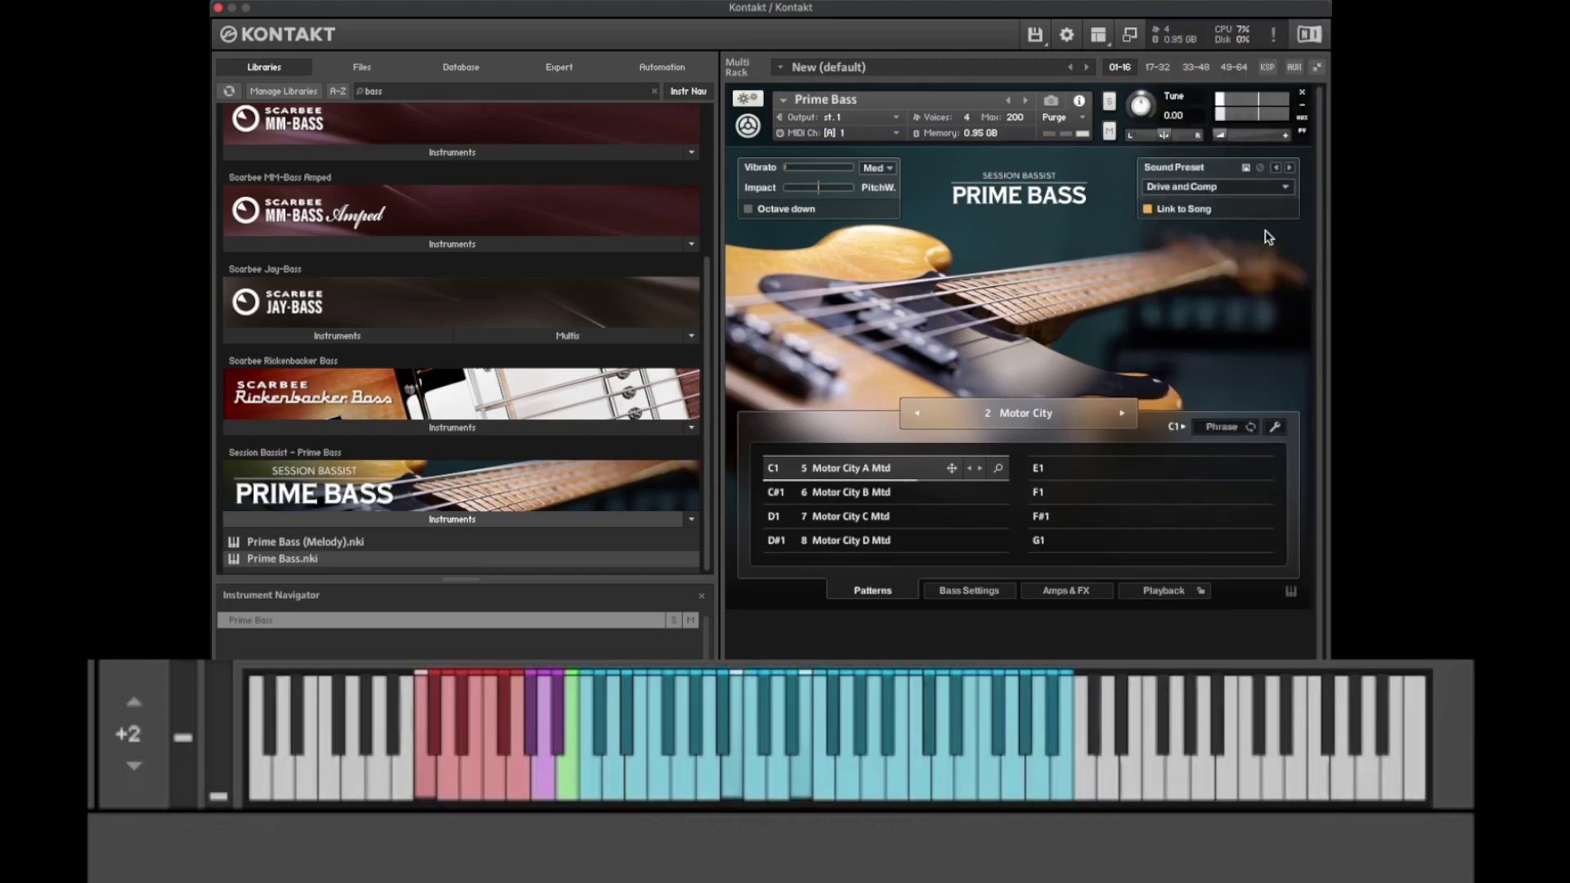
Step: Audition the amped sound presets Rage Bass, Funky Wolf and Neo Funk
click(1283, 190)
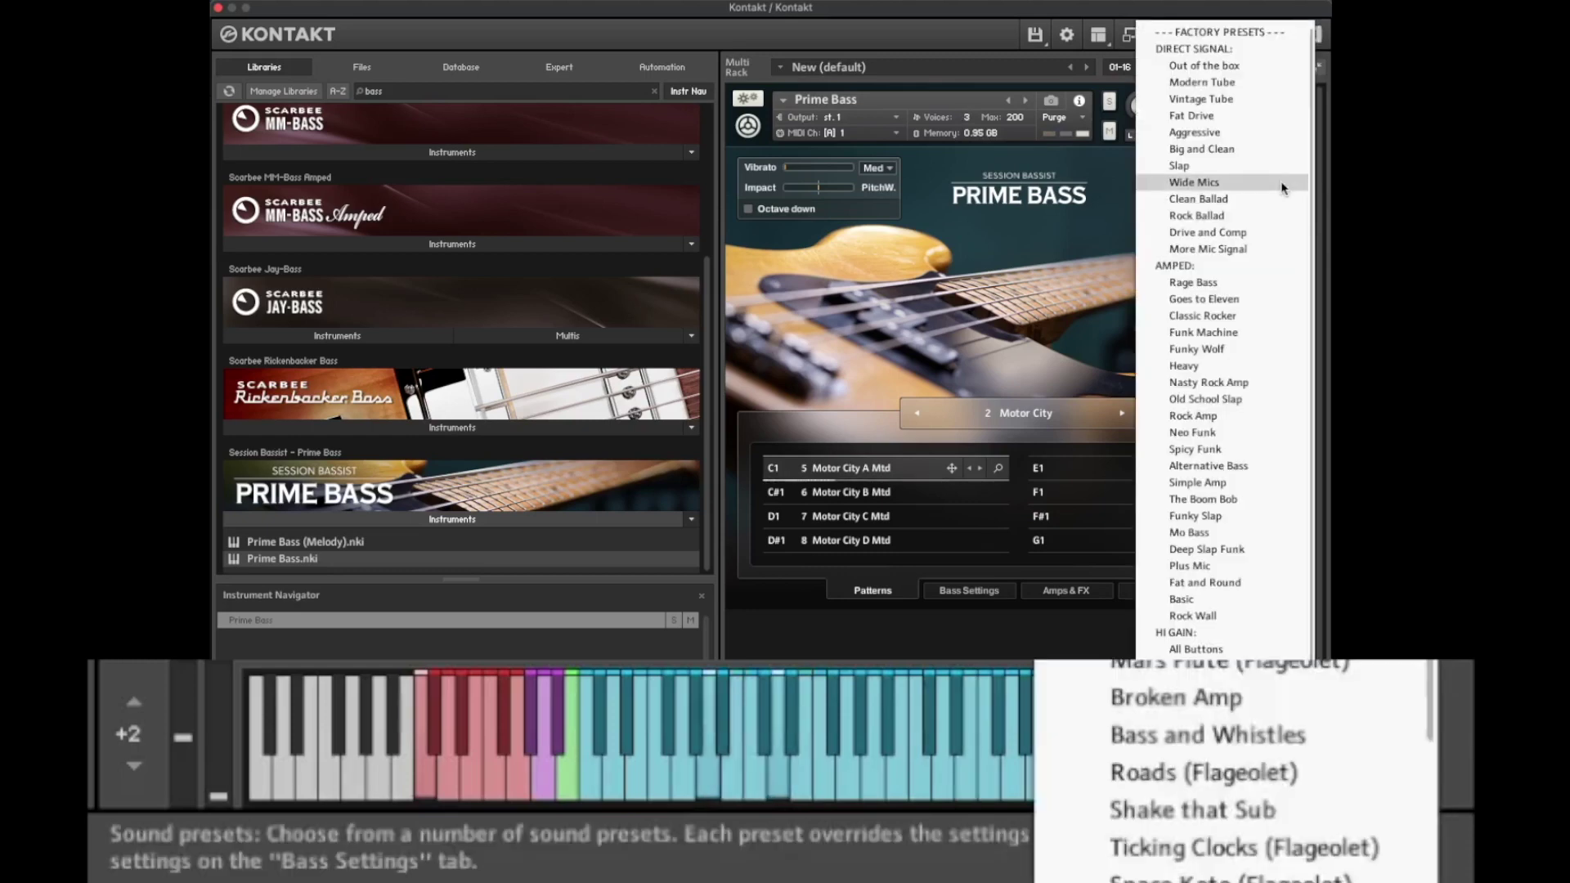
click(1226, 281)
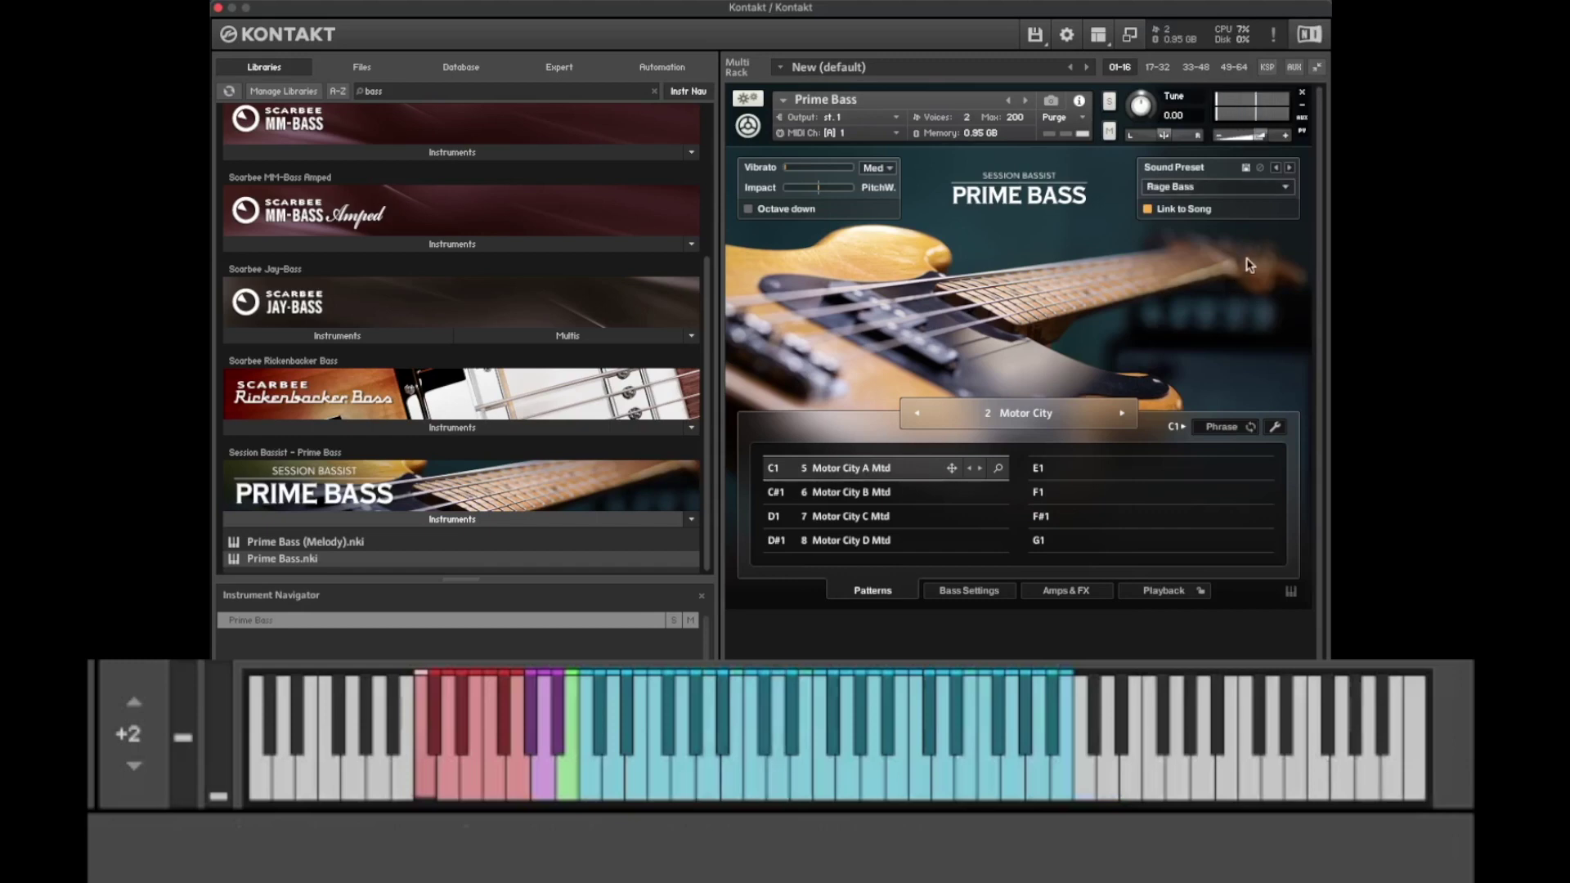
click(1281, 187)
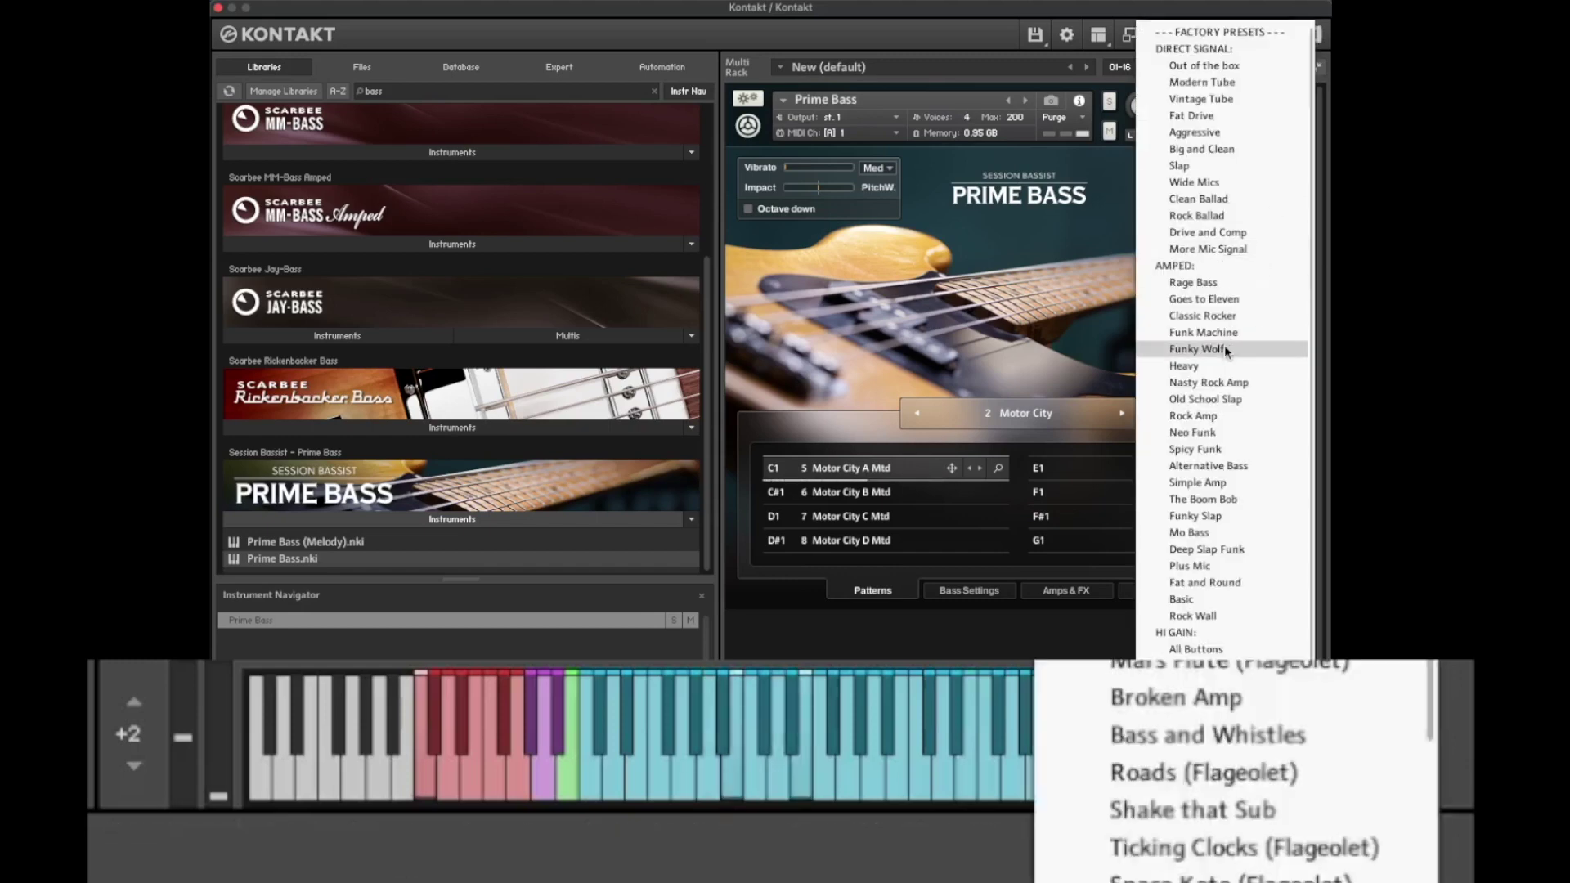
click(1224, 345)
click(1281, 187)
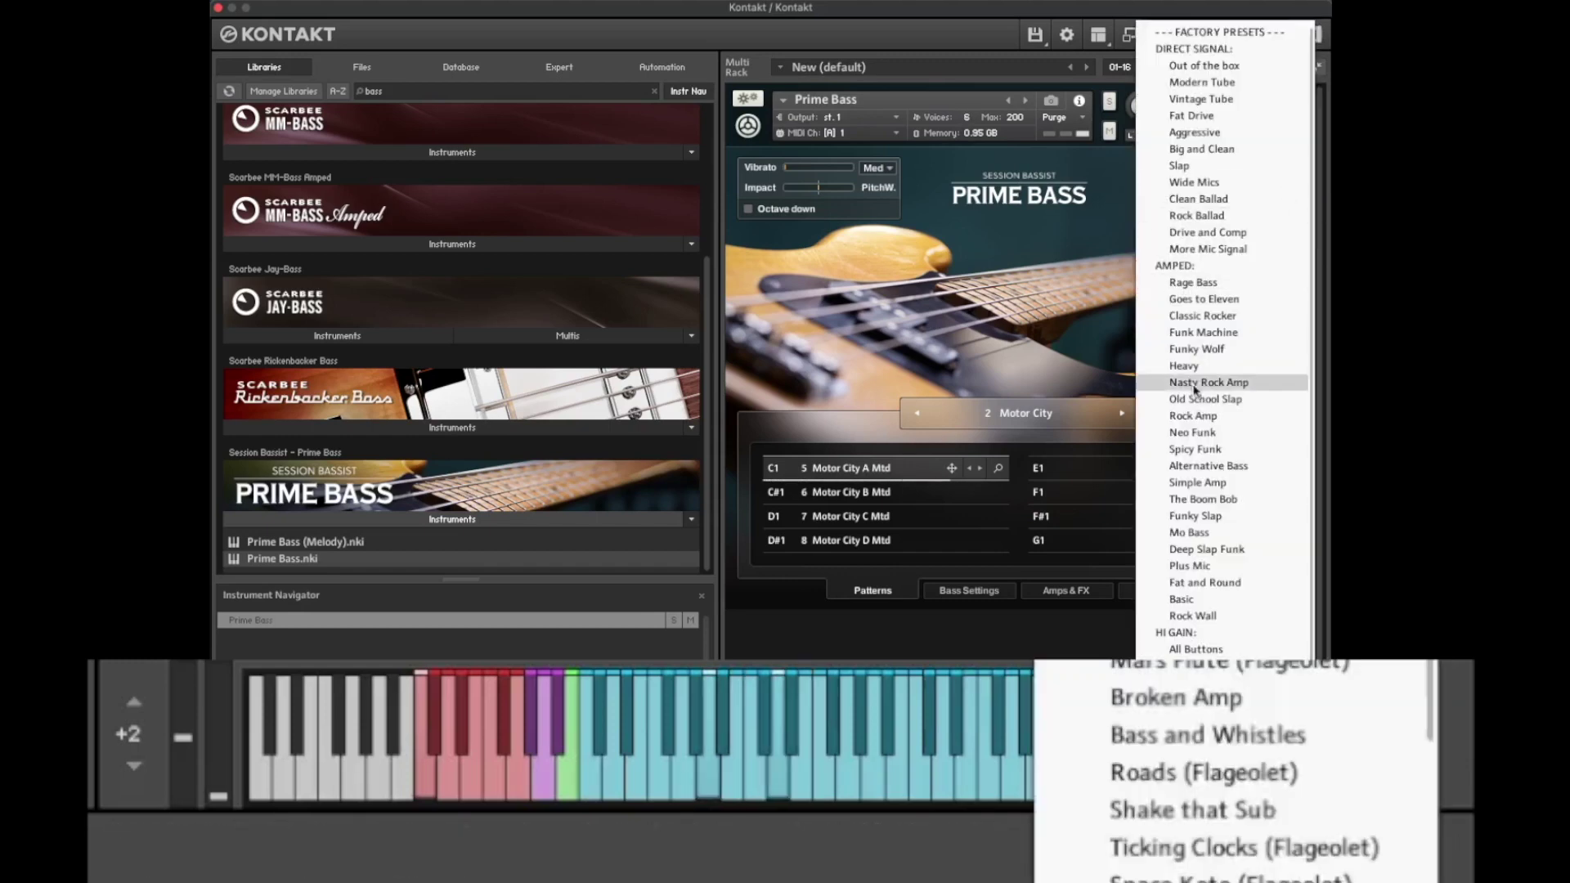
click(1194, 432)
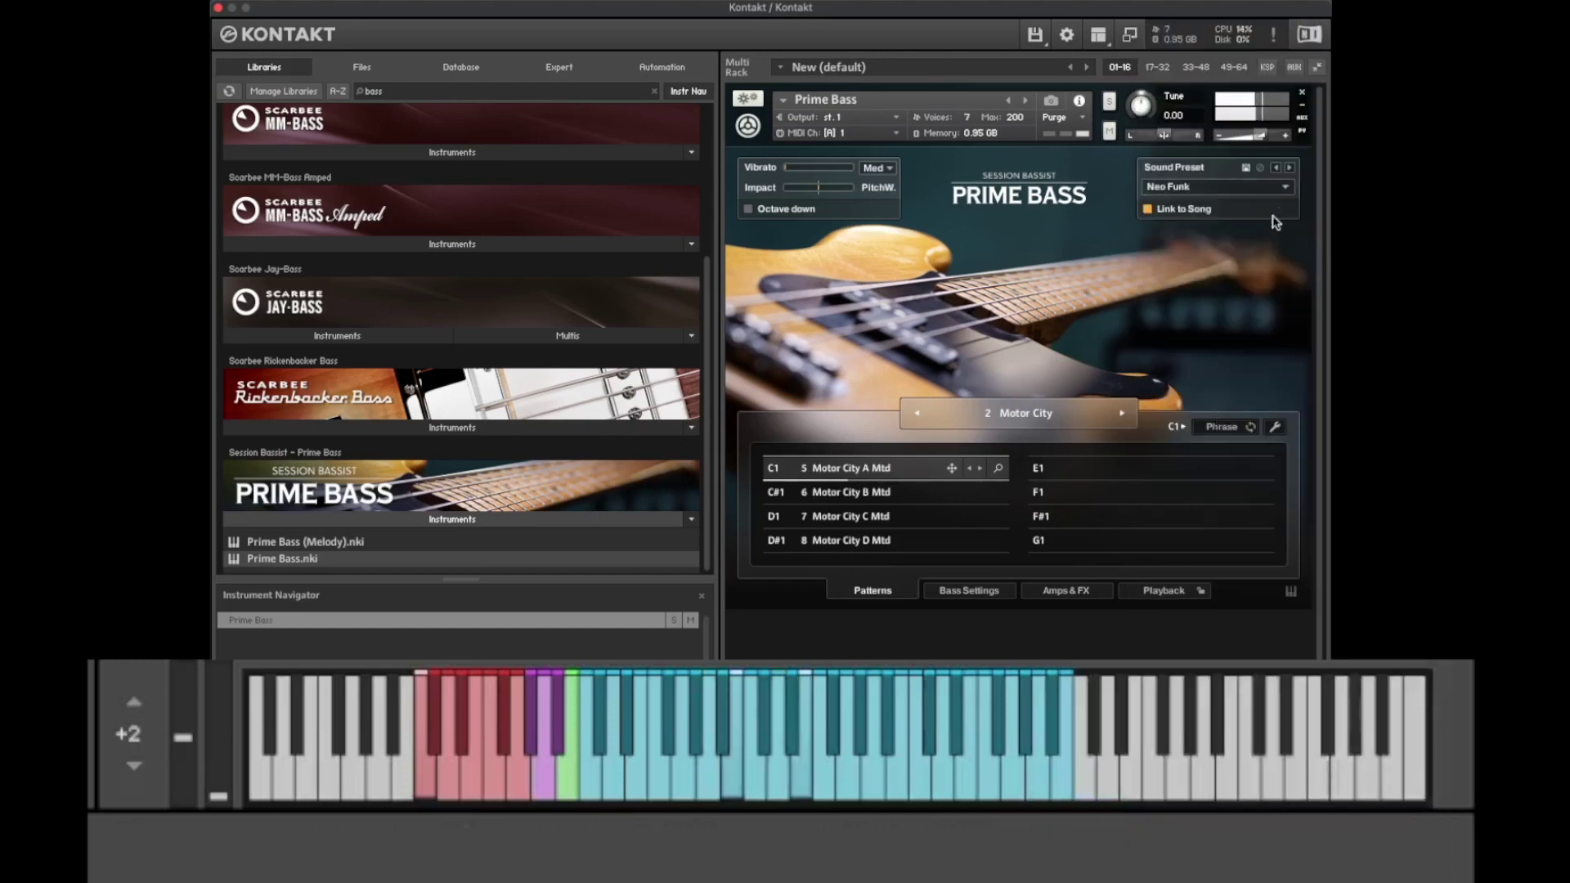
Step: Audition the amped sound presets The Boom Bob, Fat and Round and Rock Wall
click(1286, 193)
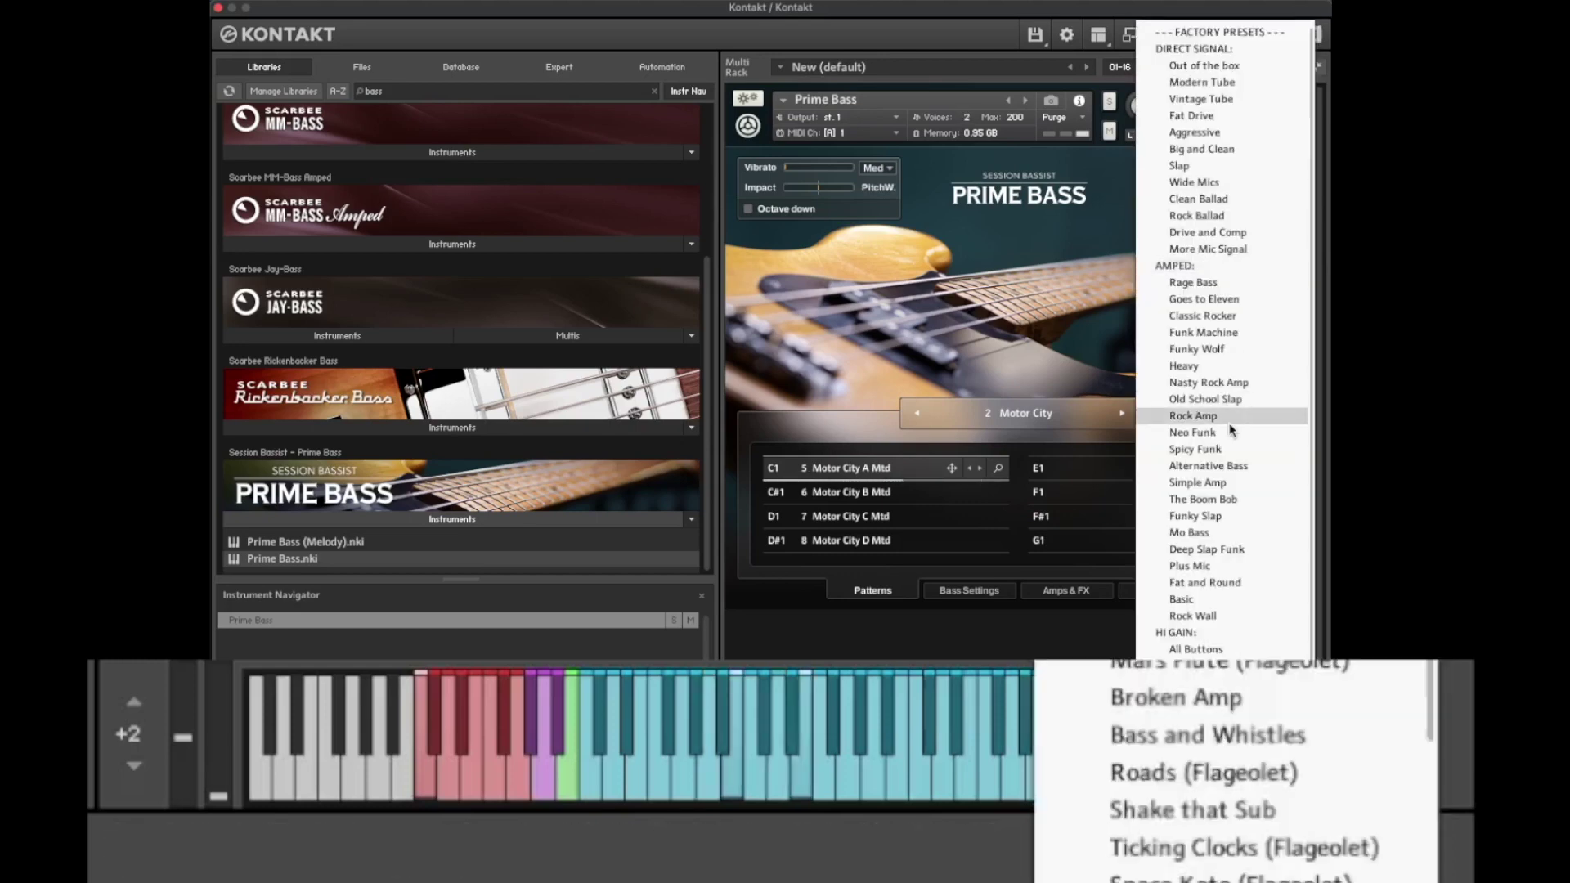
click(1224, 499)
click(1283, 193)
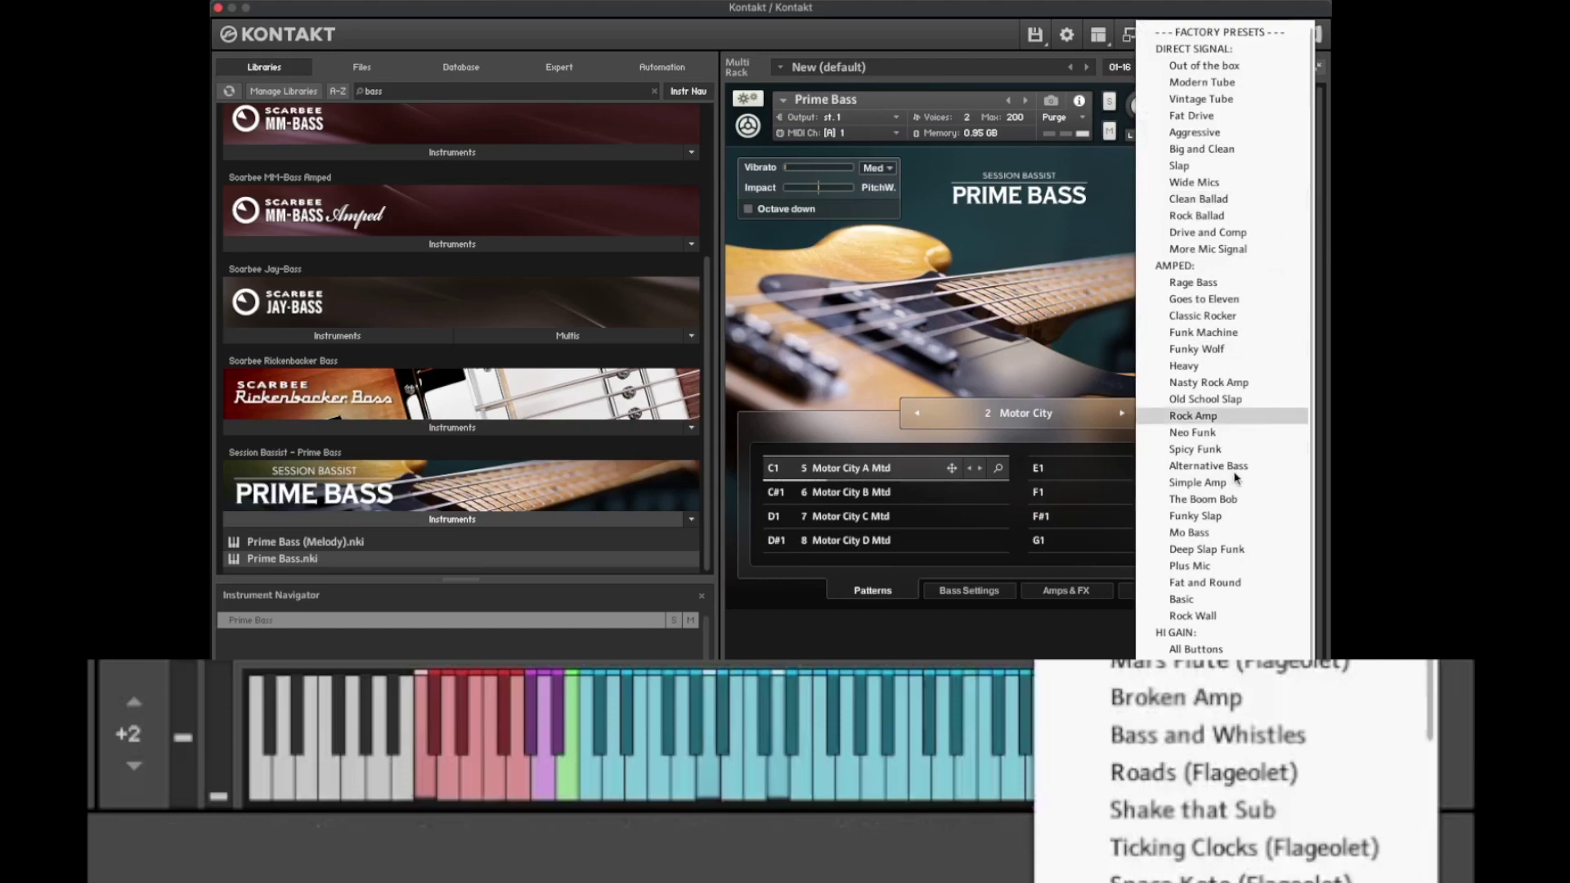
click(1225, 580)
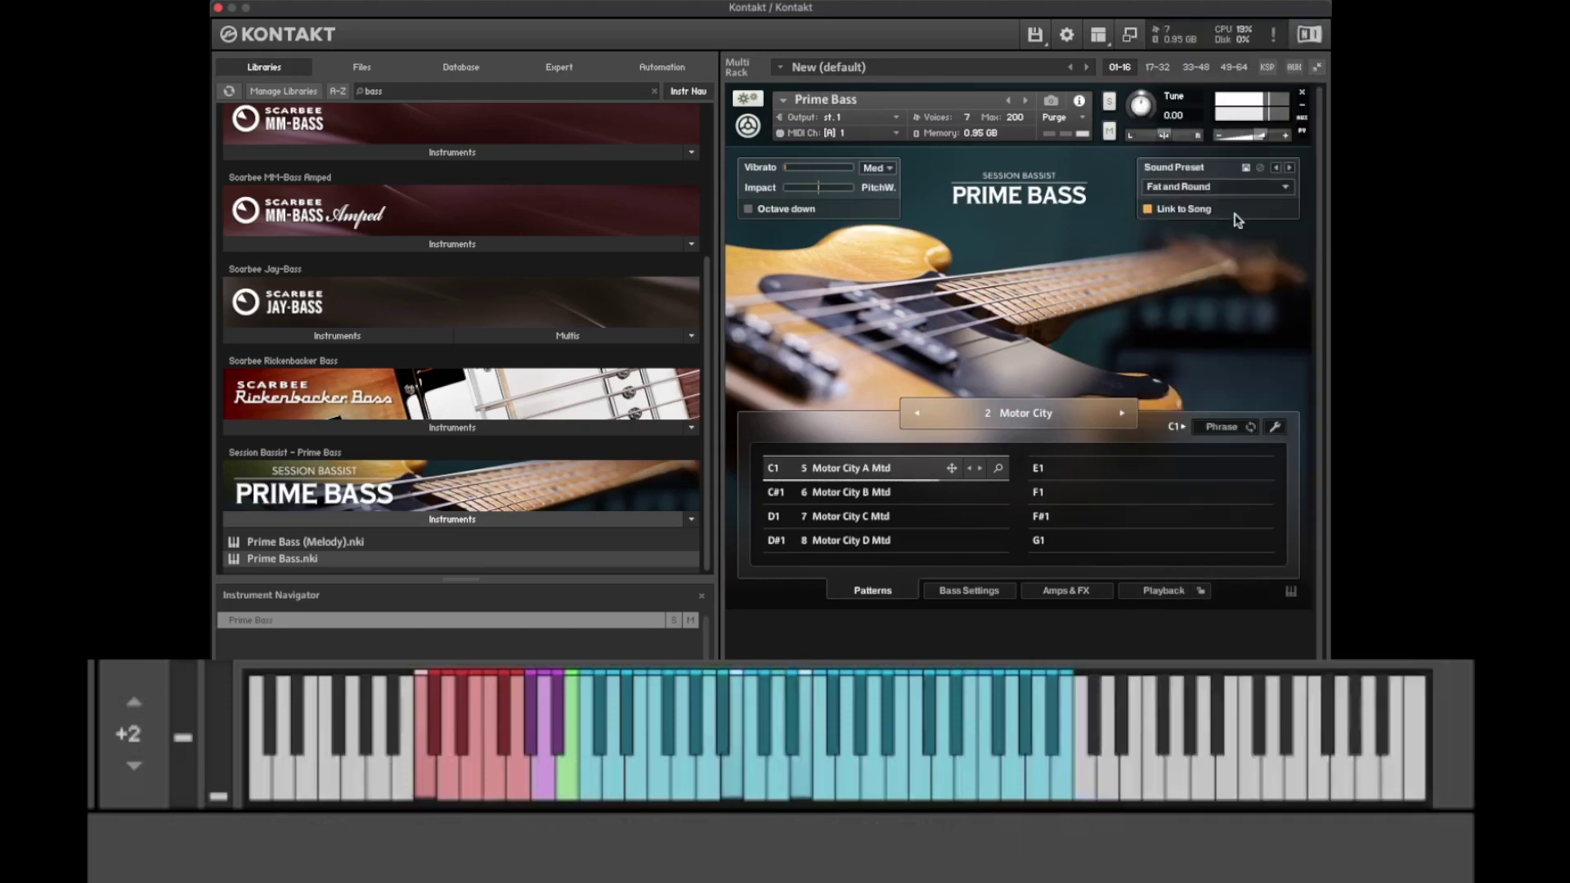
click(1284, 188)
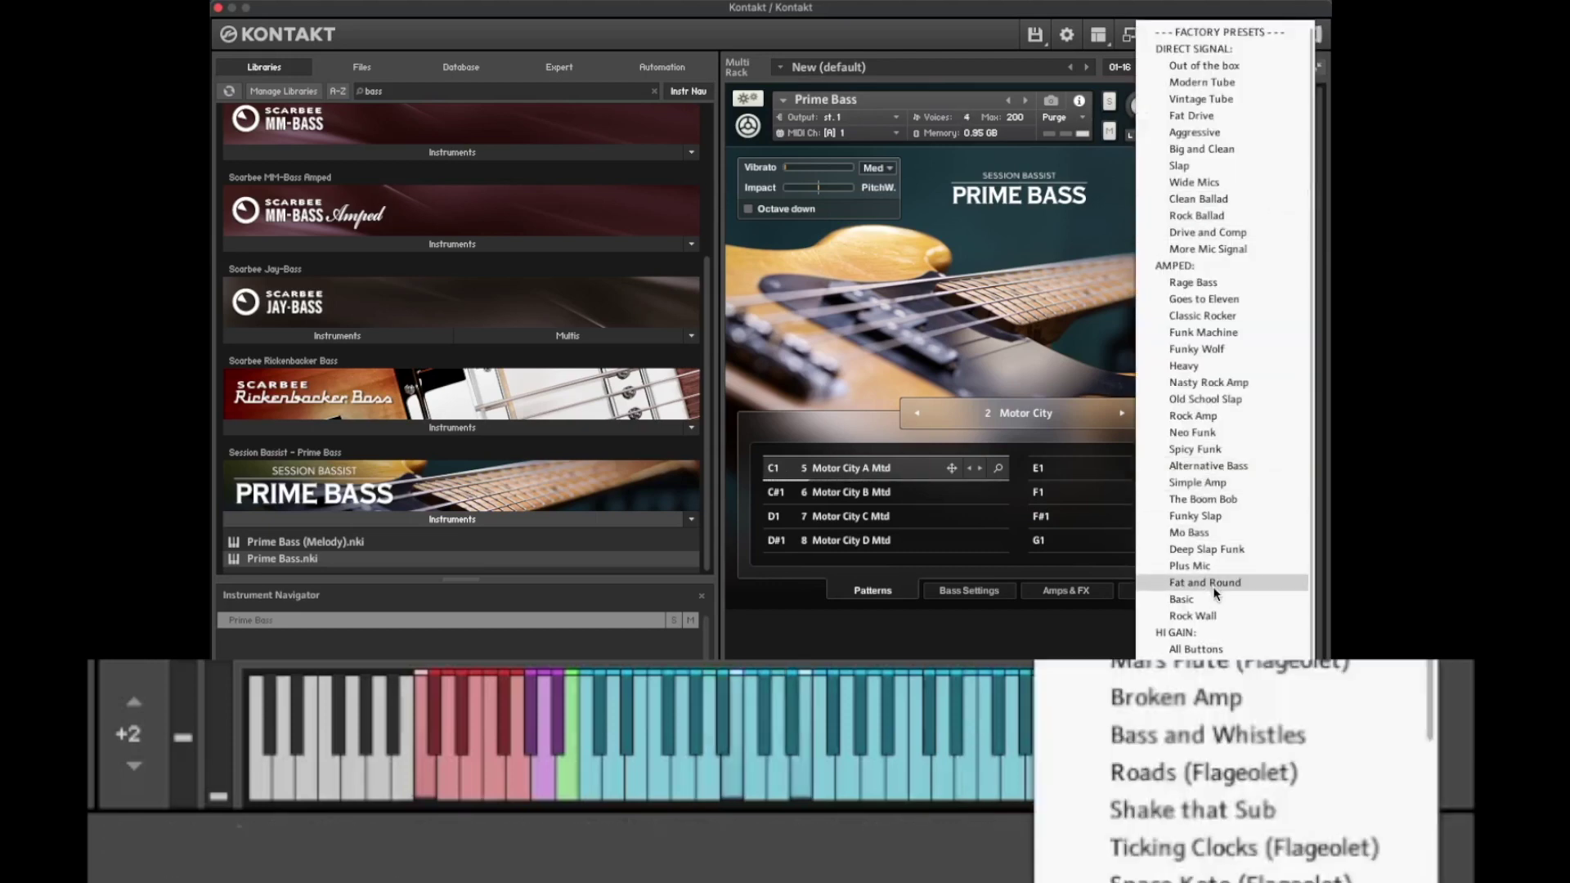
click(1211, 615)
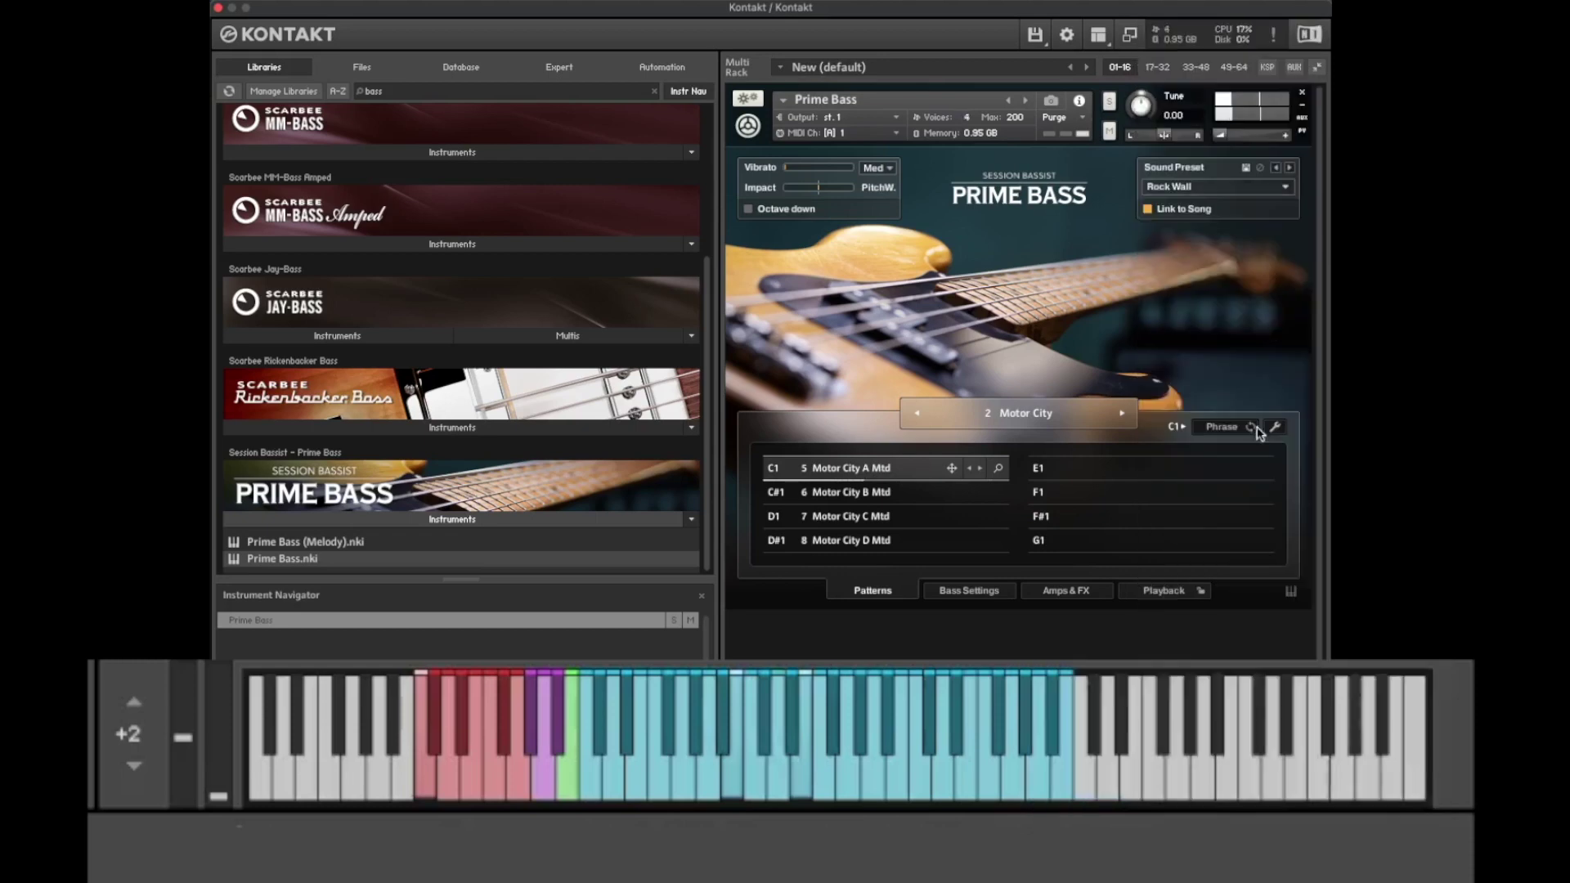
Step: Audition the high-gain sound presets All Buttons, Simple Drive and Distortion Pedal I
click(1282, 196)
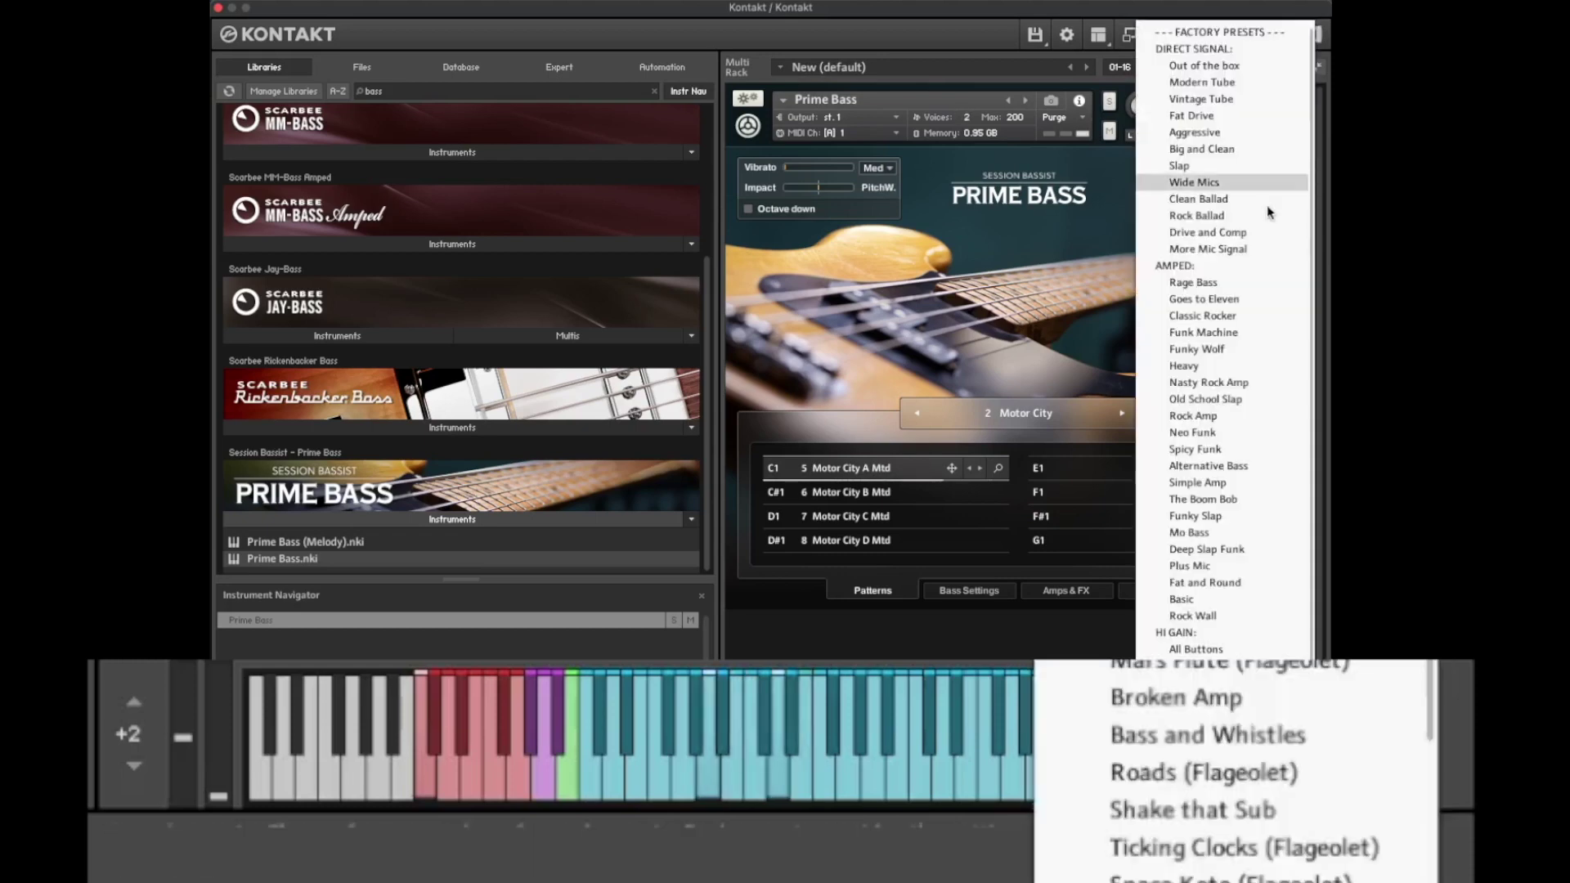
click(1206, 651)
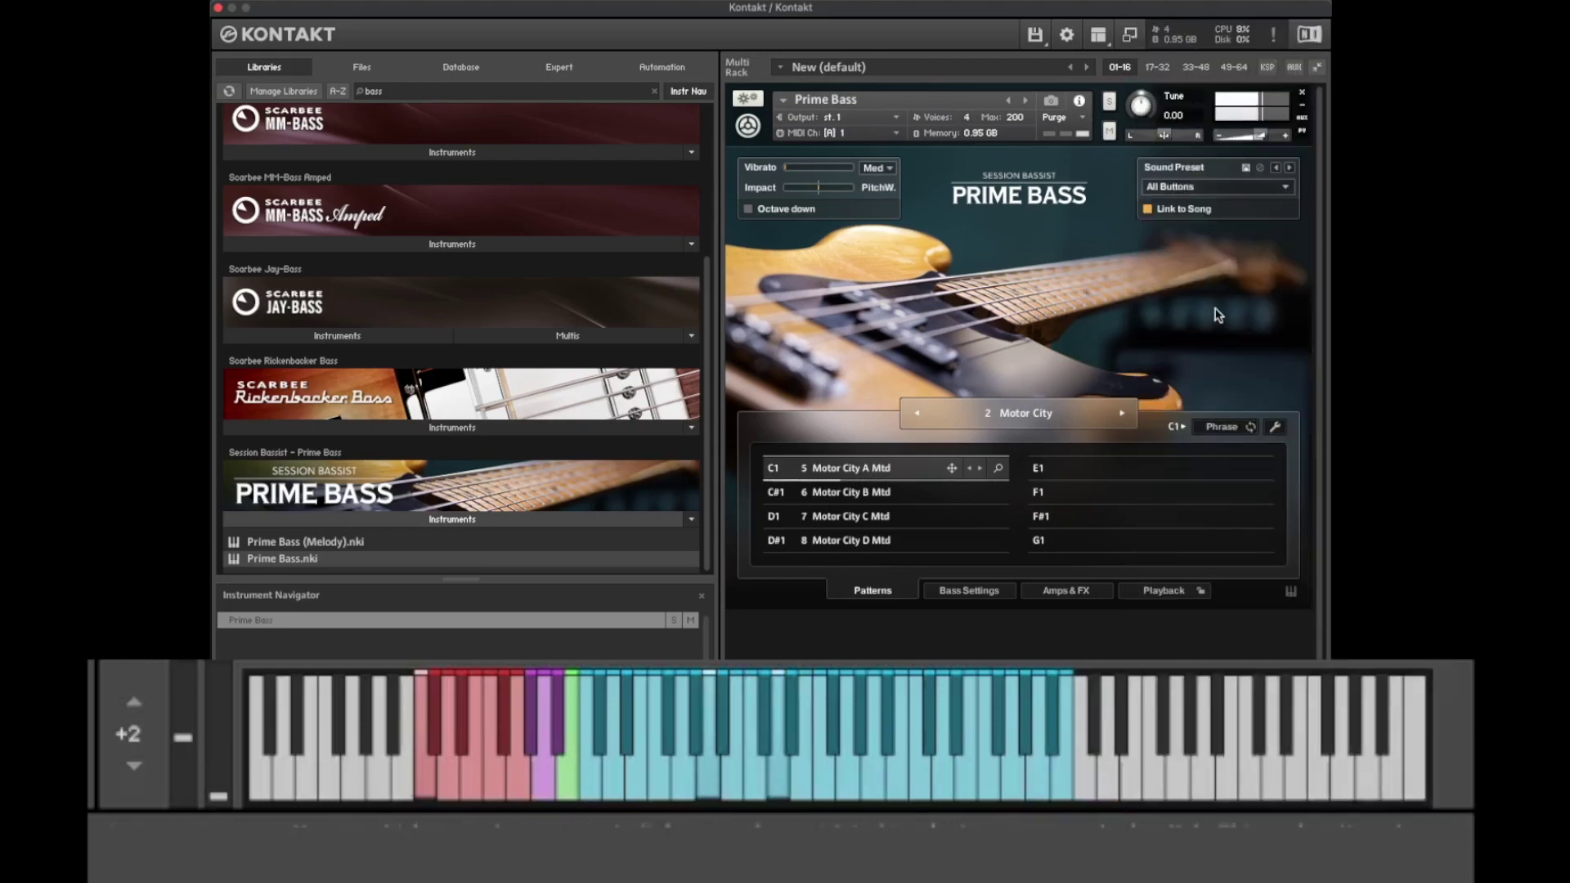
click(1281, 204)
click(1269, 514)
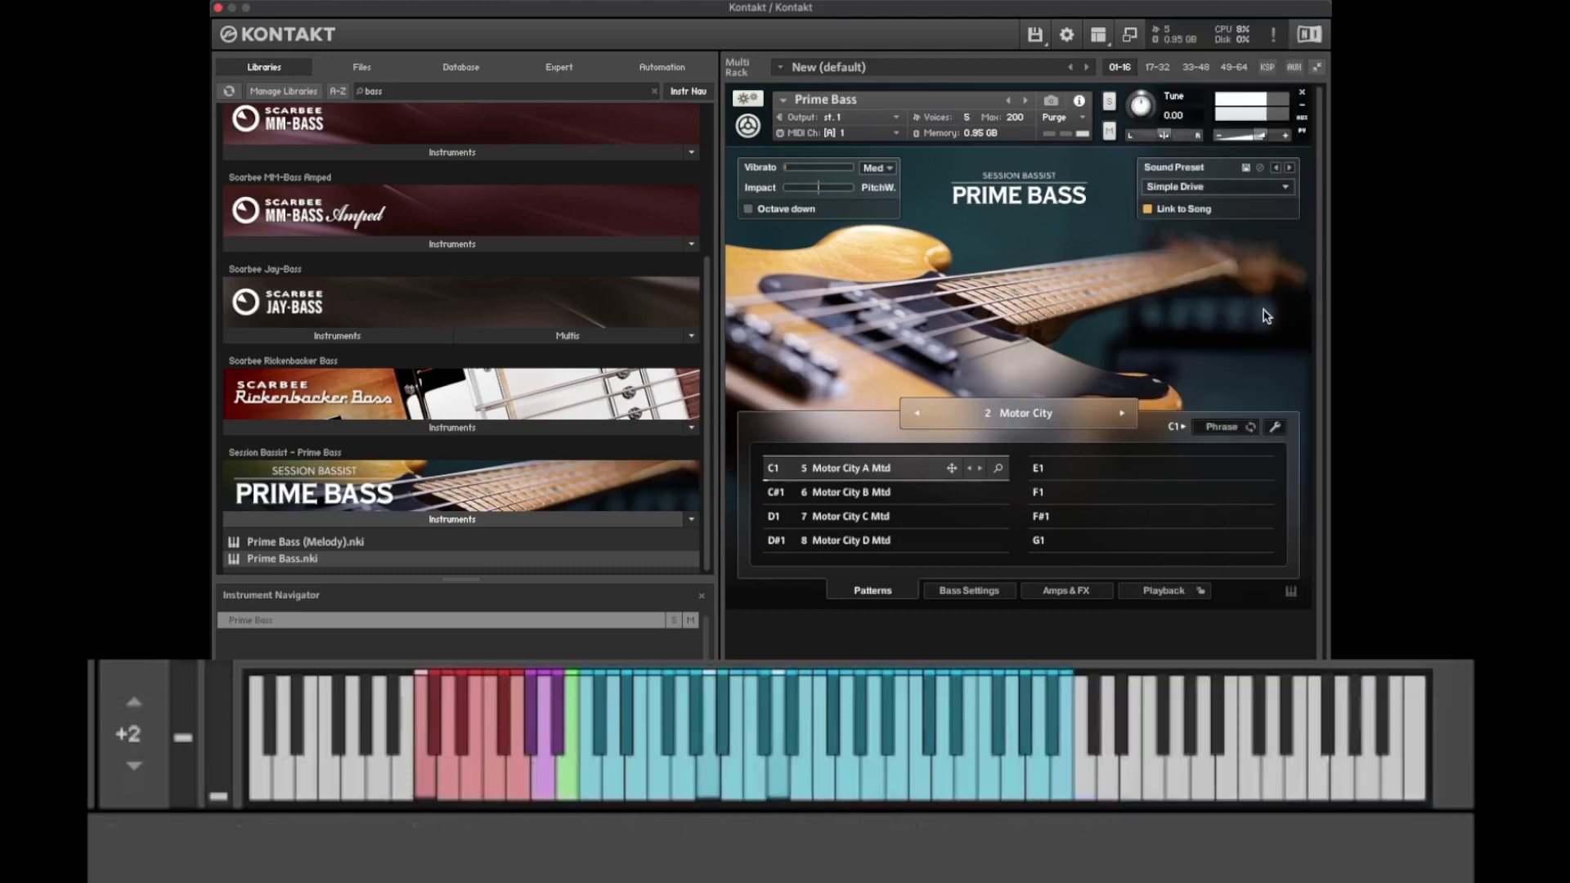
click(1285, 188)
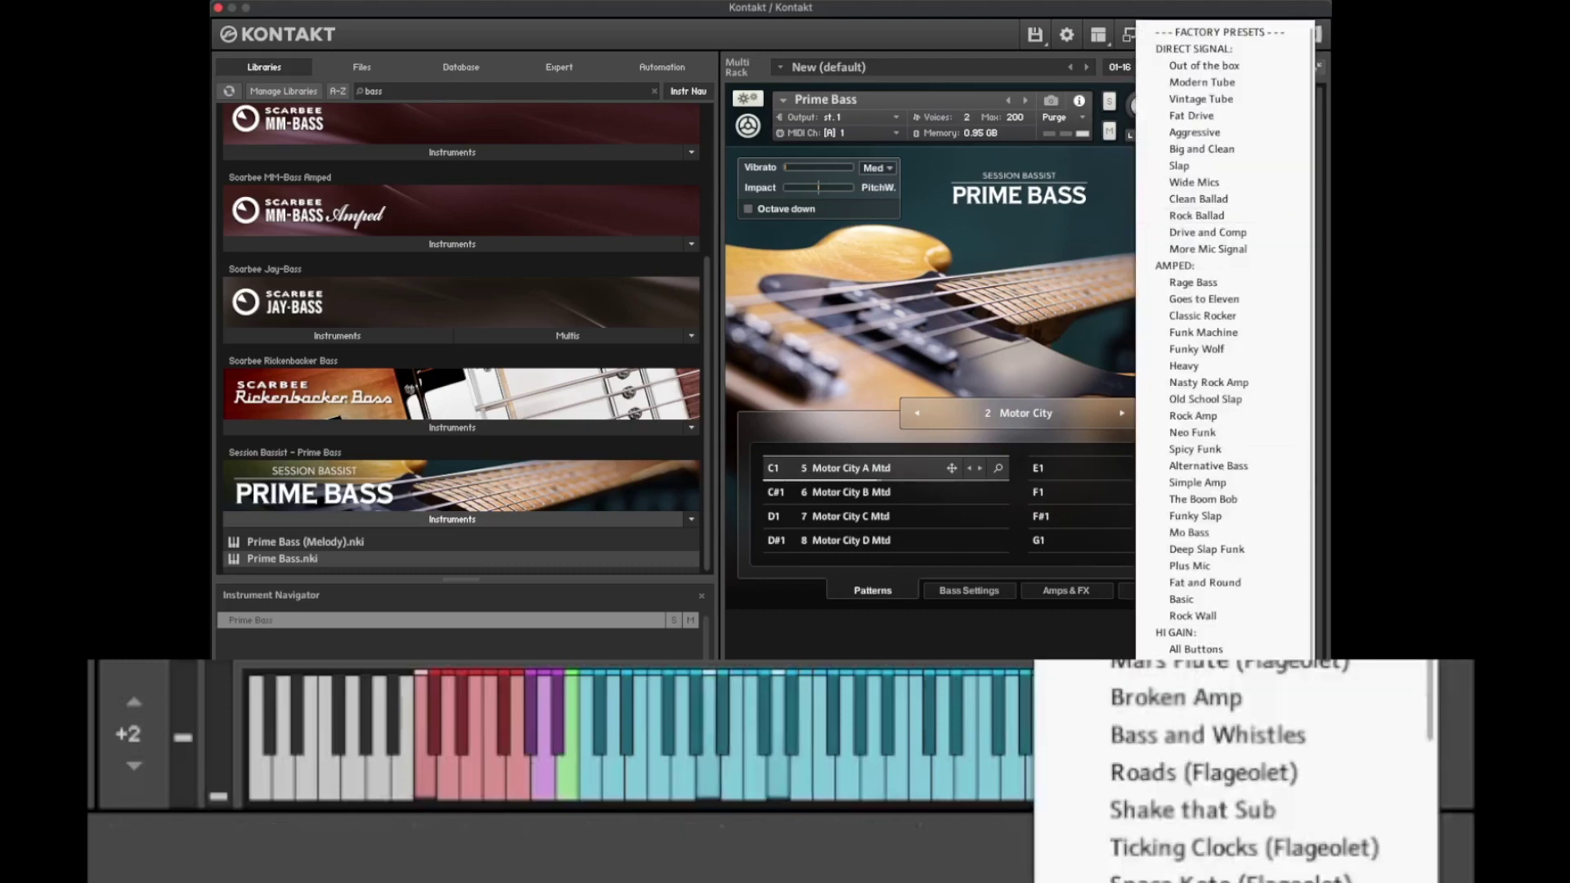
click(1198, 198)
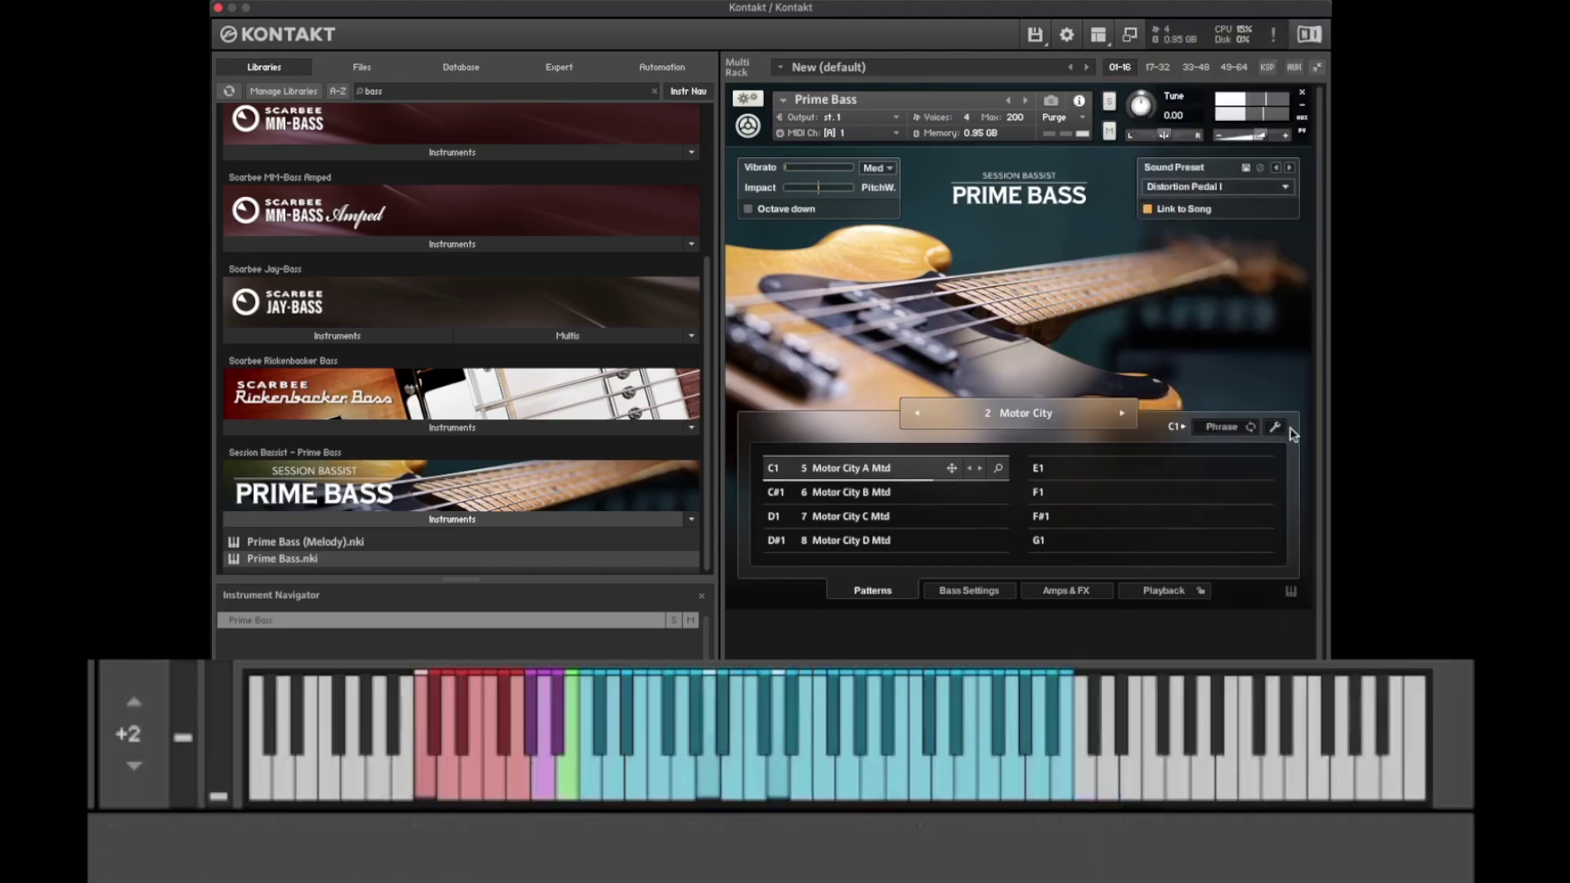
Step: Audition the sound presets Bass and Whistles and Mars Flute (Flageolet), ending on Shake that Sub
click(1298, 200)
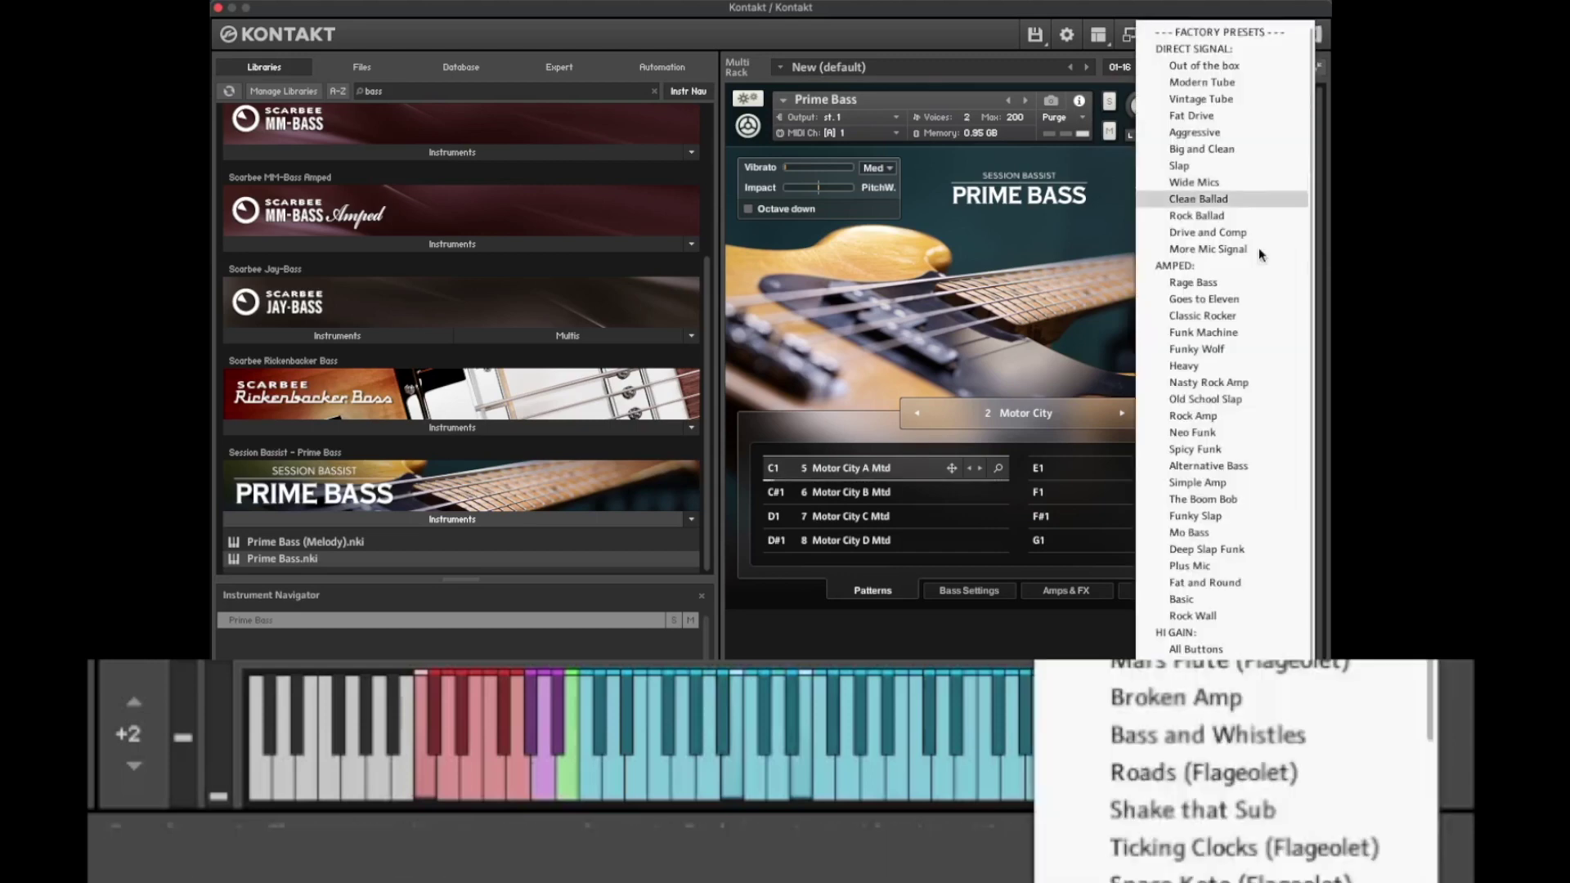
click(1185, 731)
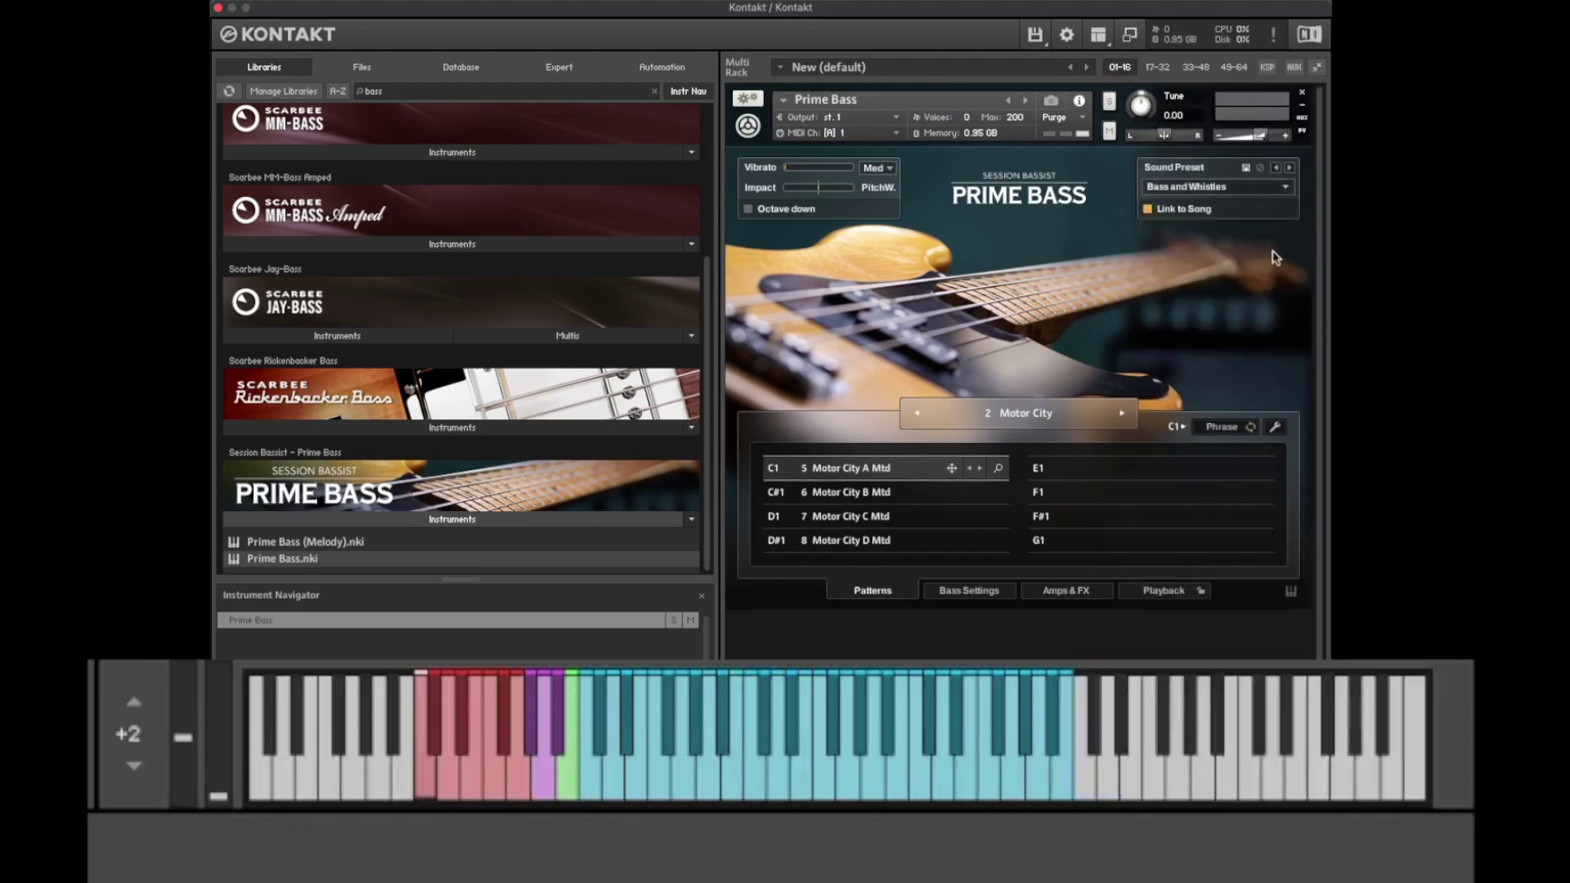
click(1286, 190)
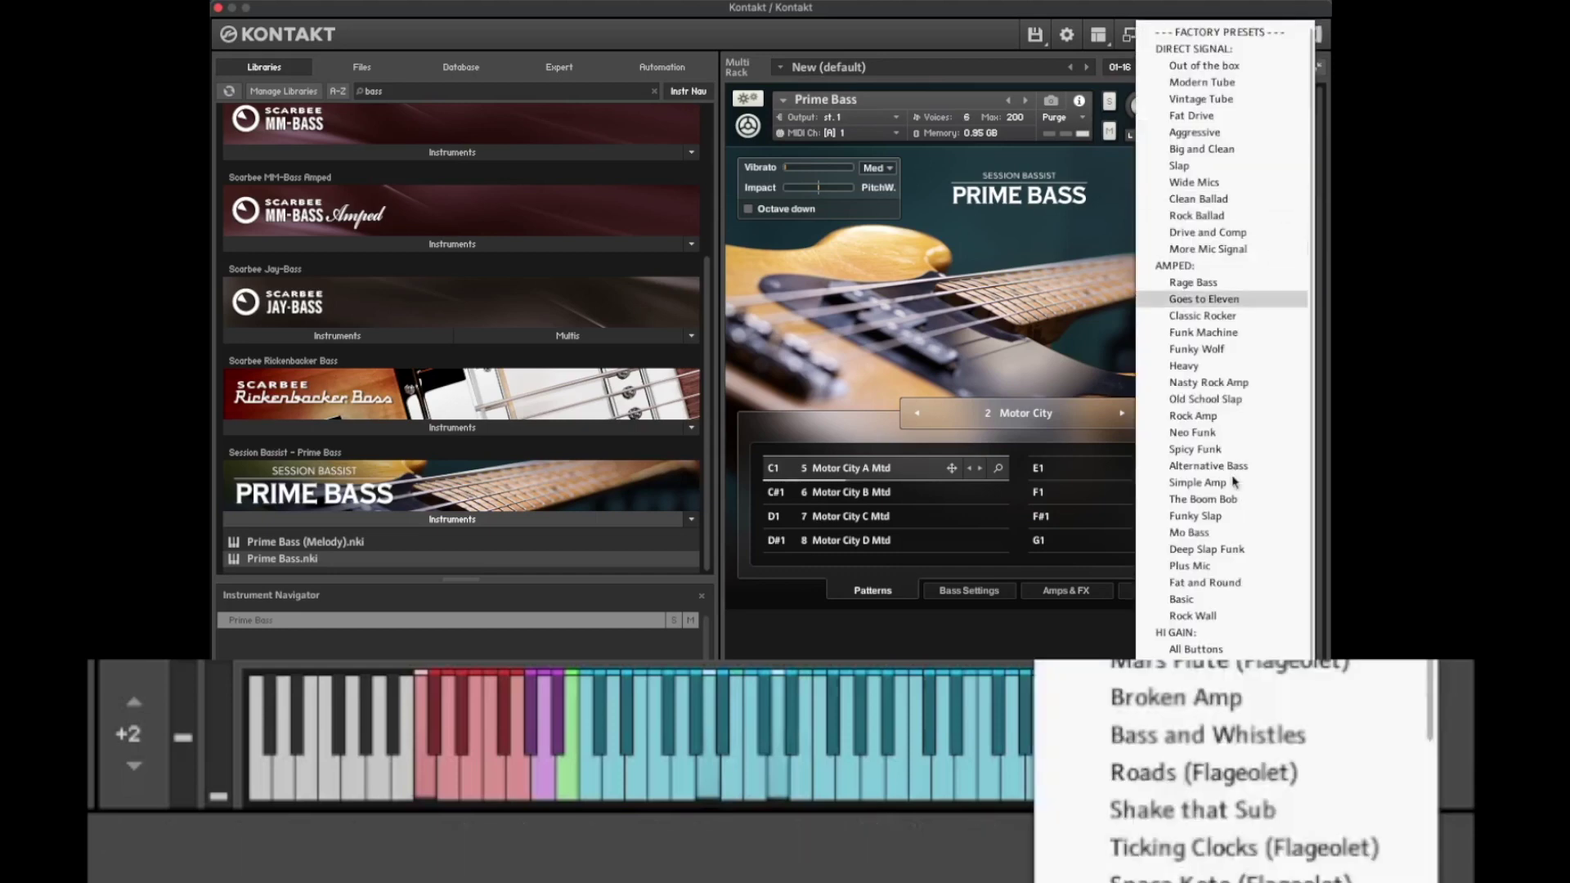
click(1156, 669)
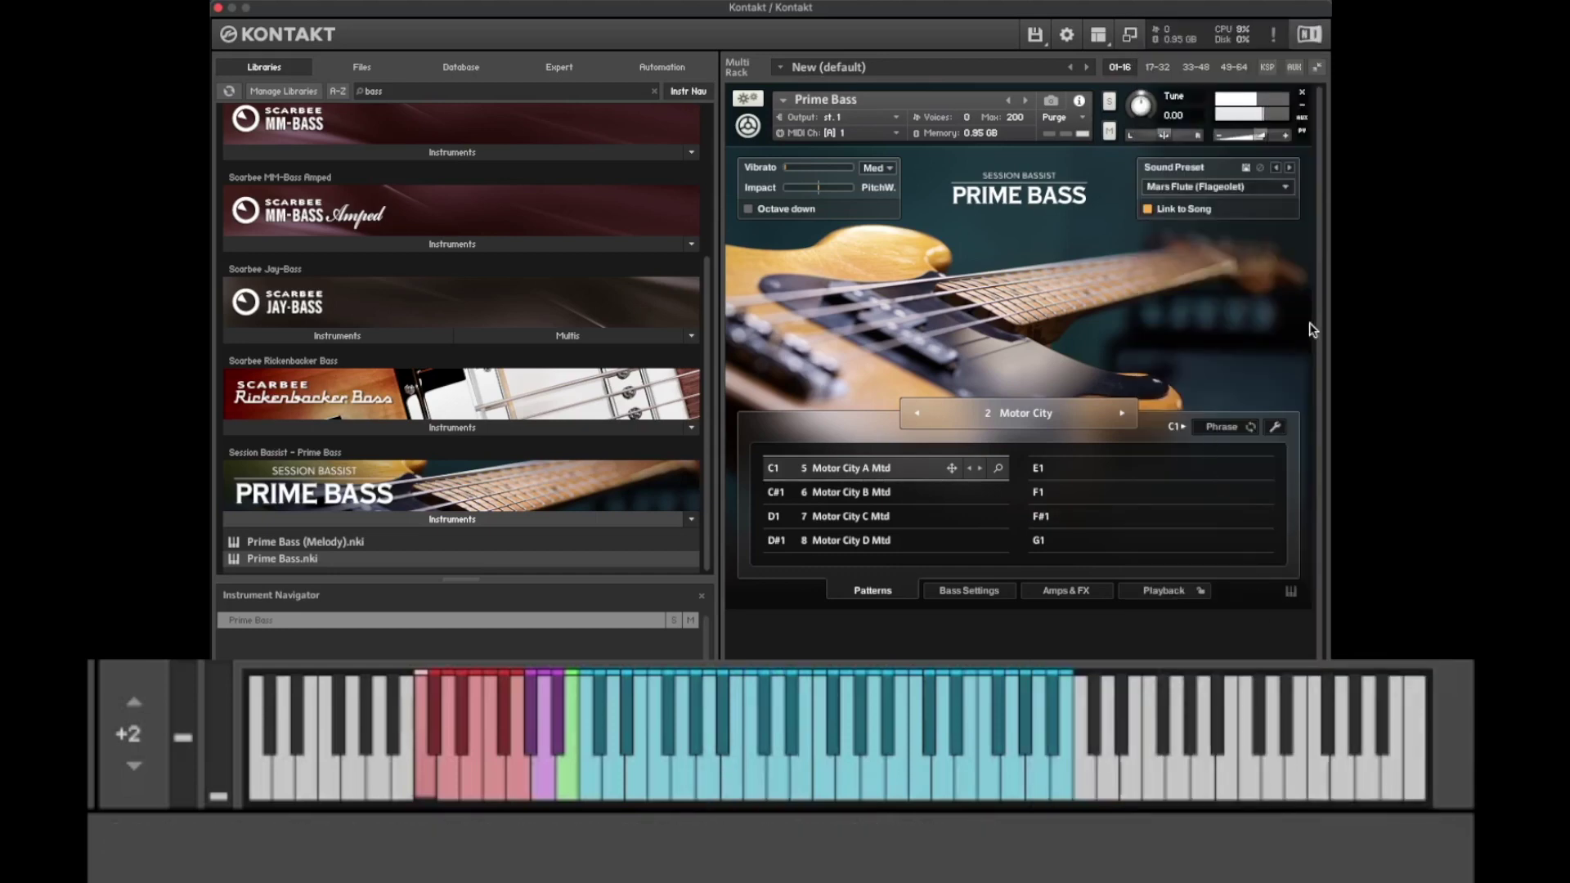
click(1285, 187)
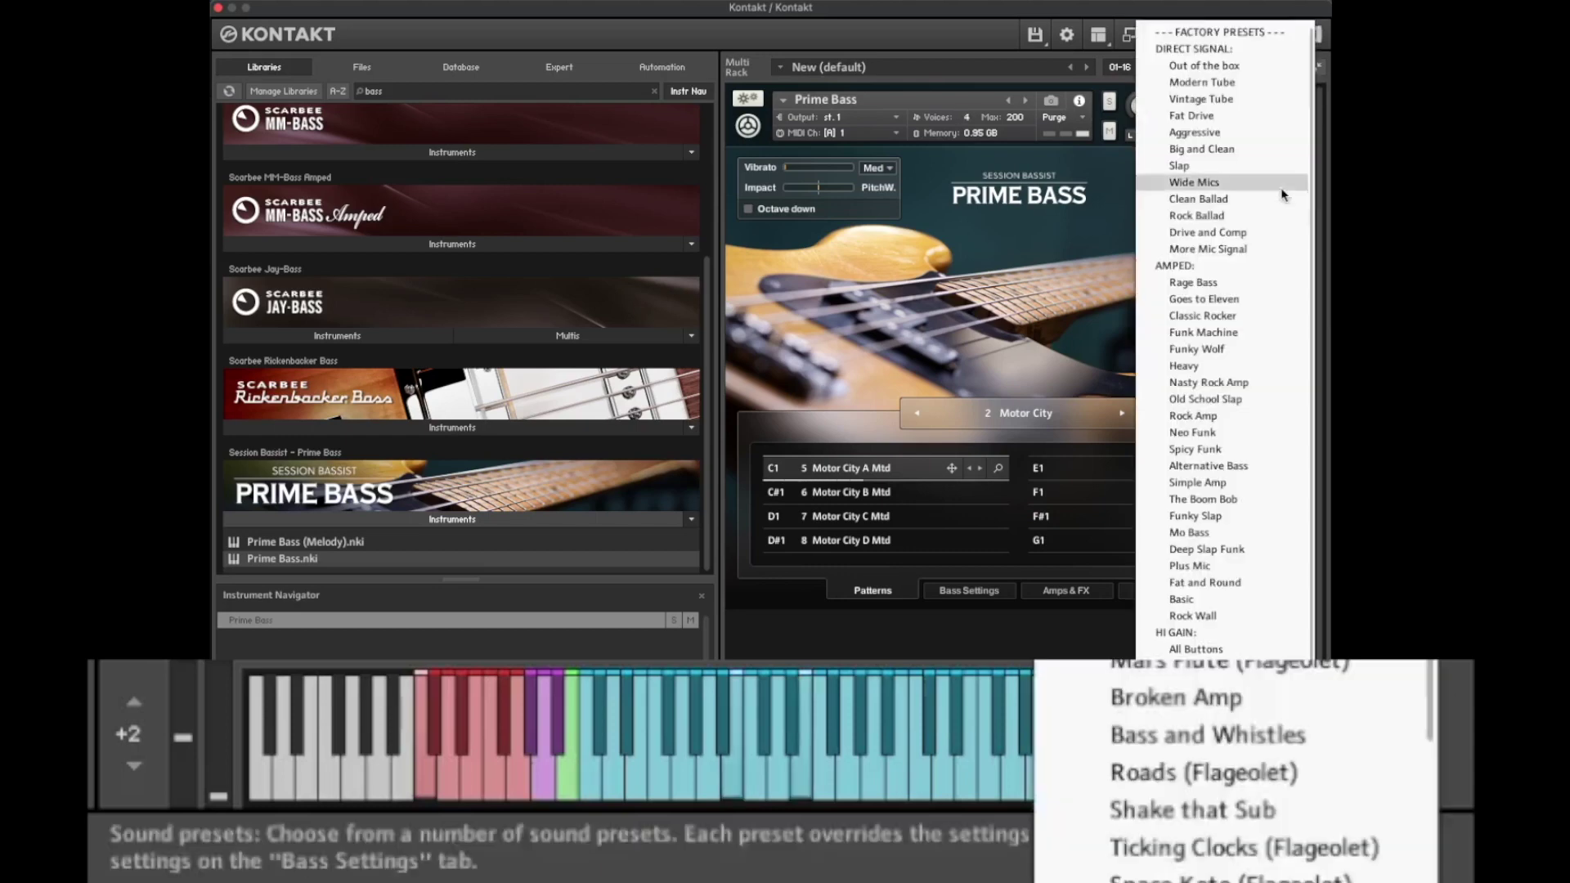
click(1200, 823)
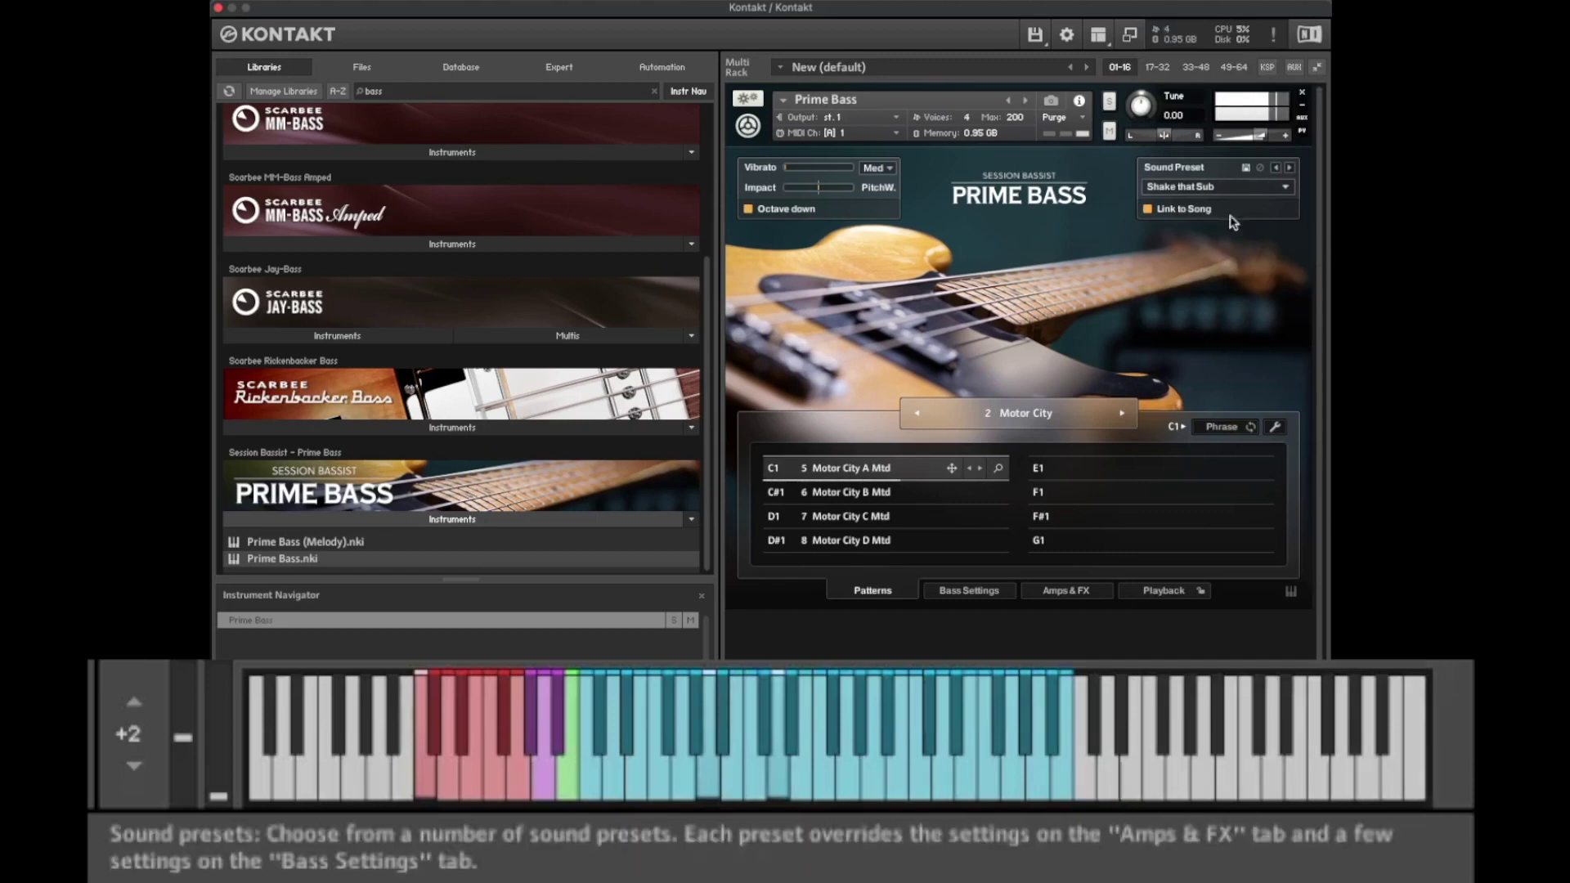
Step: Load the songs Slap Funk, Classic Rocker and Funk Machine one after another and audition their patterns
click(1121, 414)
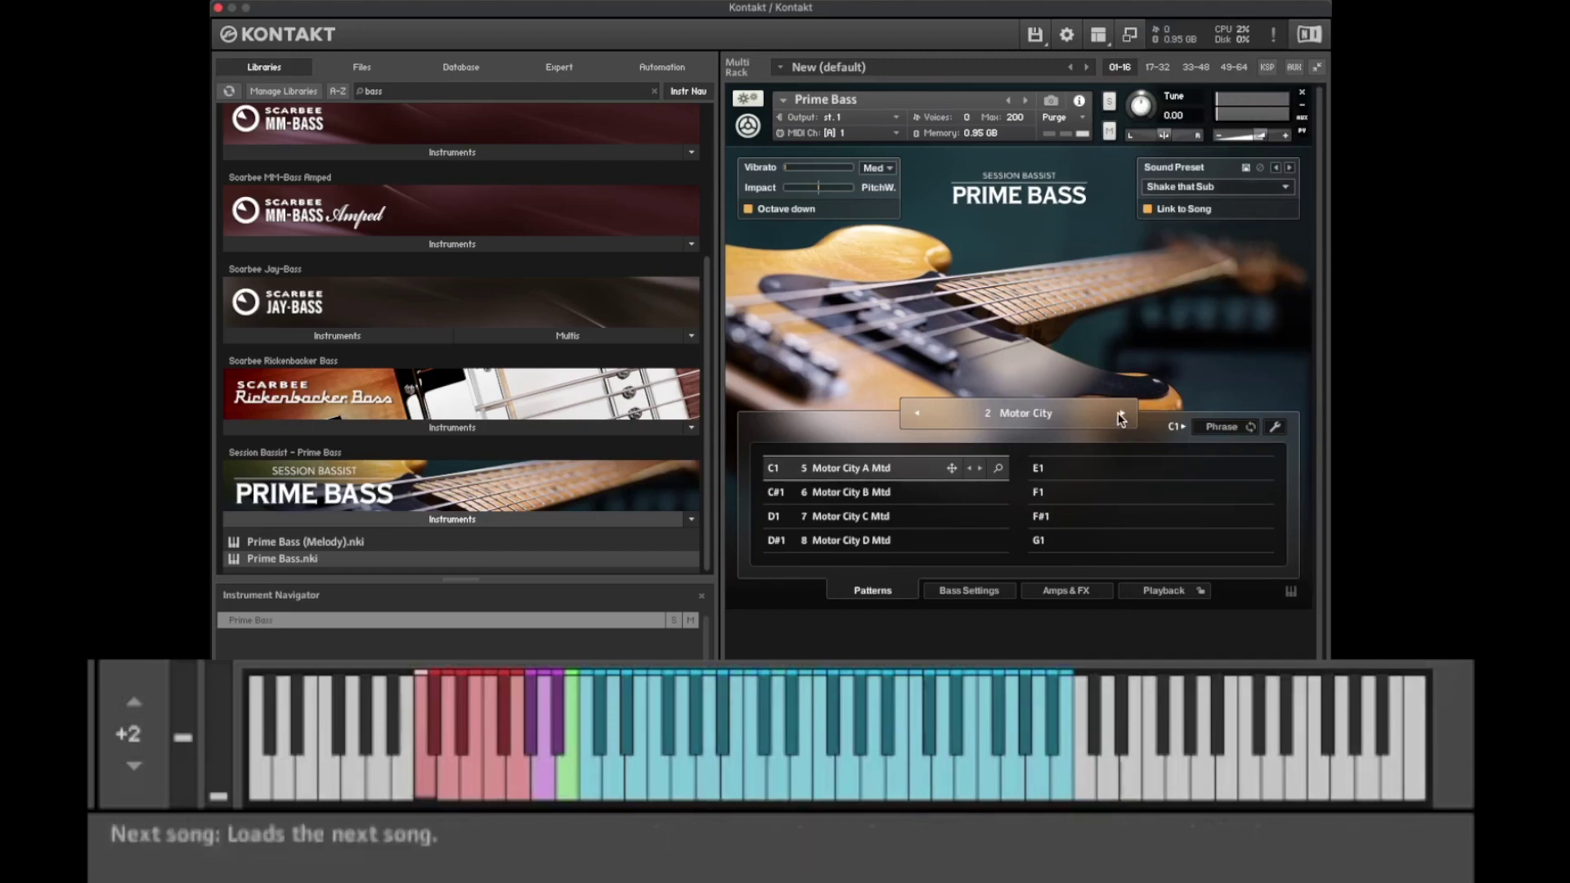
click(1121, 414)
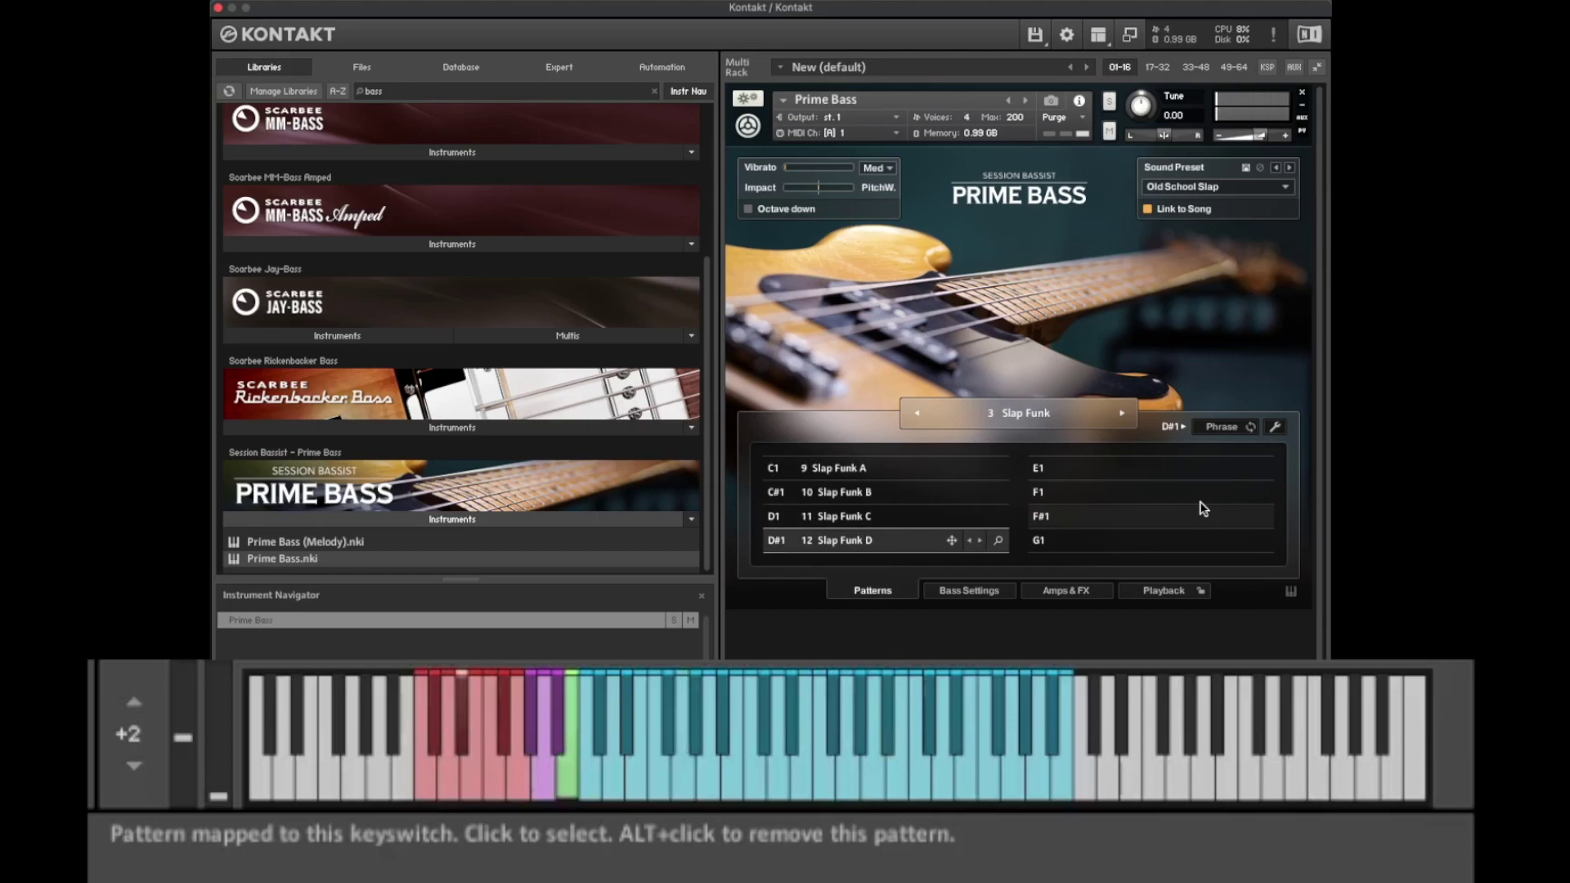
click(1122, 413)
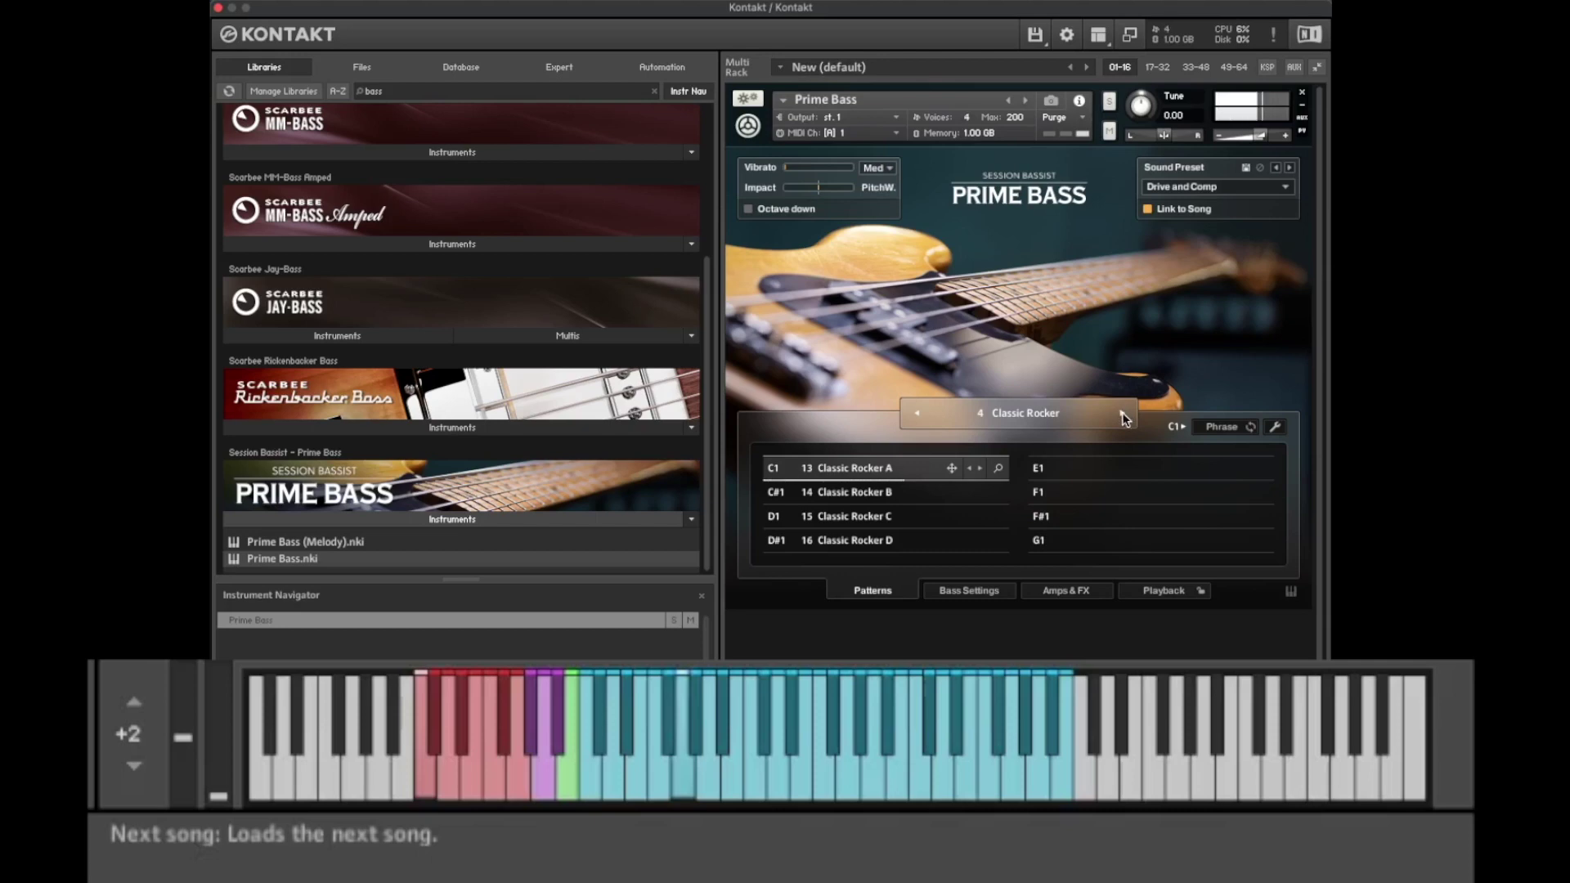
click(1123, 414)
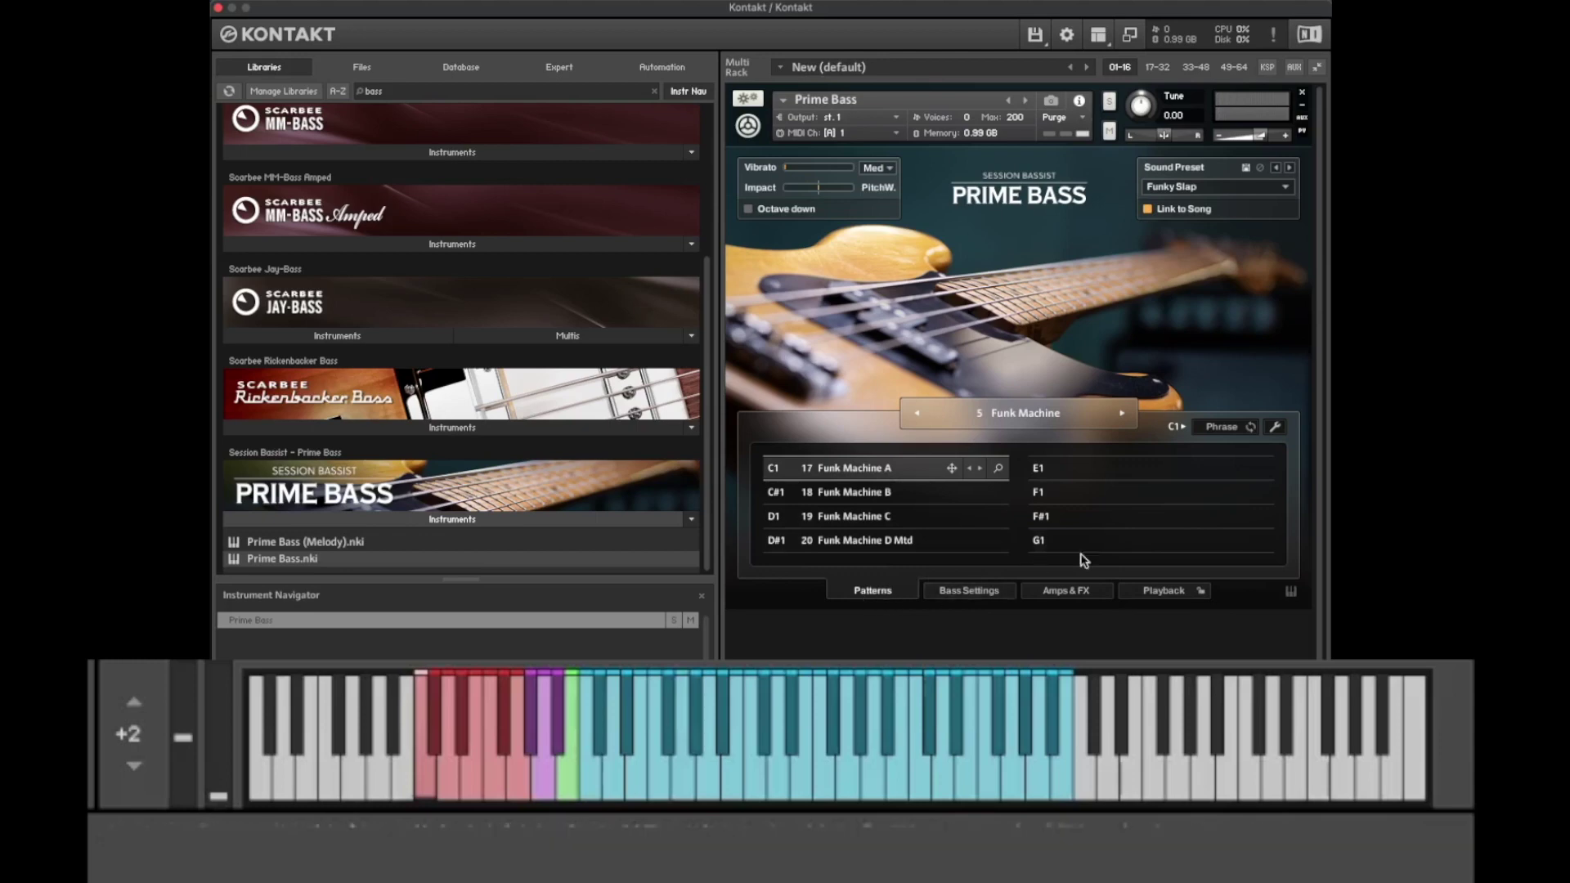
Step: In the bass settings with Mic 2 off, sweep the D.I. Drive between 100 % and minimum, and set Tone to 30 %
click(985, 599)
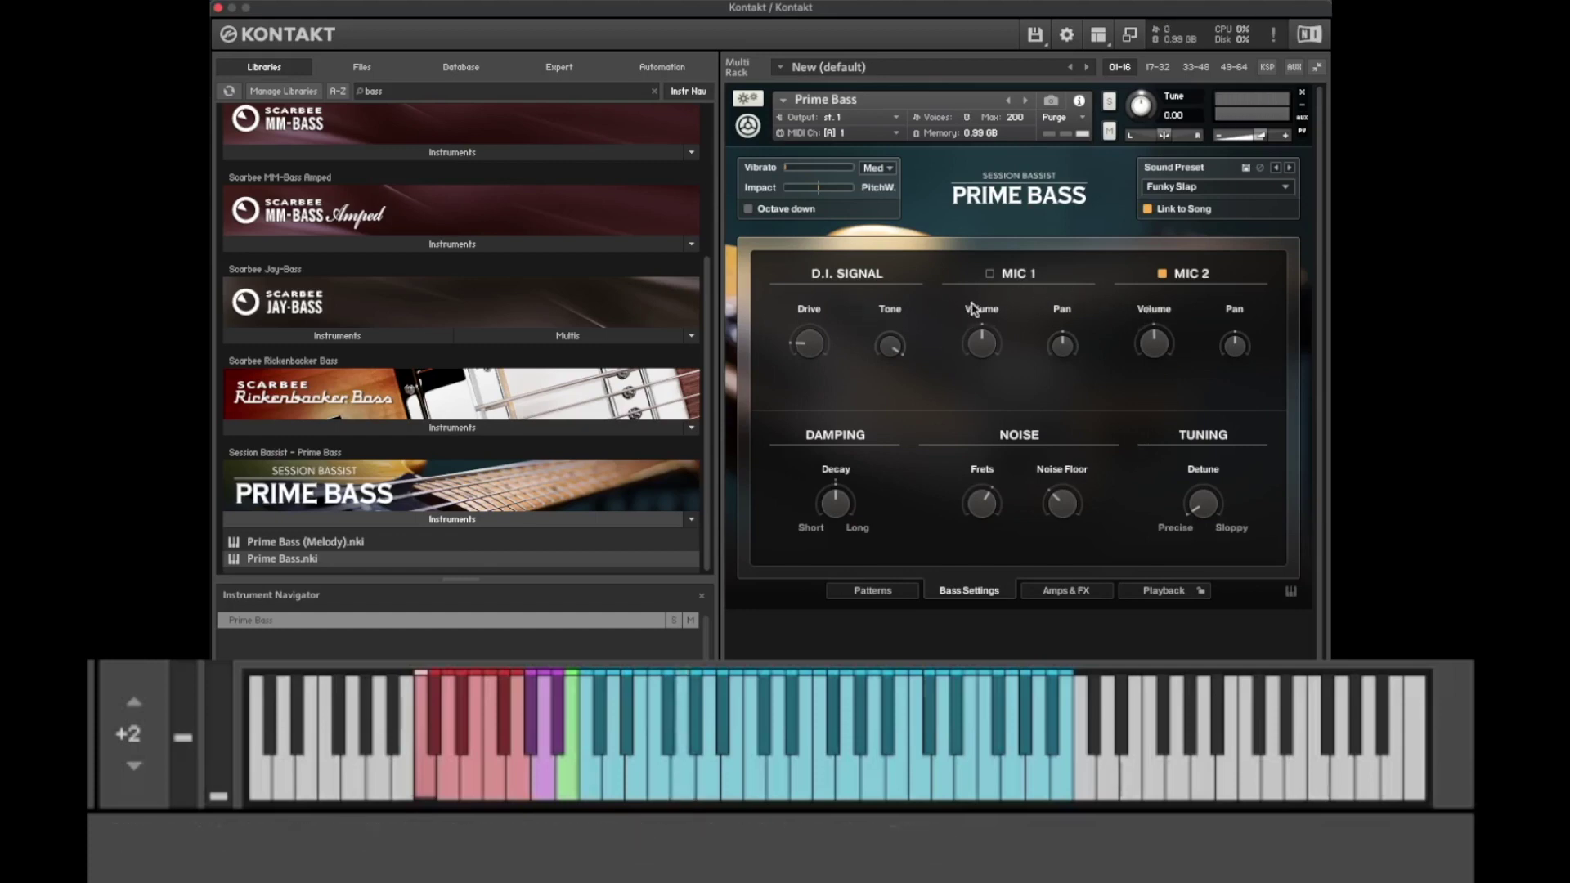
click(1162, 274)
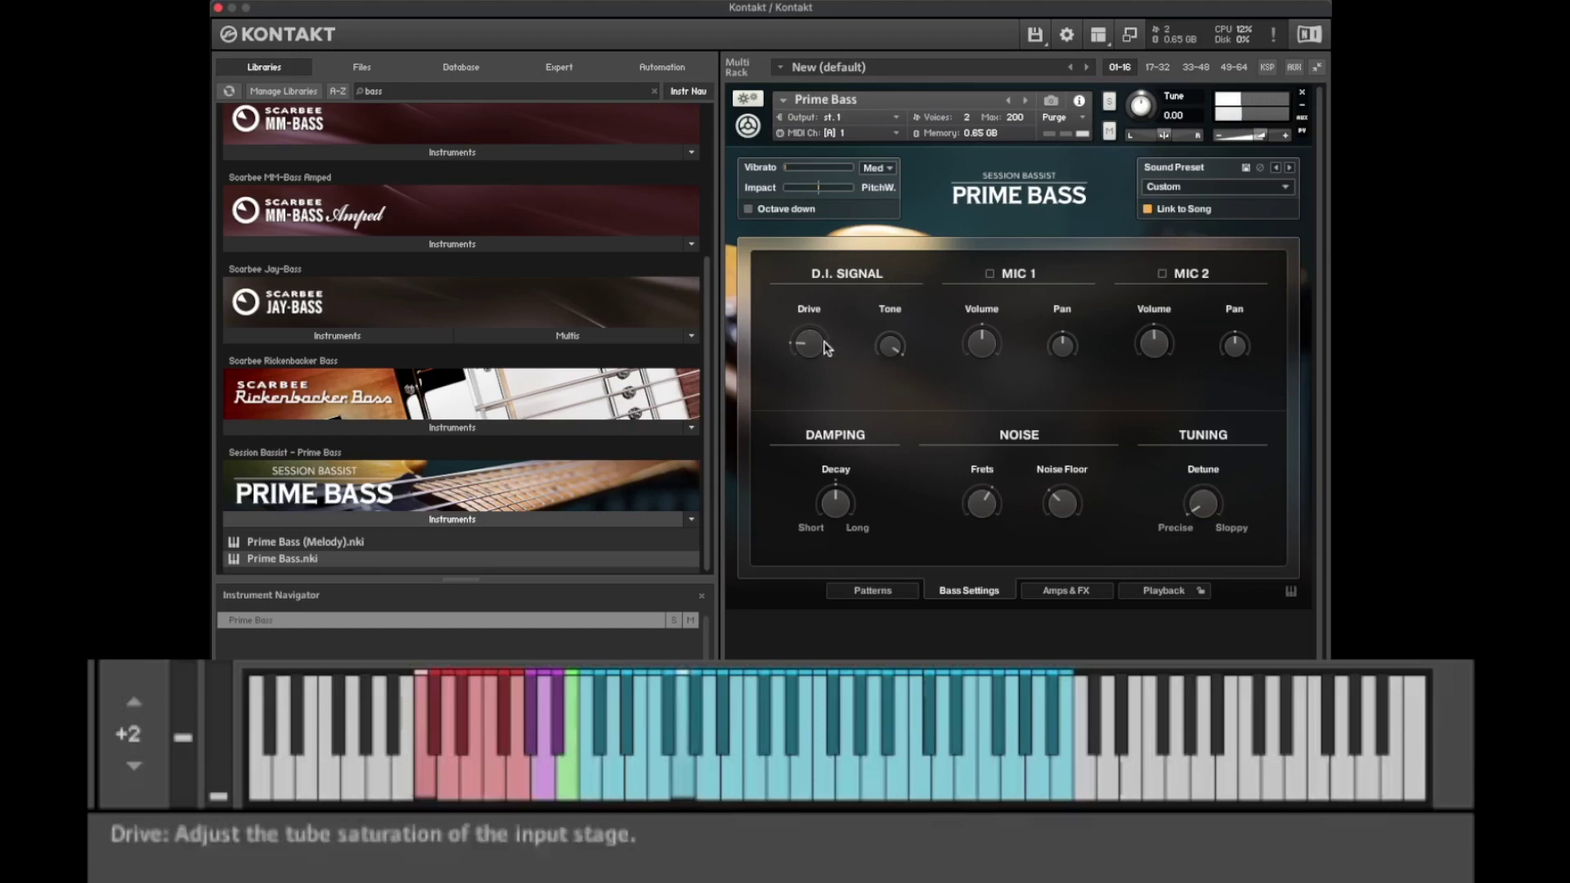
drag(826, 347, 834, 270)
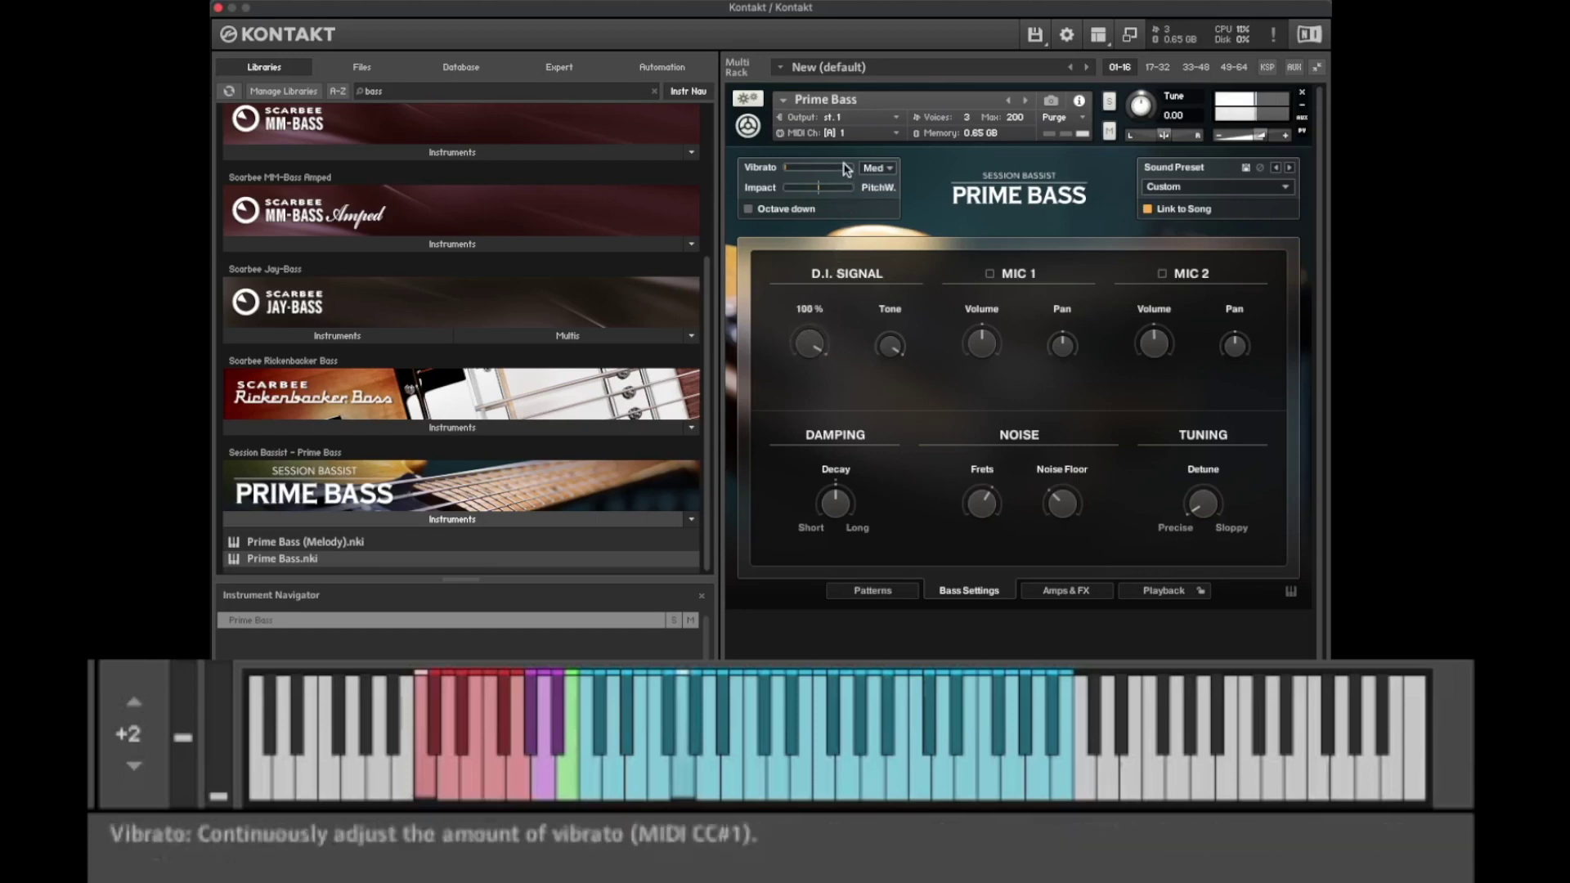
drag(810, 342, 806, 409)
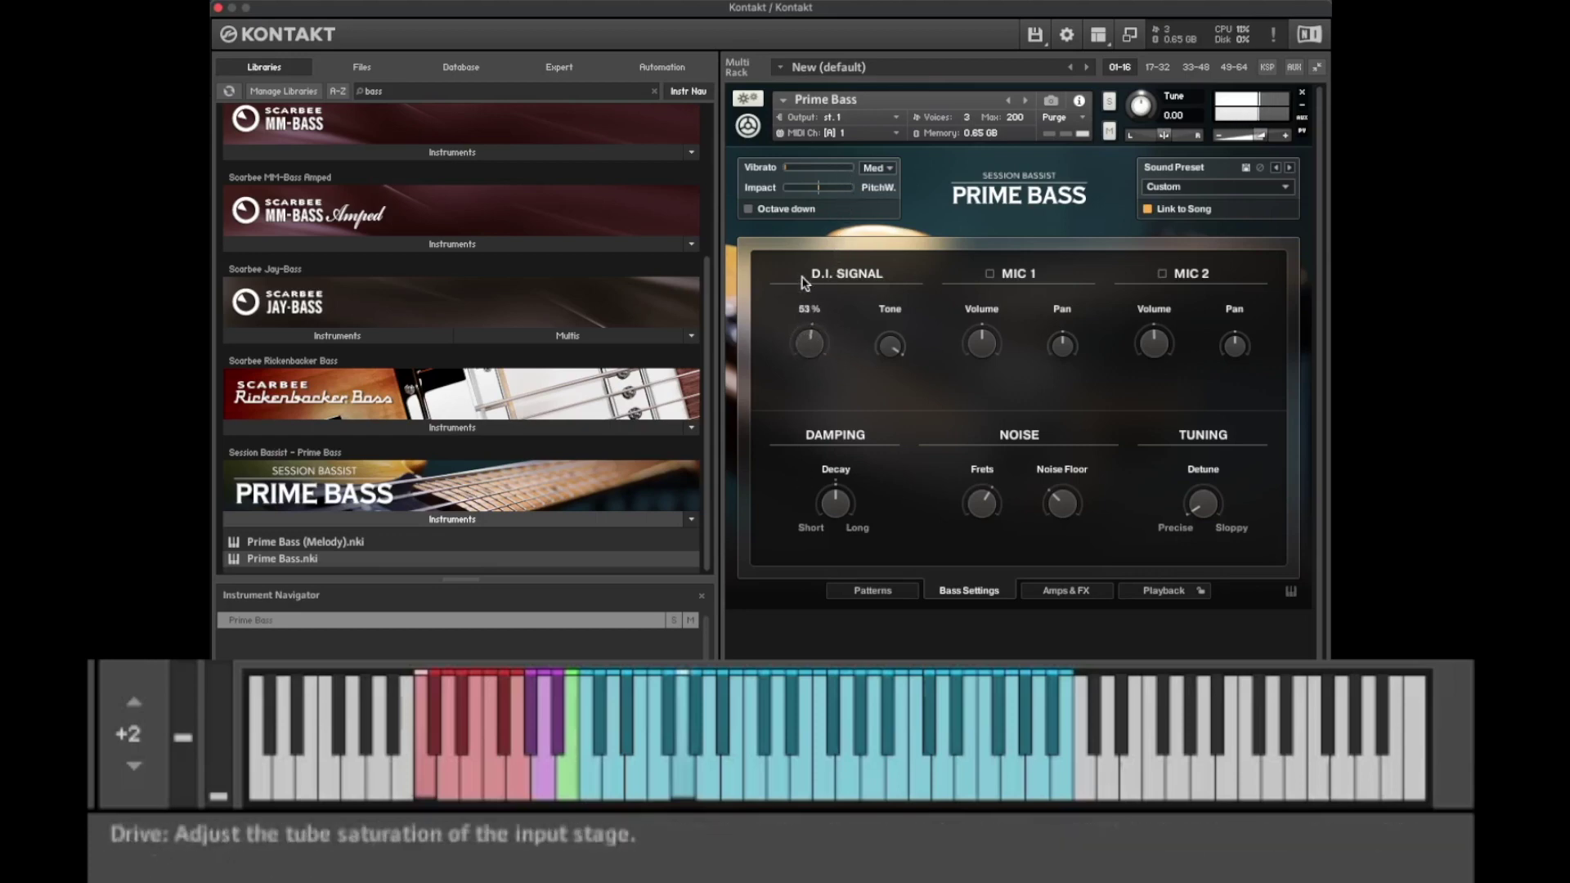
drag(891, 344, 910, 413)
drag(916, 479, 916, 480)
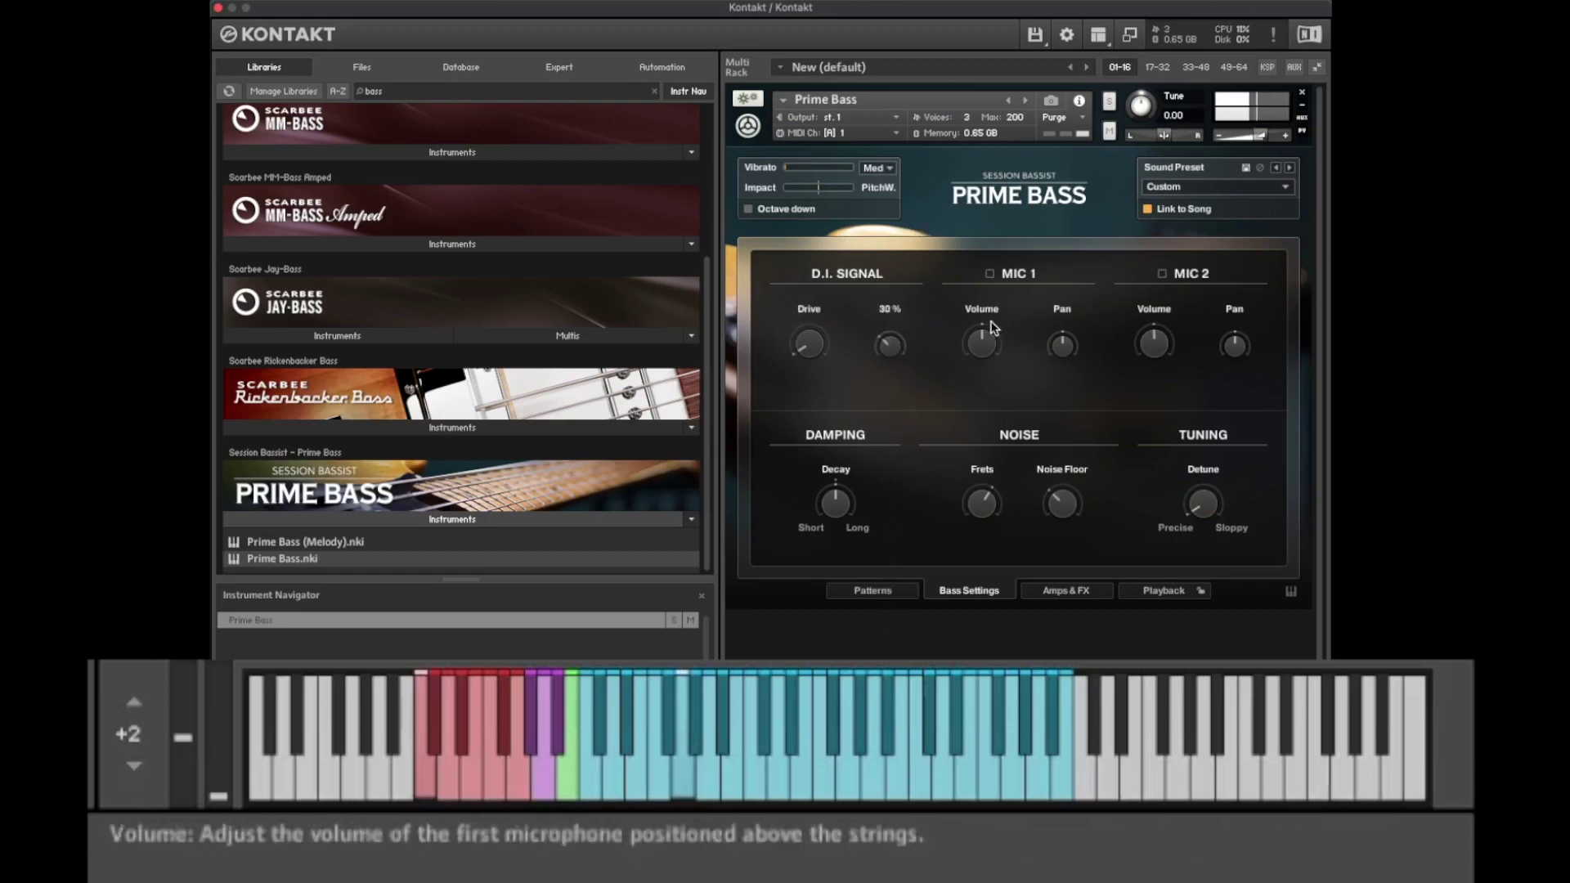
Step: Enable Mic 1 and Mic 2 and adjust their volumes to blend both microphones with the D.I. signal
click(990, 274)
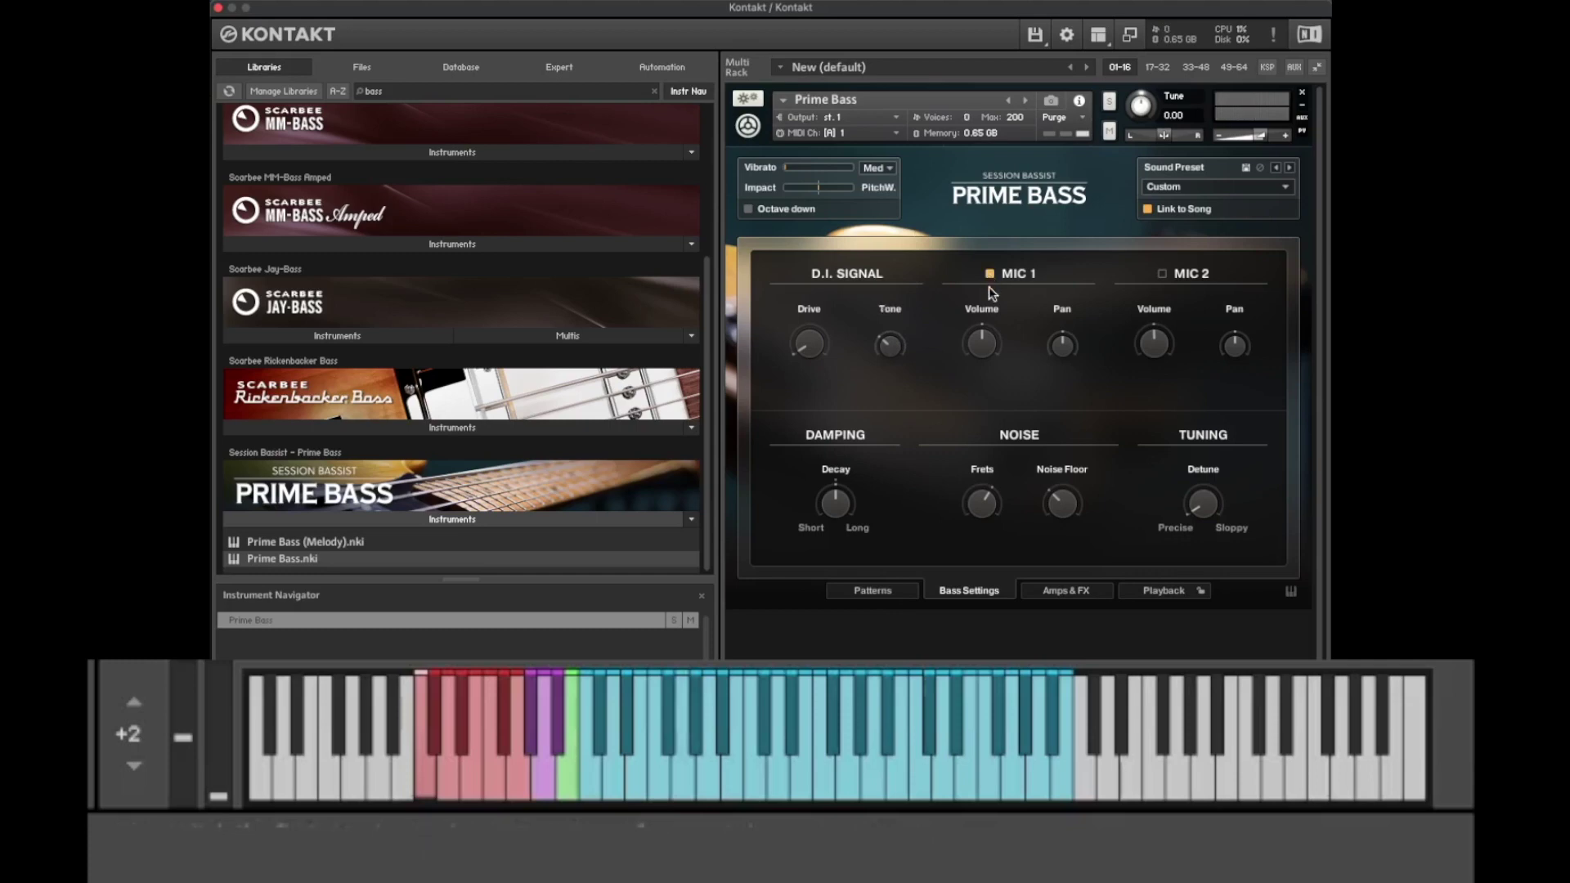
drag(981, 343, 981, 594)
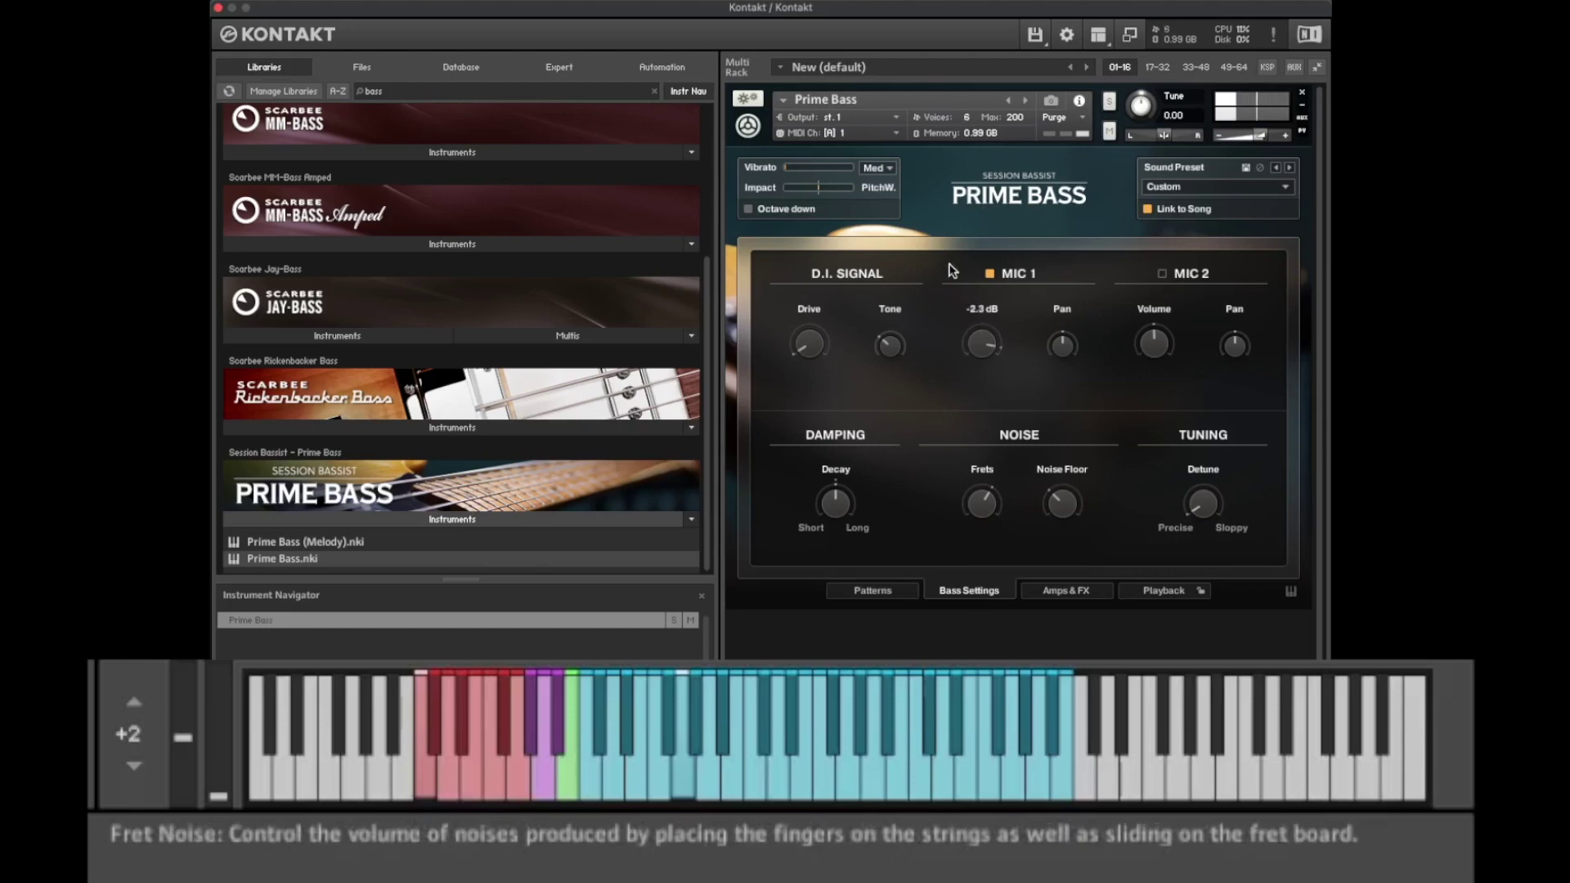
drag(981, 344, 981, 341)
click(1161, 273)
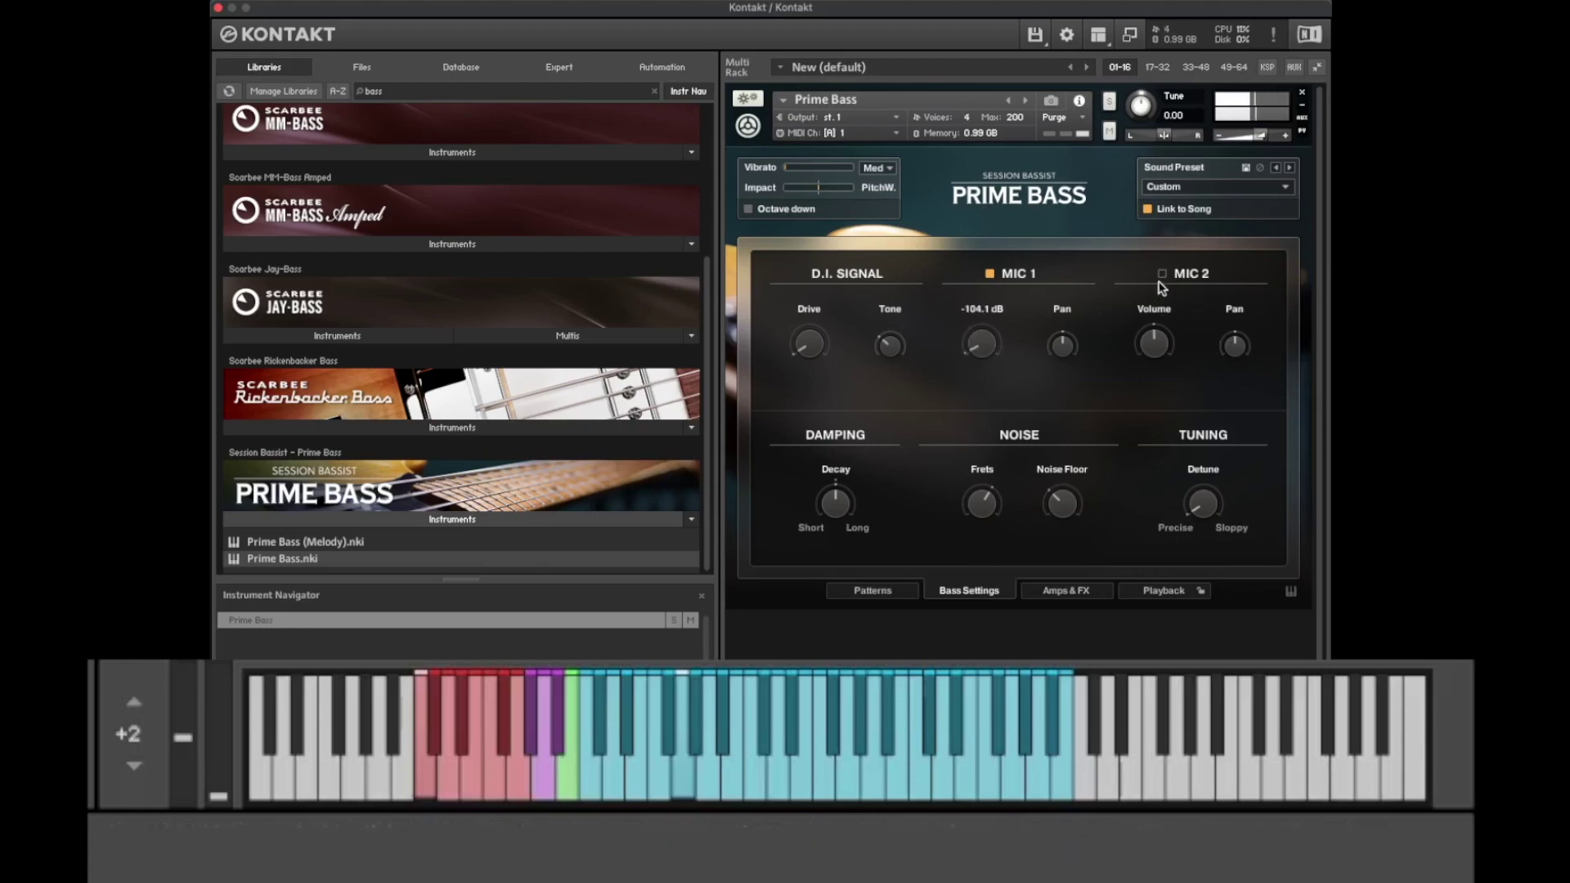
click(1154, 342)
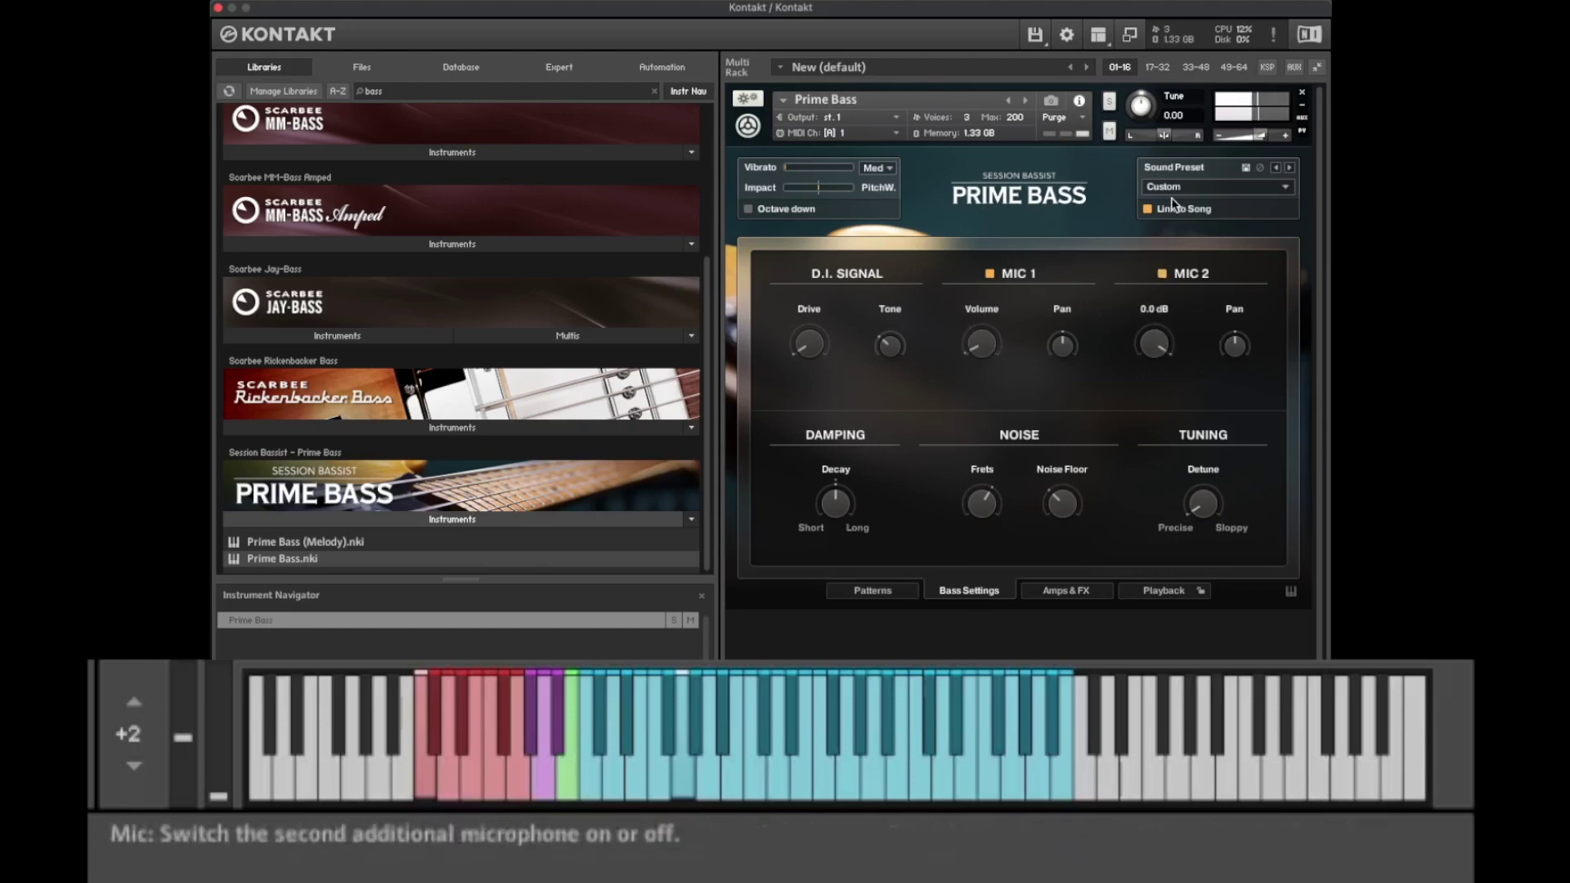
drag(990, 344, 1002, 234)
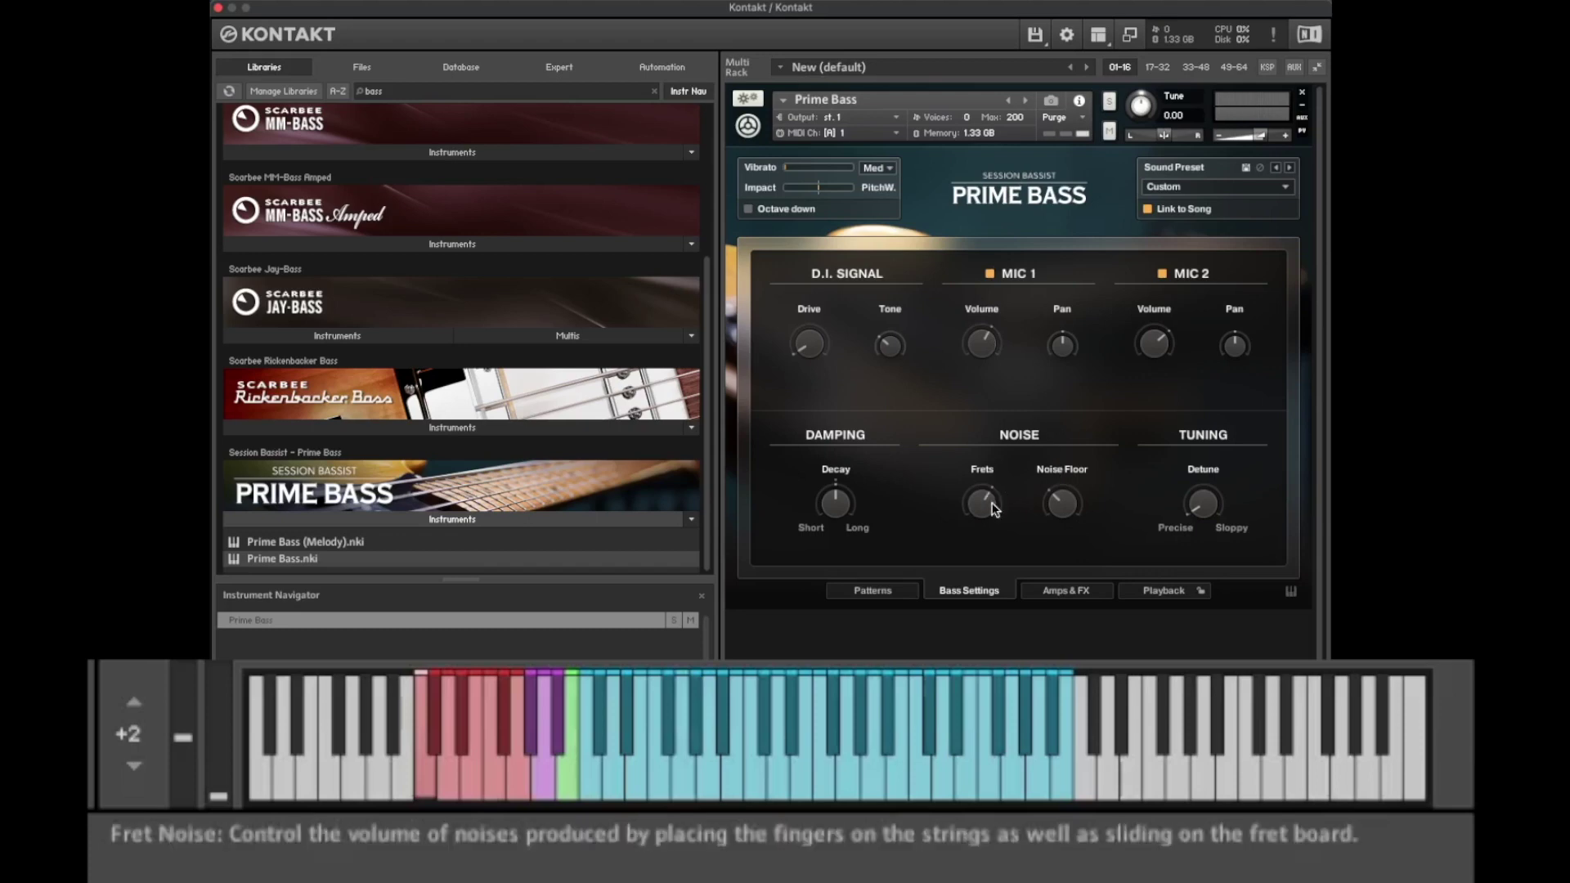
Step: Try the Frets noise at -inf dB and the Noise Floor at 12.0 dB, leaving both at moderate levels
drag(993, 502, 977, 590)
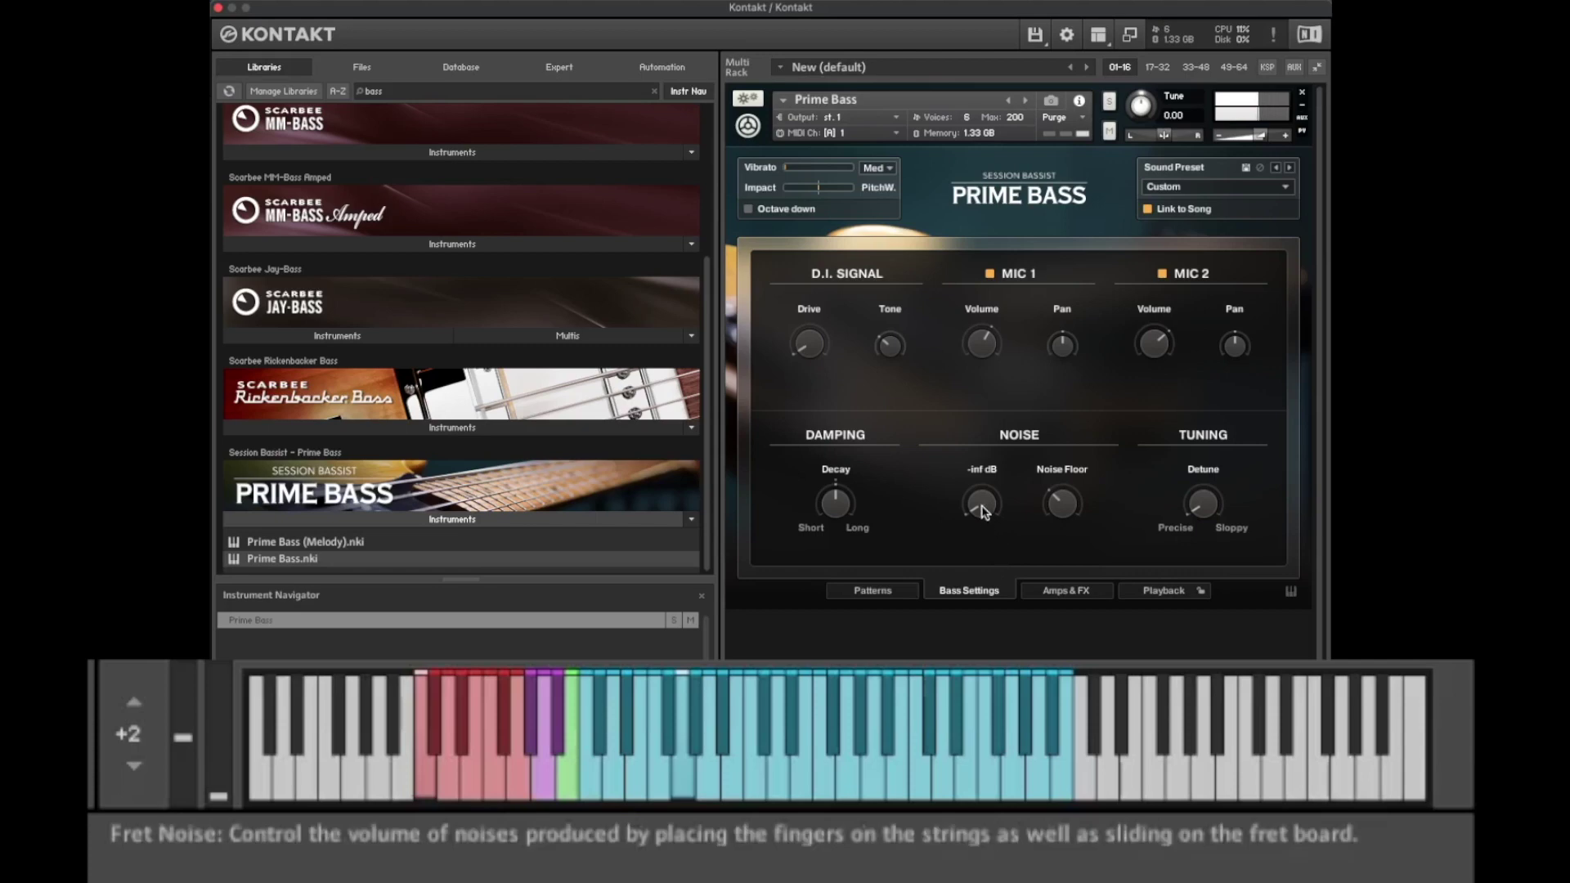
drag(984, 504, 1069, 588)
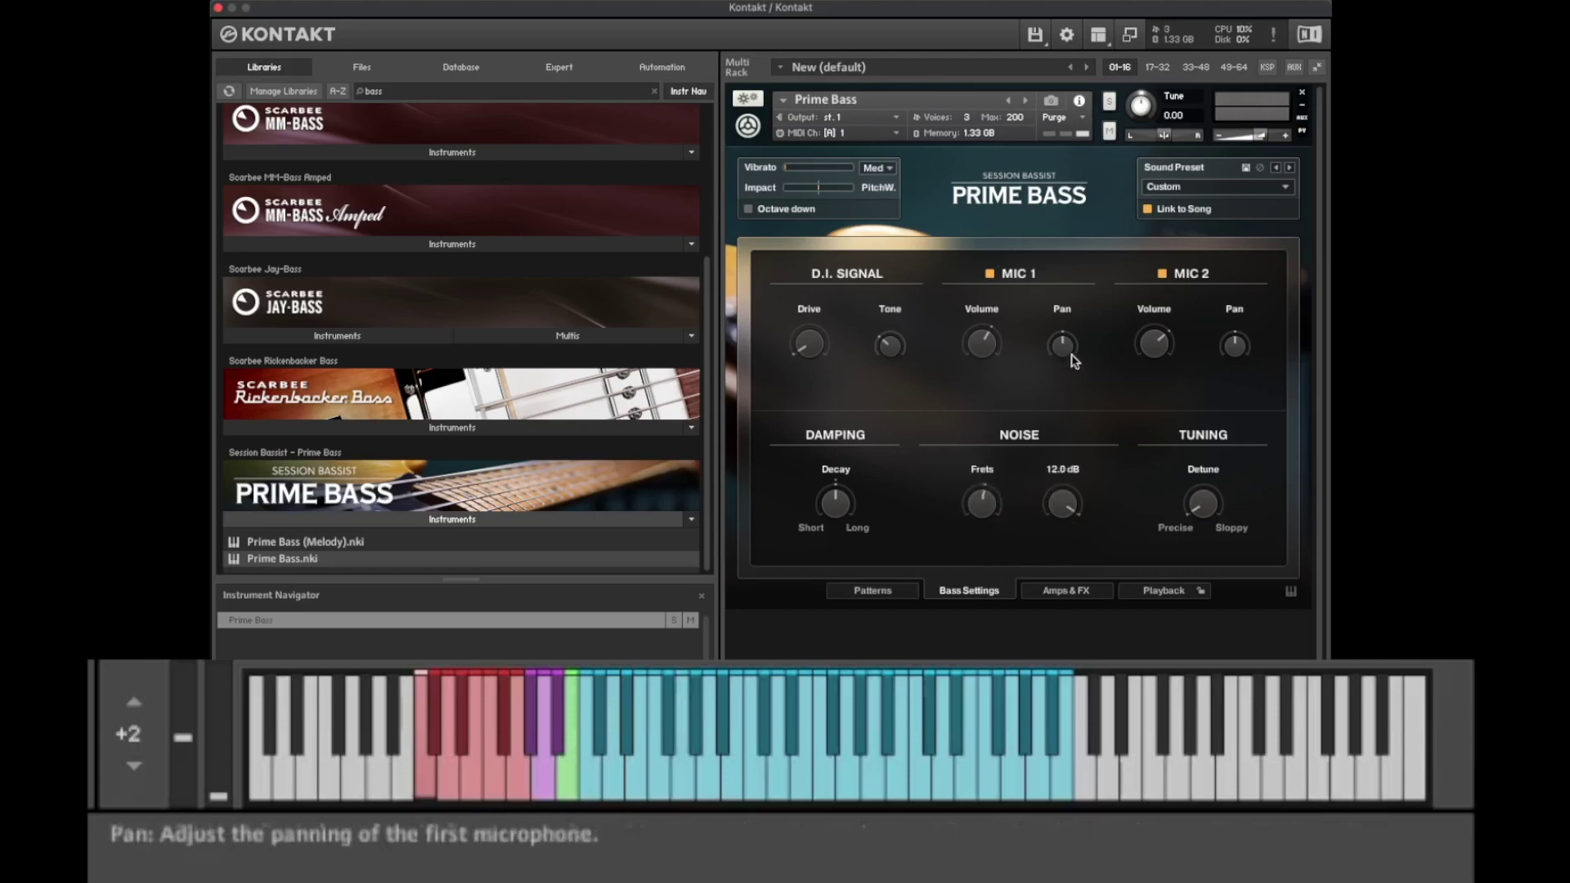
drag(1063, 493, 1082, 603)
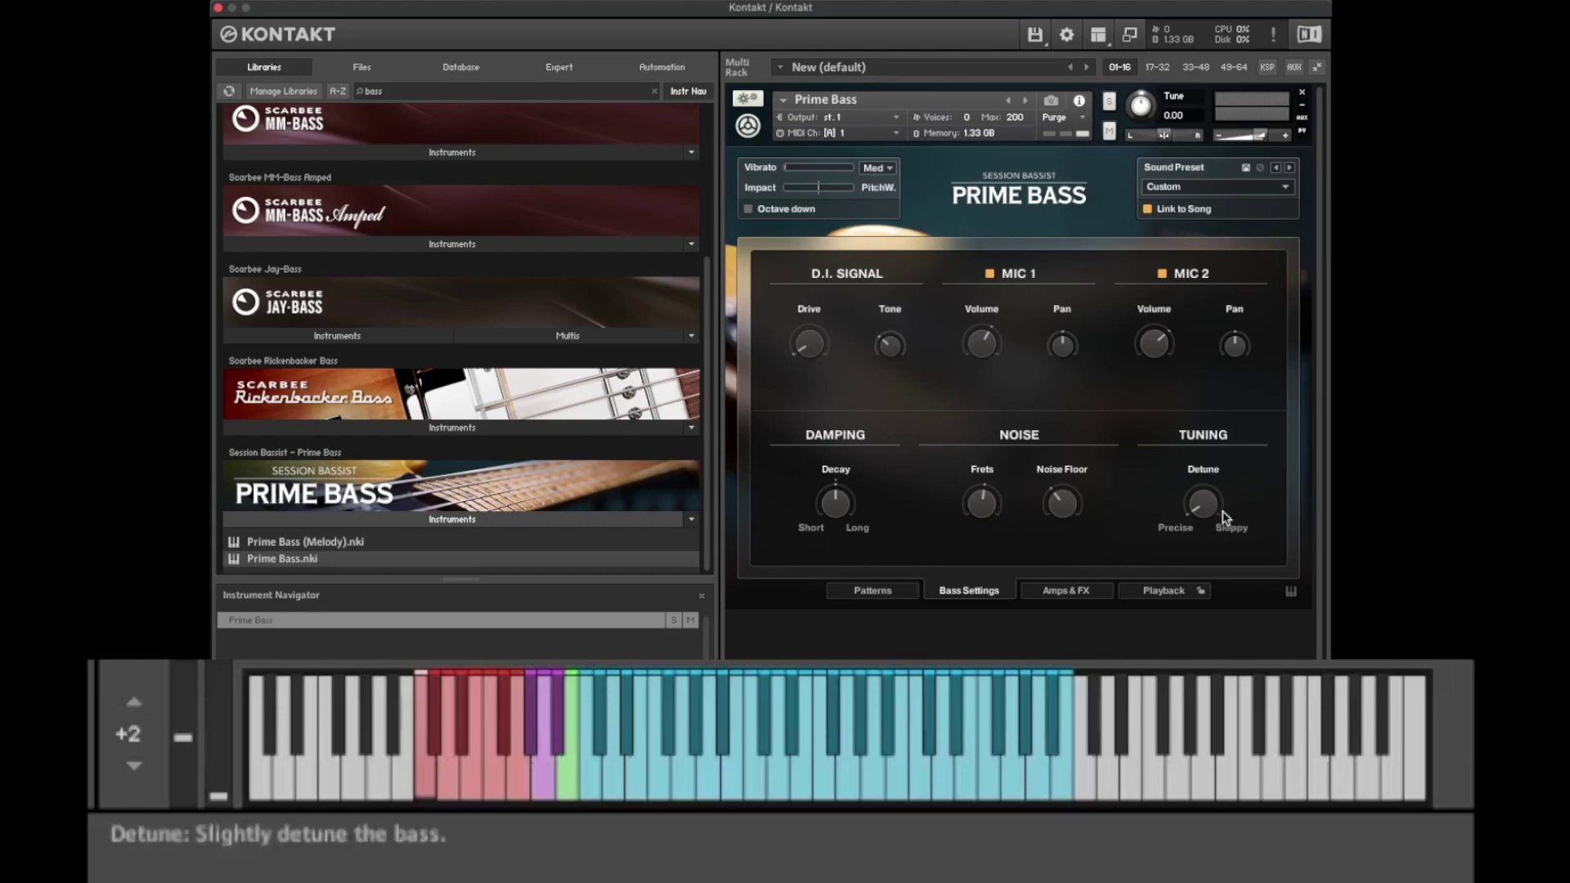
Step: Set the tuning Detune to 33 % and the damping Decay to 86 %
drag(1214, 512, 1209, 425)
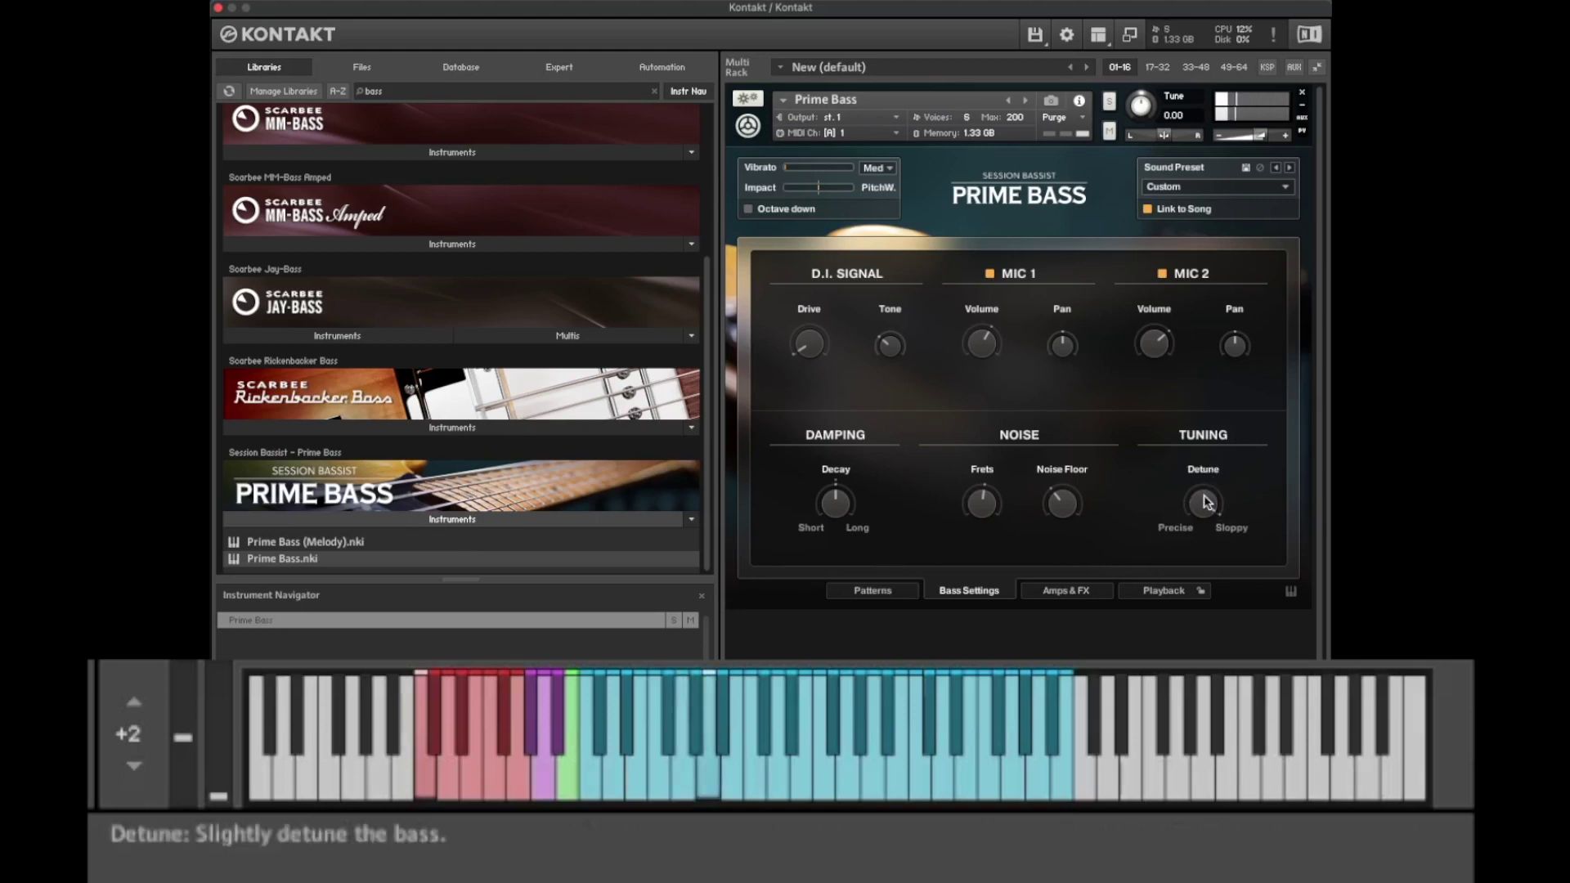
drag(1206, 503, 1199, 625)
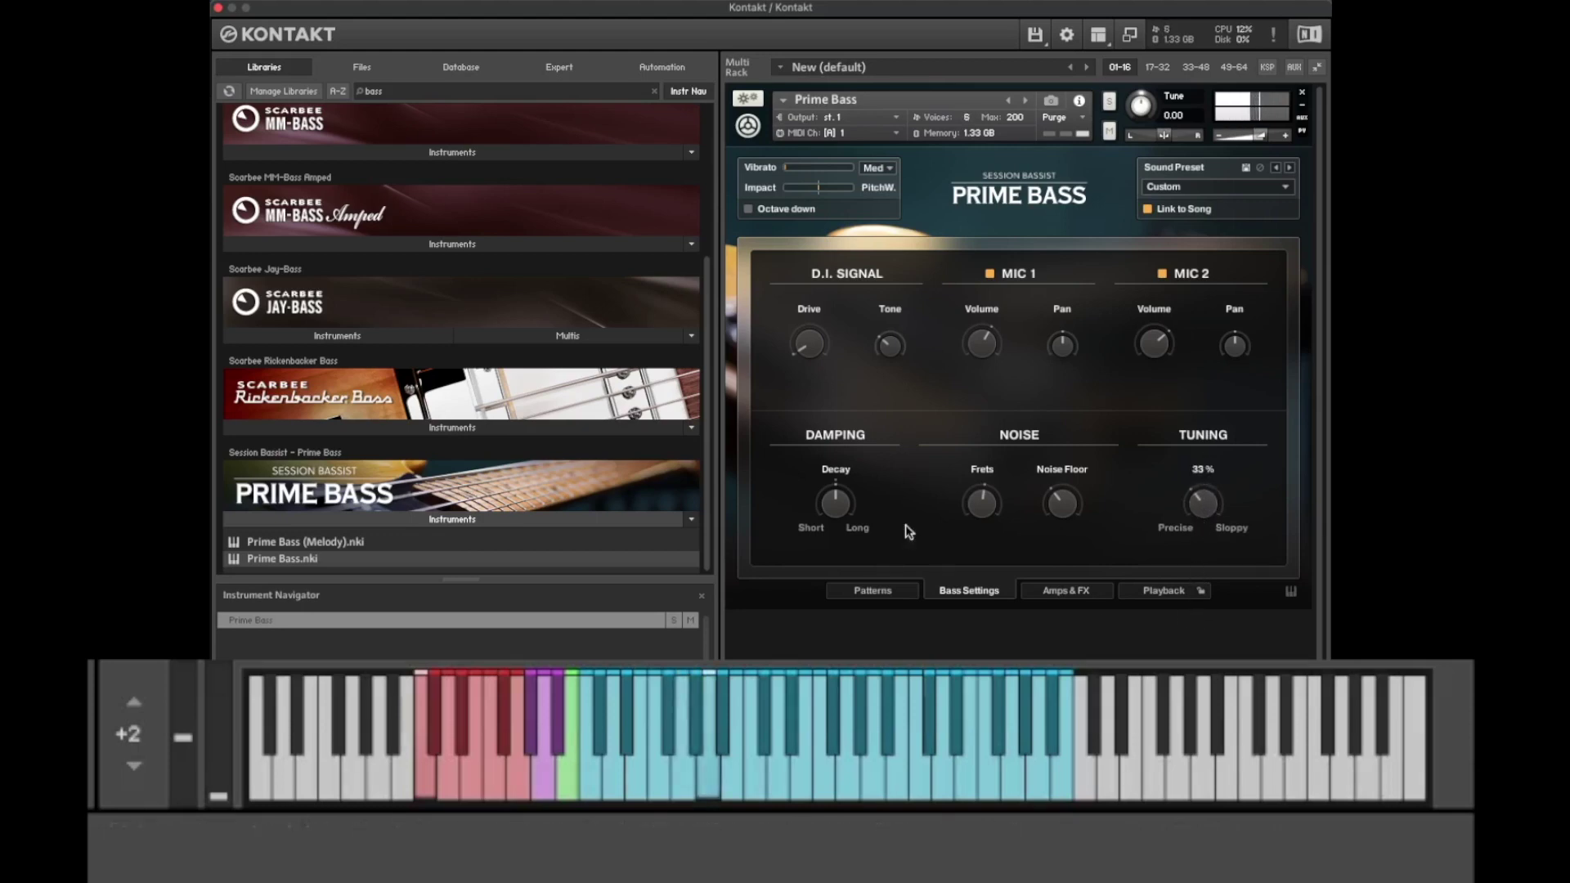
mouse_move(850, 503)
mouse_down()
mouse_move(836, 538)
mouse_move(838, 519)
mouse_up()
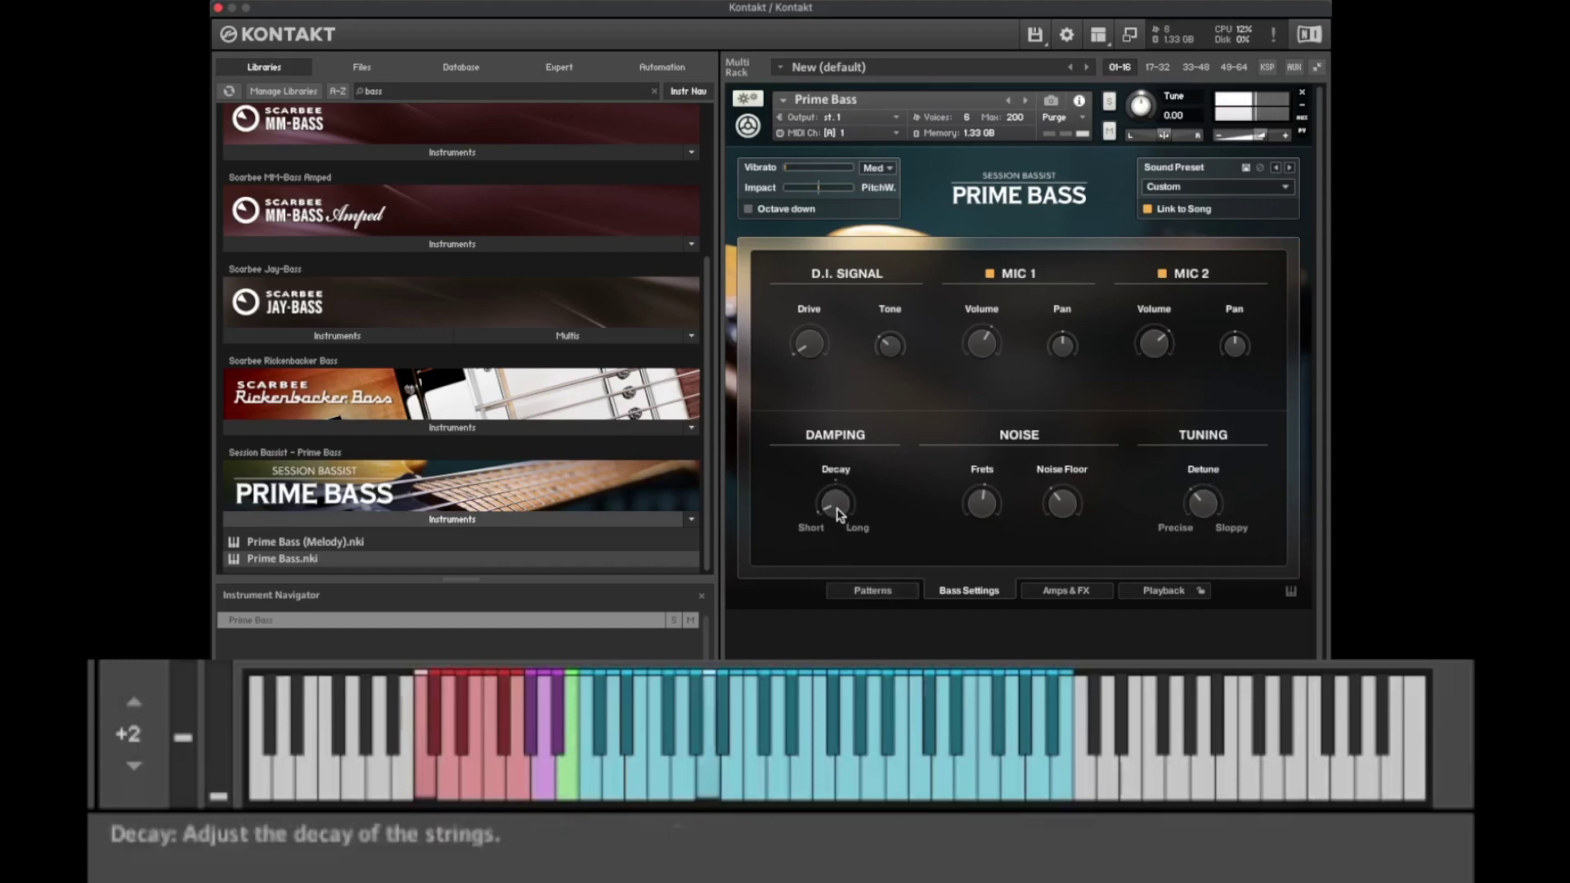
drag(836, 508, 834, 624)
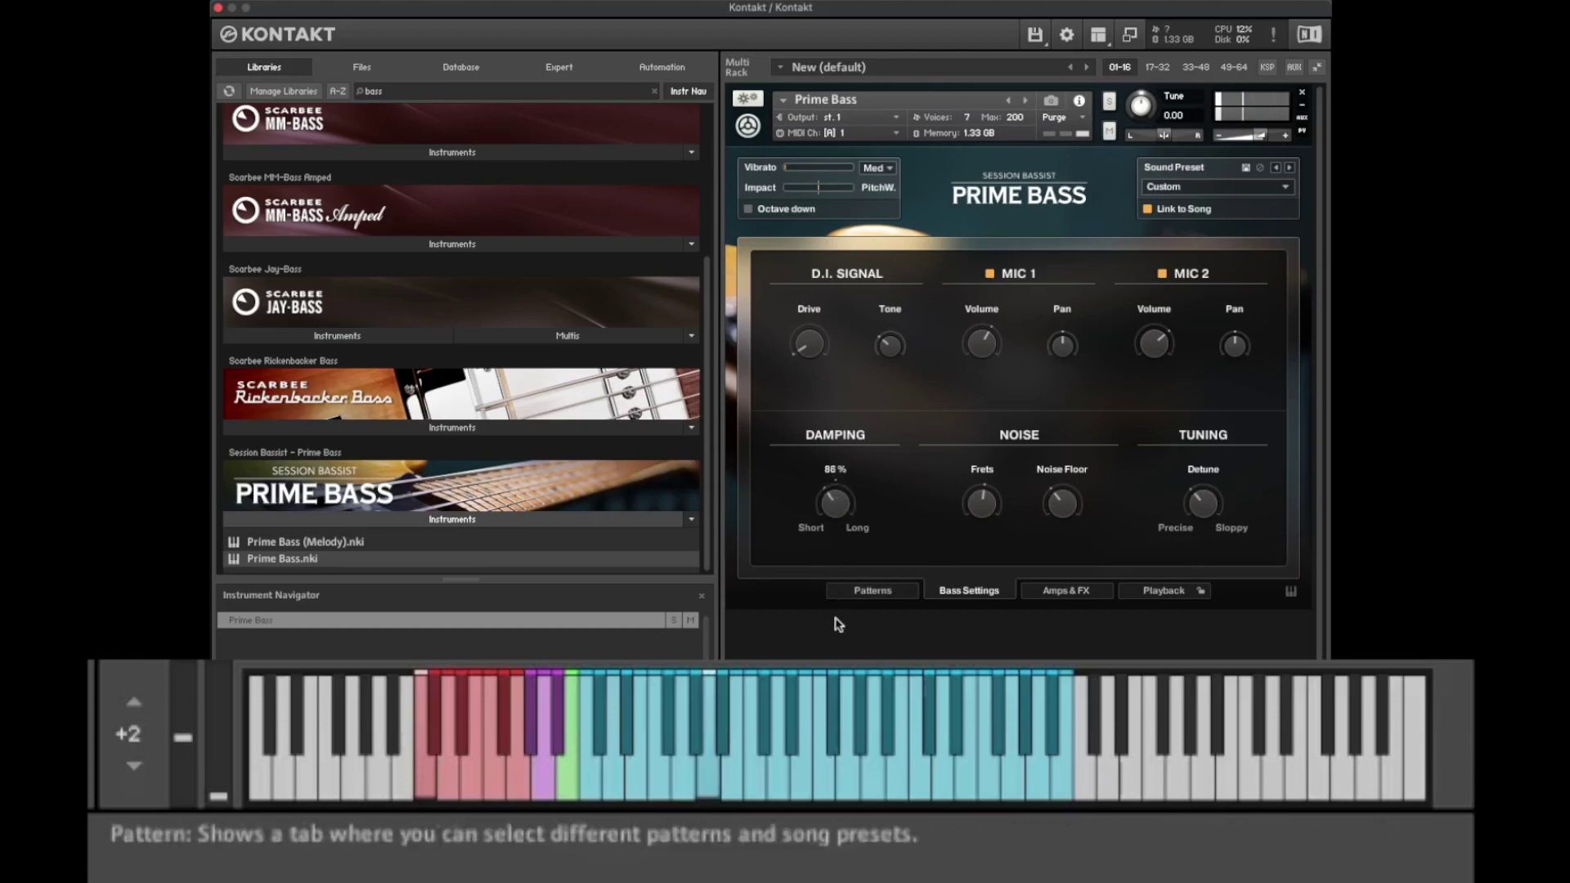
Step: Compare the bass sound with the entire Amps & FX chain bypassed and enabled
click(1079, 595)
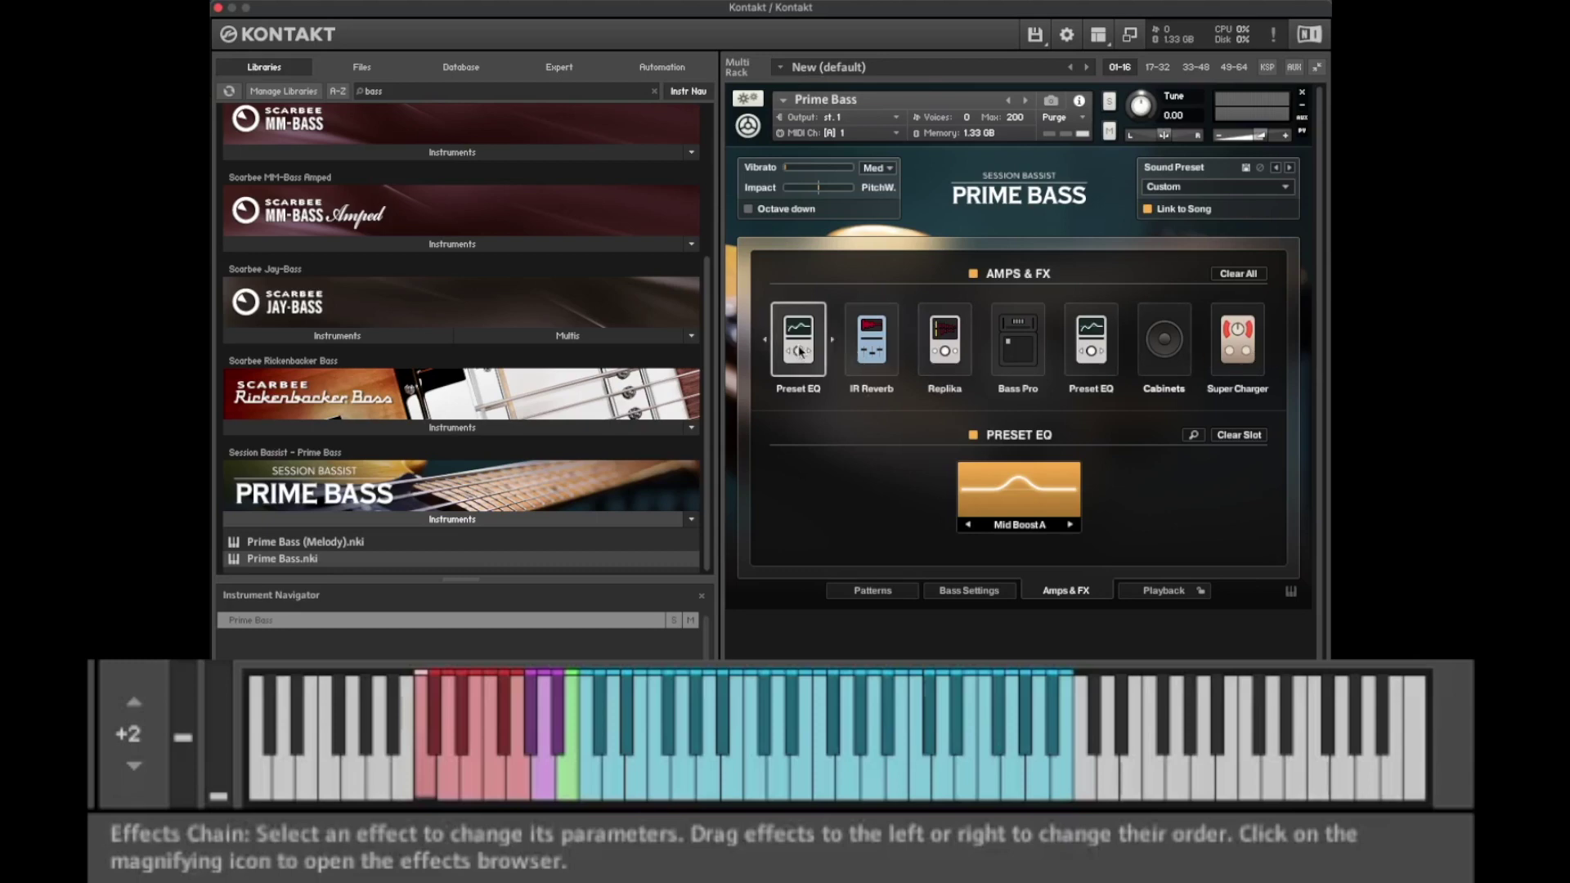
click(974, 274)
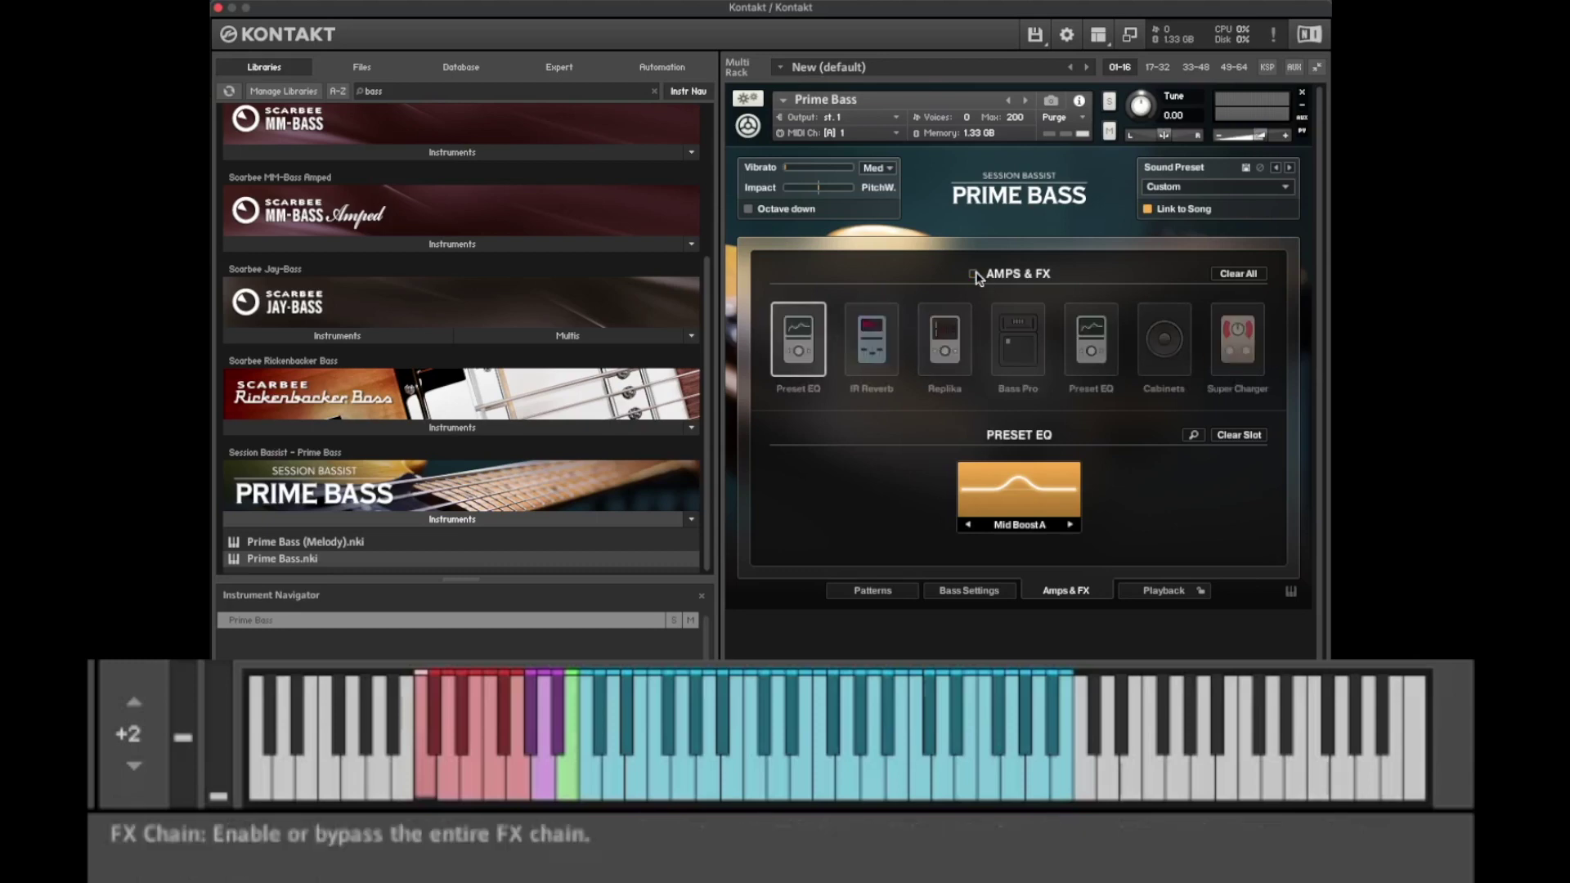
click(973, 275)
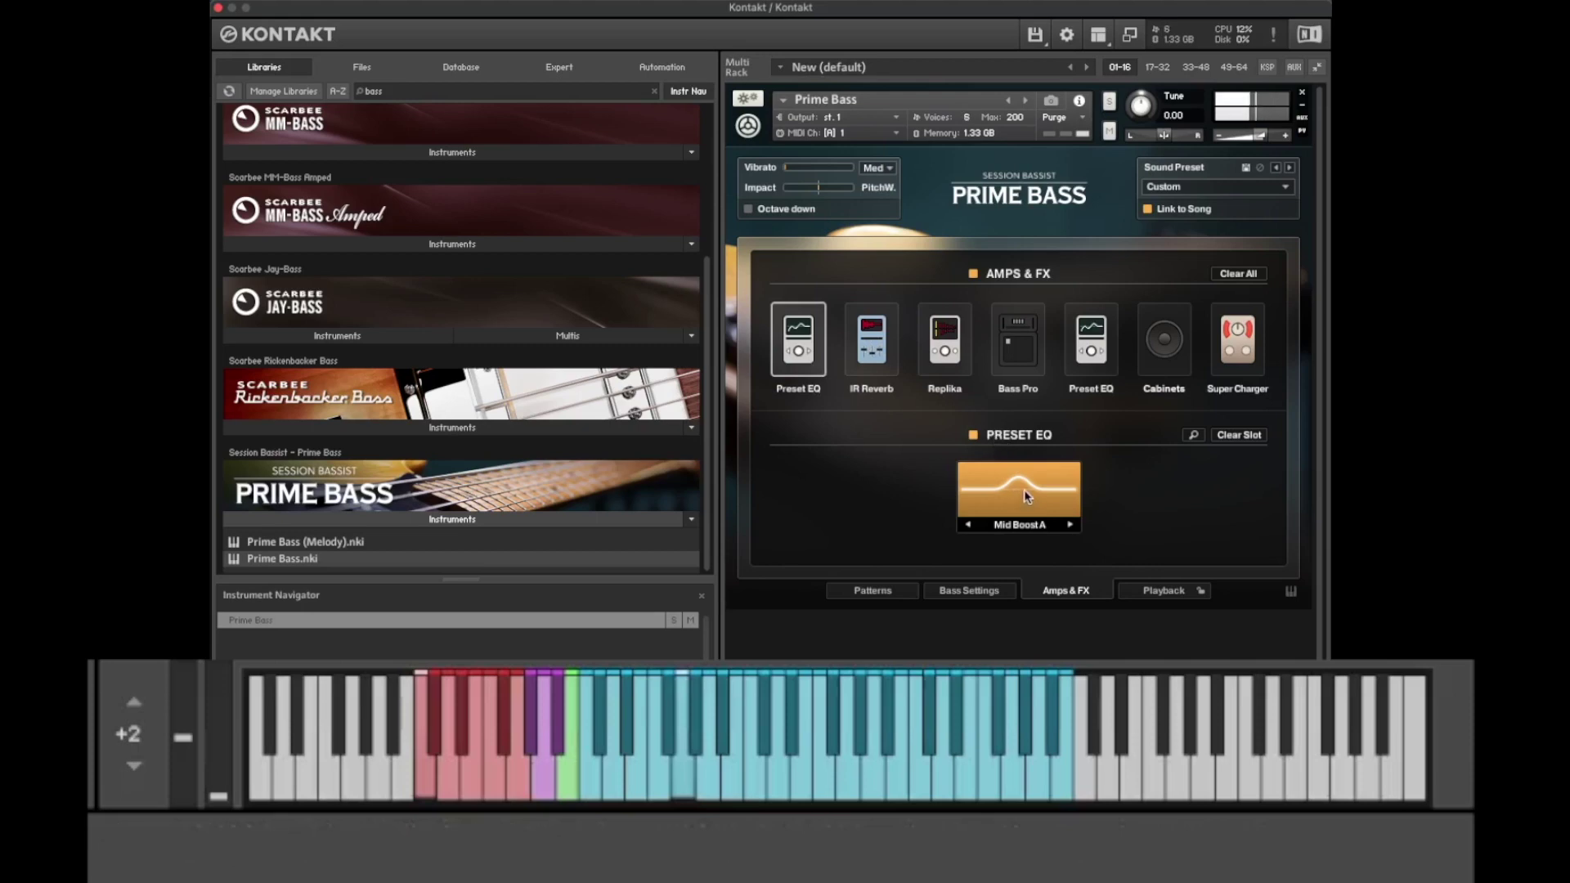
Step: Audition the first Preset EQ's curves, including Smile A and Sub Only A, ending on Sub Boost A
click(1071, 525)
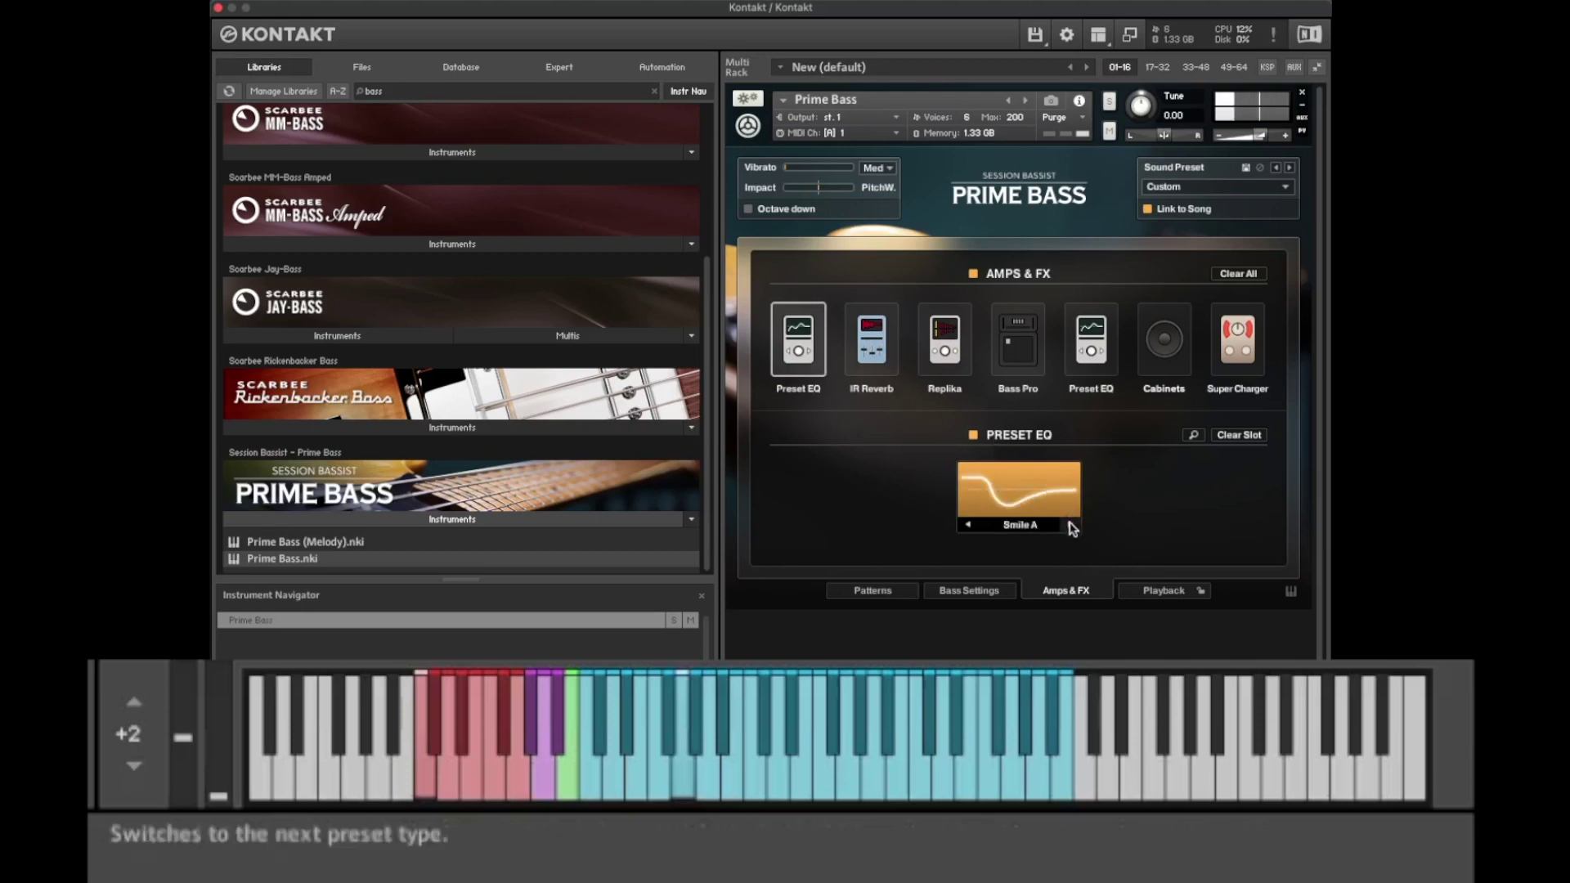
click(1071, 525)
click(1072, 525)
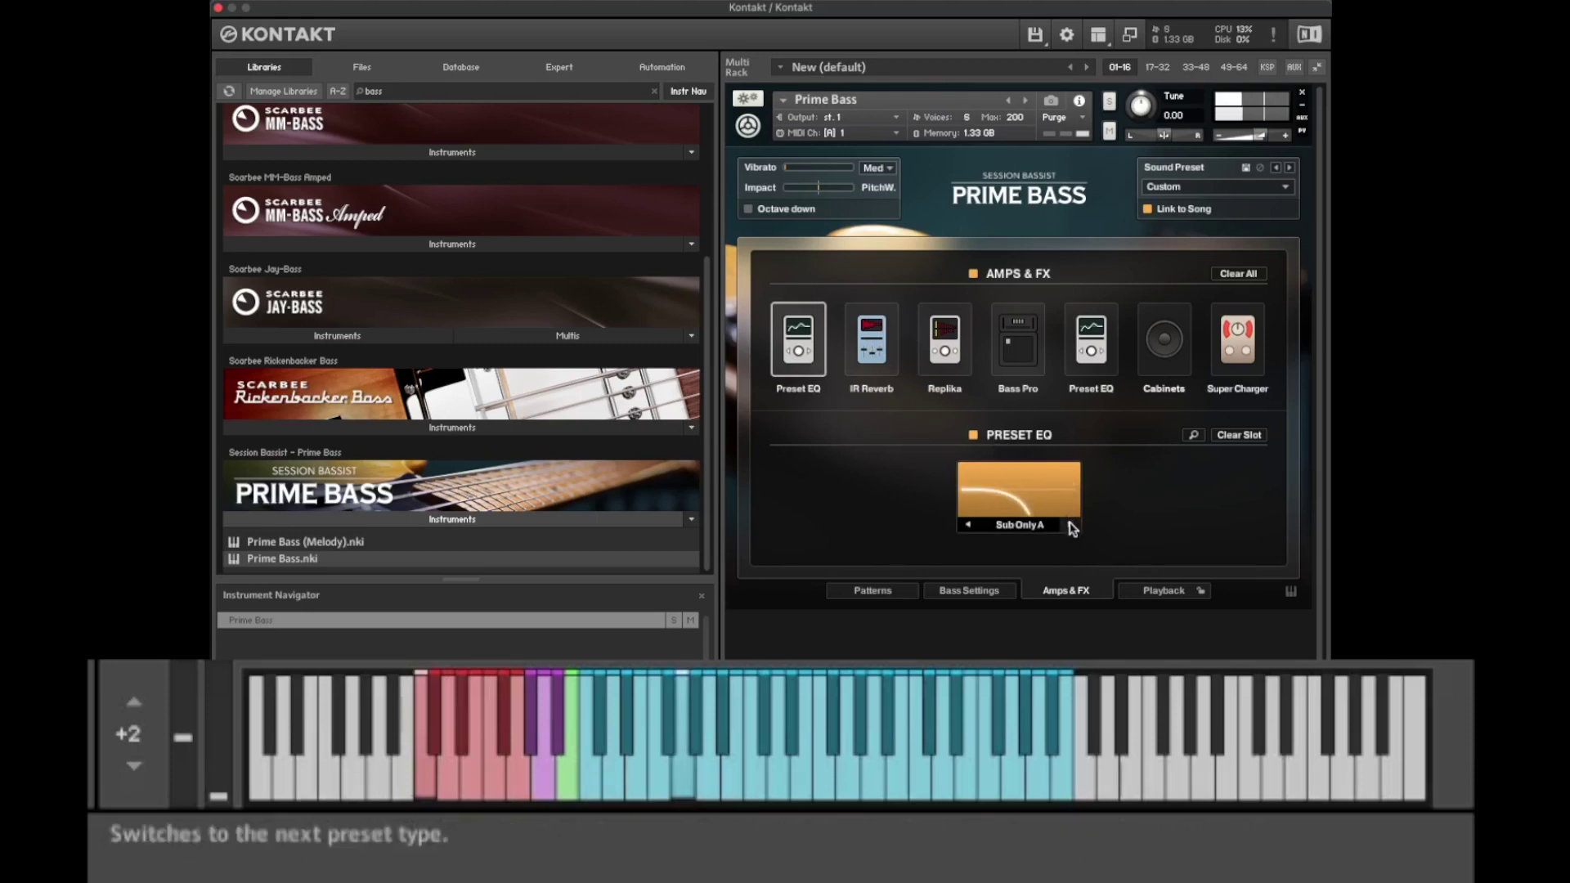
click(1071, 525)
click(1071, 525)
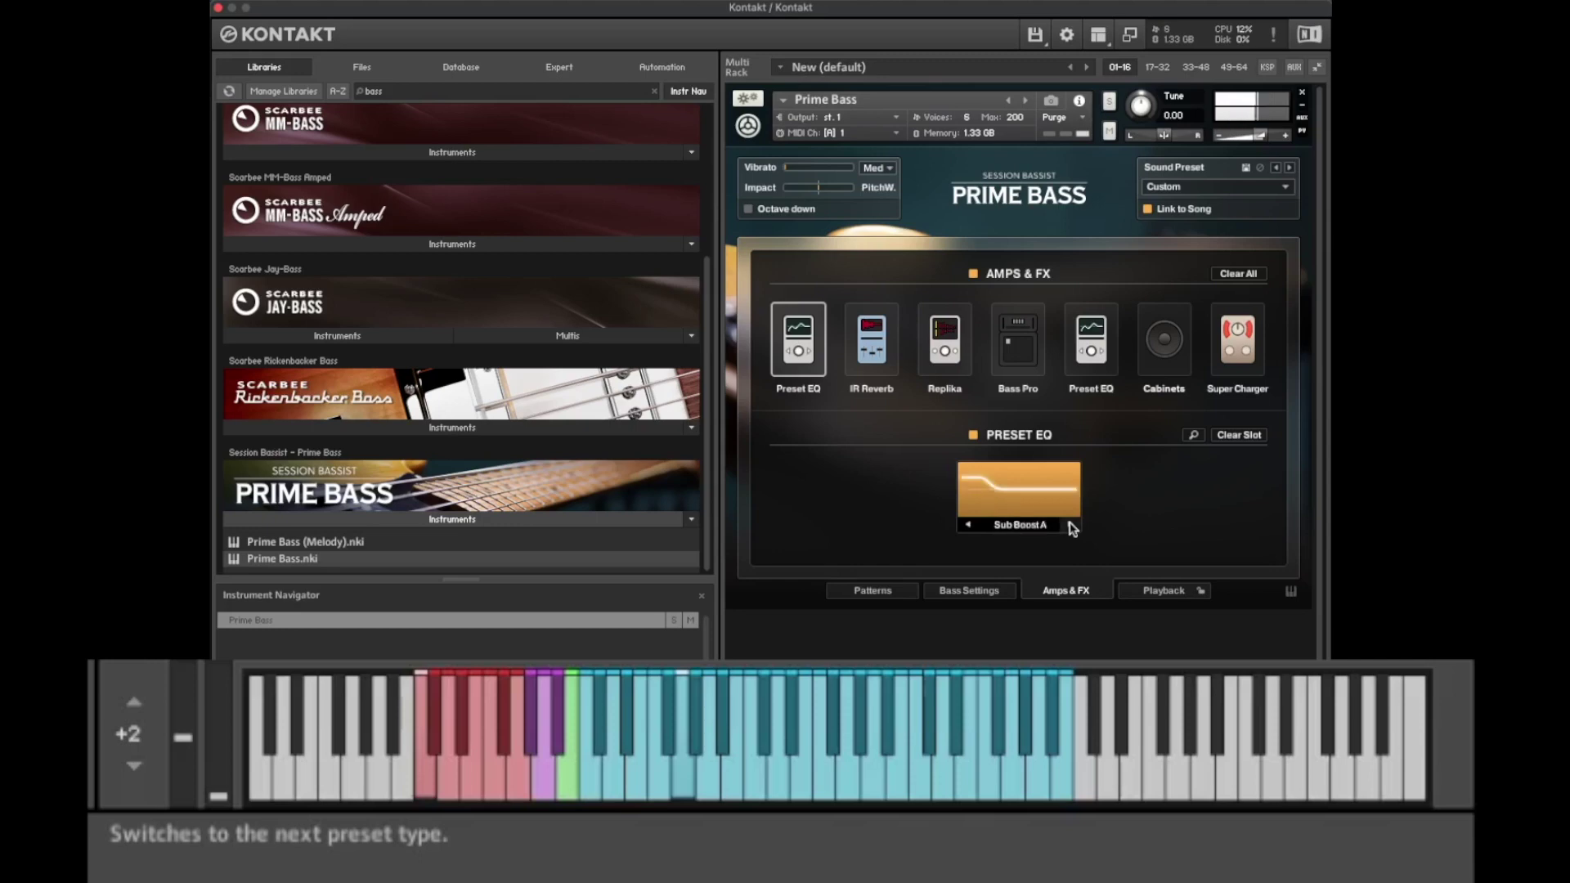
Step: Raise the IR Reverb's Mix and switch its impulse response to Large Room
click(889, 352)
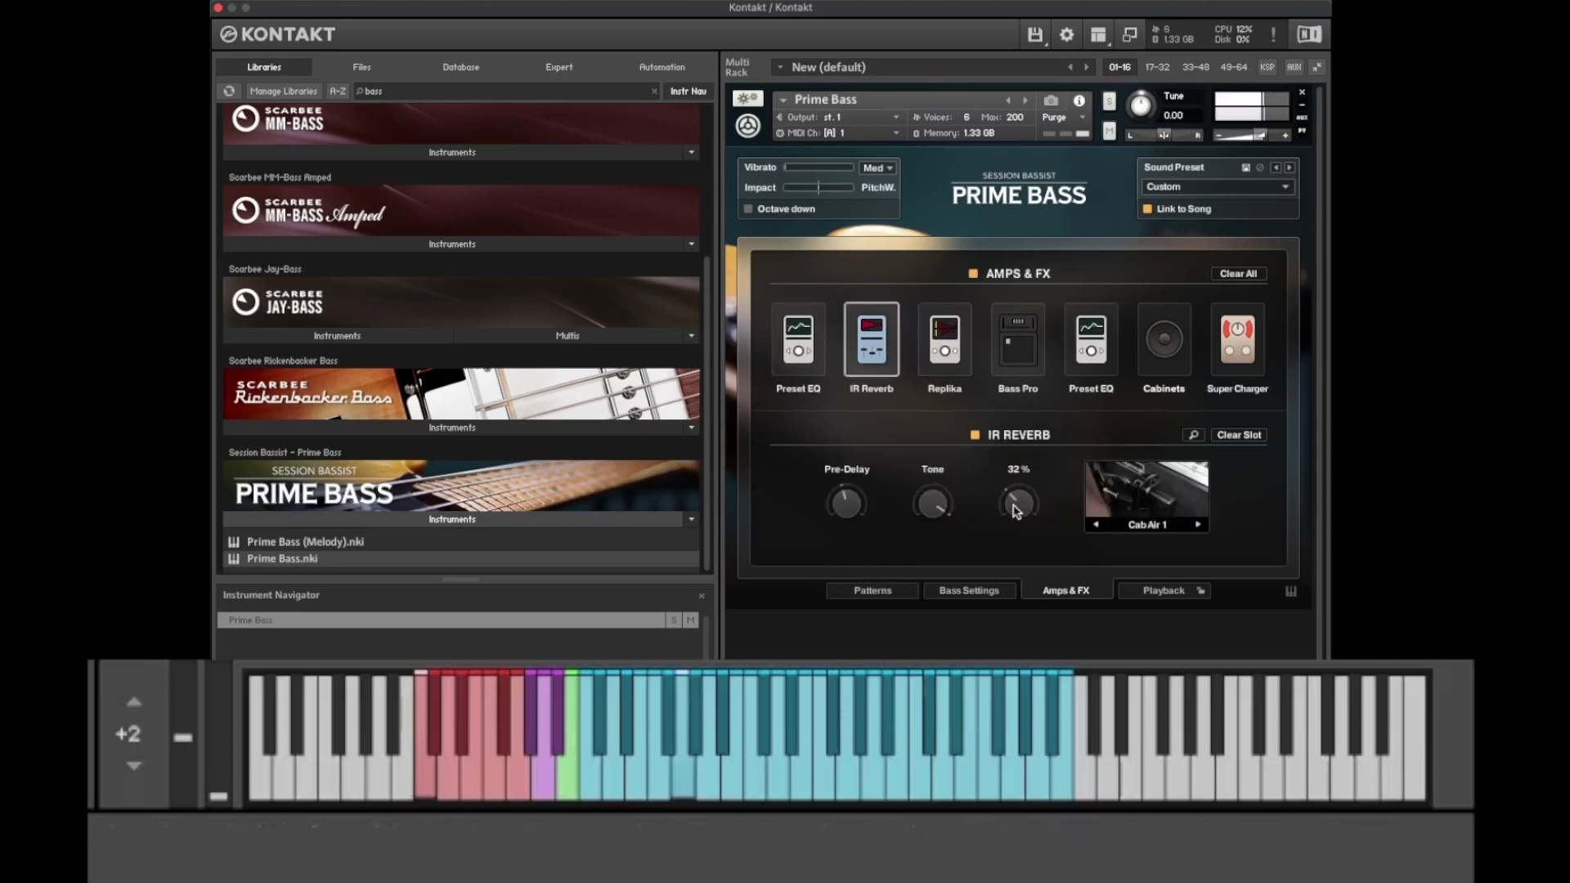
mouse_move(1034, 521)
drag(1034, 521, 1274, 543)
click(1199, 525)
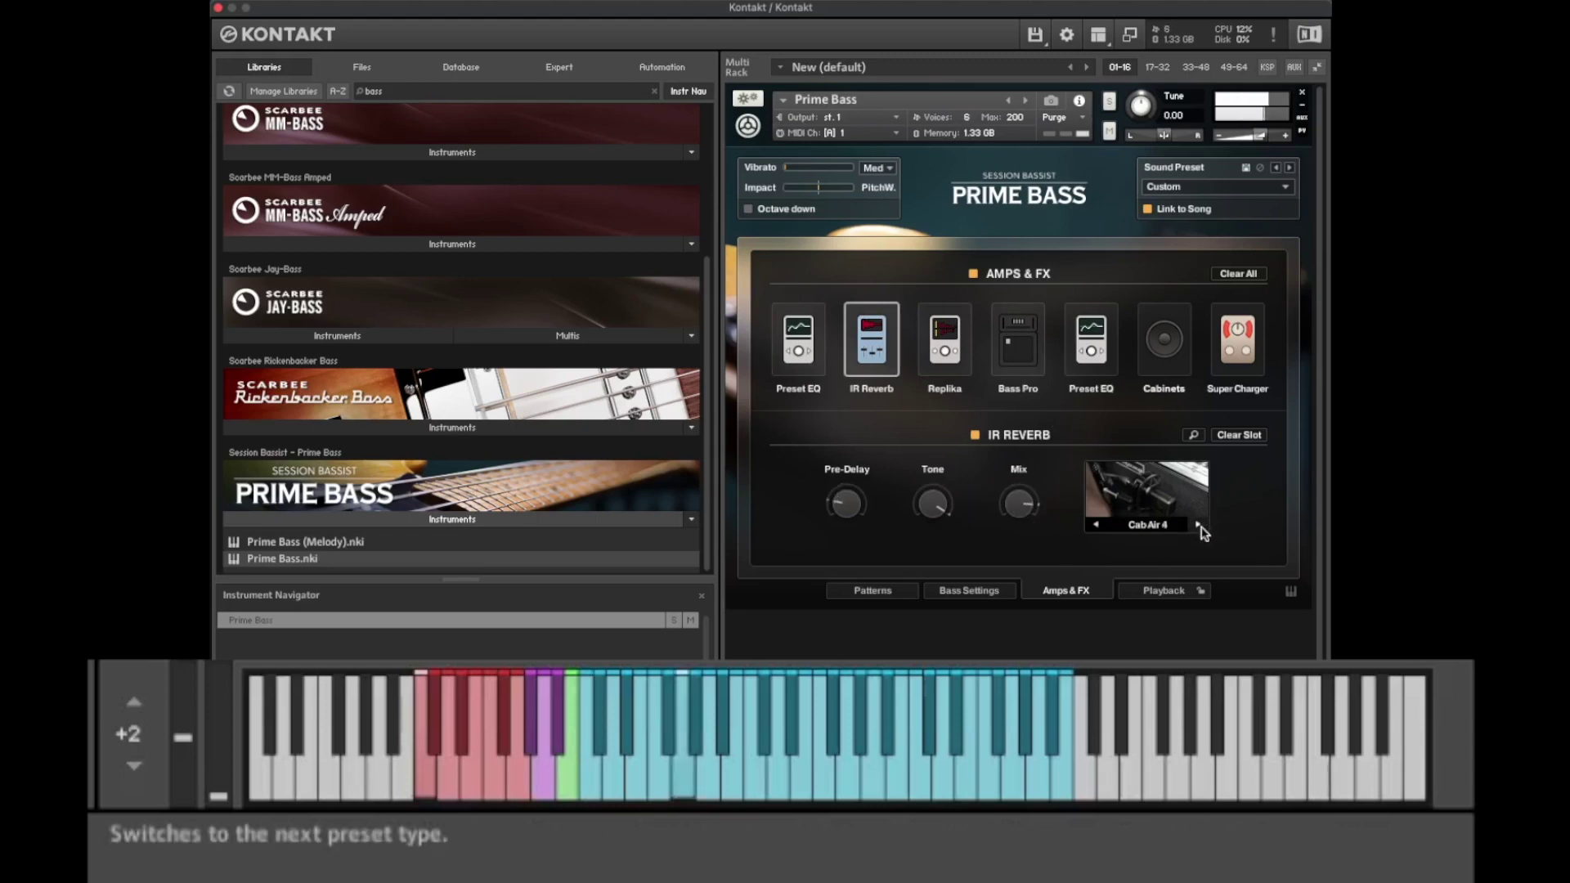
click(1198, 525)
click(1199, 525)
click(1199, 525)
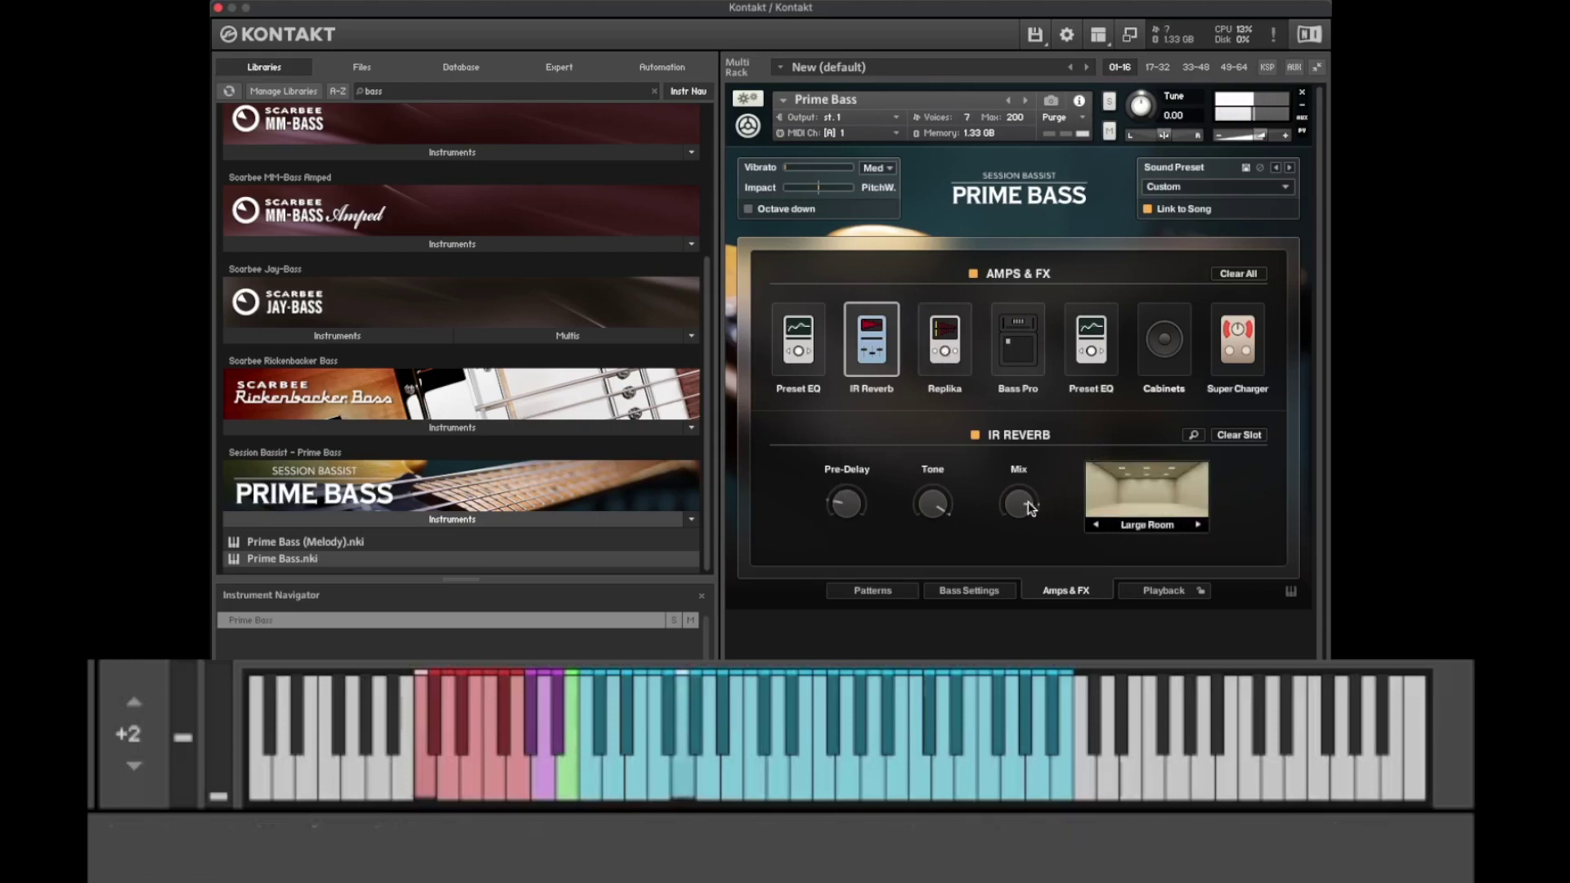
Step: Set the Replika Delay's mix to 20 %
click(961, 360)
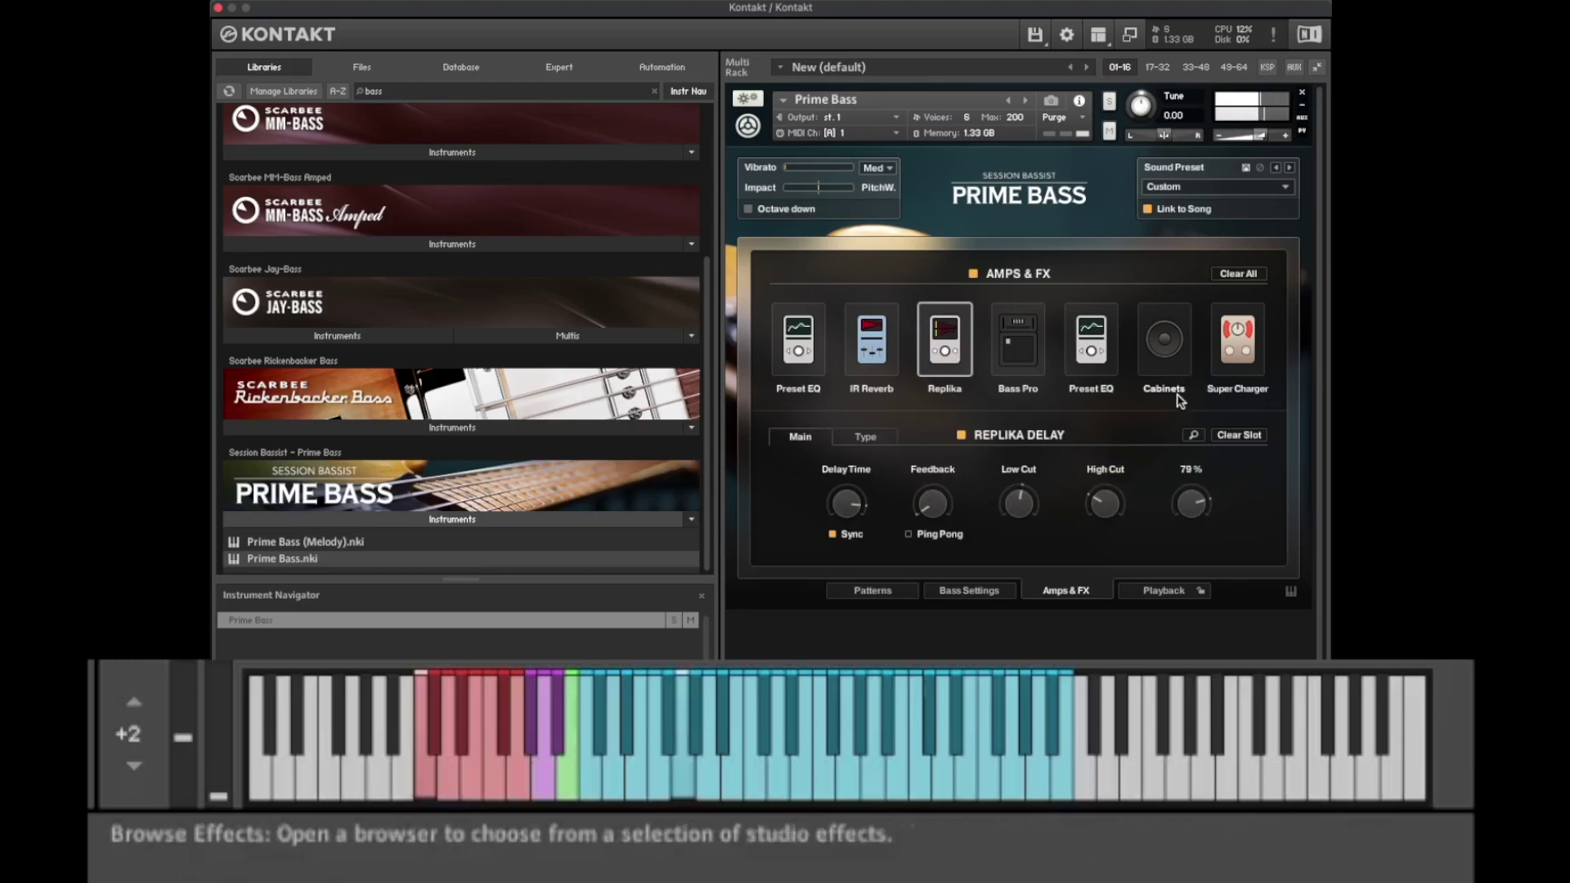
drag(1185, 520, 1234, 617)
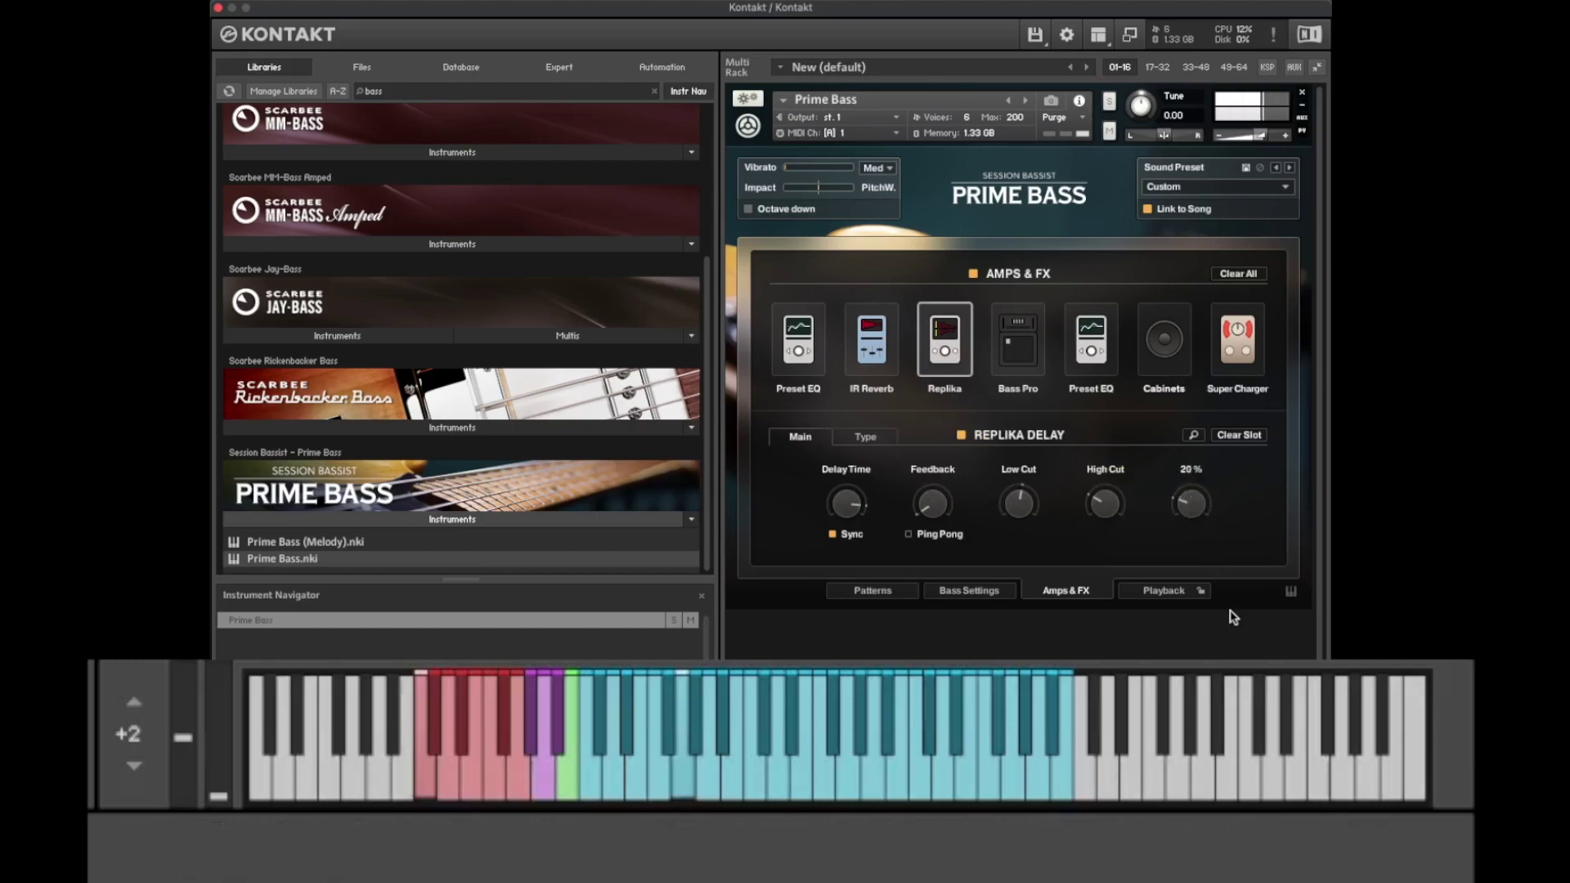
Step: Set the Bass Pro amp's Mid Freq to 2.0 kHz and show the settings of the Preset EQ after it
click(1007, 355)
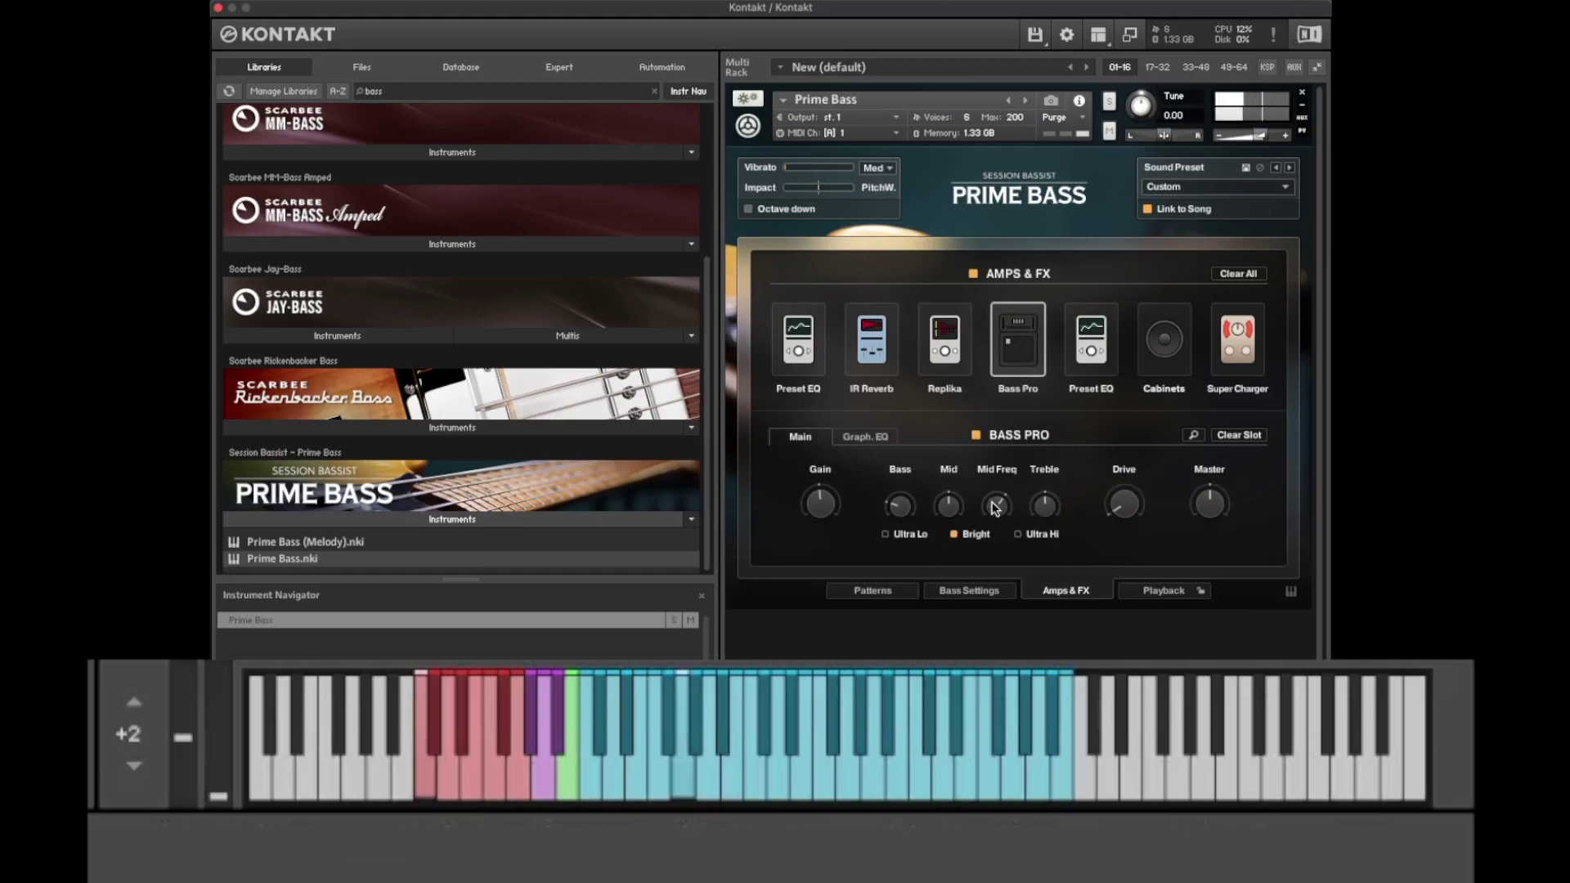
drag(945, 513, 999, 411)
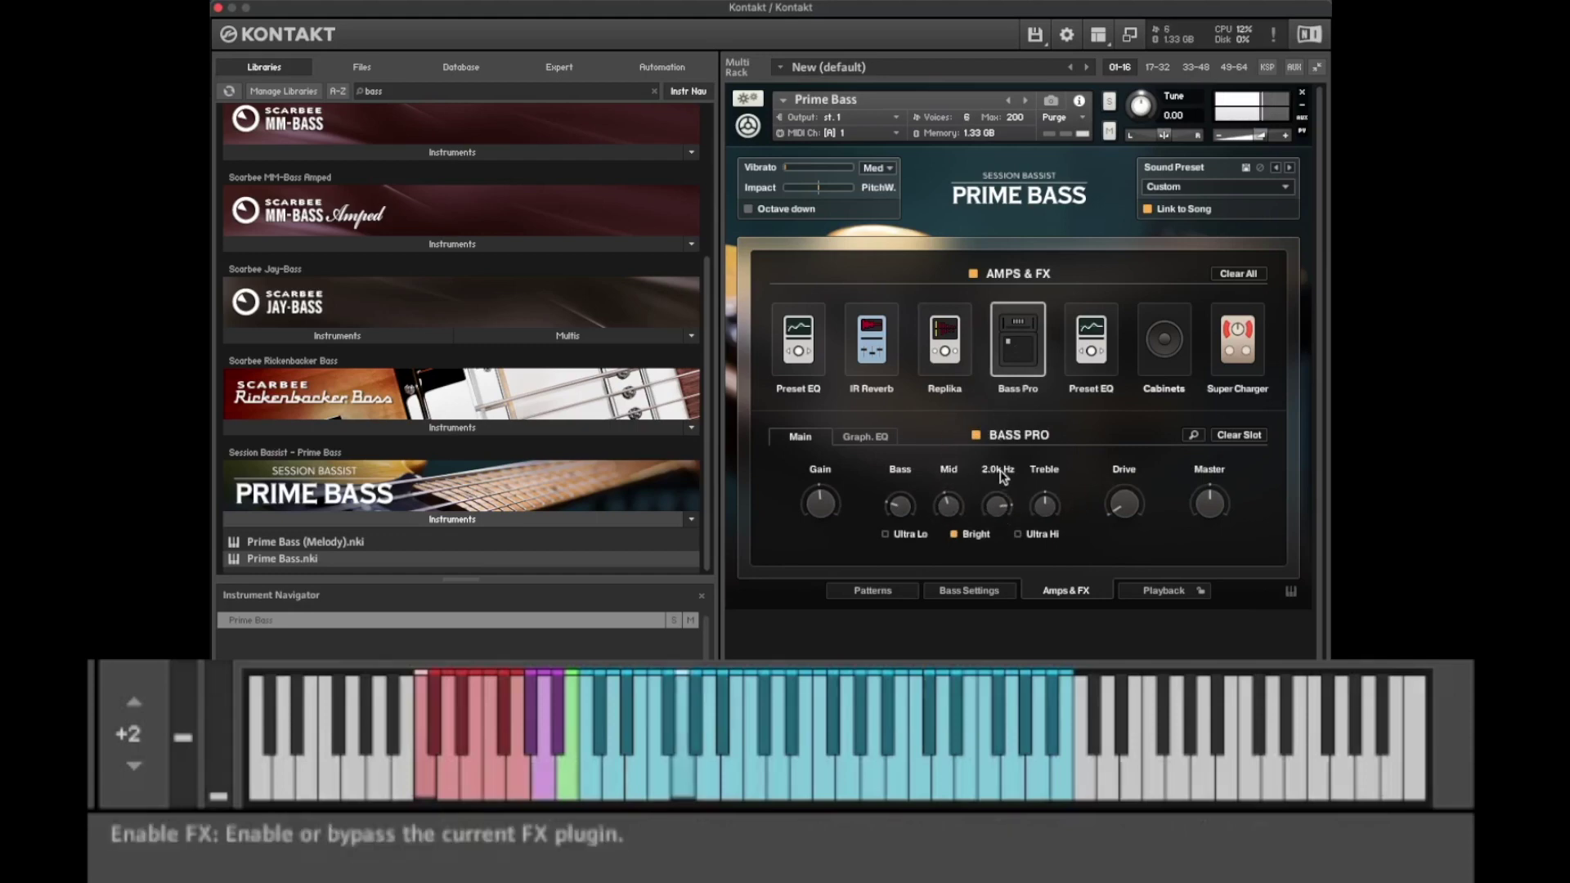
click(1093, 358)
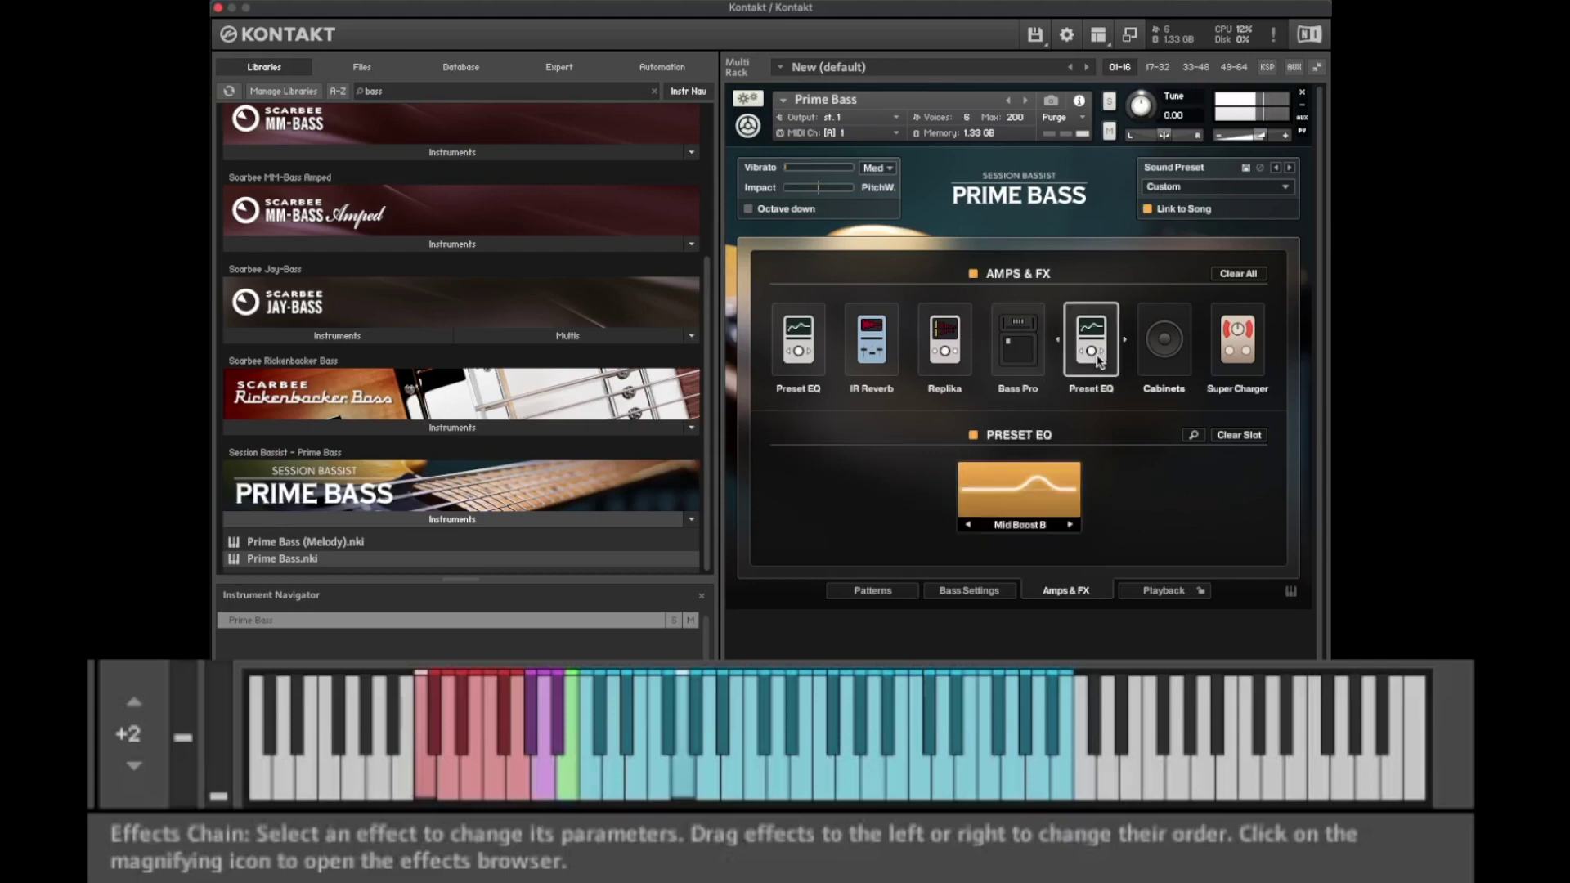
Step: Bypass and re-enable the Cabinets effect for comparison, and change its cabinet type to 4 Big
click(1168, 346)
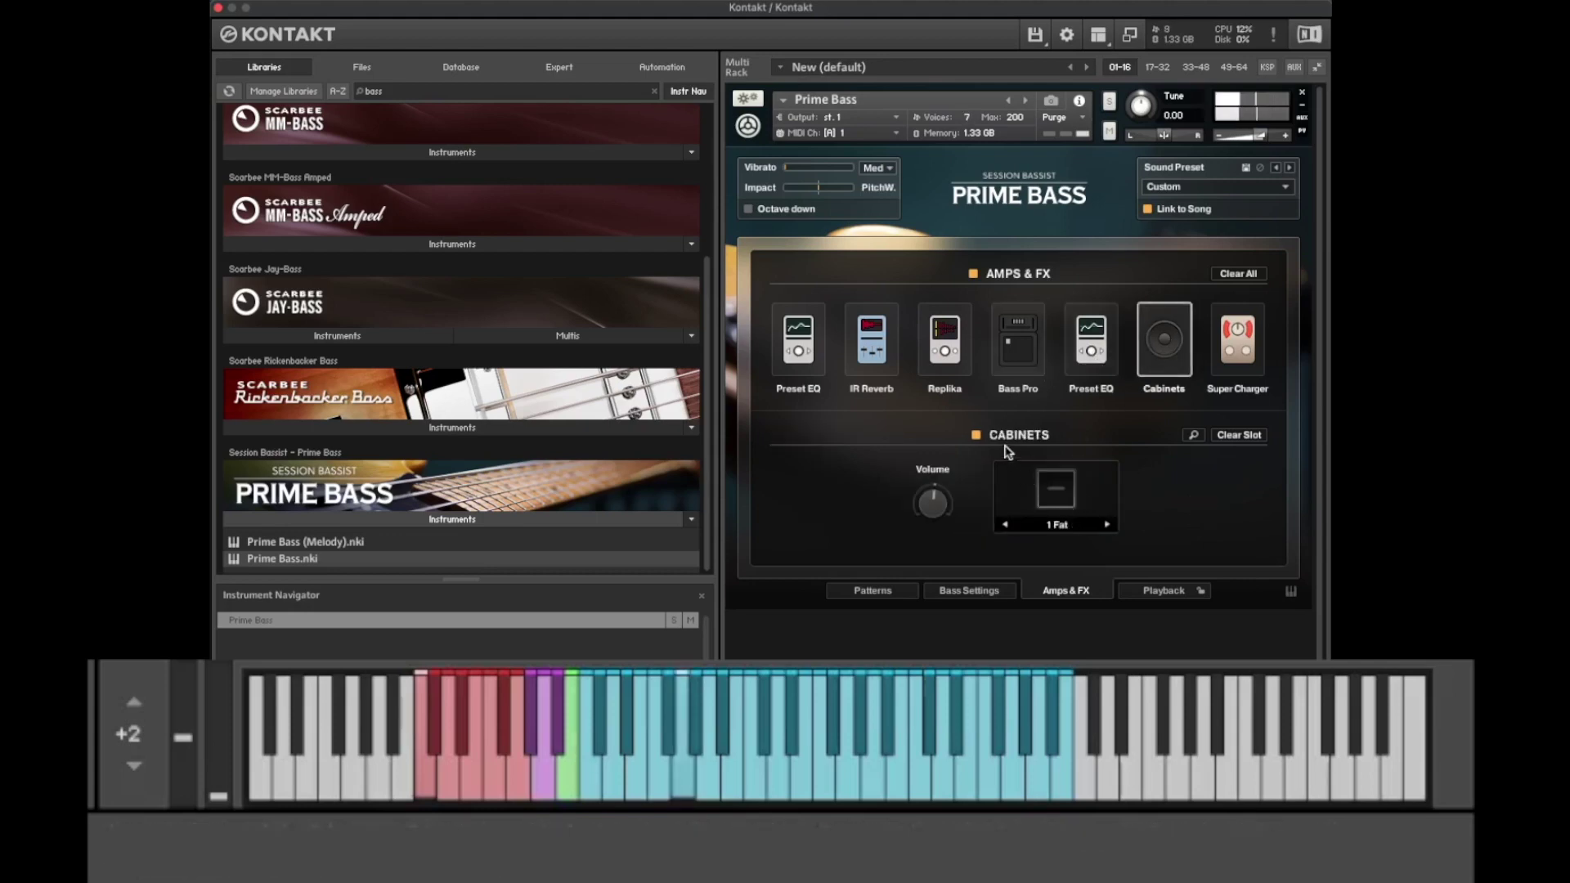
click(976, 436)
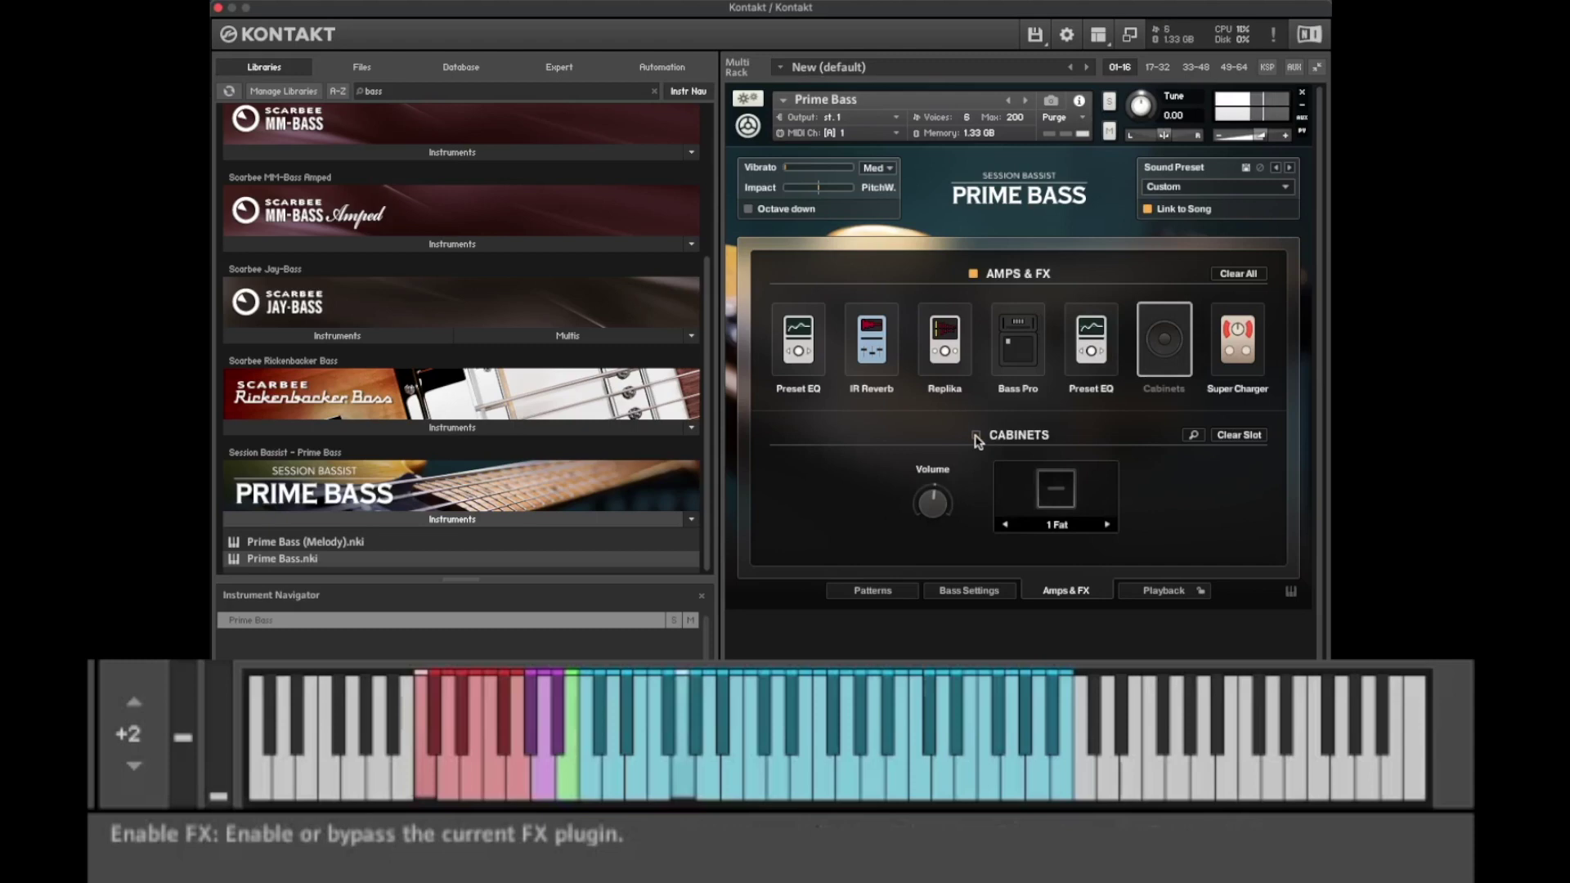
click(976, 436)
click(1107, 524)
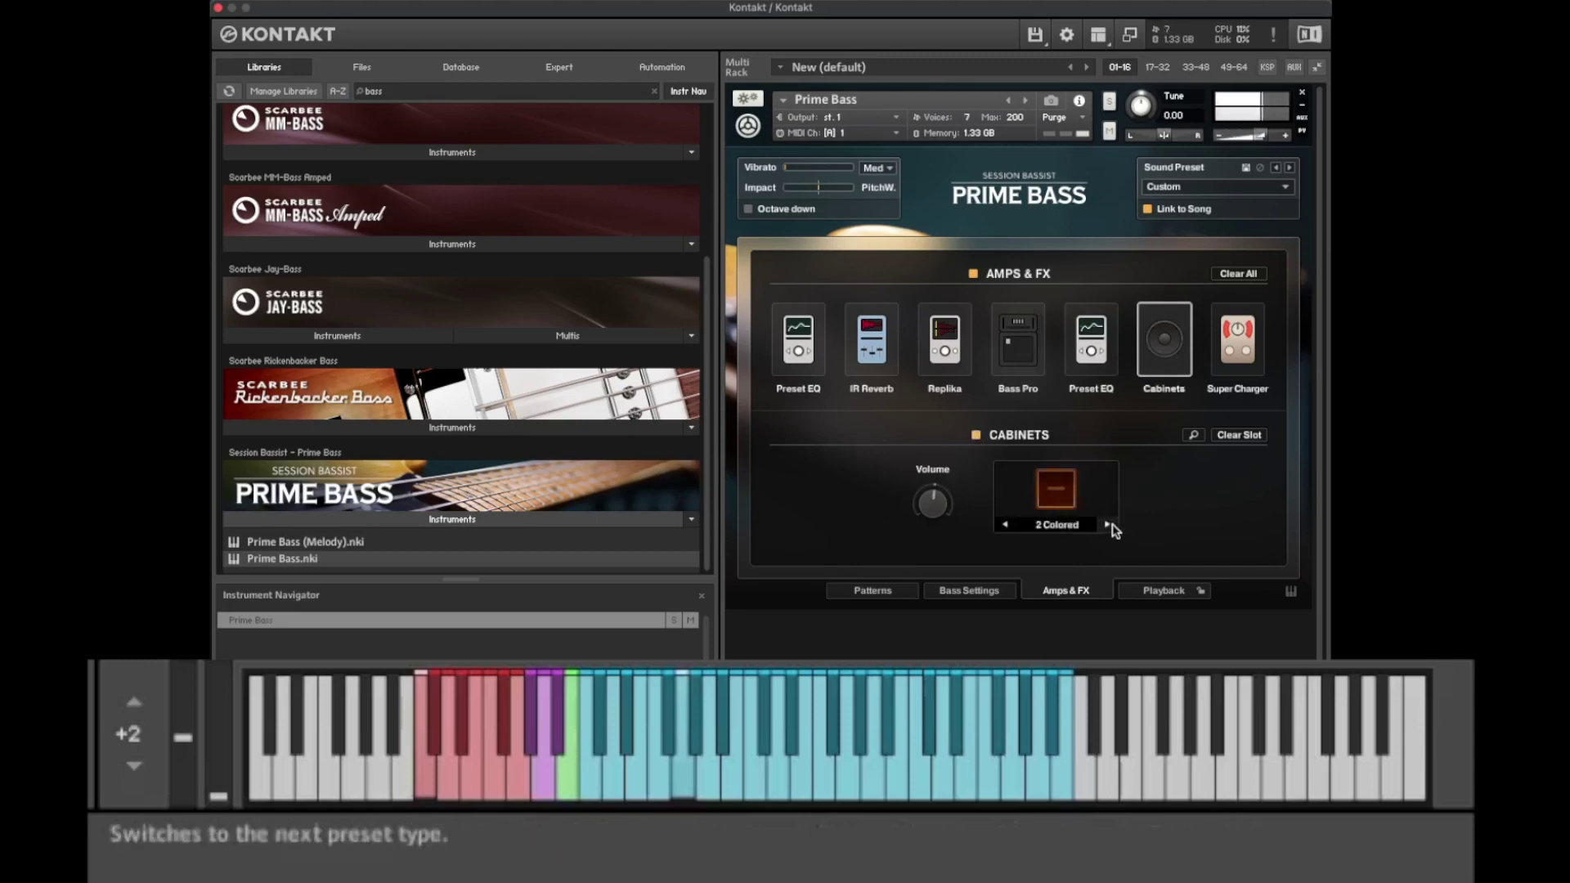
click(1108, 525)
click(1108, 525)
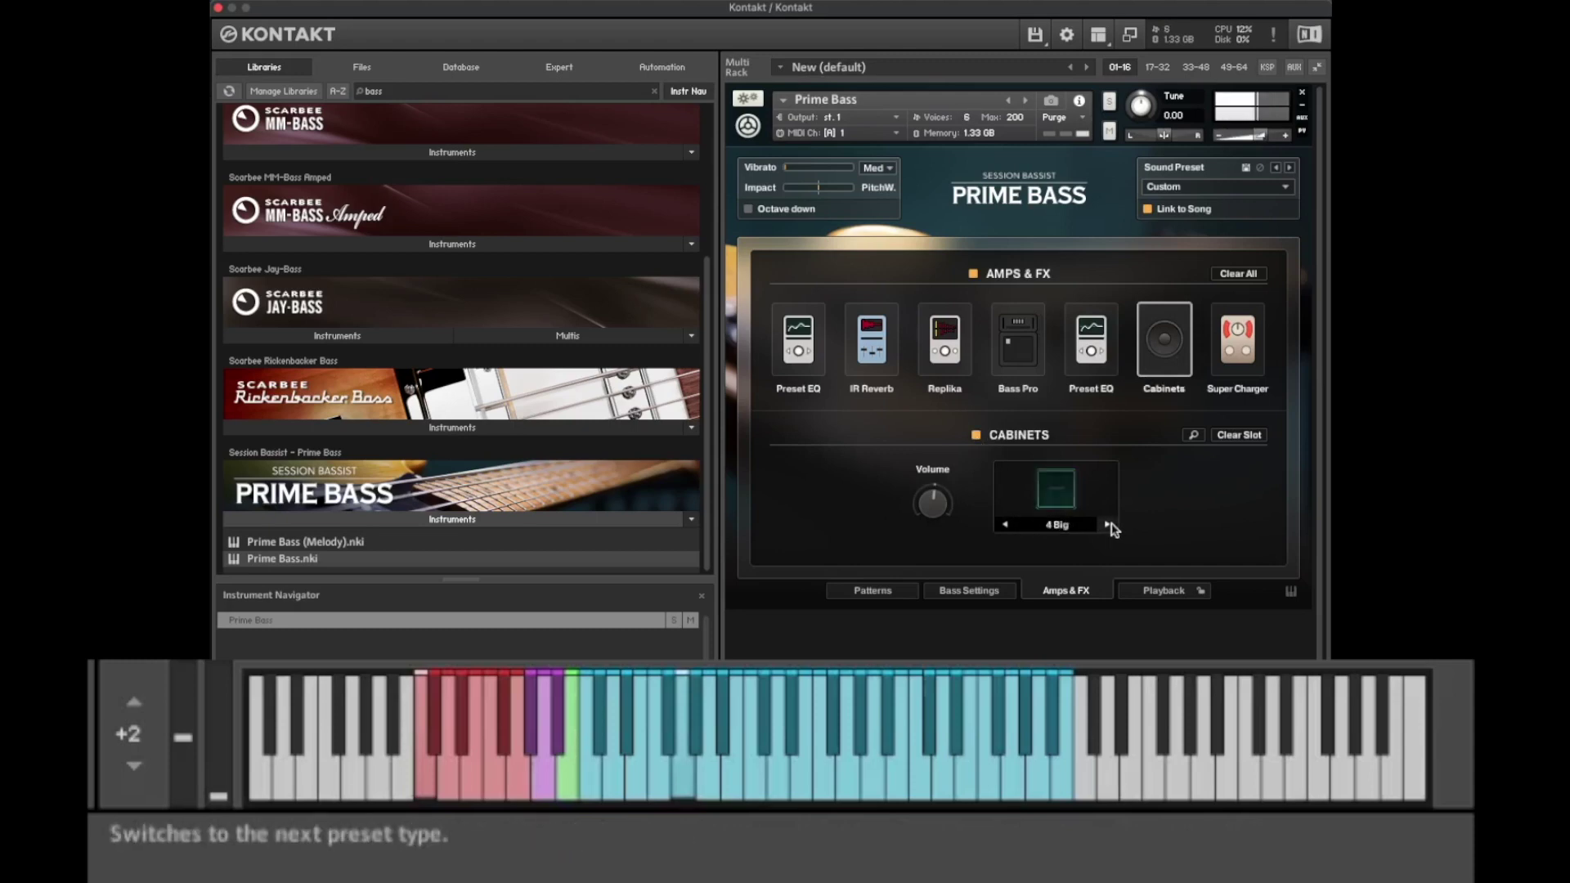
Step: Bypass and re-enable the Supercharger GT for comparison, and set its Compress to 4.0
click(1227, 360)
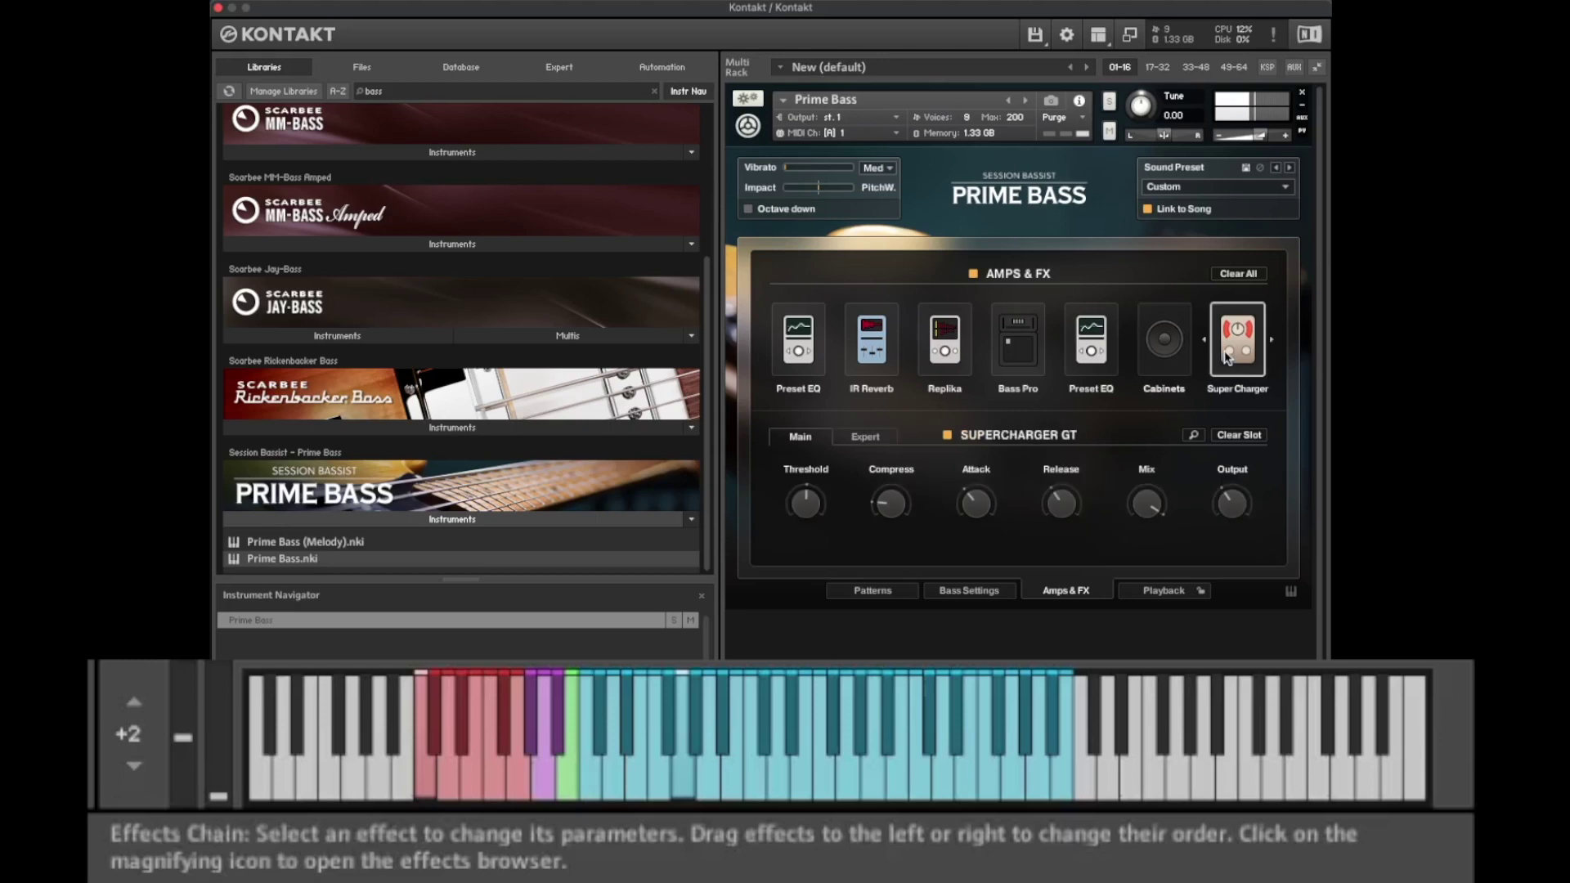
click(947, 436)
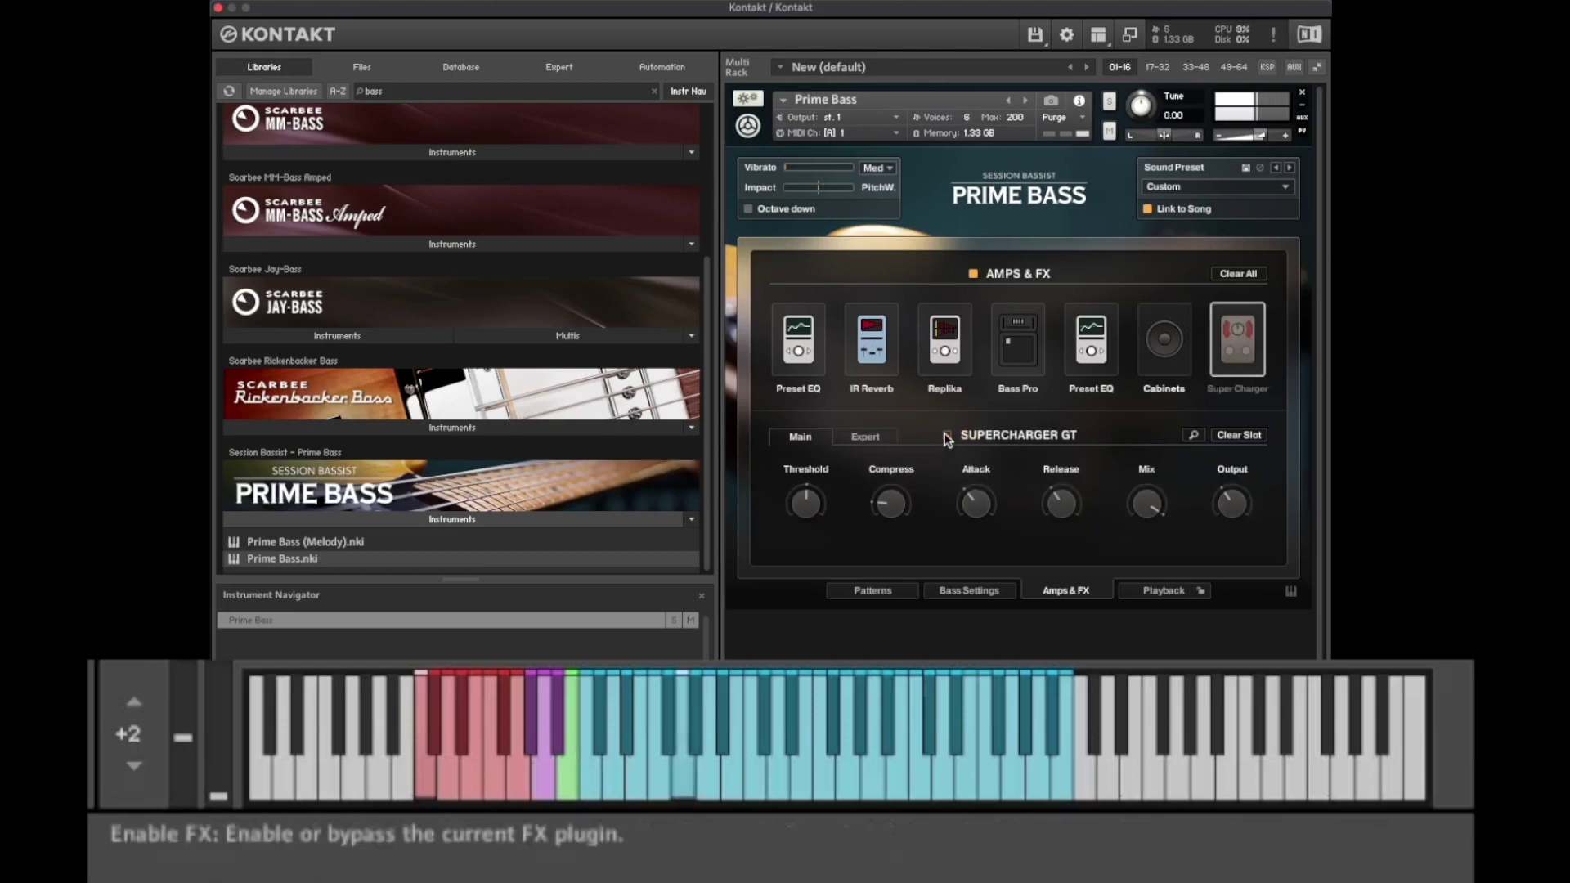
click(947, 436)
drag(877, 511, 1108, 453)
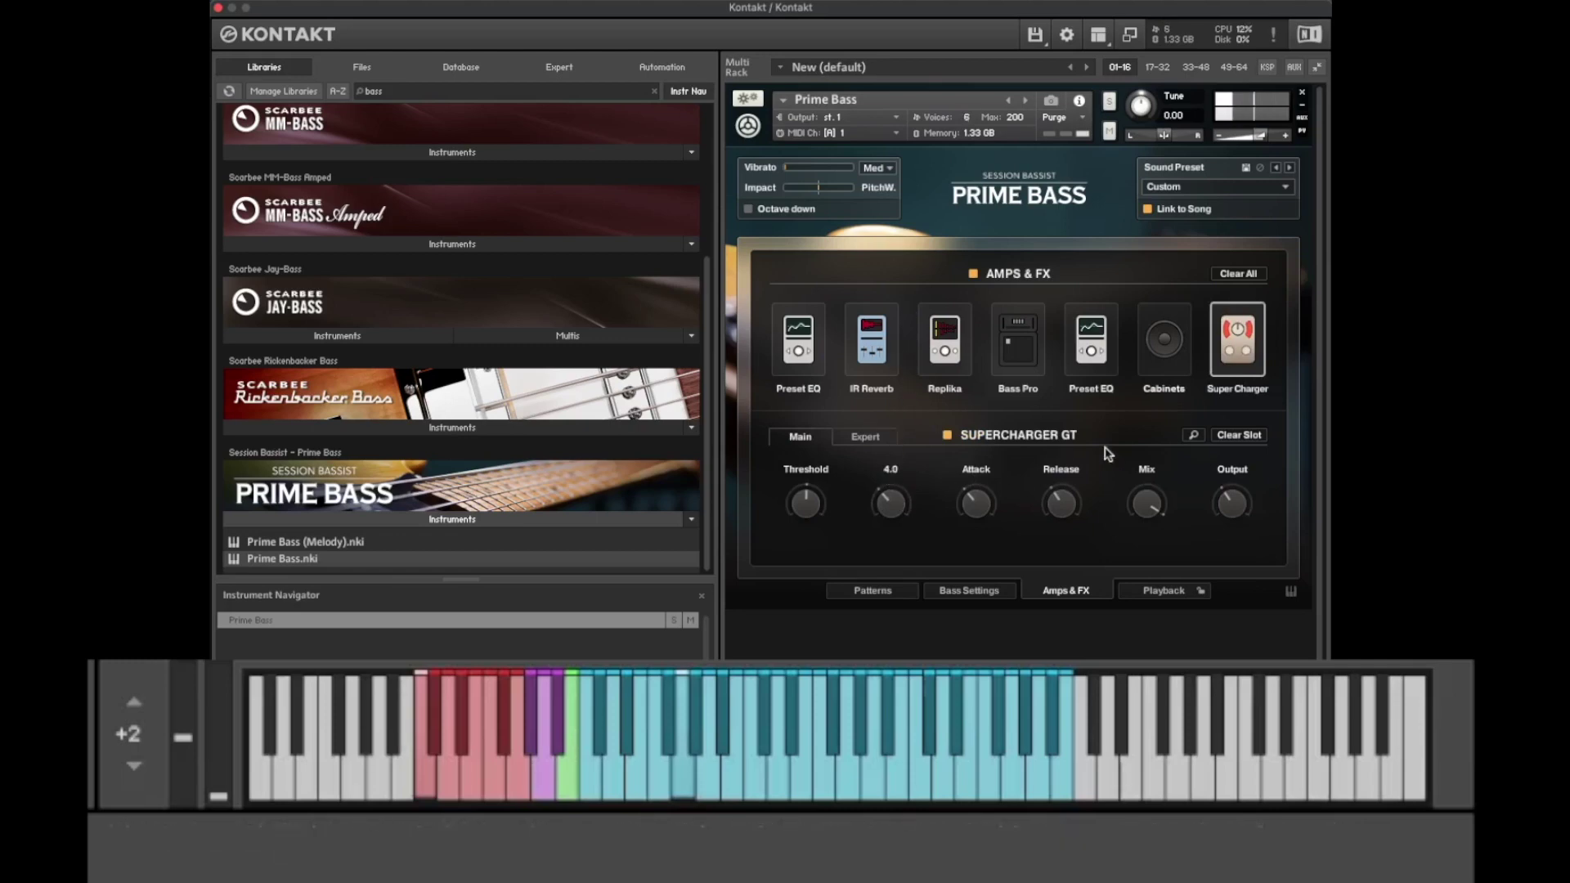
Step: Clear the Super Charger slot, load the Choral effect into it and raise its Amount to about 77 %
click(1238, 437)
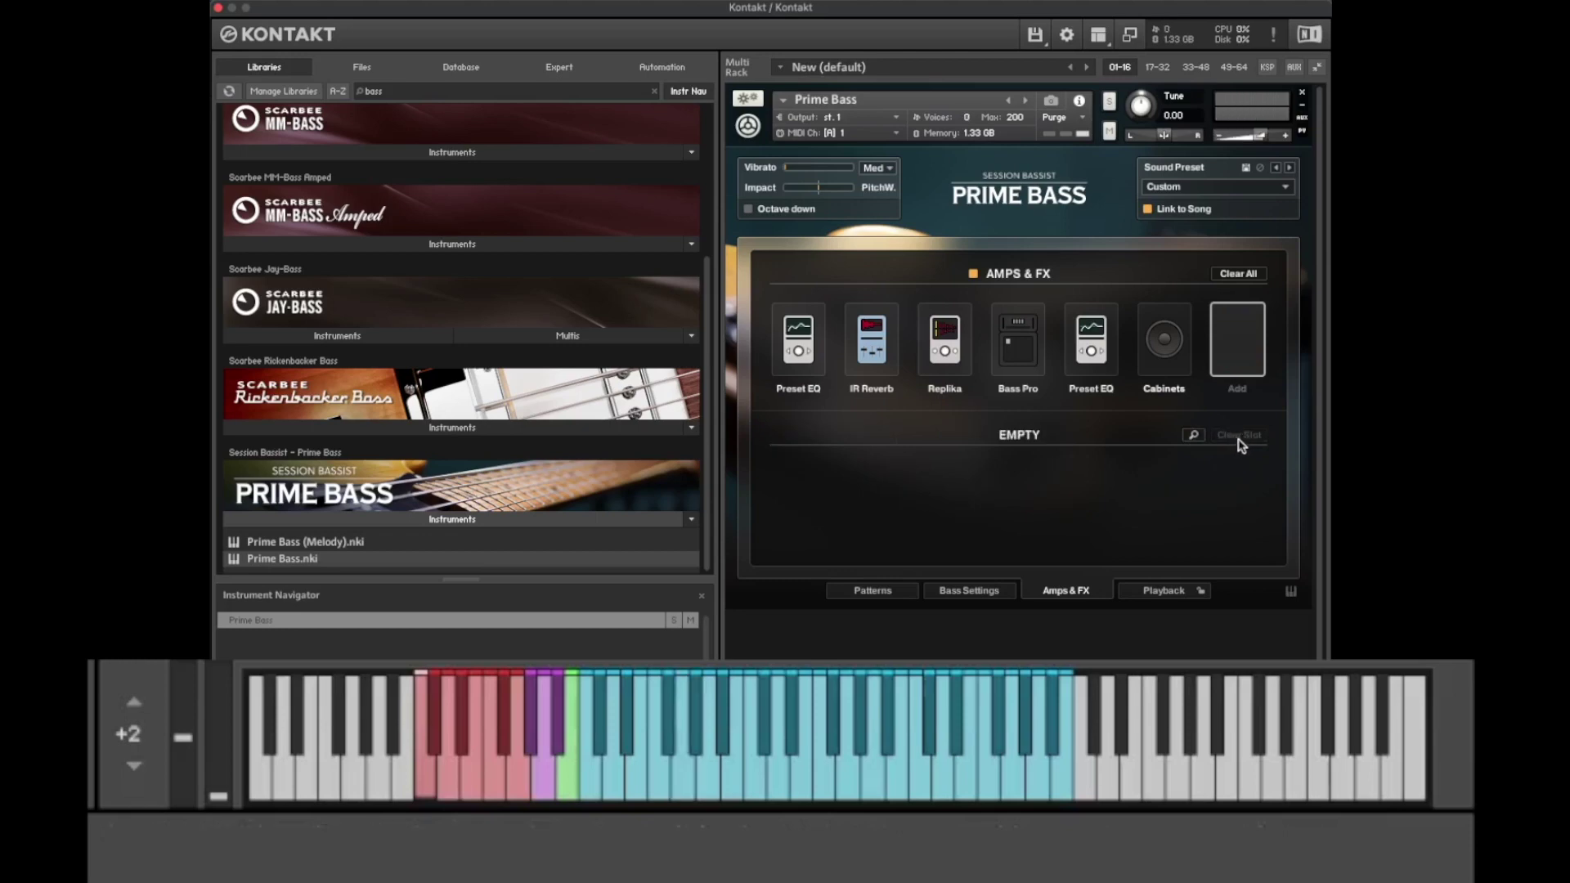
mouse_move(1231, 348)
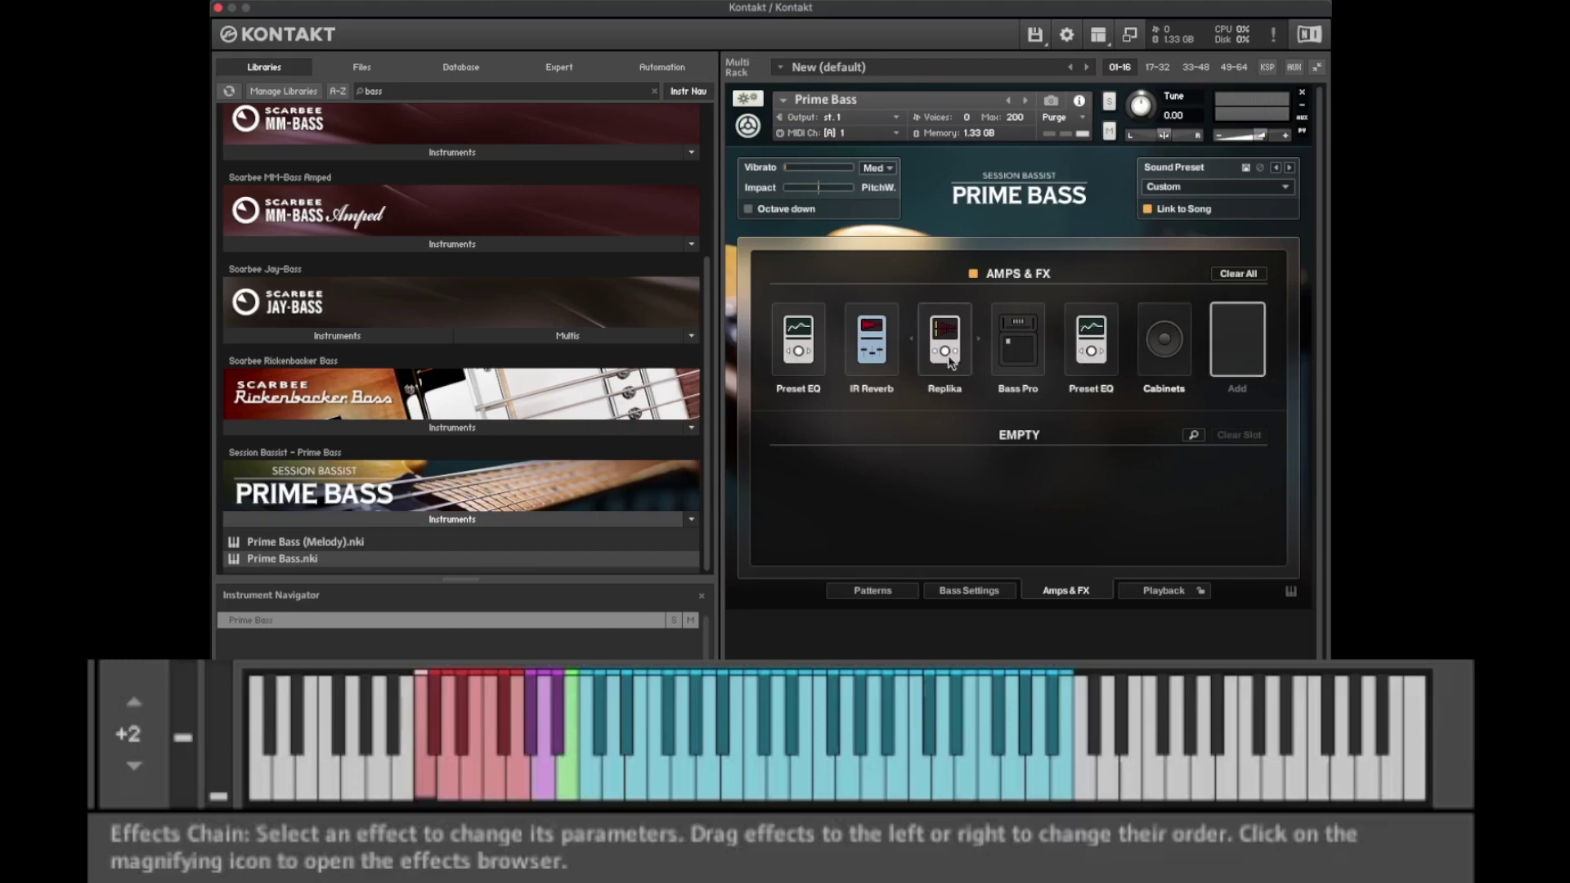
click(1238, 342)
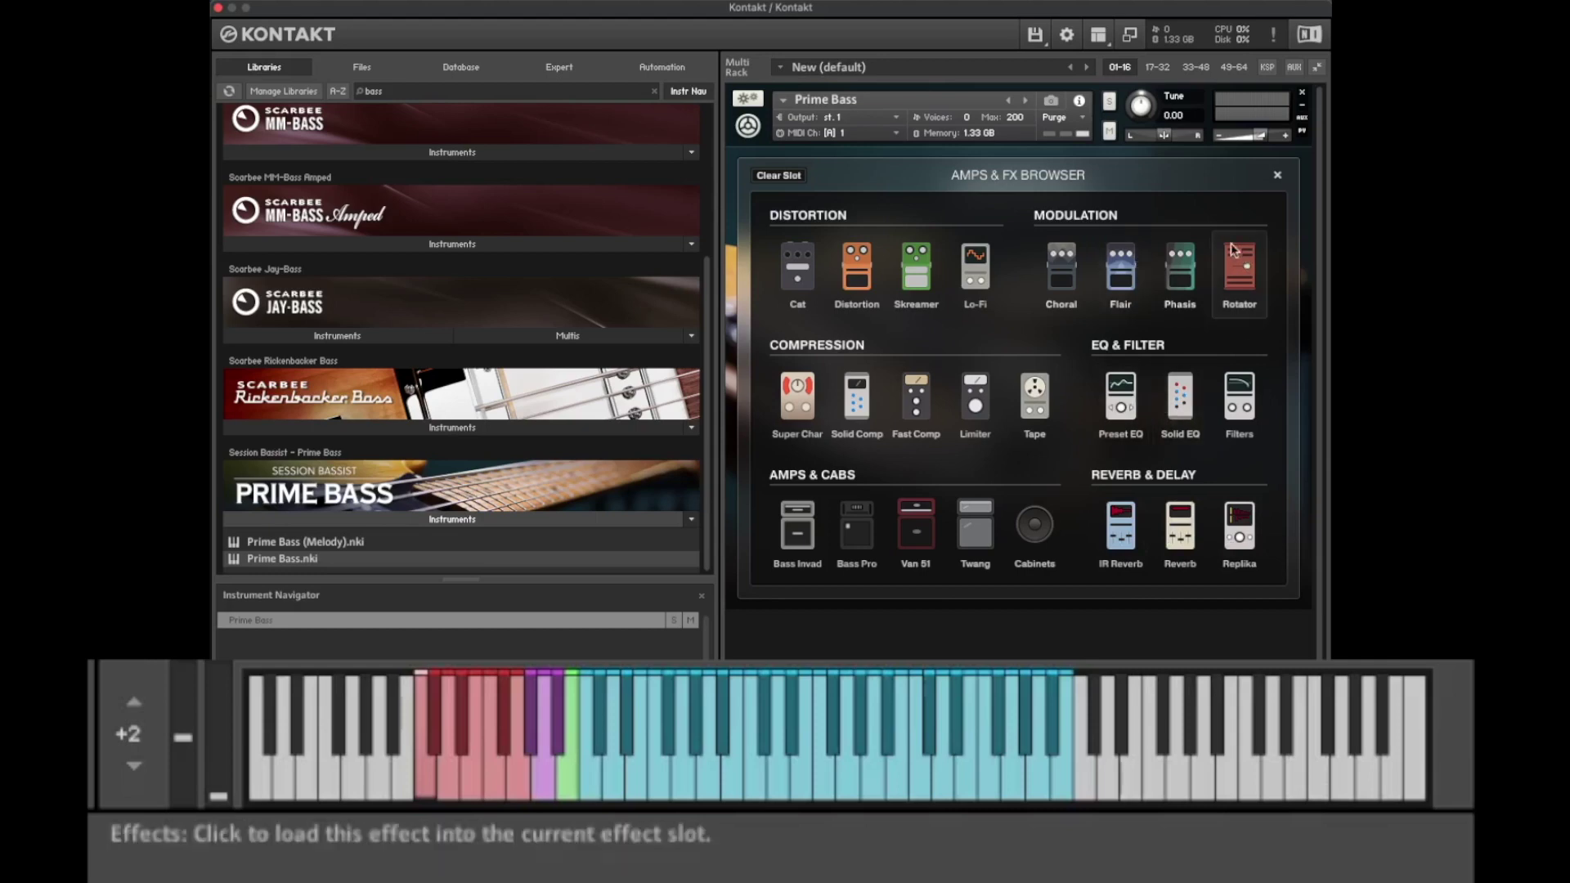
click(1069, 279)
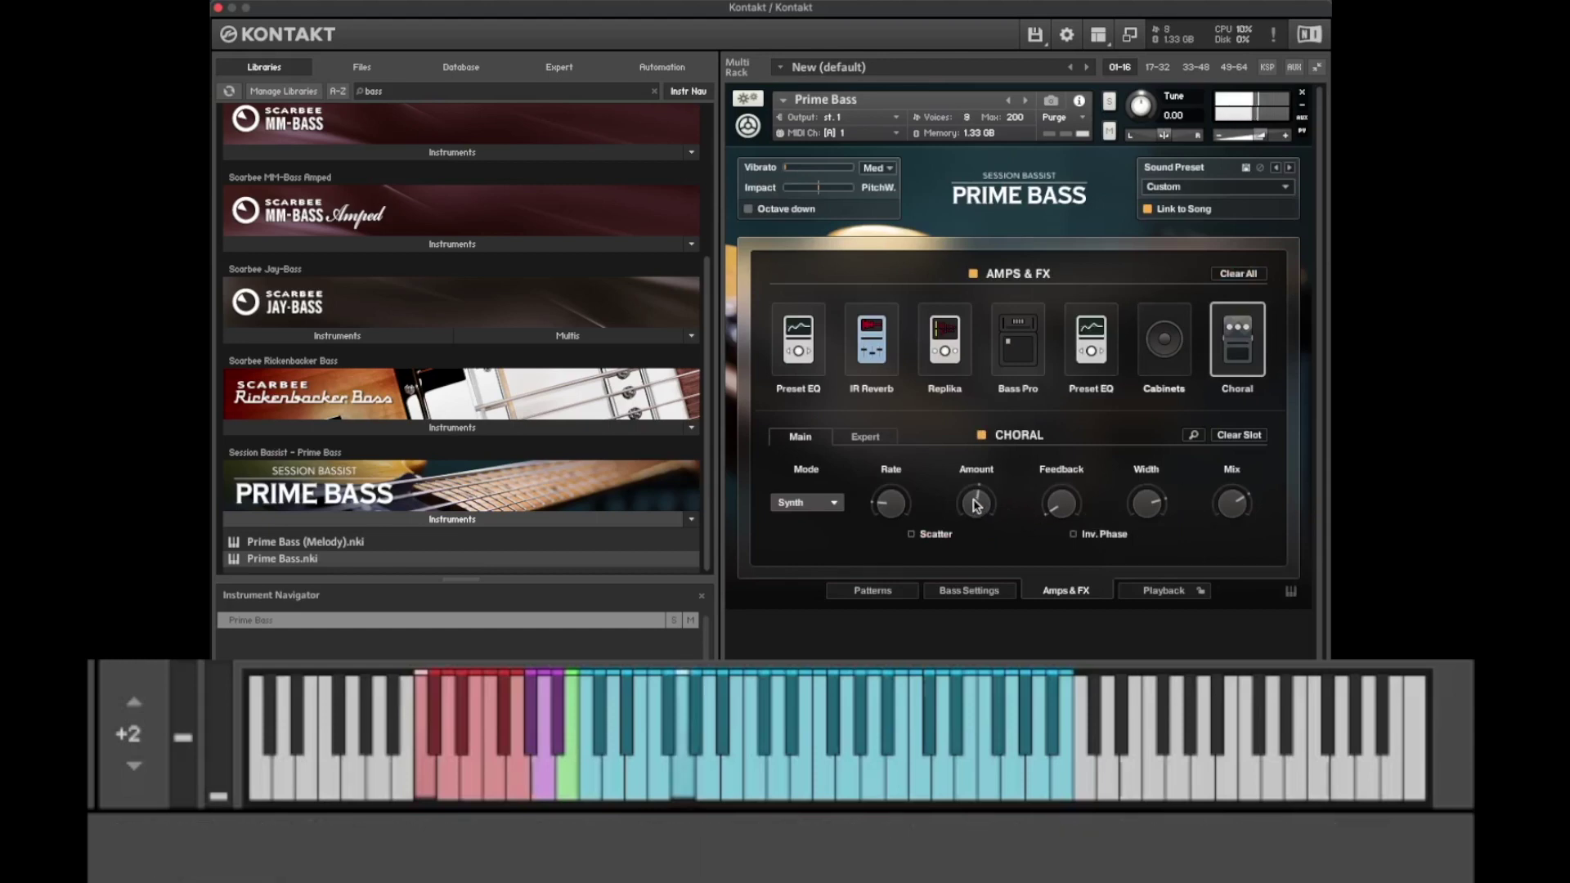
drag(977, 503, 973, 460)
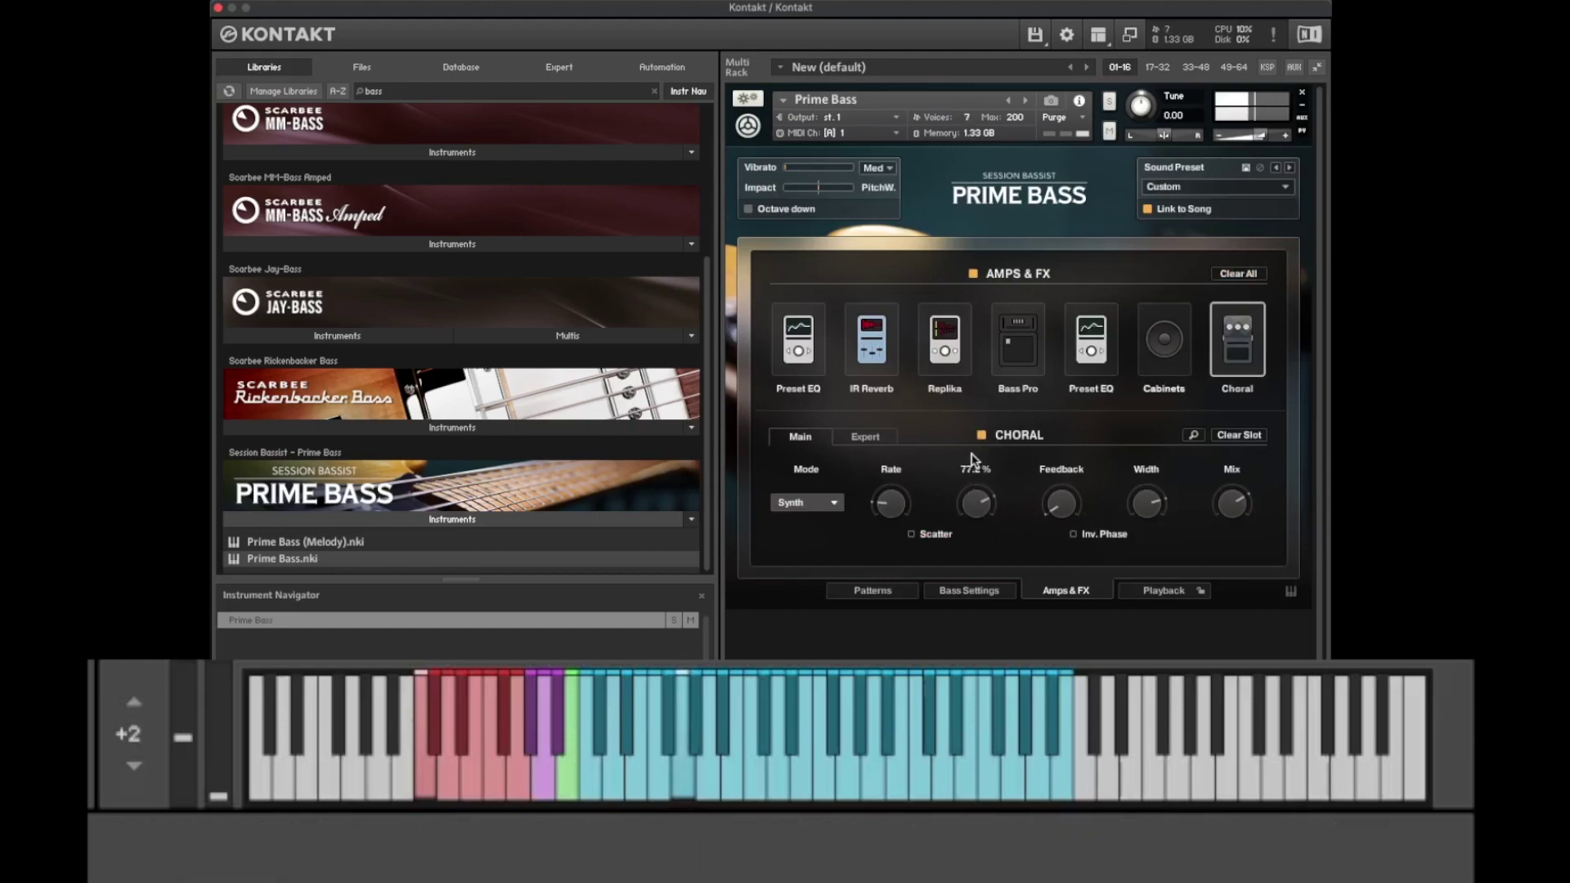
Step: Clear all effects from the chain, and view the effects browser for the last slot without loading anything
click(1252, 275)
click(1251, 276)
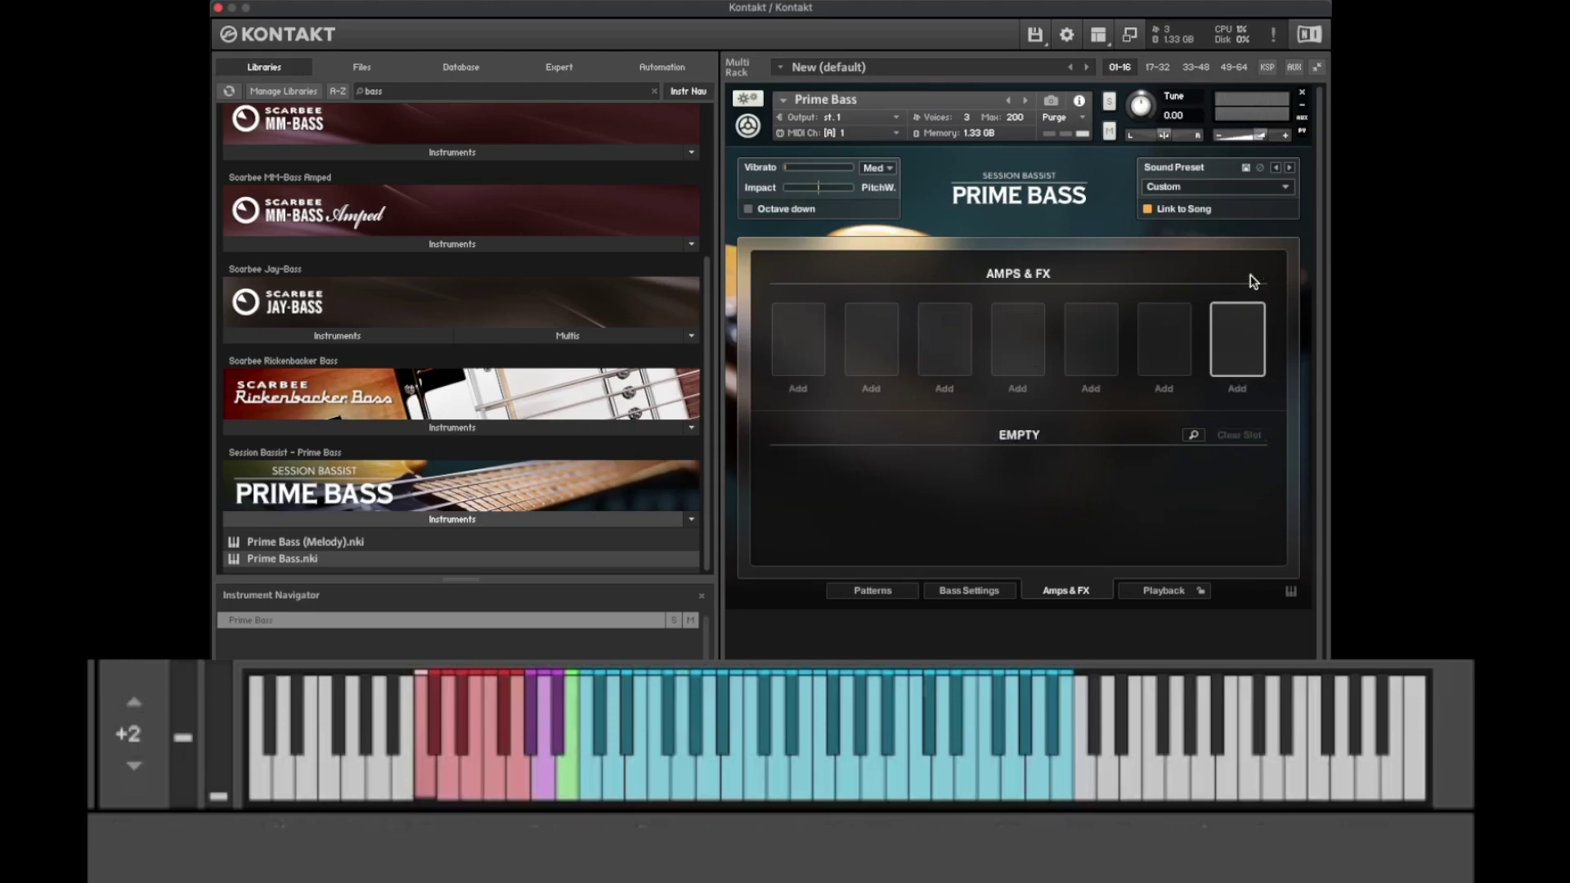
click(1238, 342)
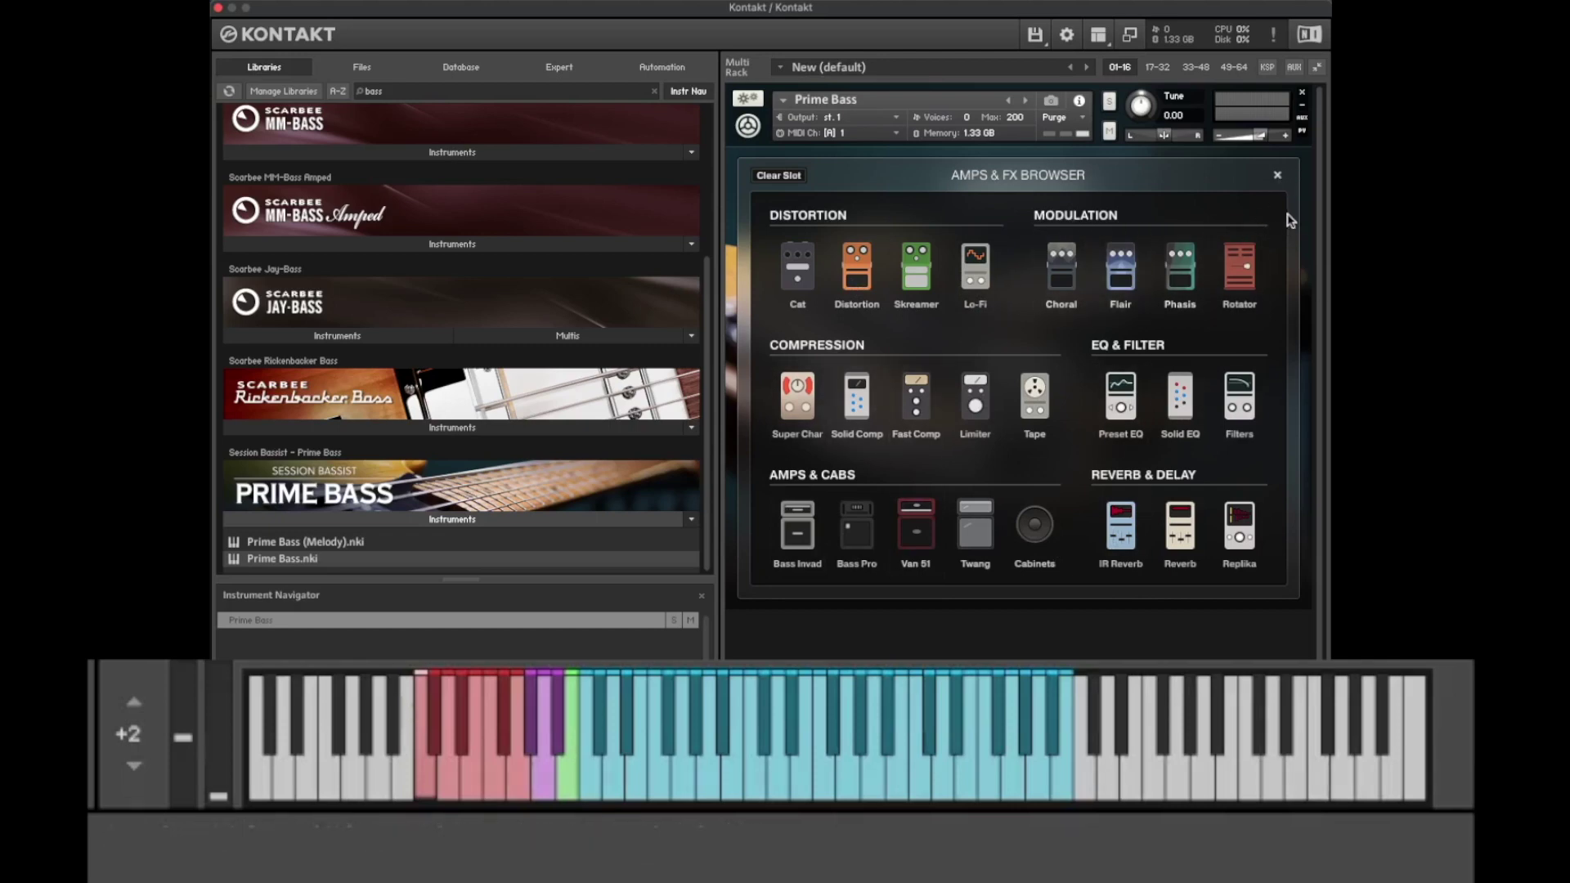
click(1277, 176)
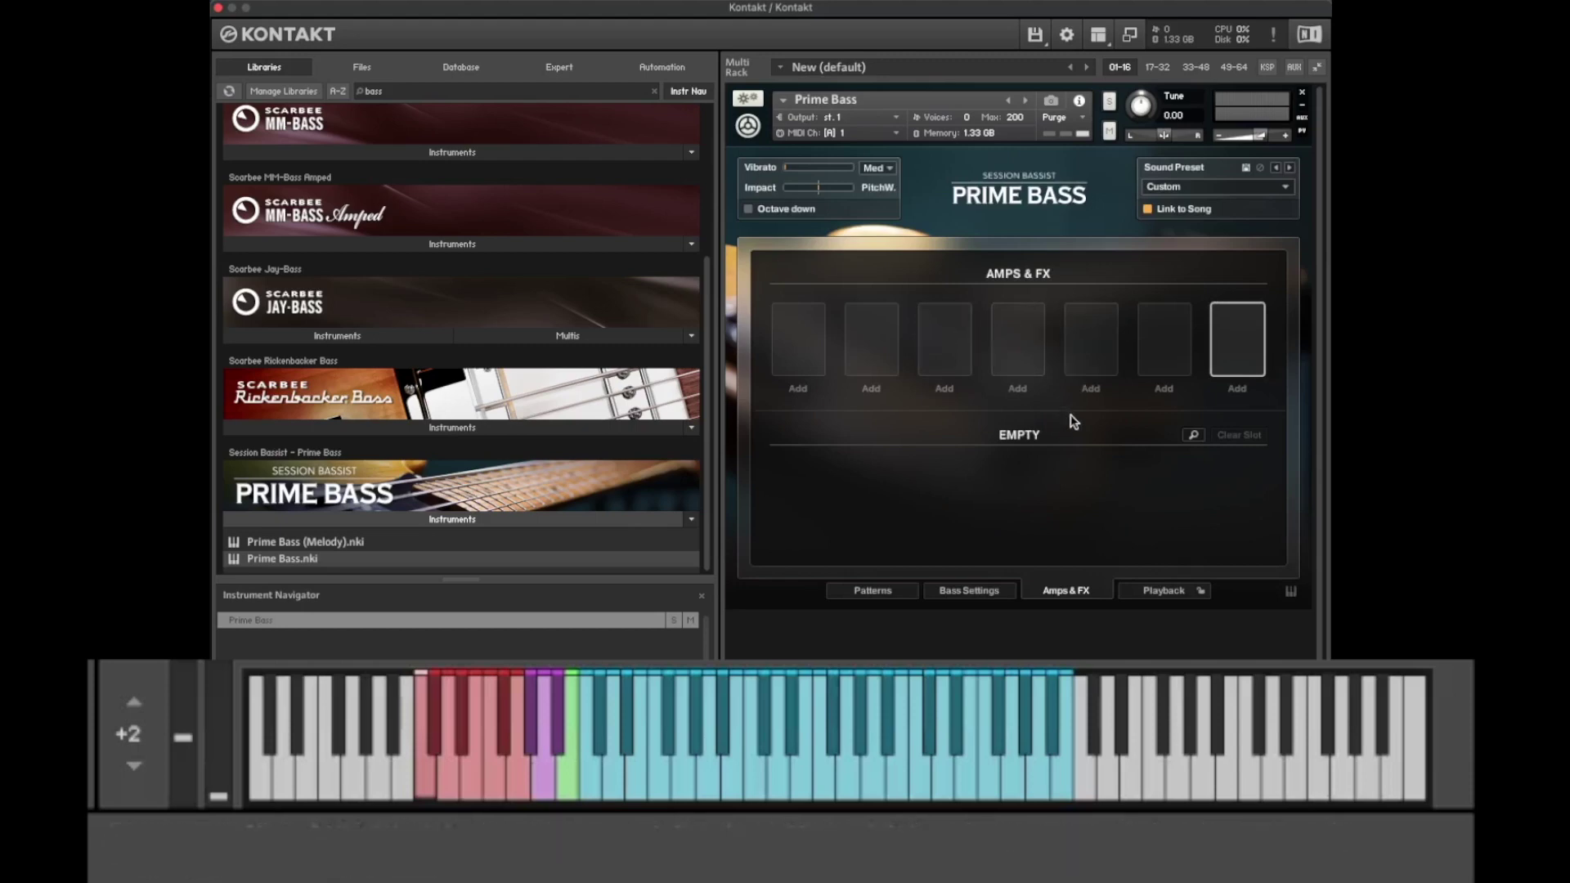
Step: In the playback settings, try a quantized Humanize and set it to Original, and raise the Swing to its maximum before lowering it
click(1175, 592)
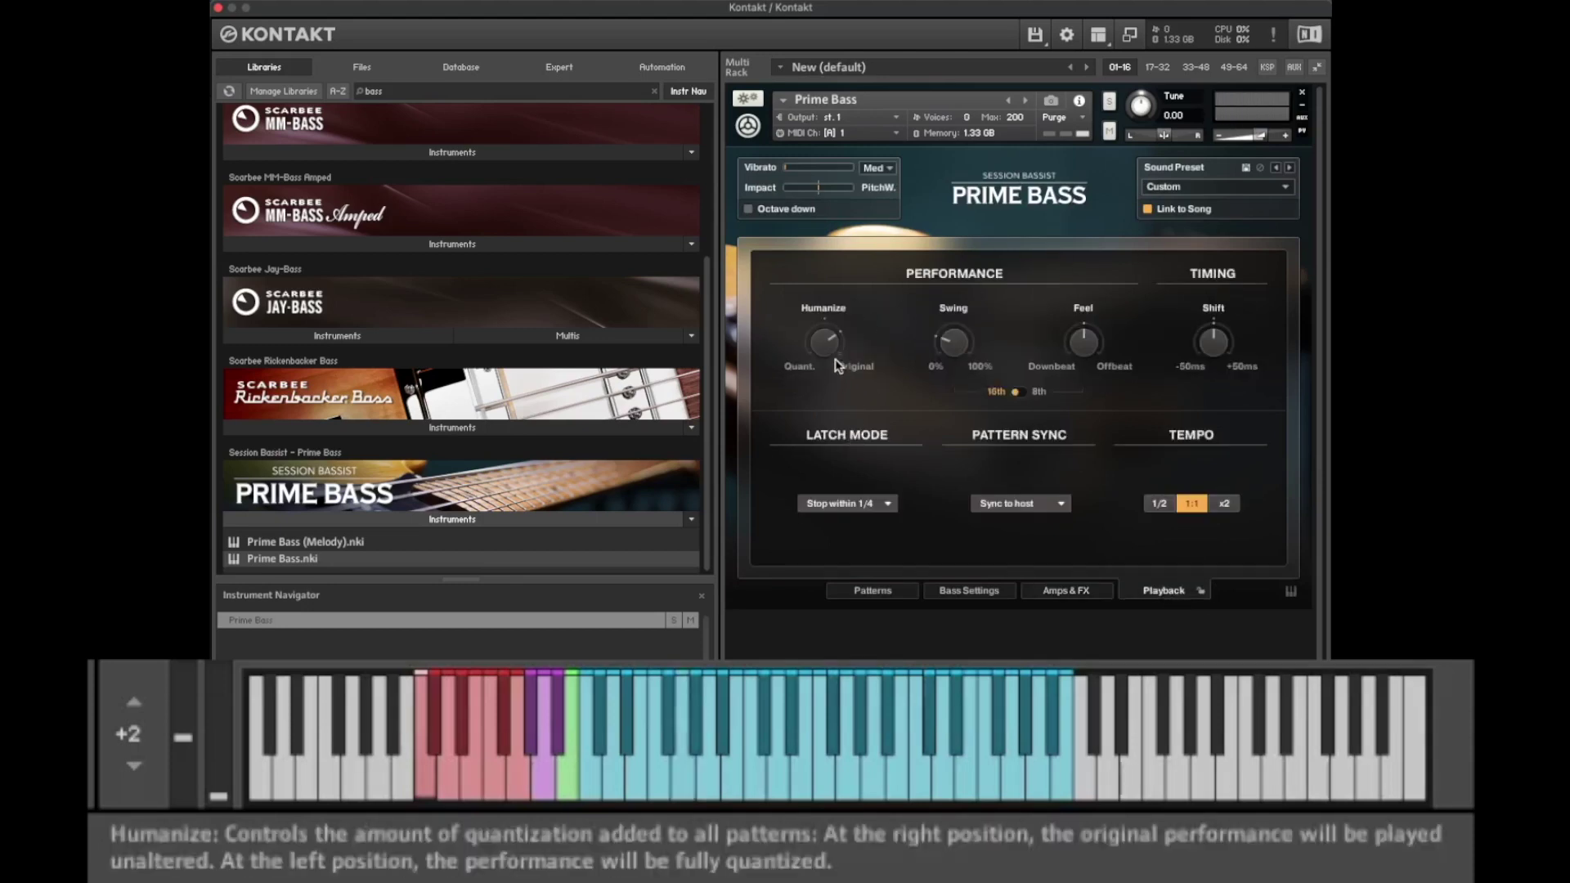
drag(821, 340, 823, 497)
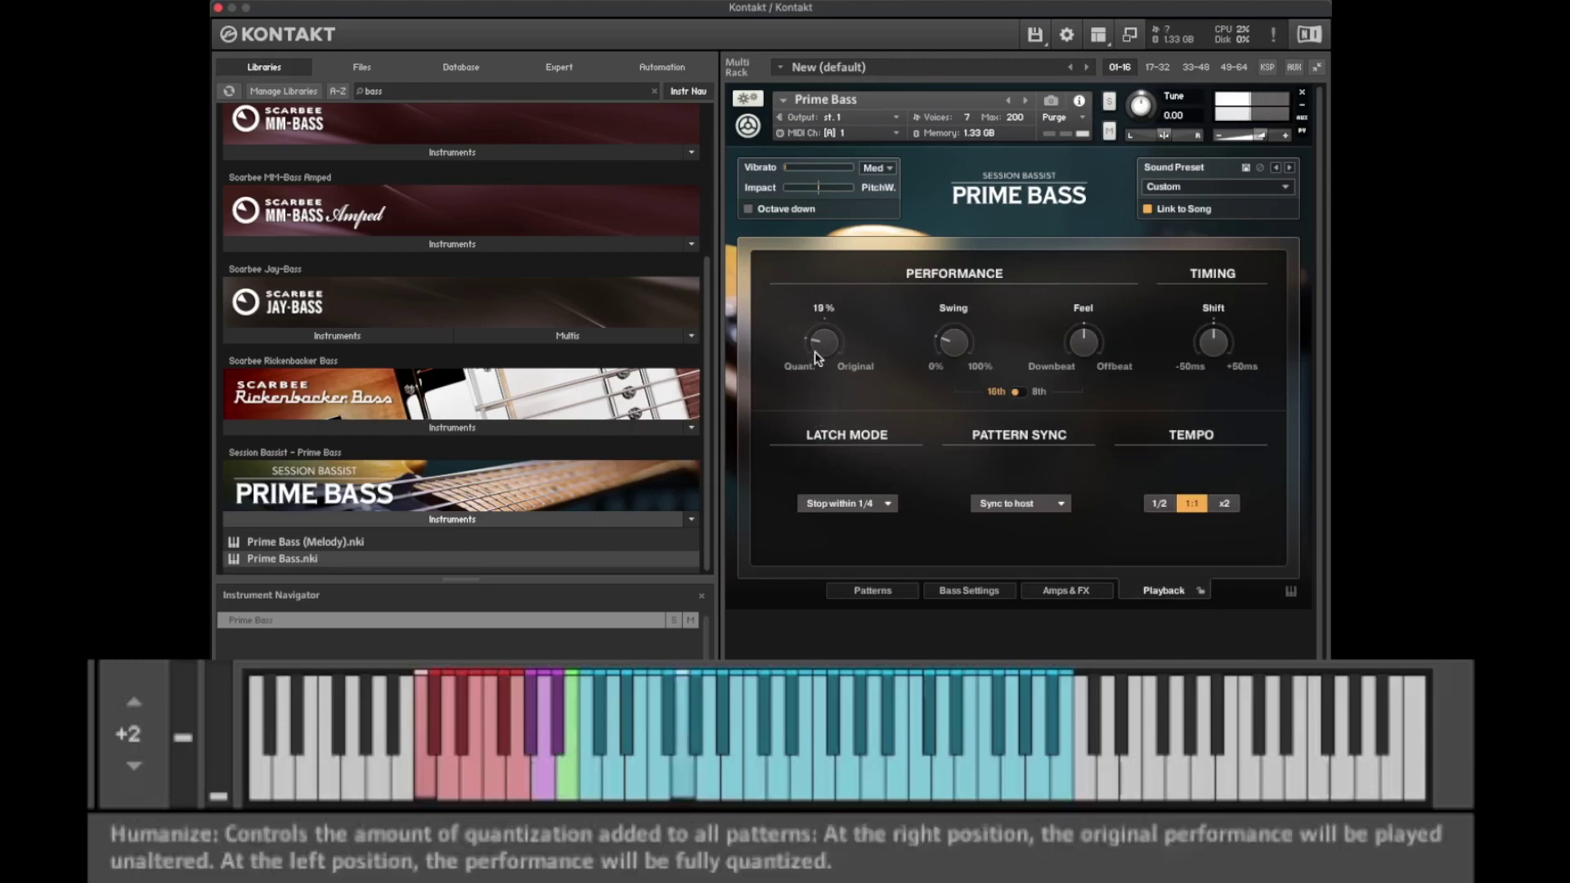
drag(818, 358, 813, 162)
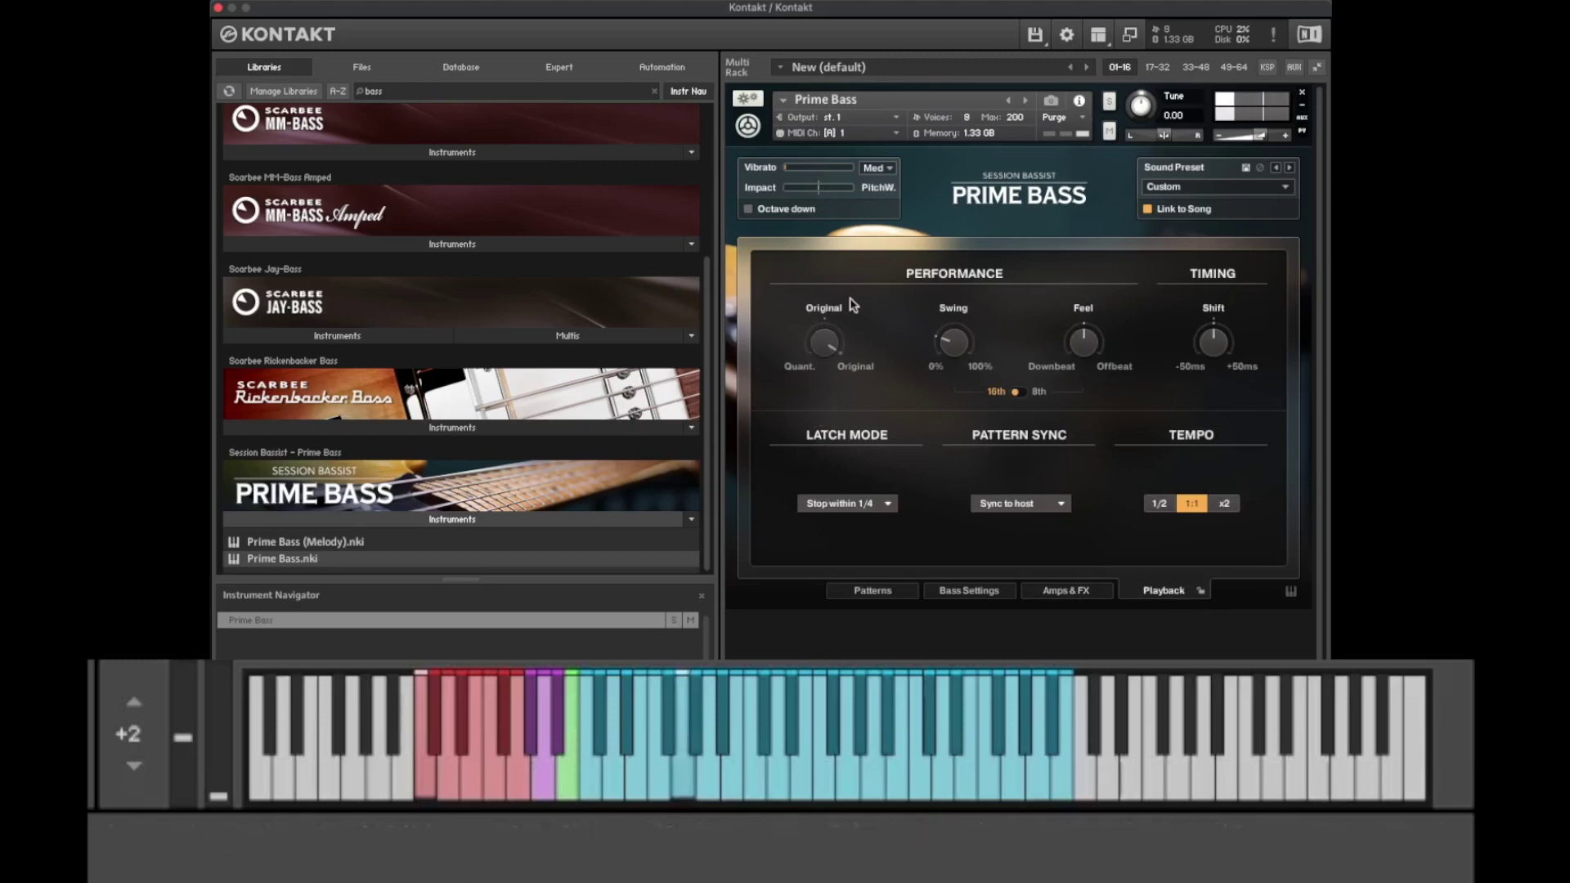
drag(953, 347, 962, 215)
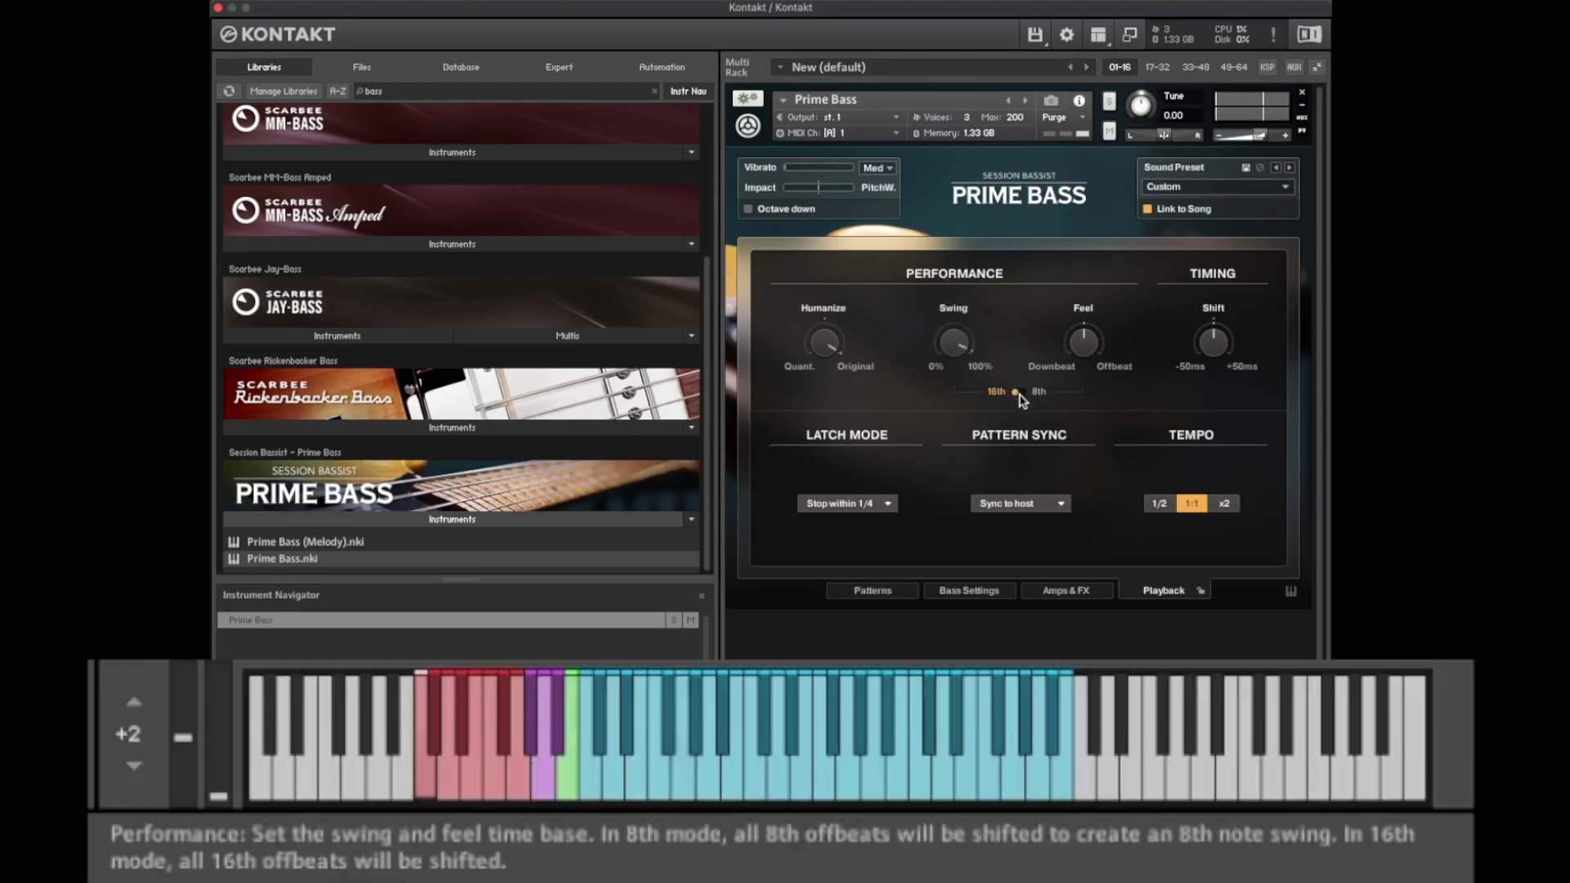
drag(955, 344, 962, 373)
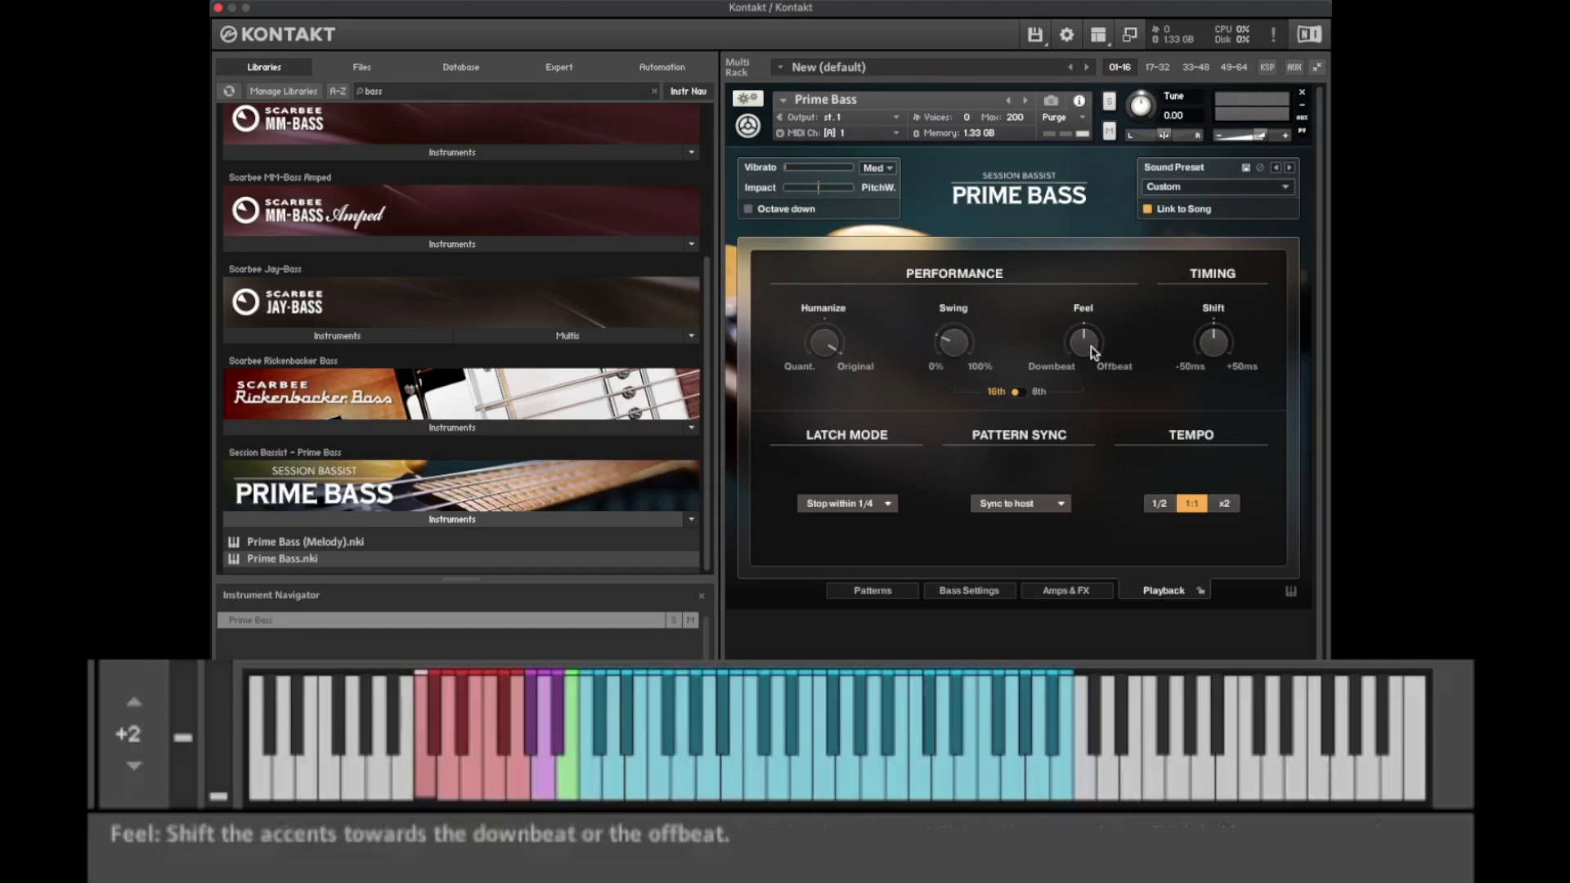
Step: Audition the Feel at both extremes on the 8th time base, return it near the centre and shift the timing slightly earlier
drag(1092, 350, 1096, 502)
click(1022, 394)
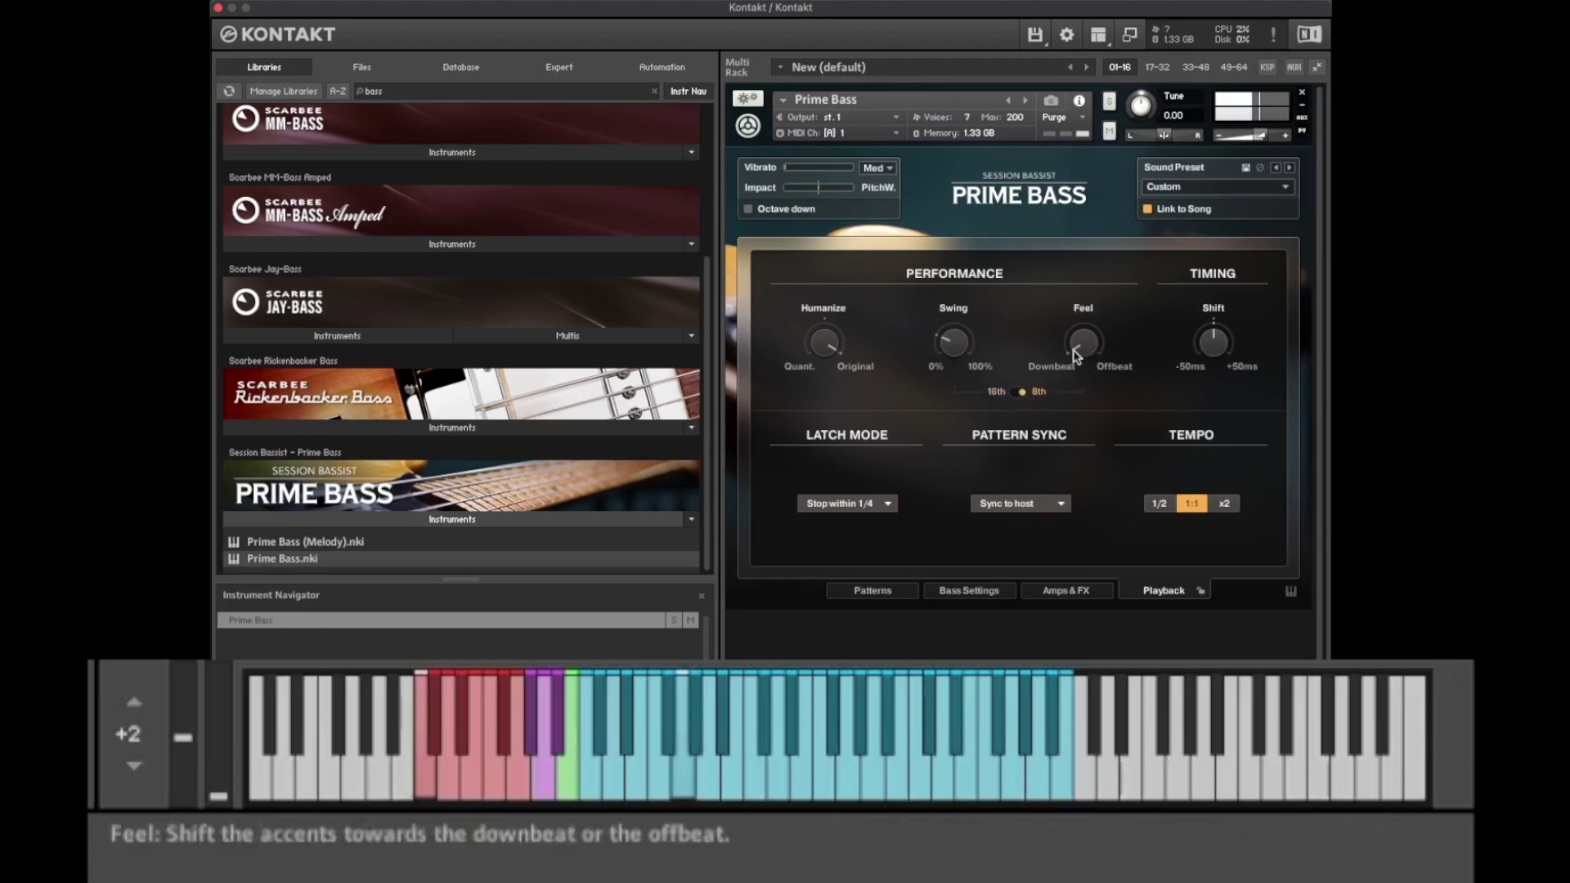
drag(1078, 354, 1083, 7)
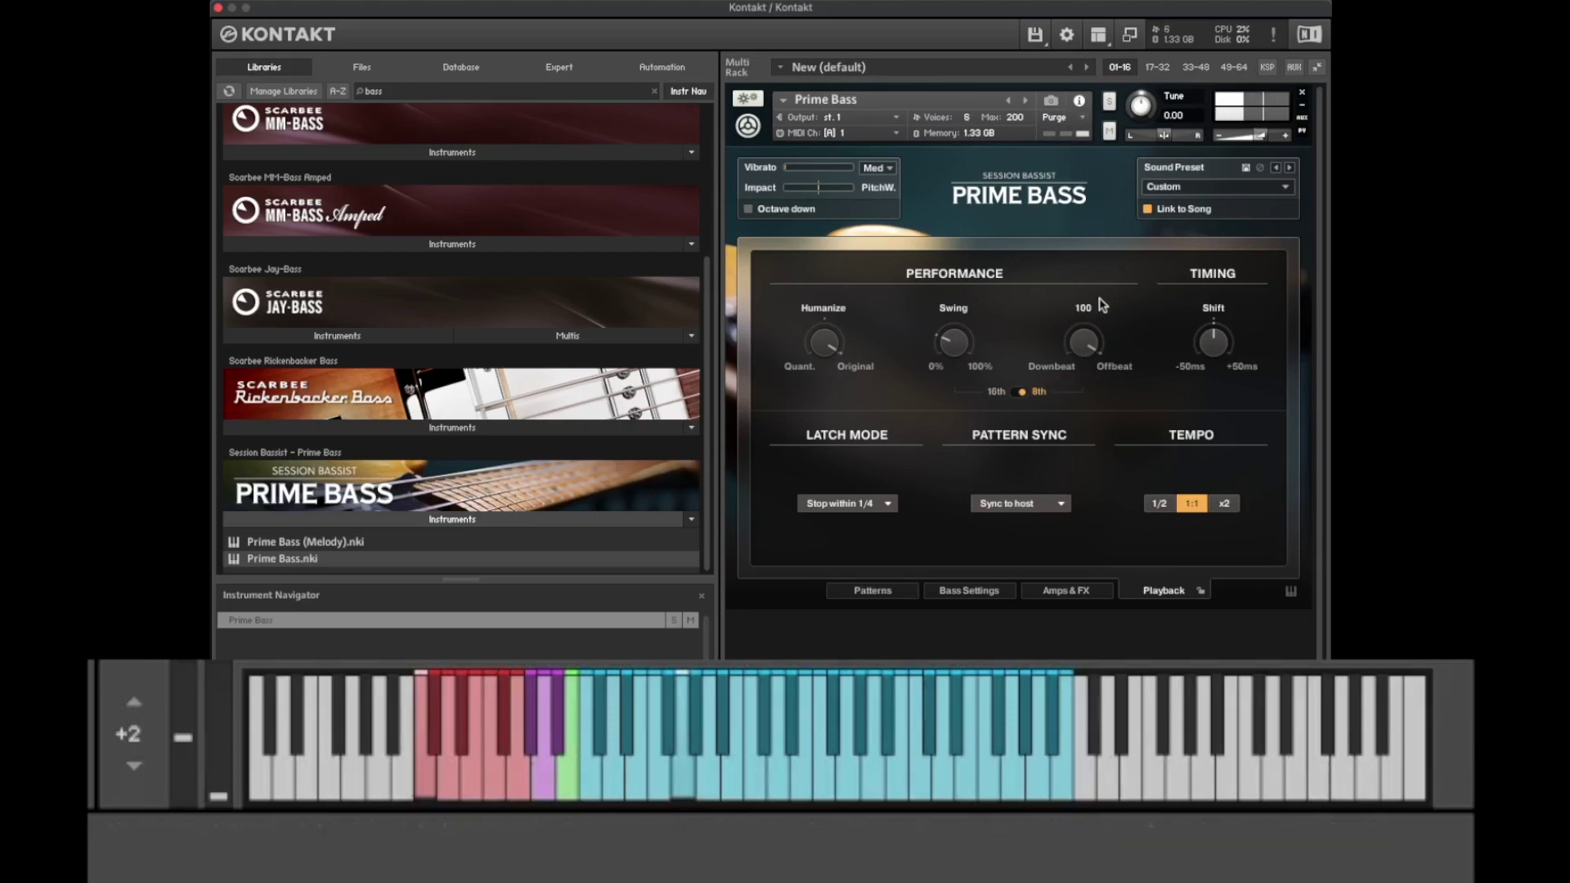
drag(1084, 327, 1086, 429)
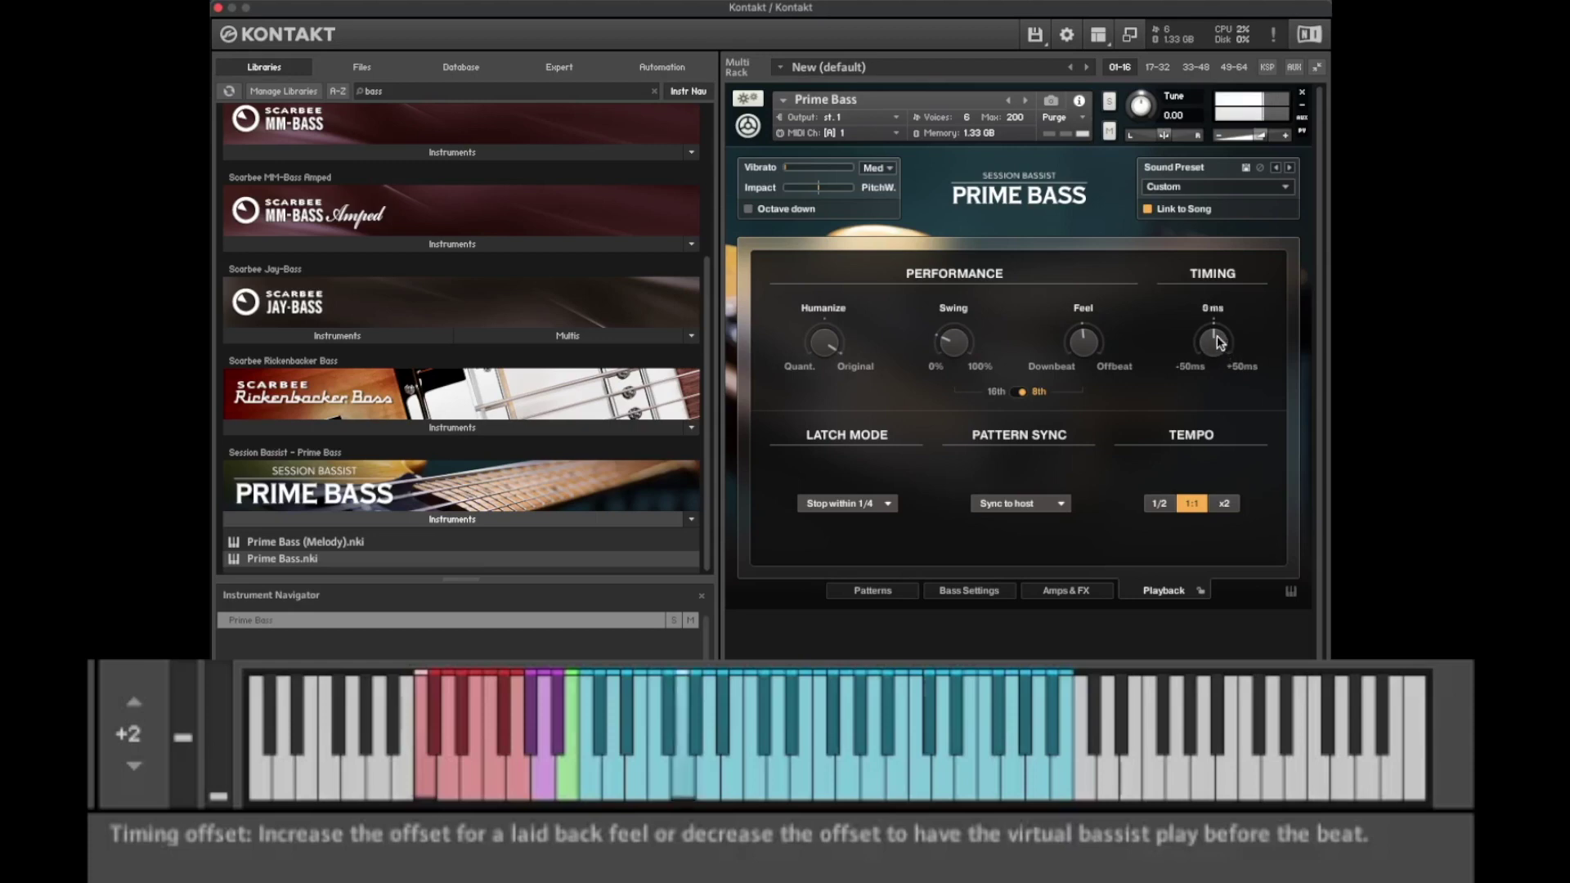
mouse_move(1217, 335)
mouse_down()
mouse_move(1214, 388)
mouse_move(1213, 349)
mouse_up()
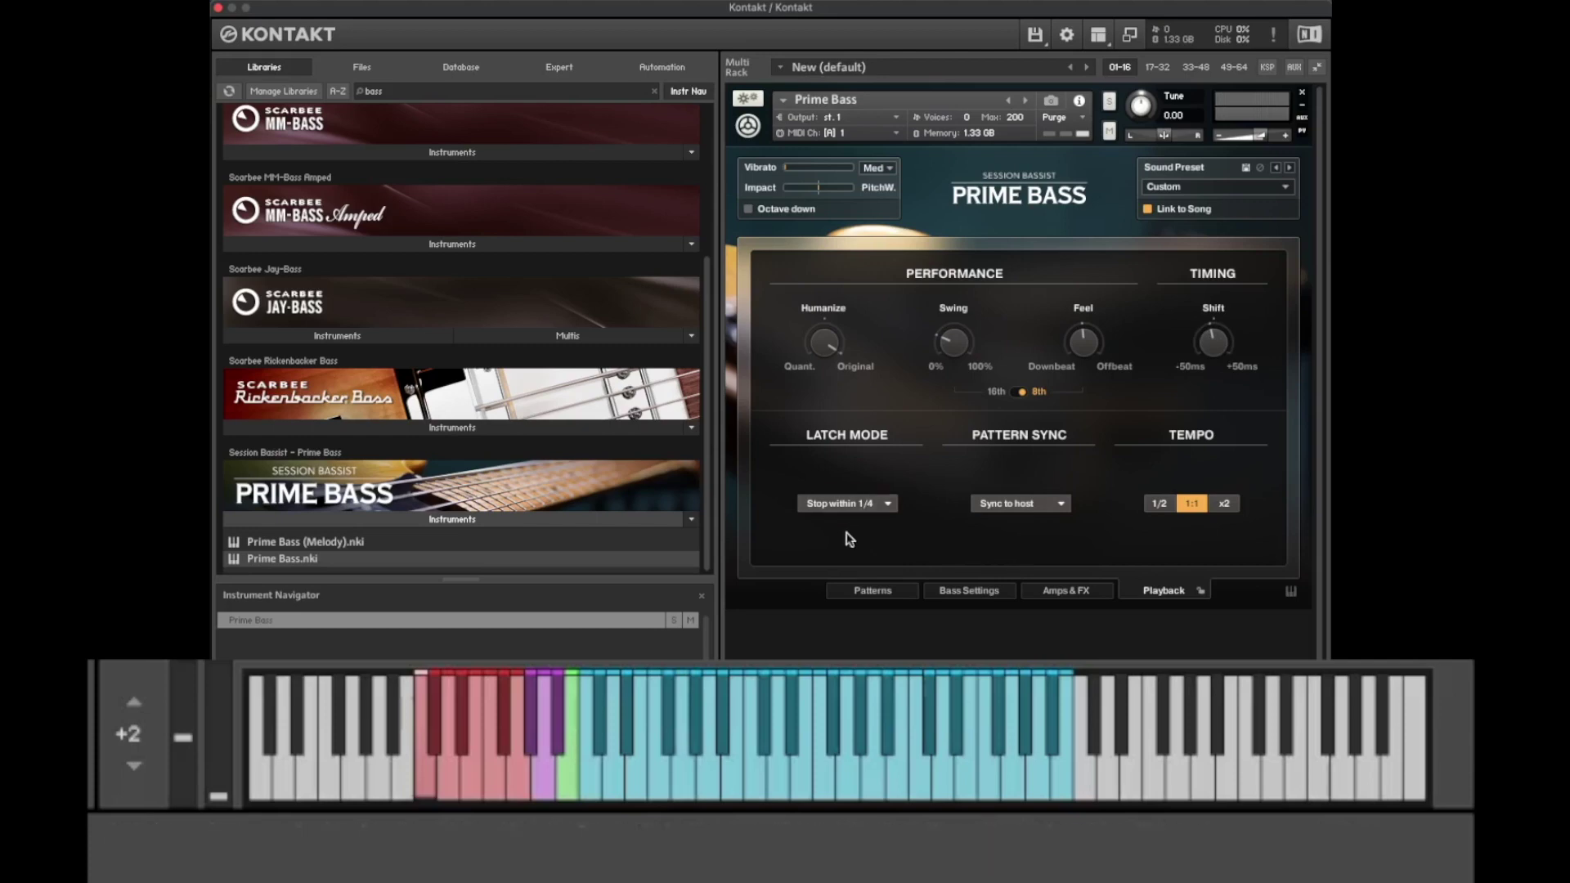
Step: Examine the available Latch Mode and Pattern Sync options without changing either
click(853, 507)
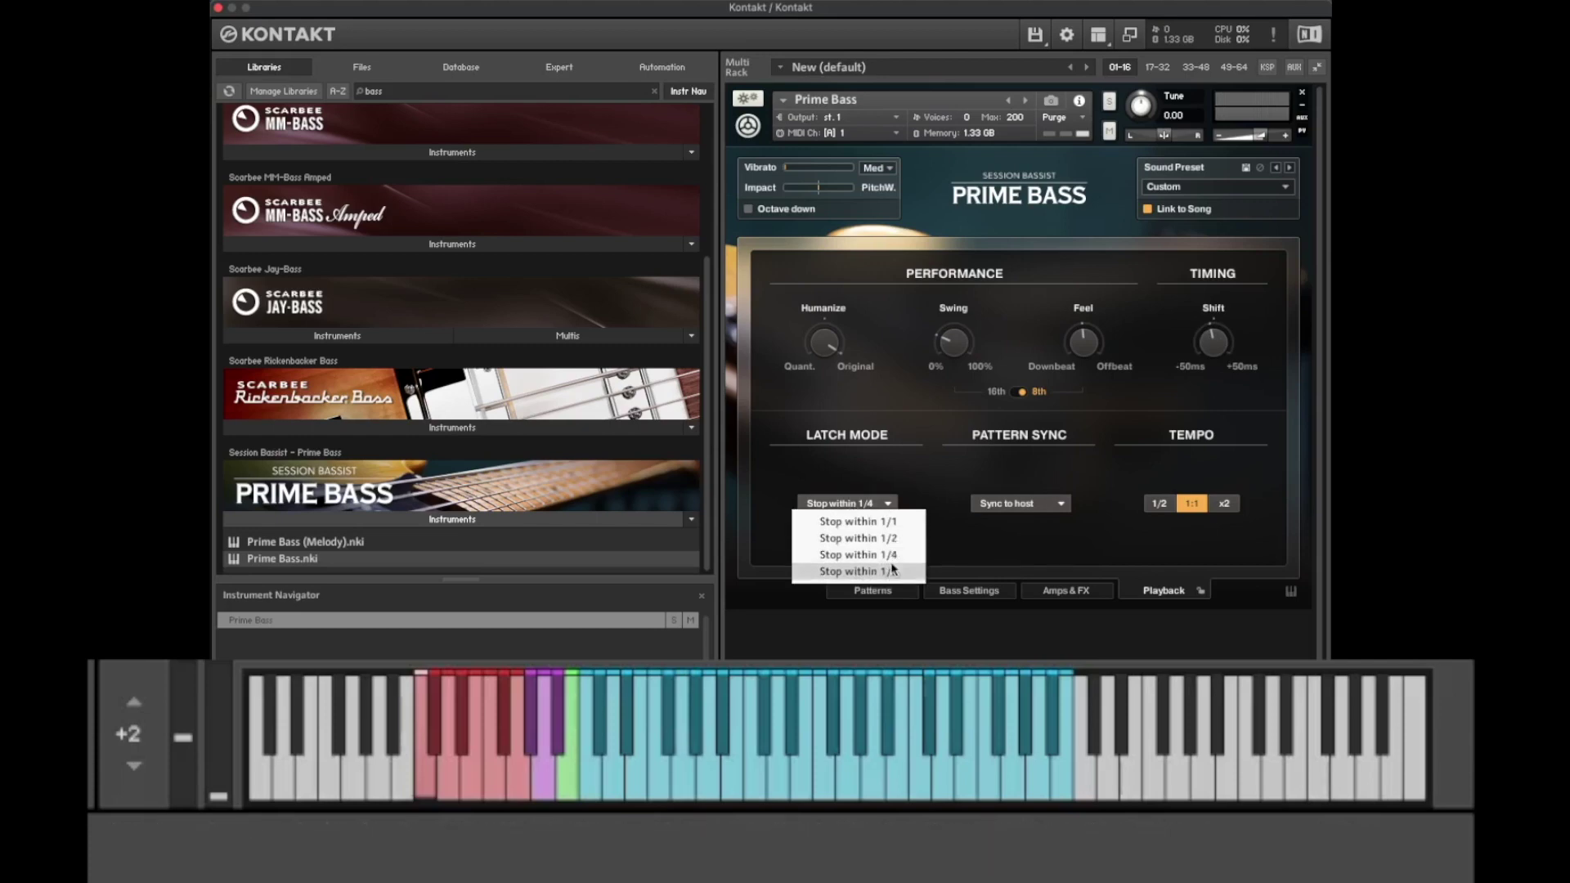
click(911, 482)
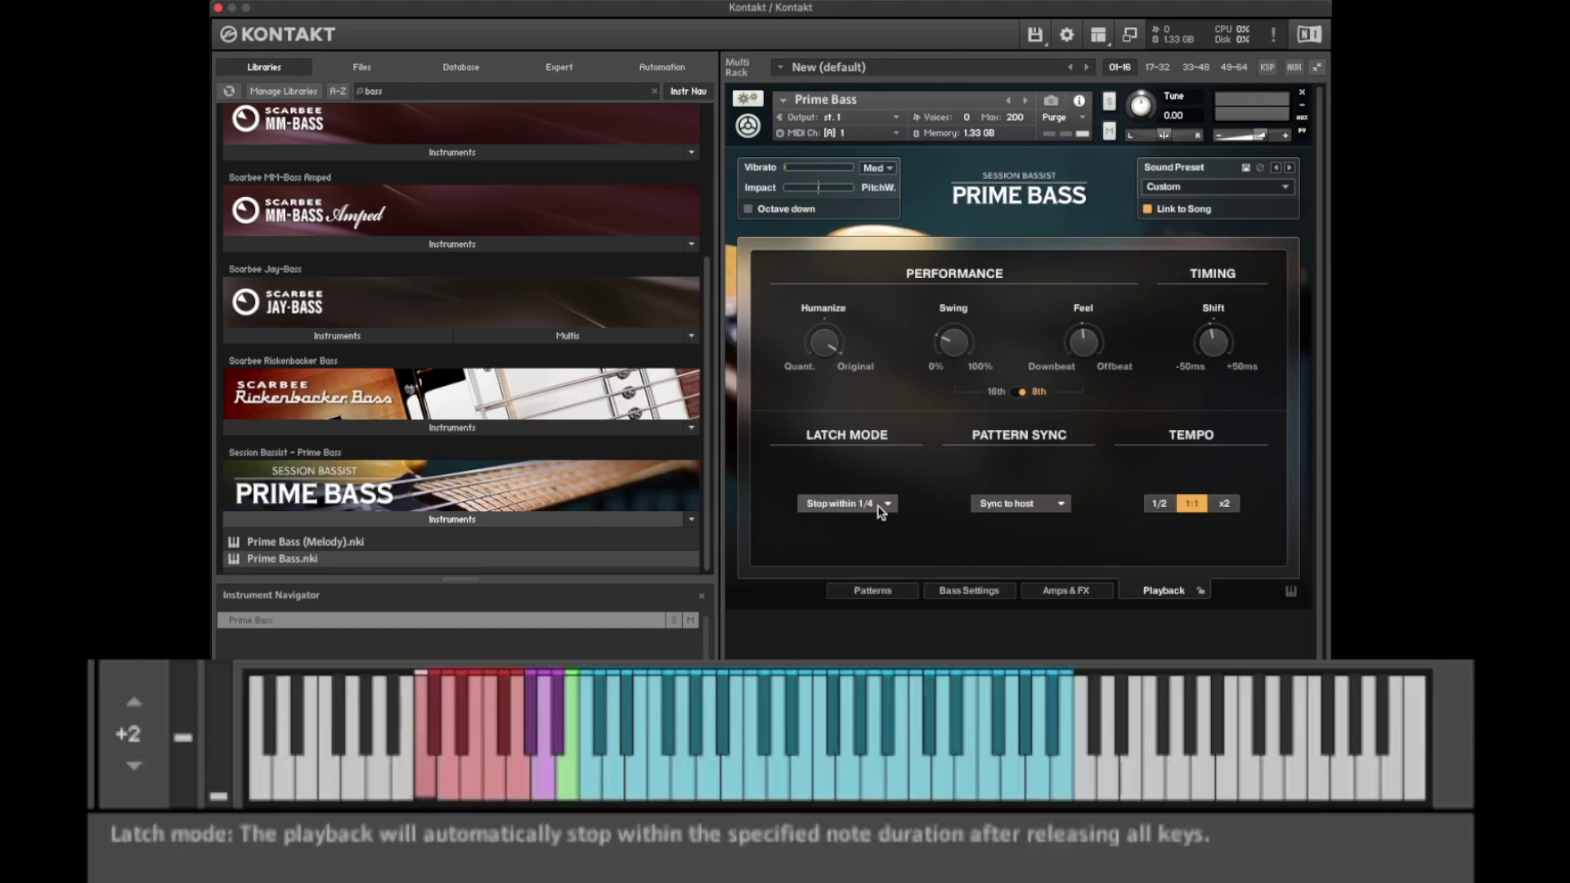
click(879, 506)
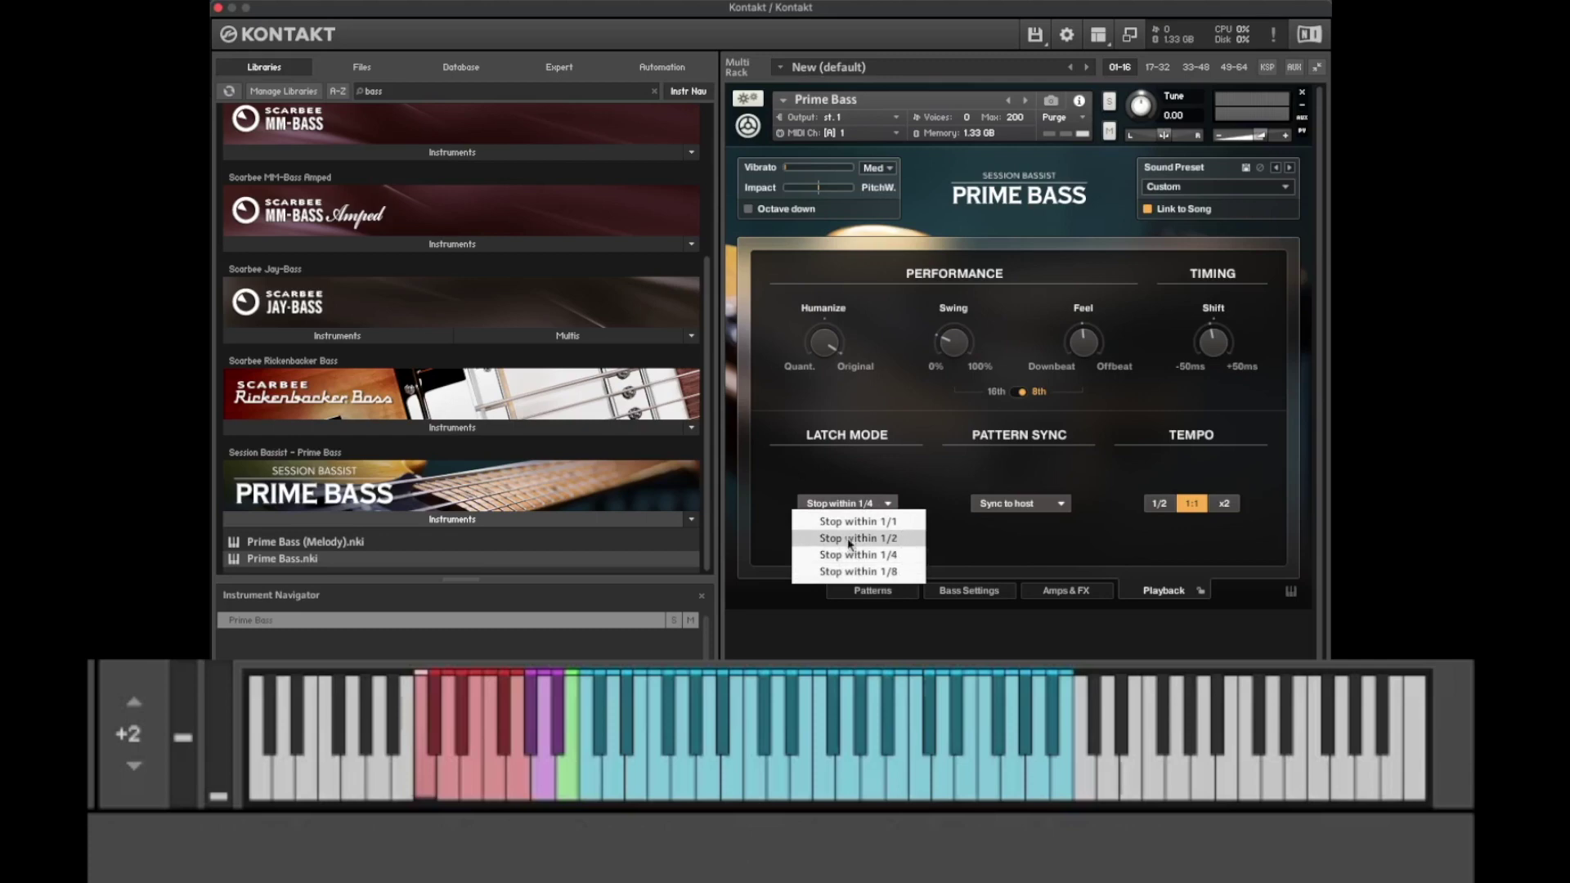
click(973, 541)
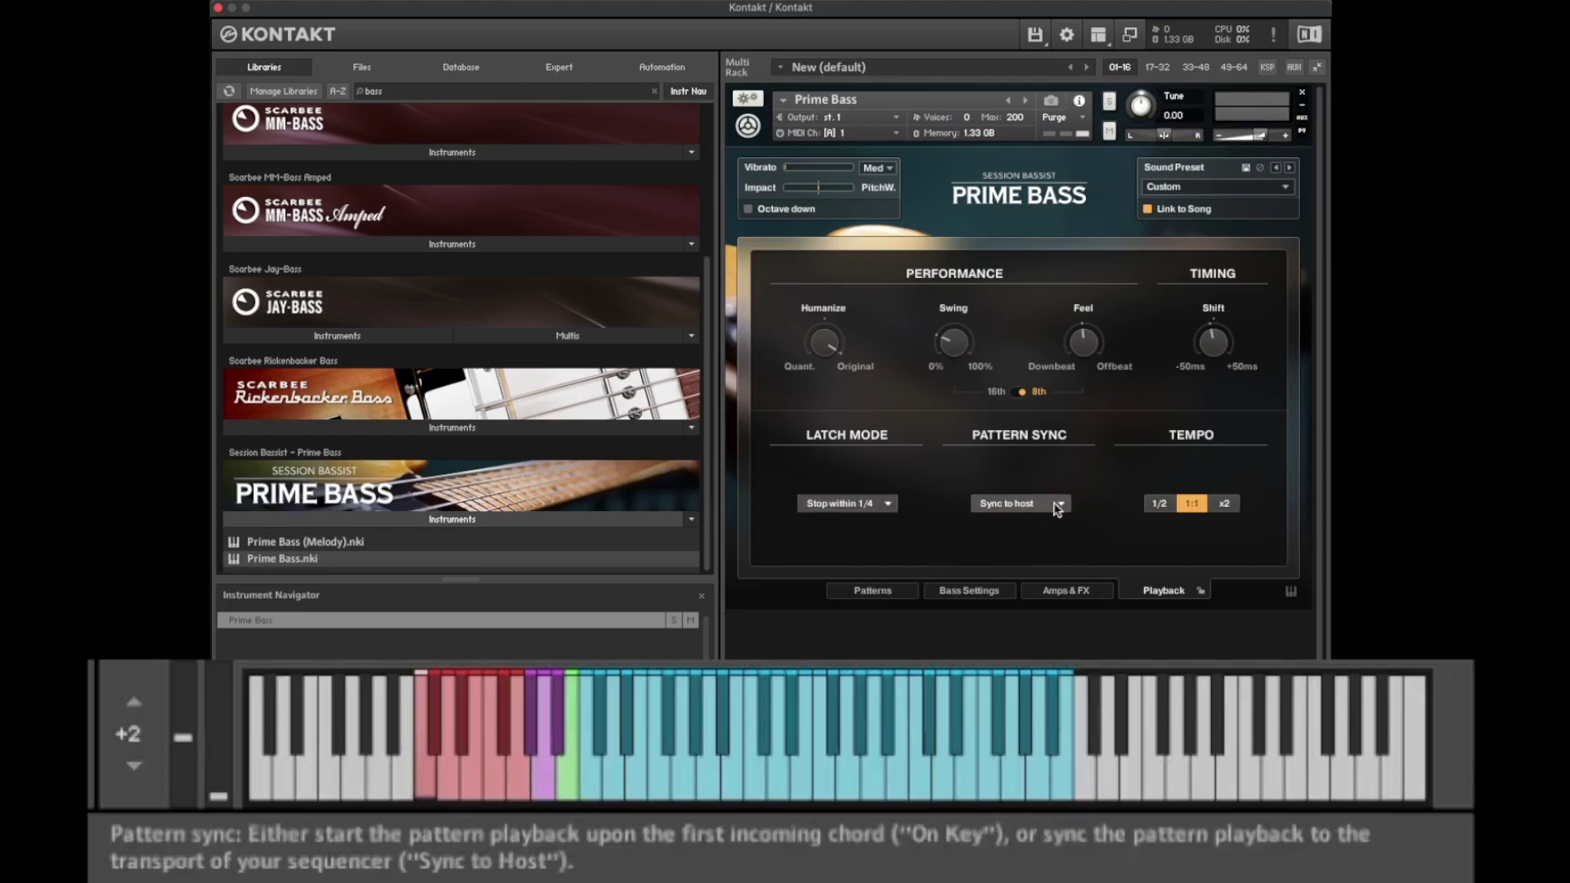
click(1018, 503)
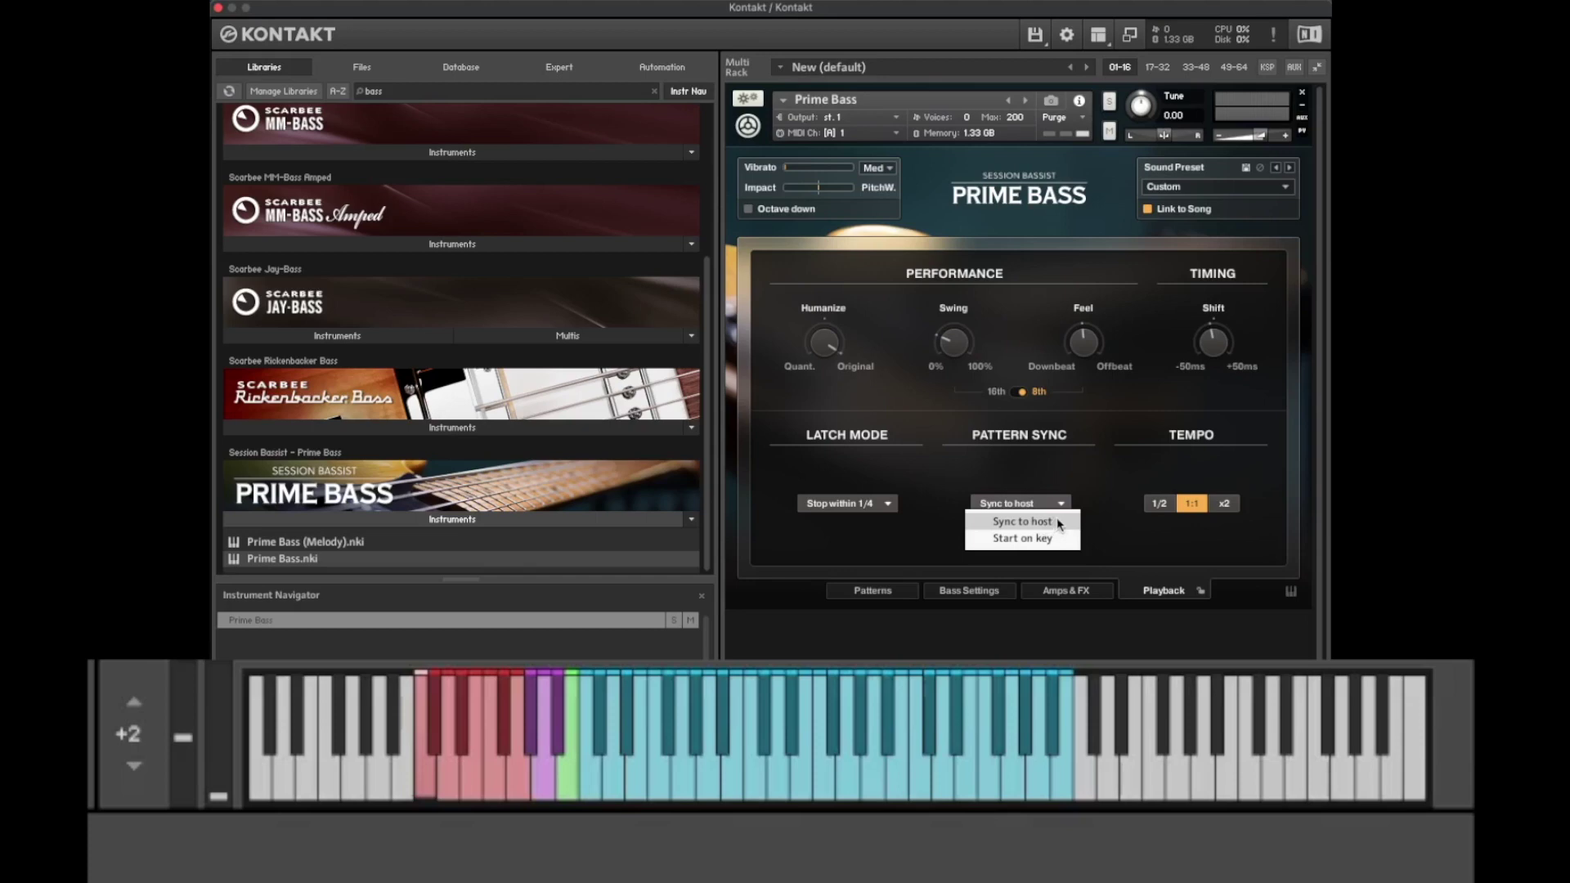
click(1088, 481)
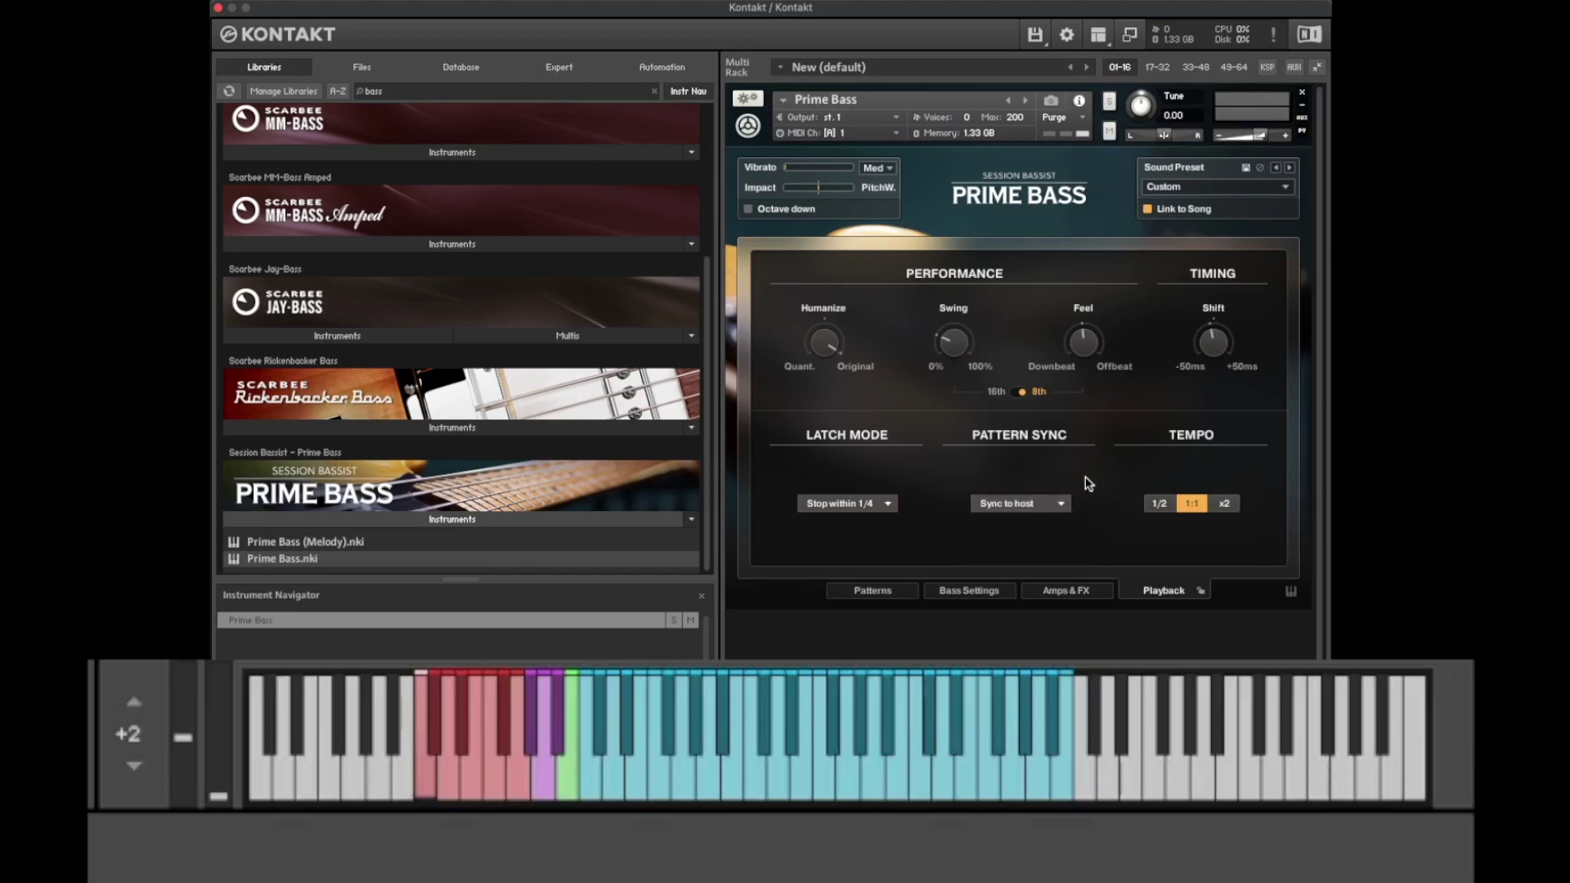
Step: Audition the patterns at x2 and 1/2 tempo, return the tempo to 1:1 and show the song's patterns
click(1223, 504)
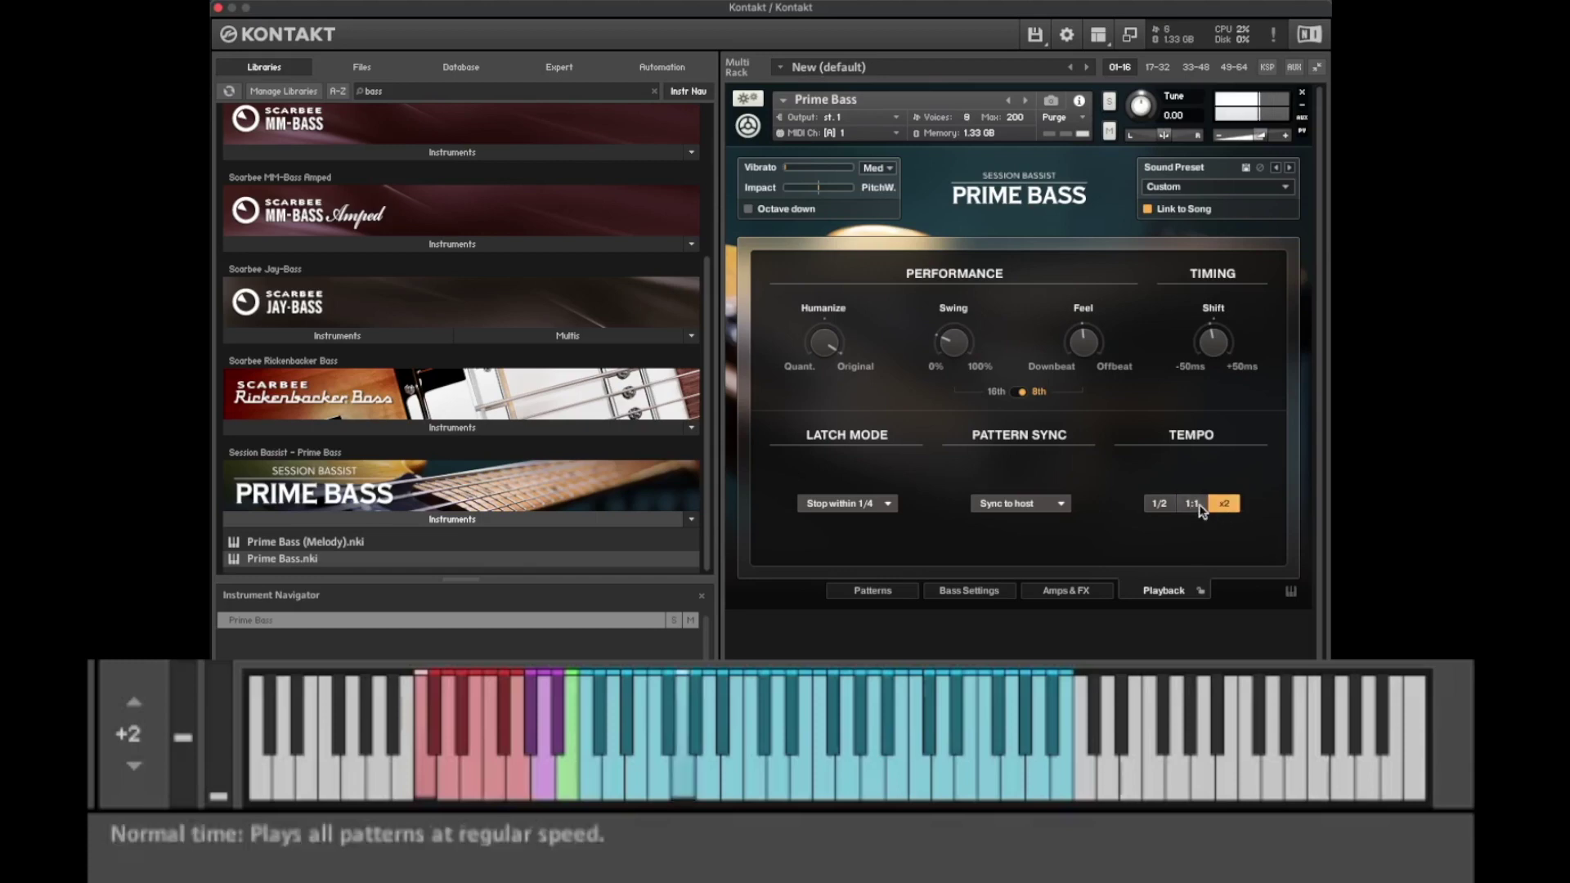
click(1192, 504)
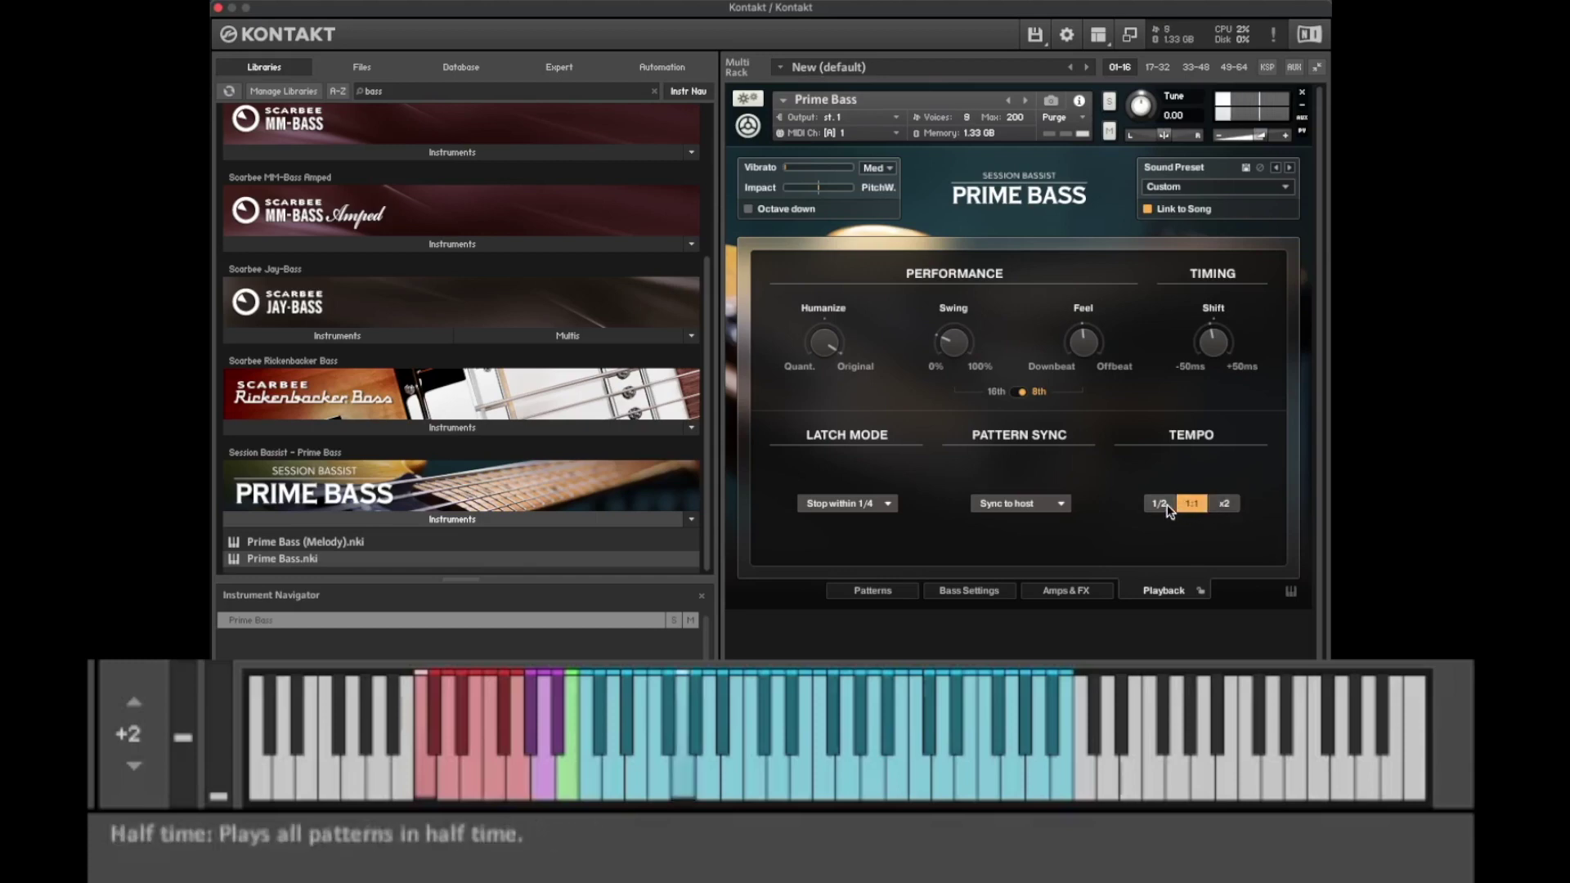
click(1161, 503)
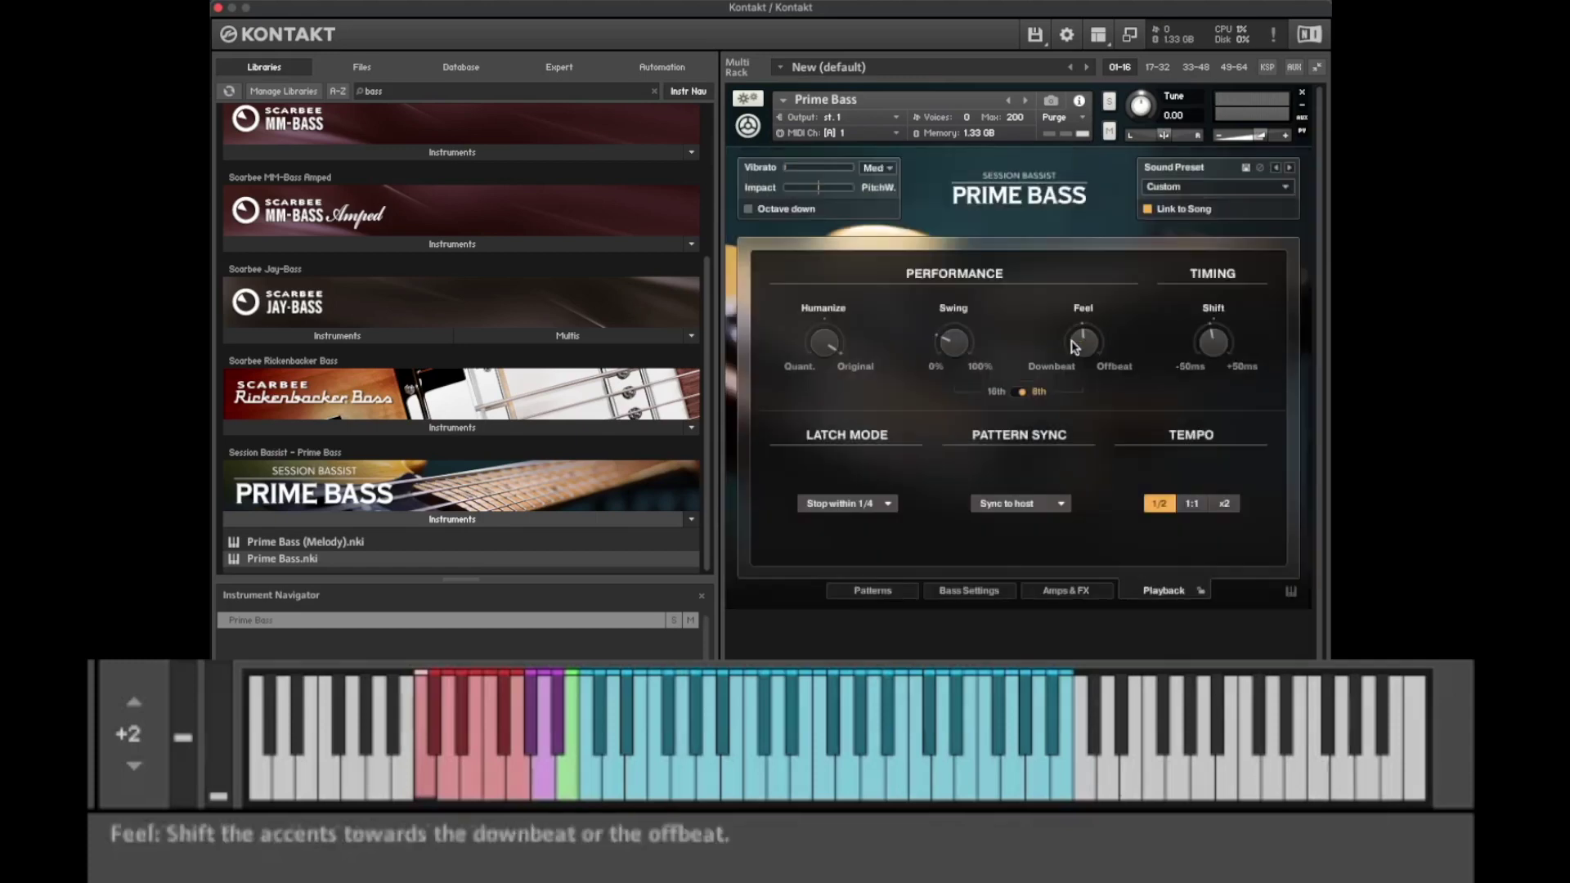
click(1191, 504)
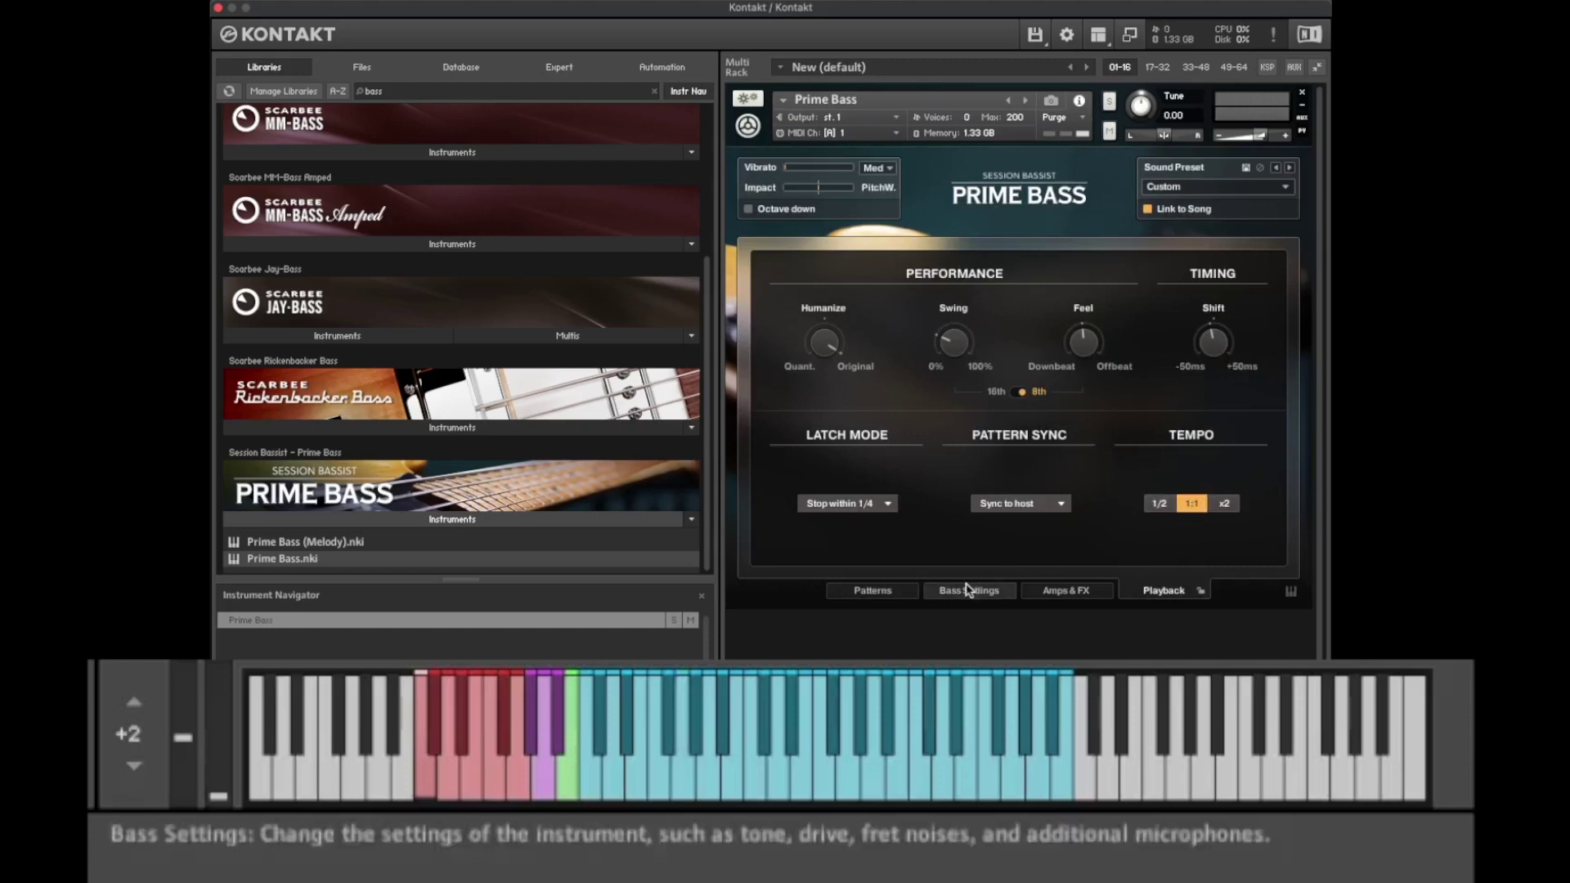
click(890, 590)
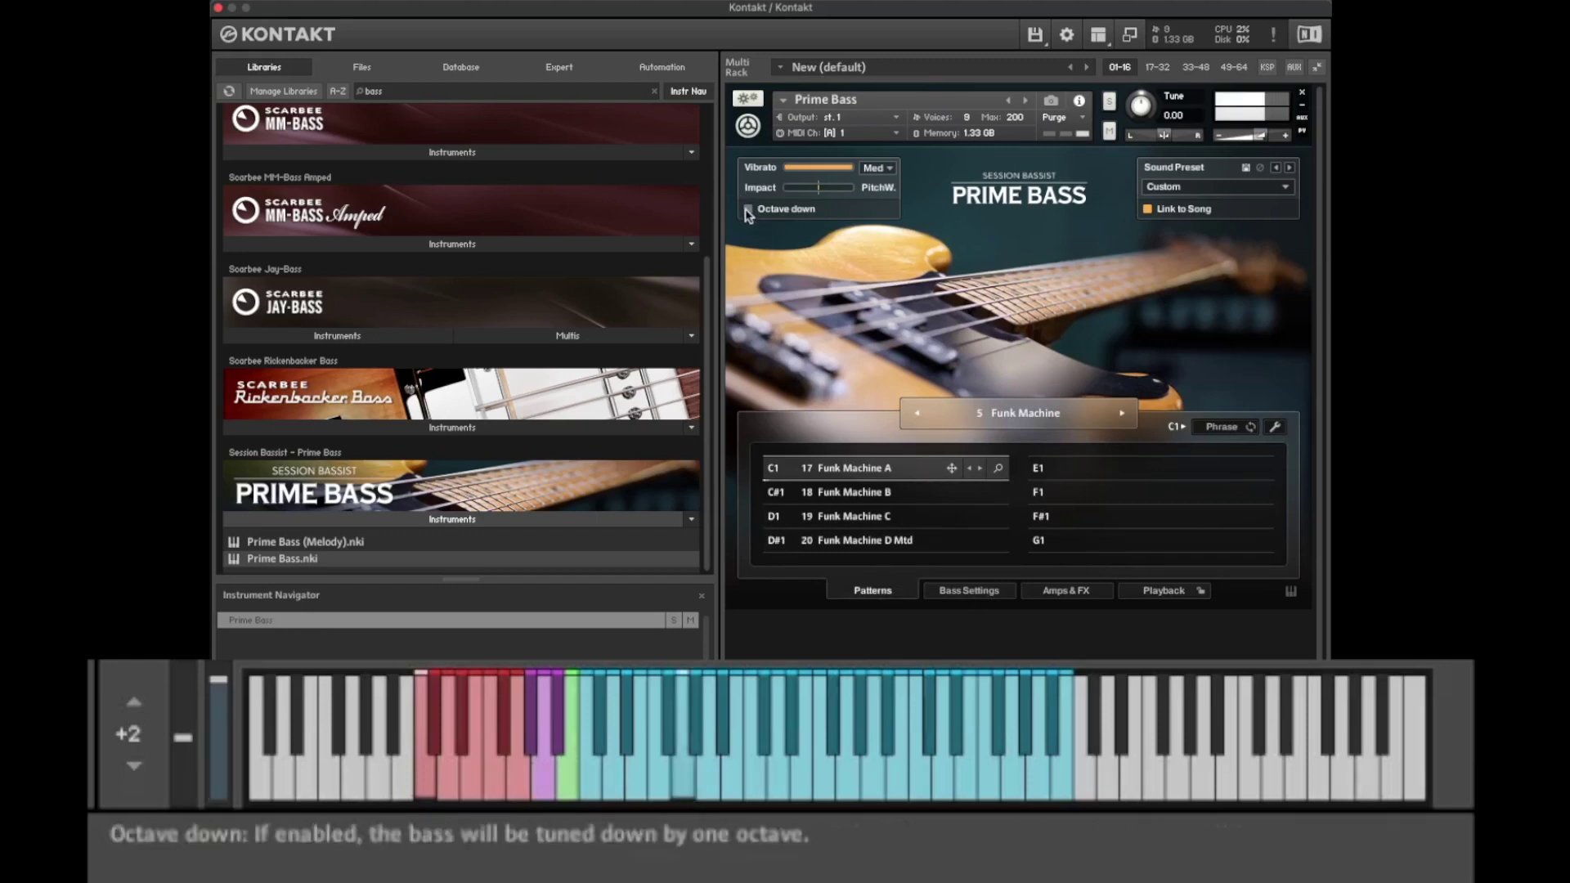
Step: Audition the bass with Octave down on and off, and keep the vibrato speed at Med
click(749, 210)
click(748, 210)
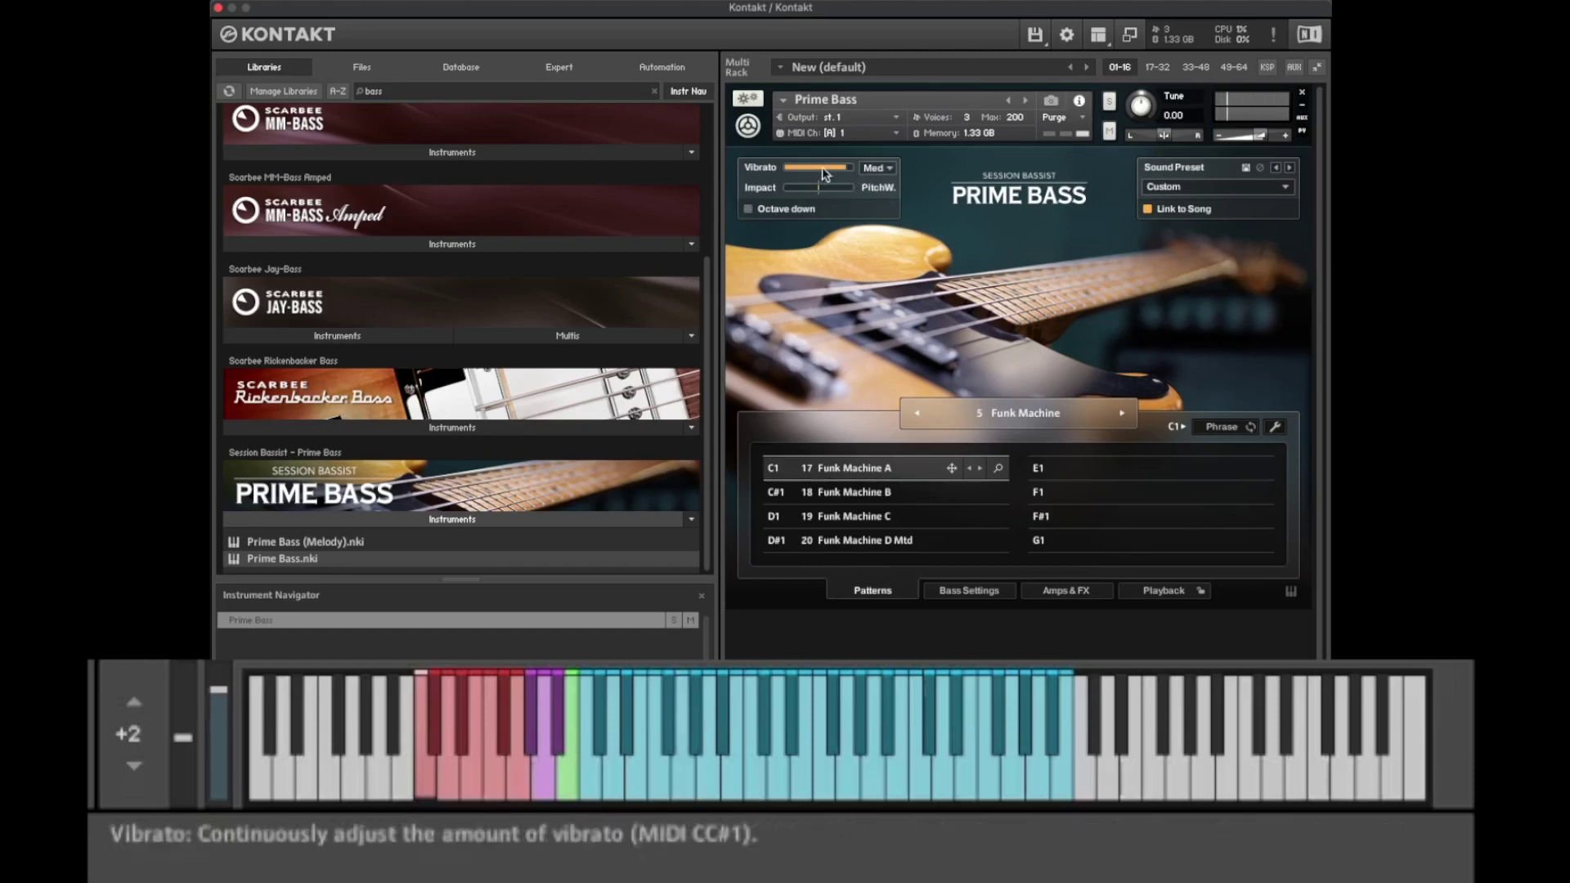
click(878, 168)
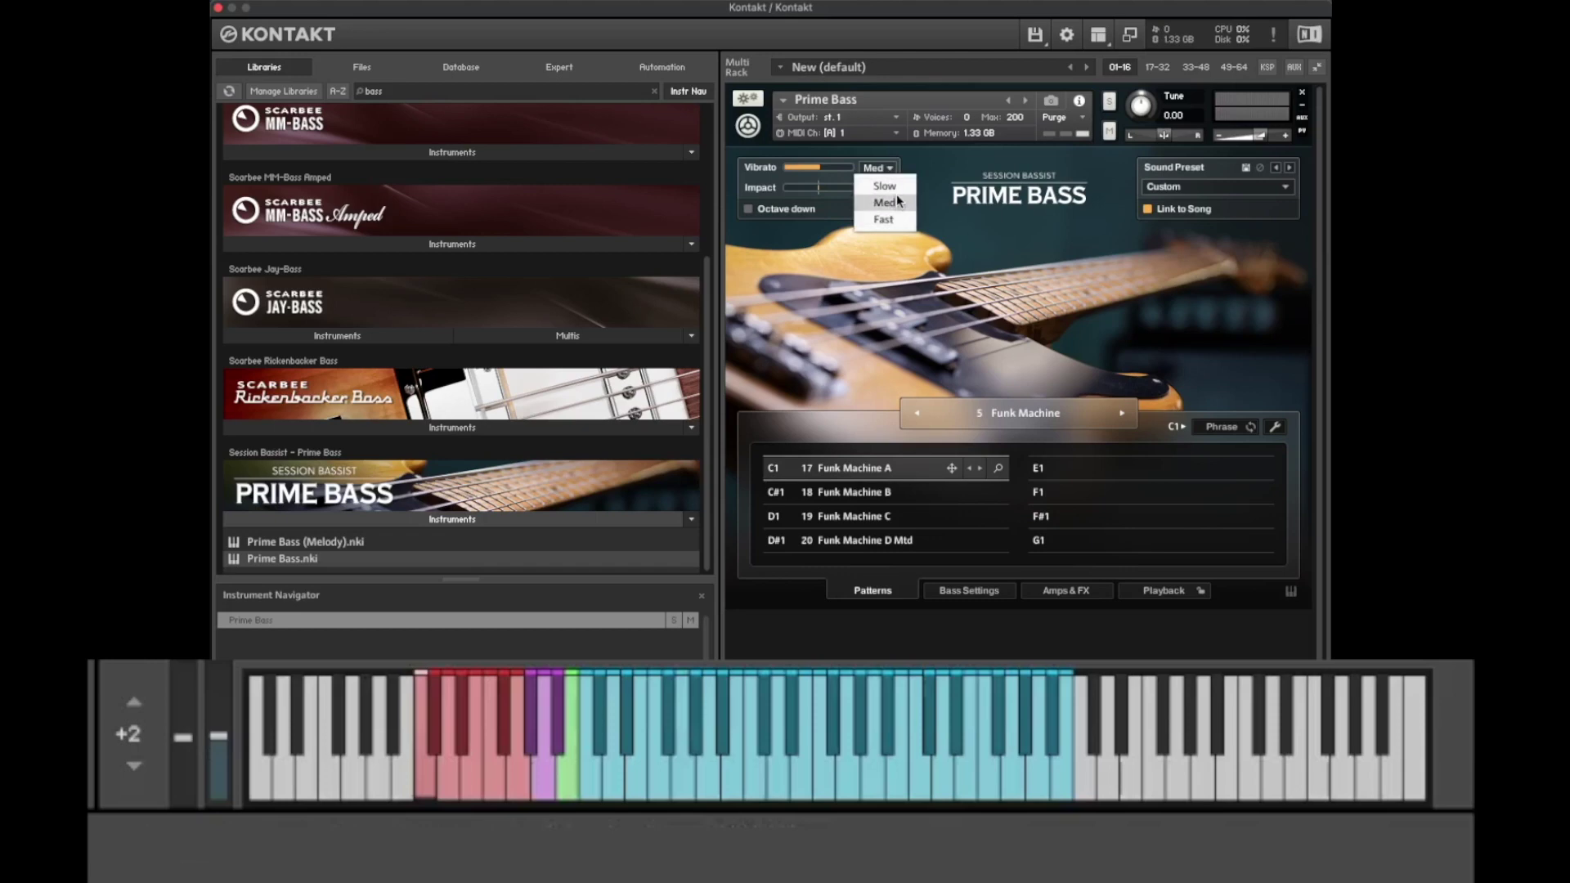
click(897, 201)
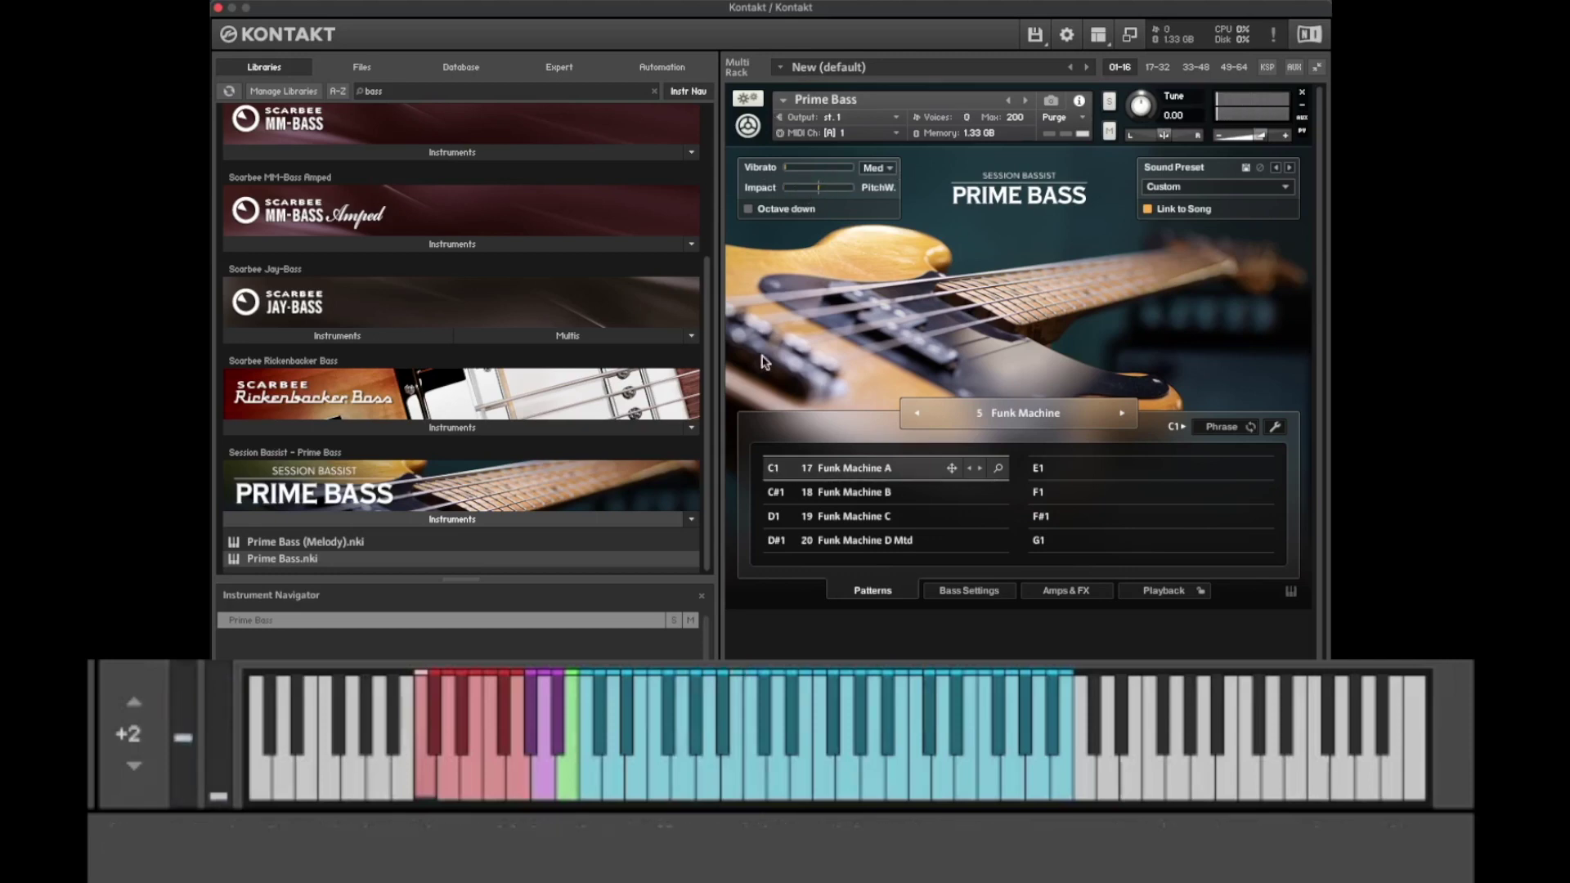
Step: Step forward through the songs Spicy Funk, Rage Bass, Neo Funk, Rockwall and Doom Bass to load Funky Fingers
click(1123, 414)
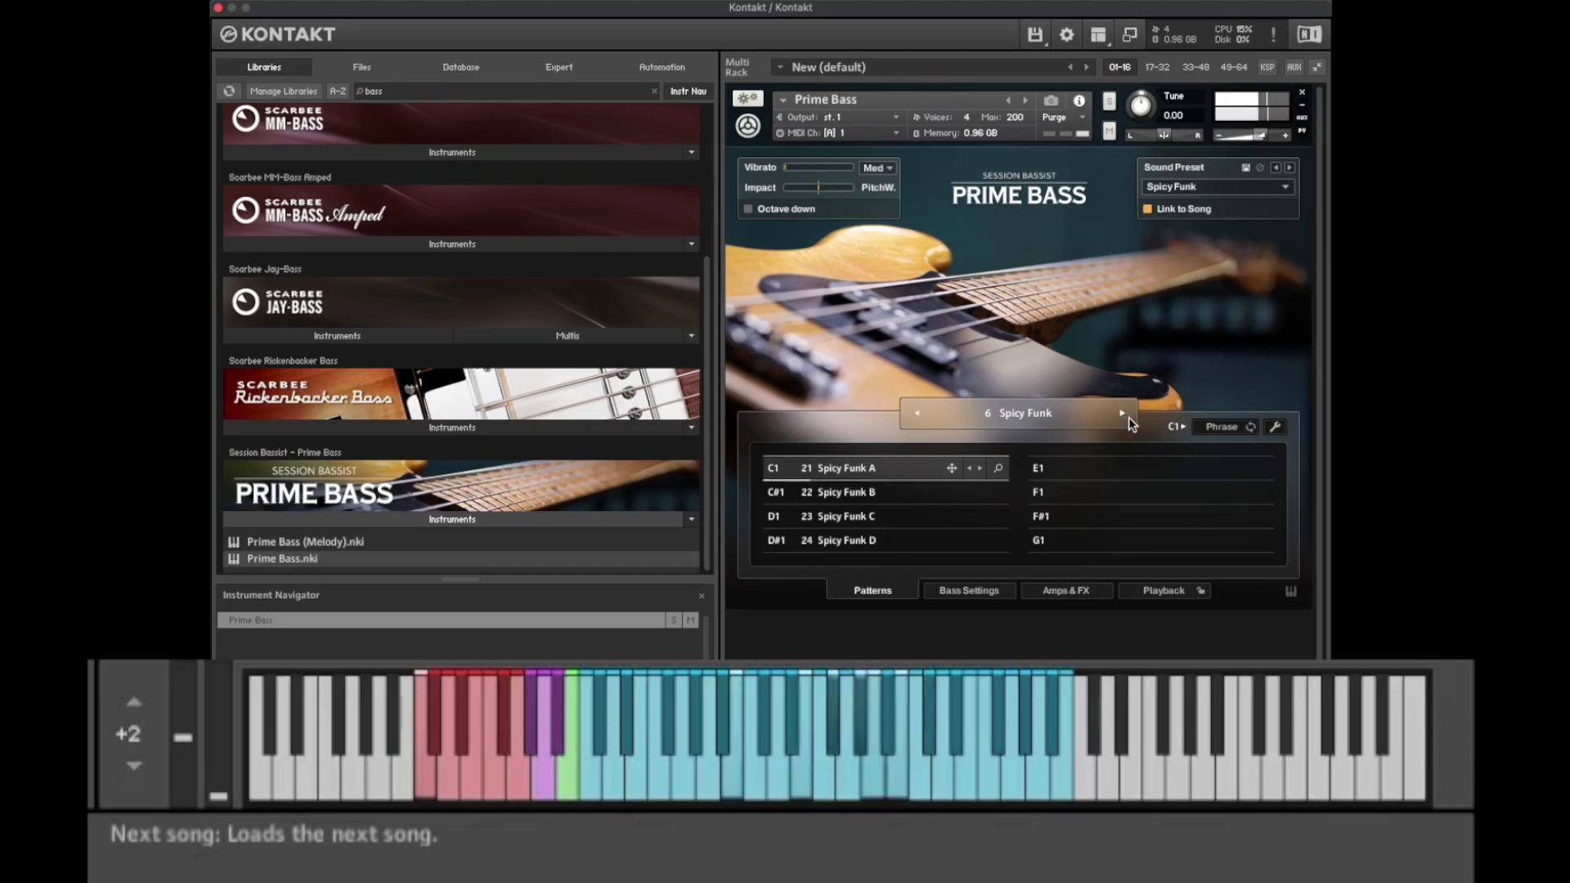
click(1124, 414)
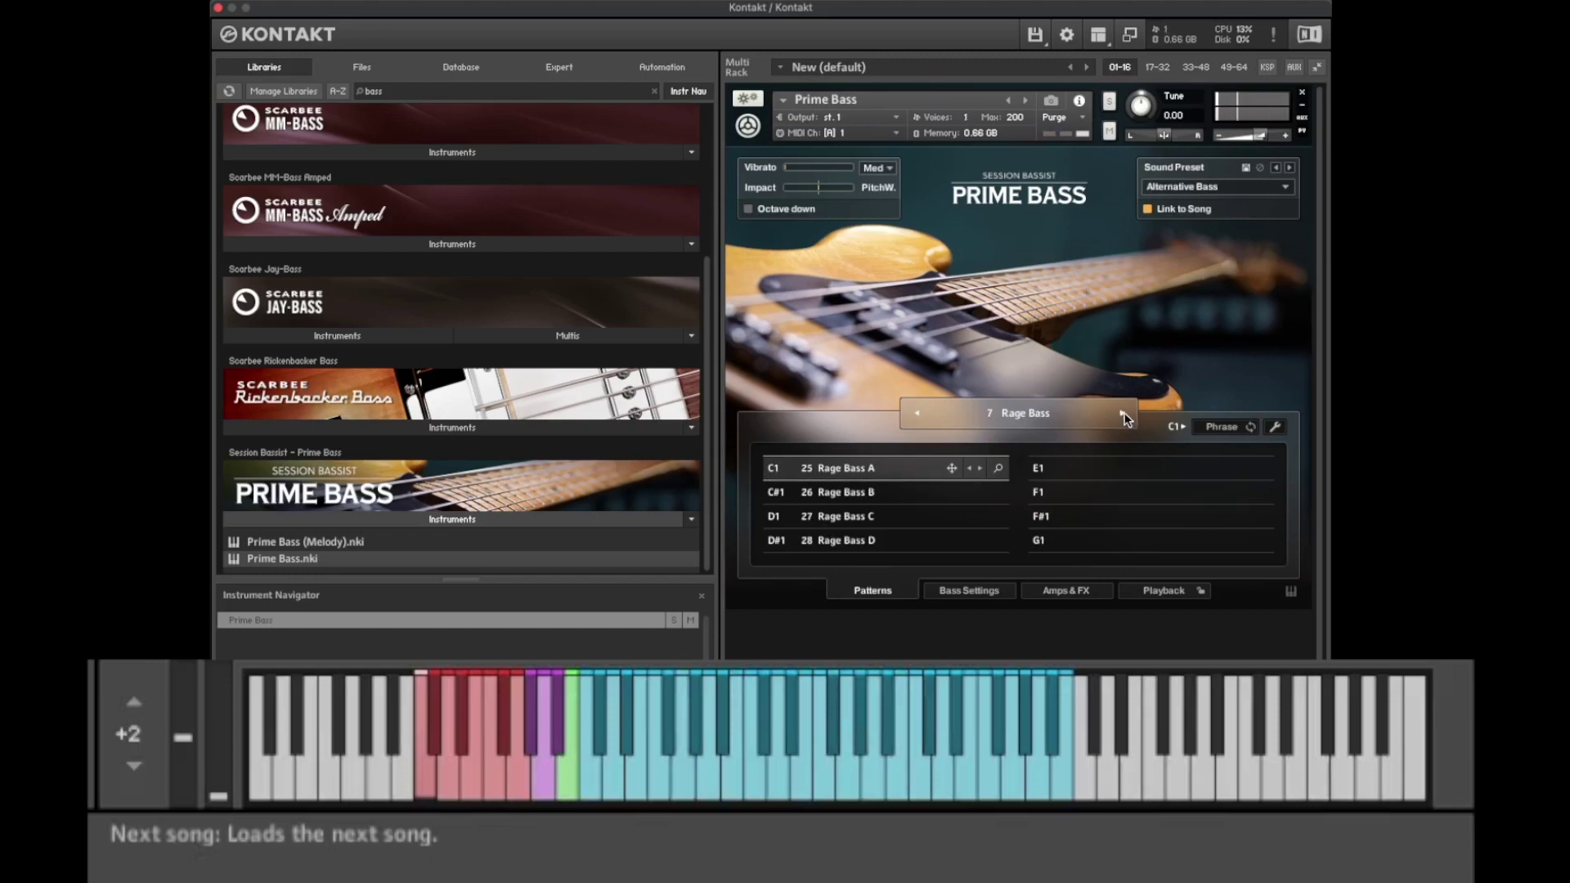
click(1123, 415)
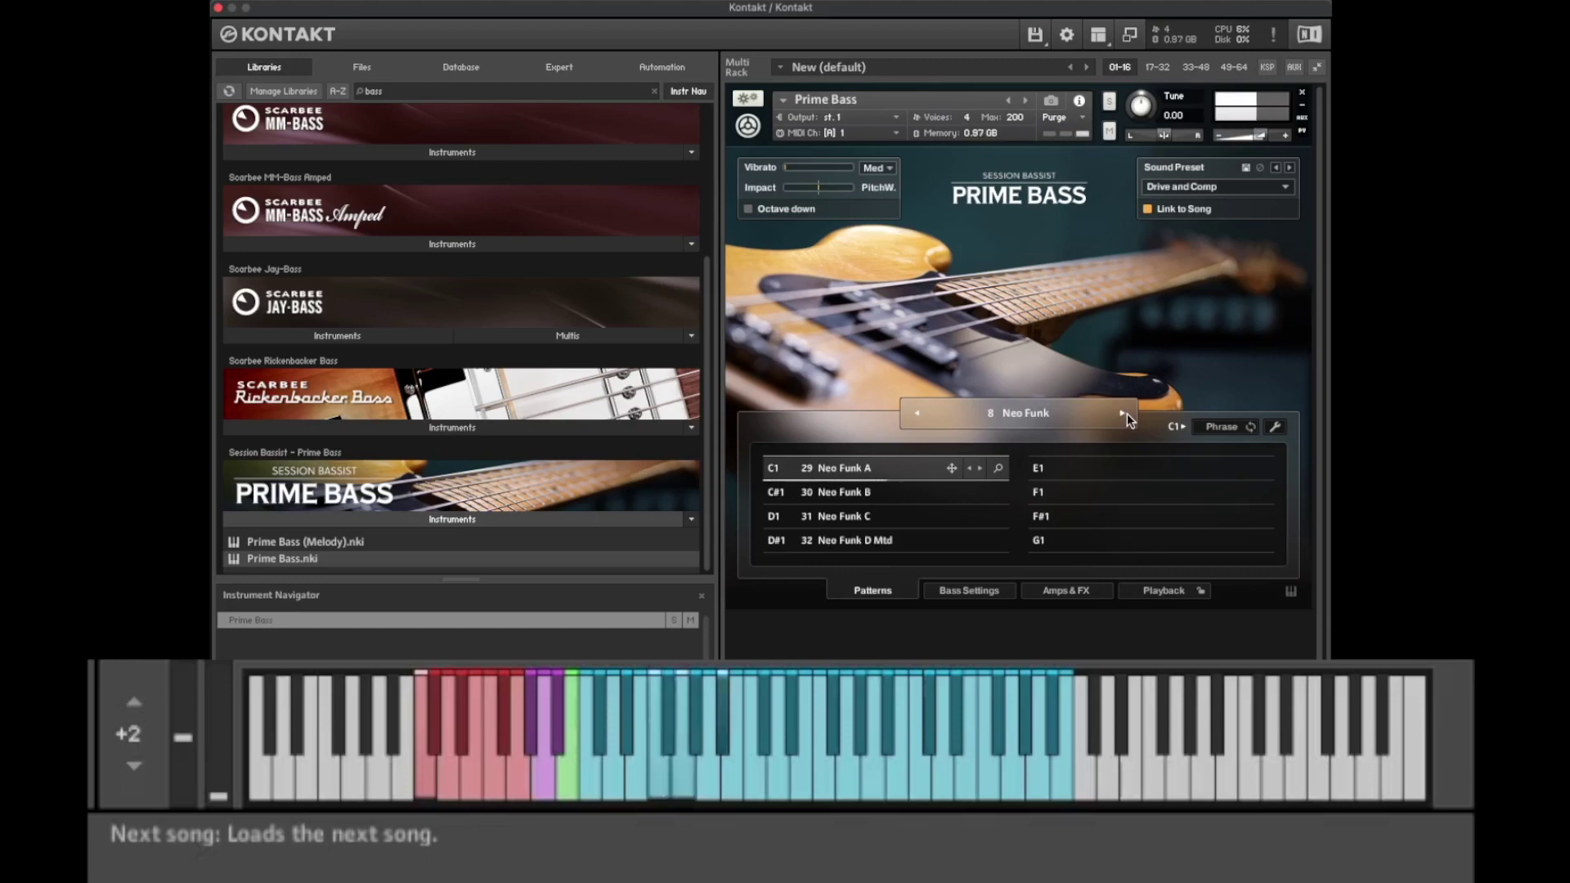
click(1127, 414)
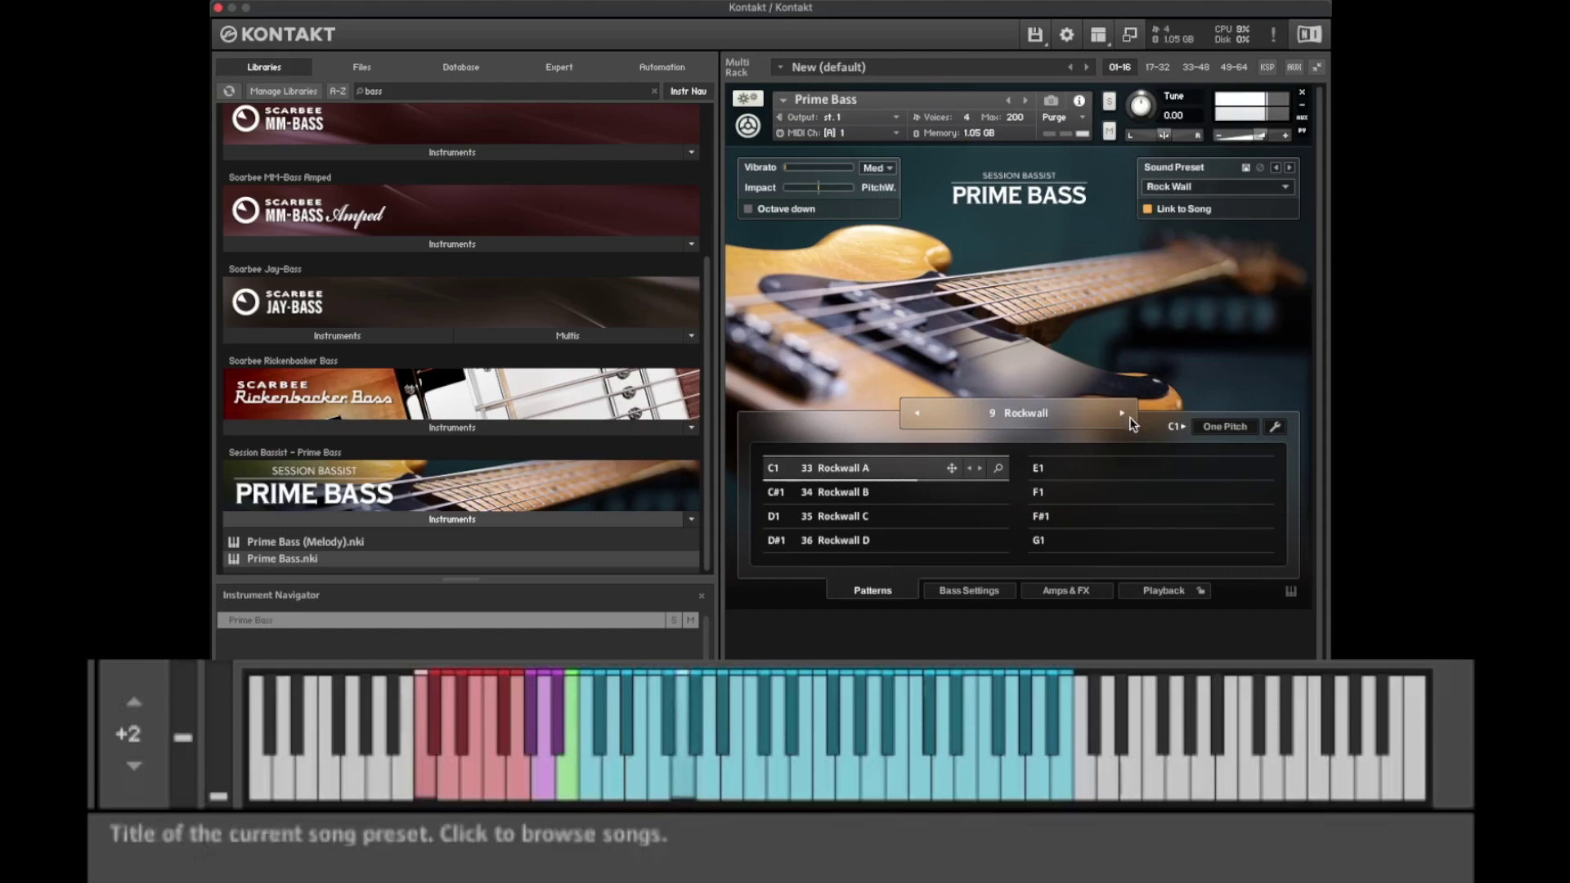
click(1124, 412)
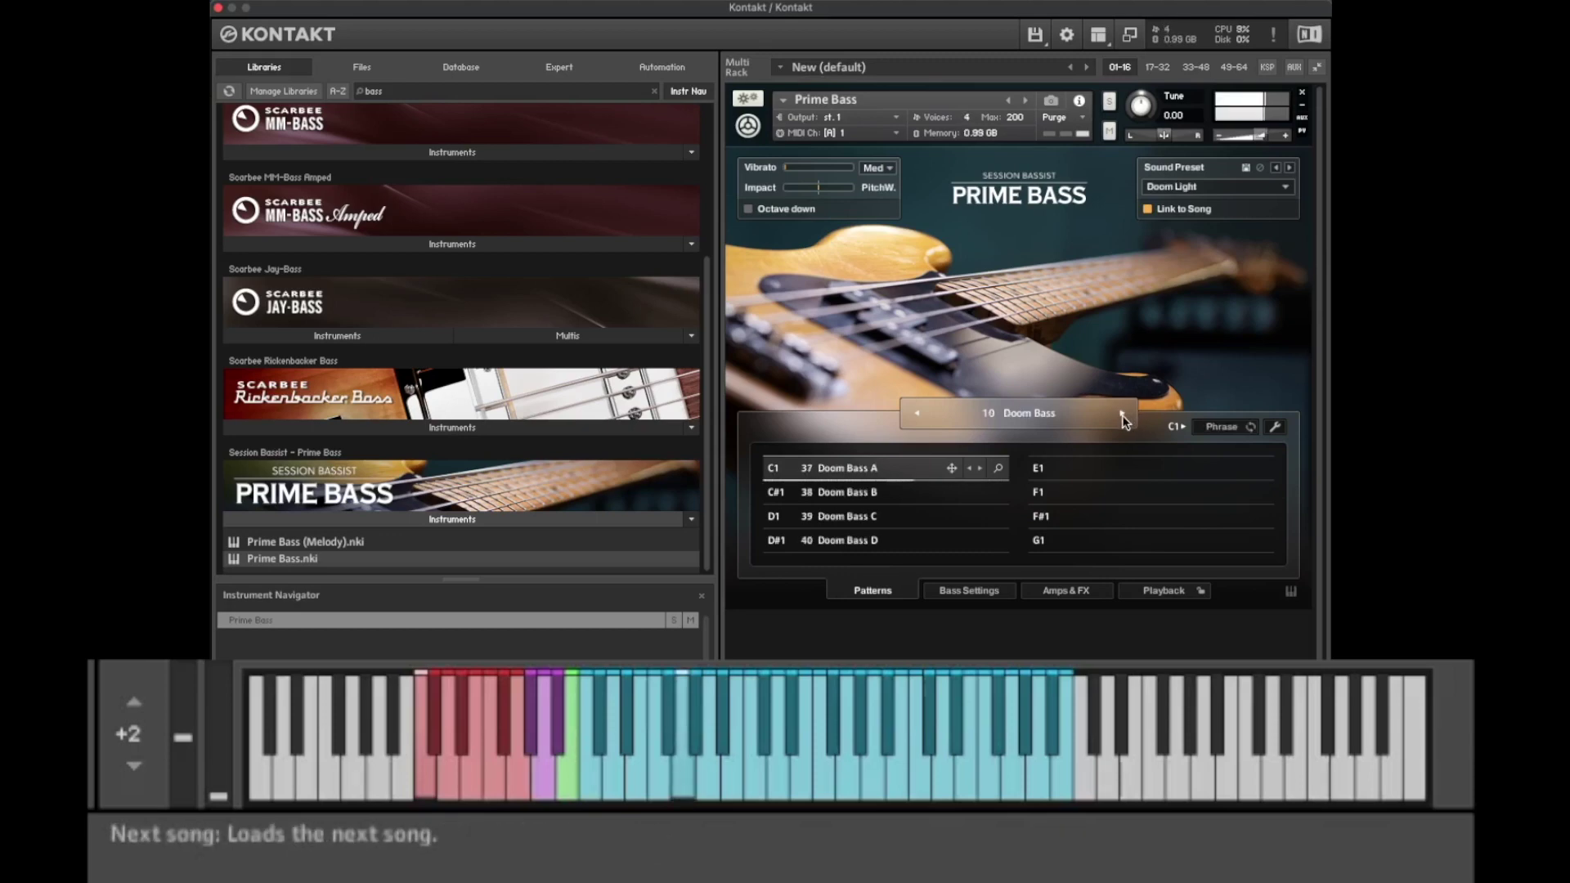
click(1124, 415)
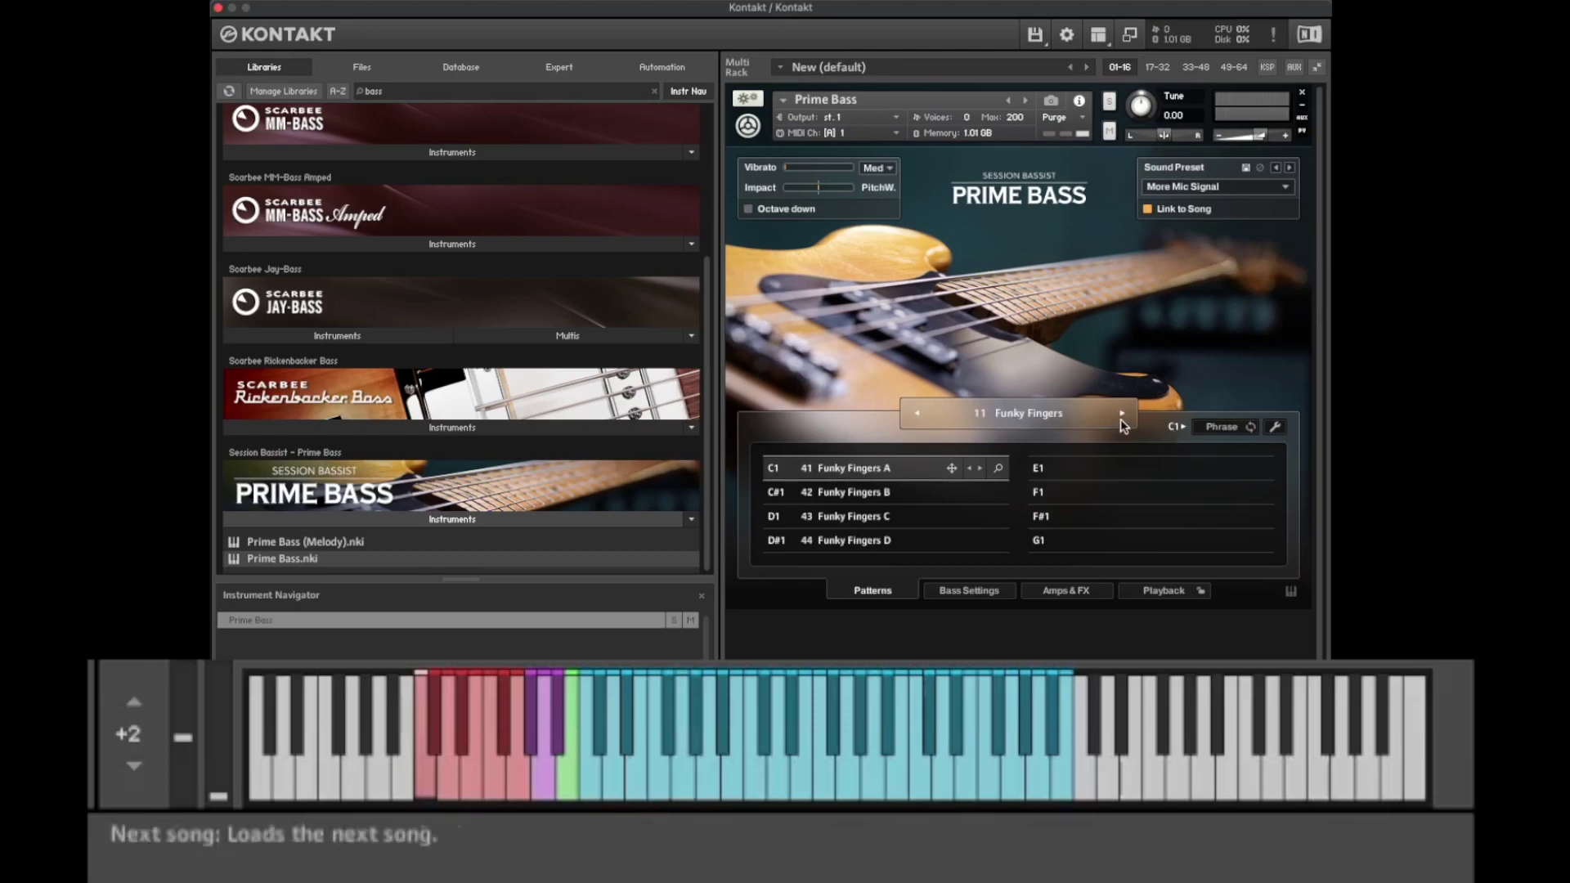
Step: Look through the song browser's list and close it without loading another song
click(1024, 413)
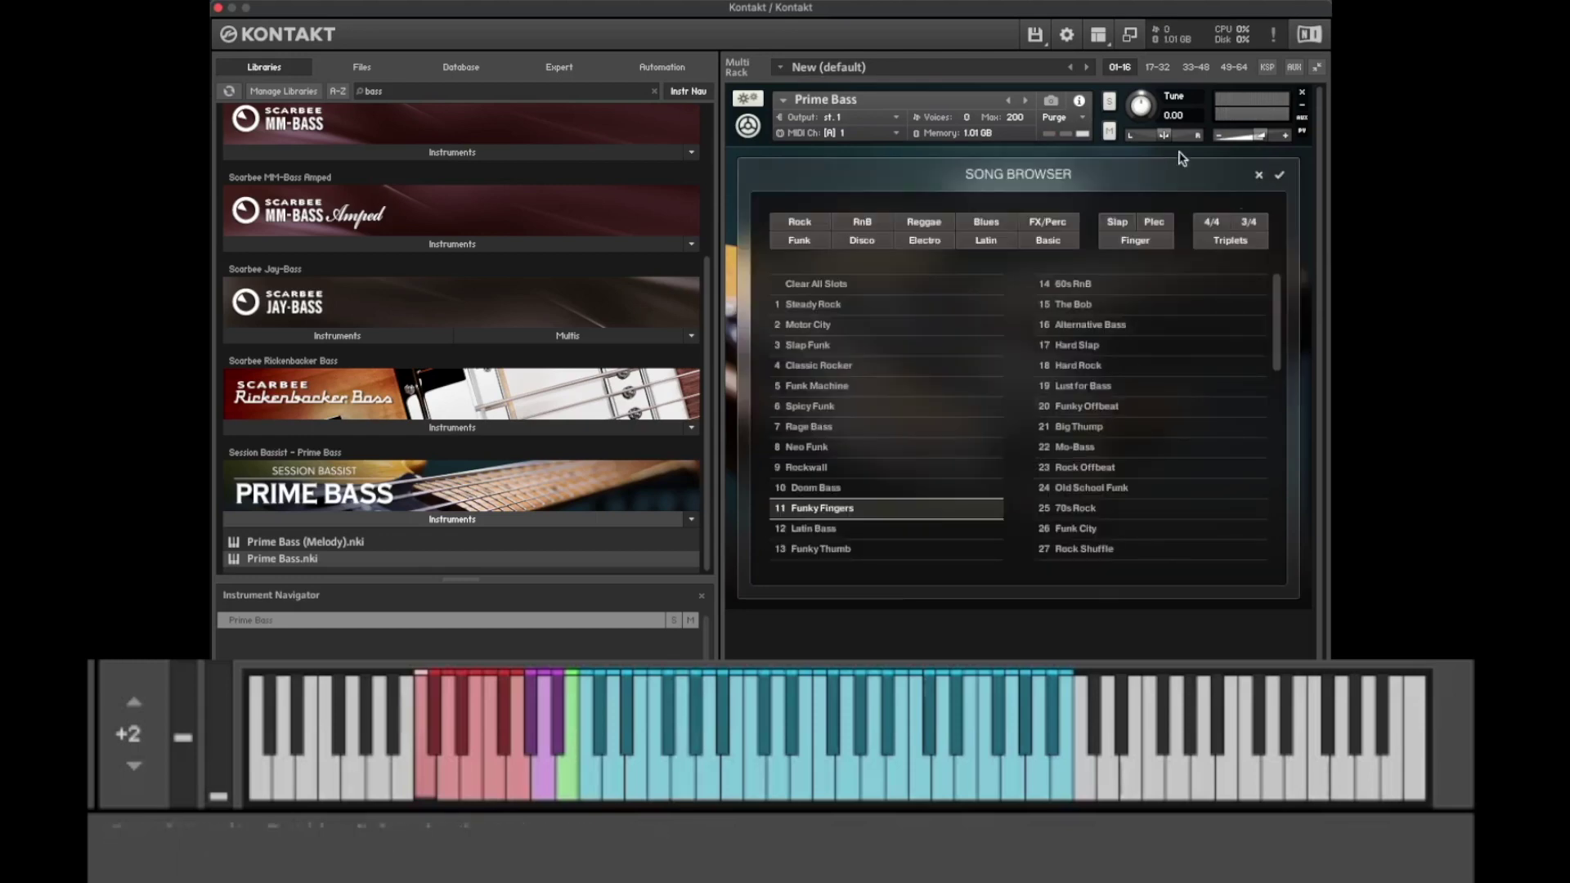
drag(1282, 318, 1294, 264)
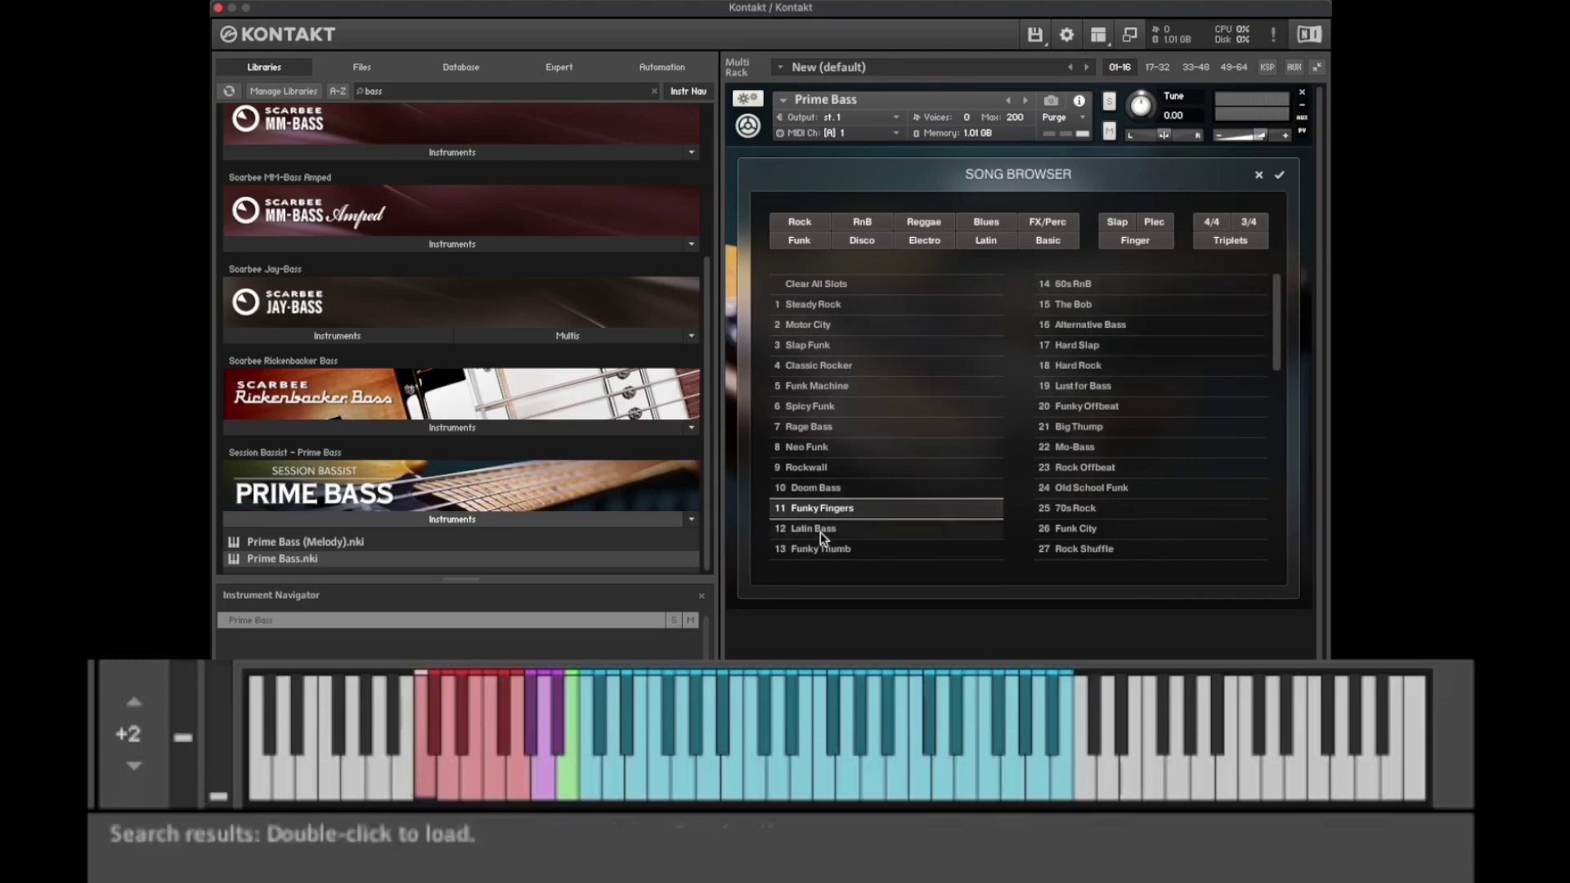
click(1259, 176)
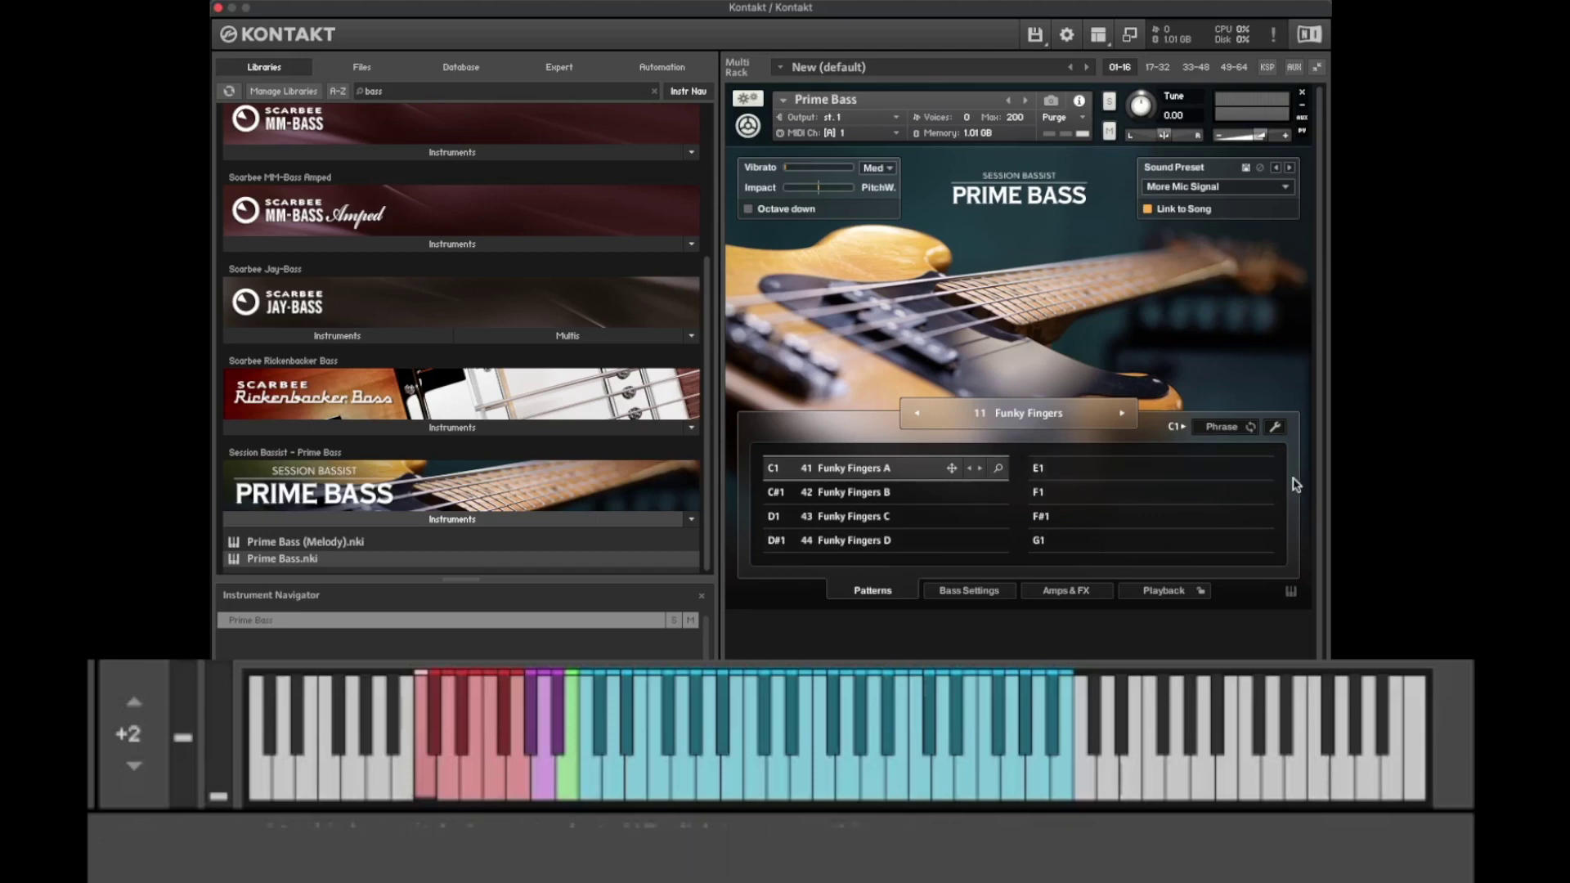
Step: Filter the pattern browser by Muted and load Motor City A Mtd in place of the C1 pattern
click(999, 468)
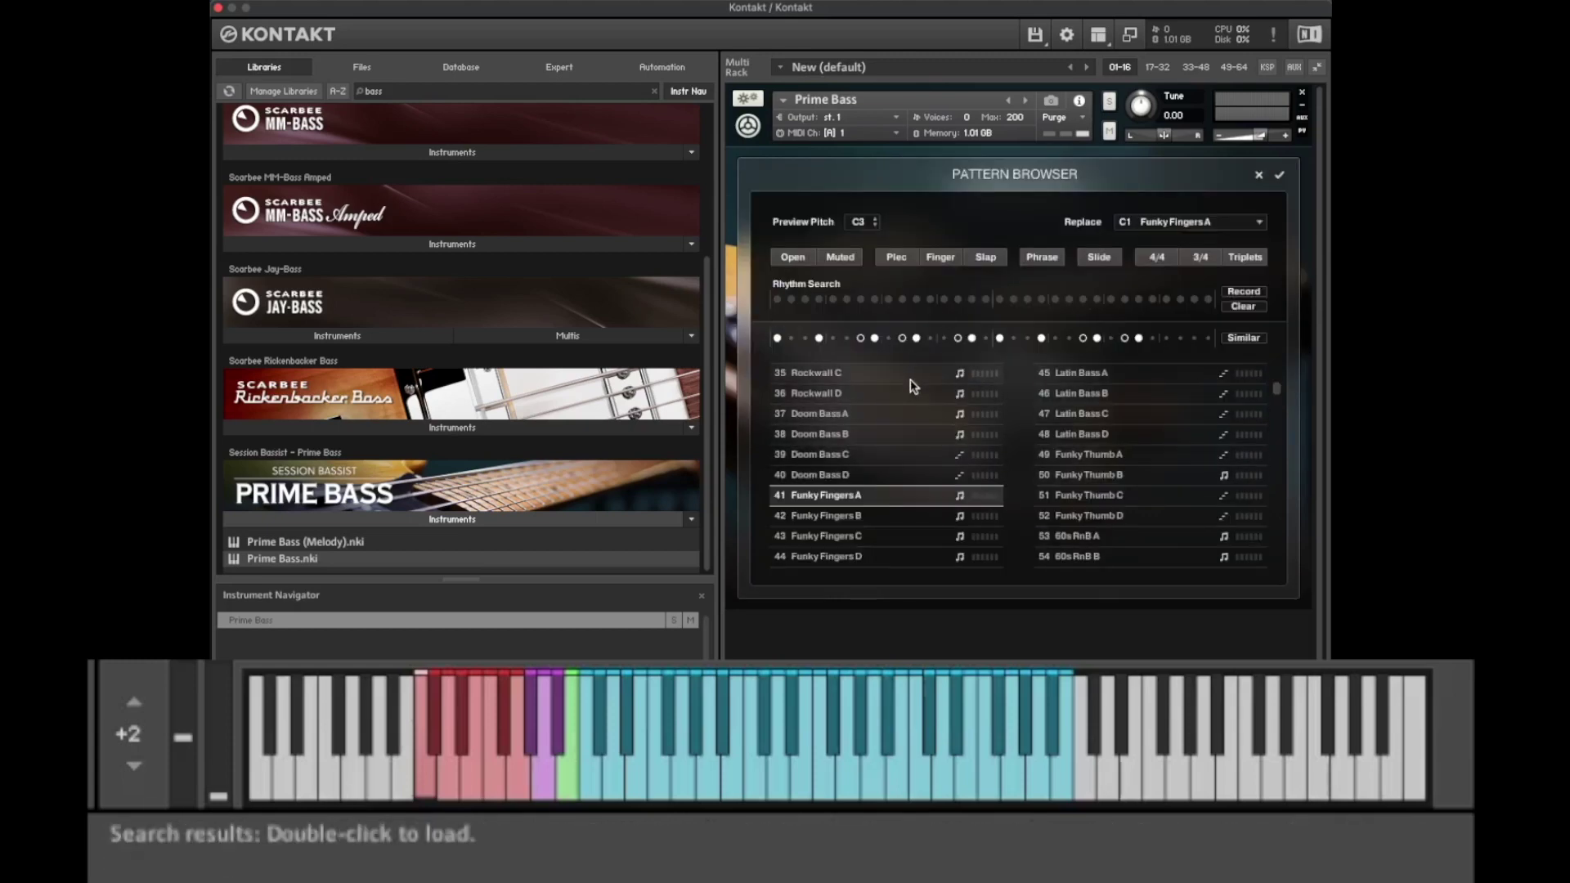
click(843, 266)
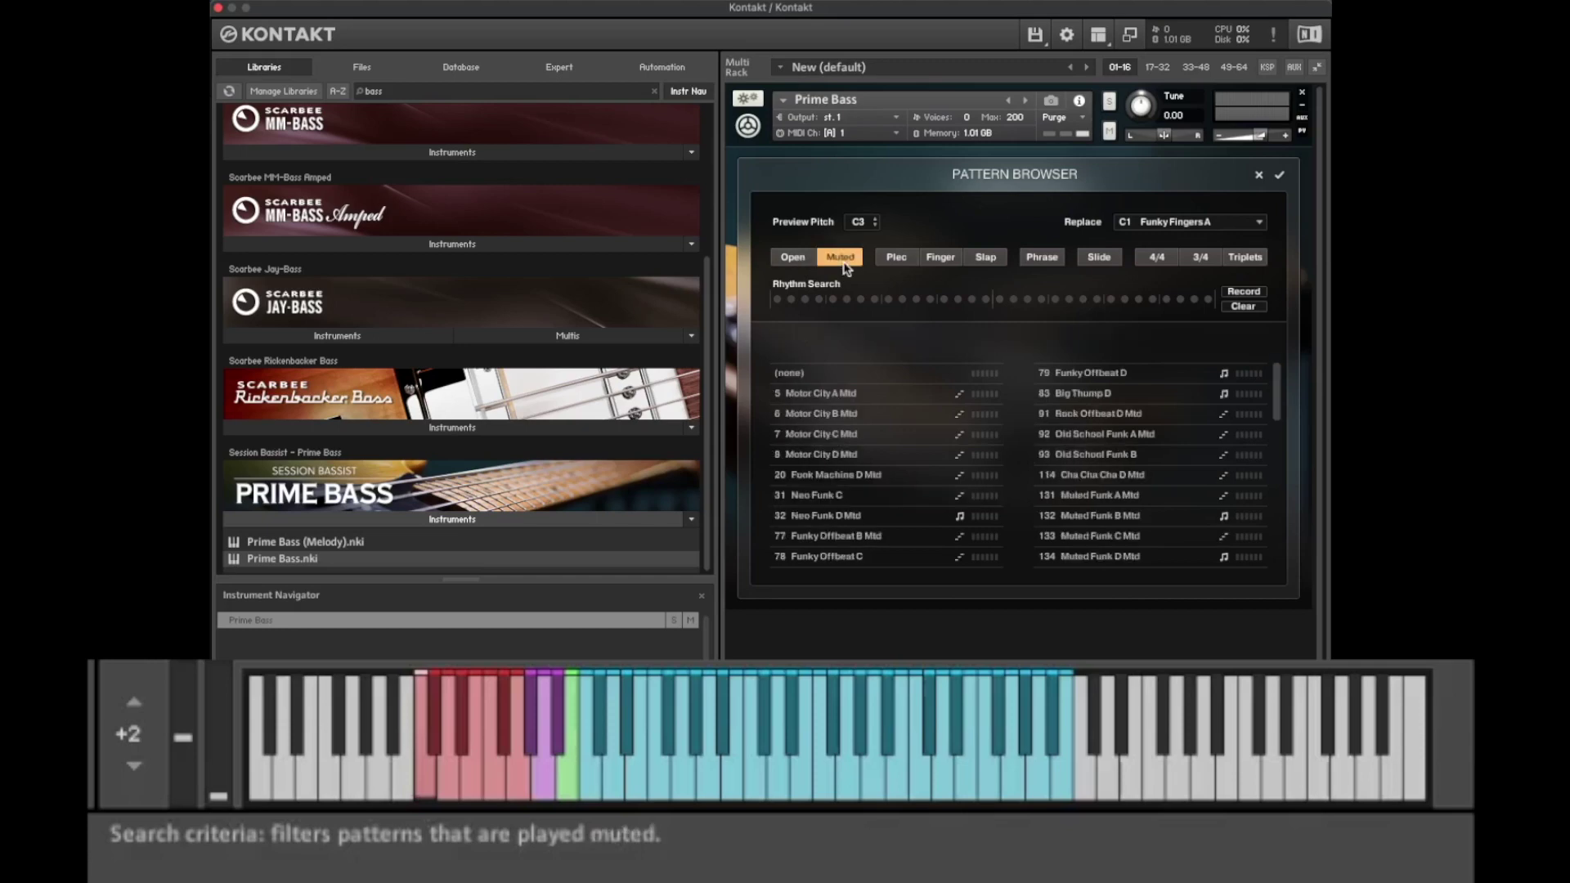
double_click(856, 396)
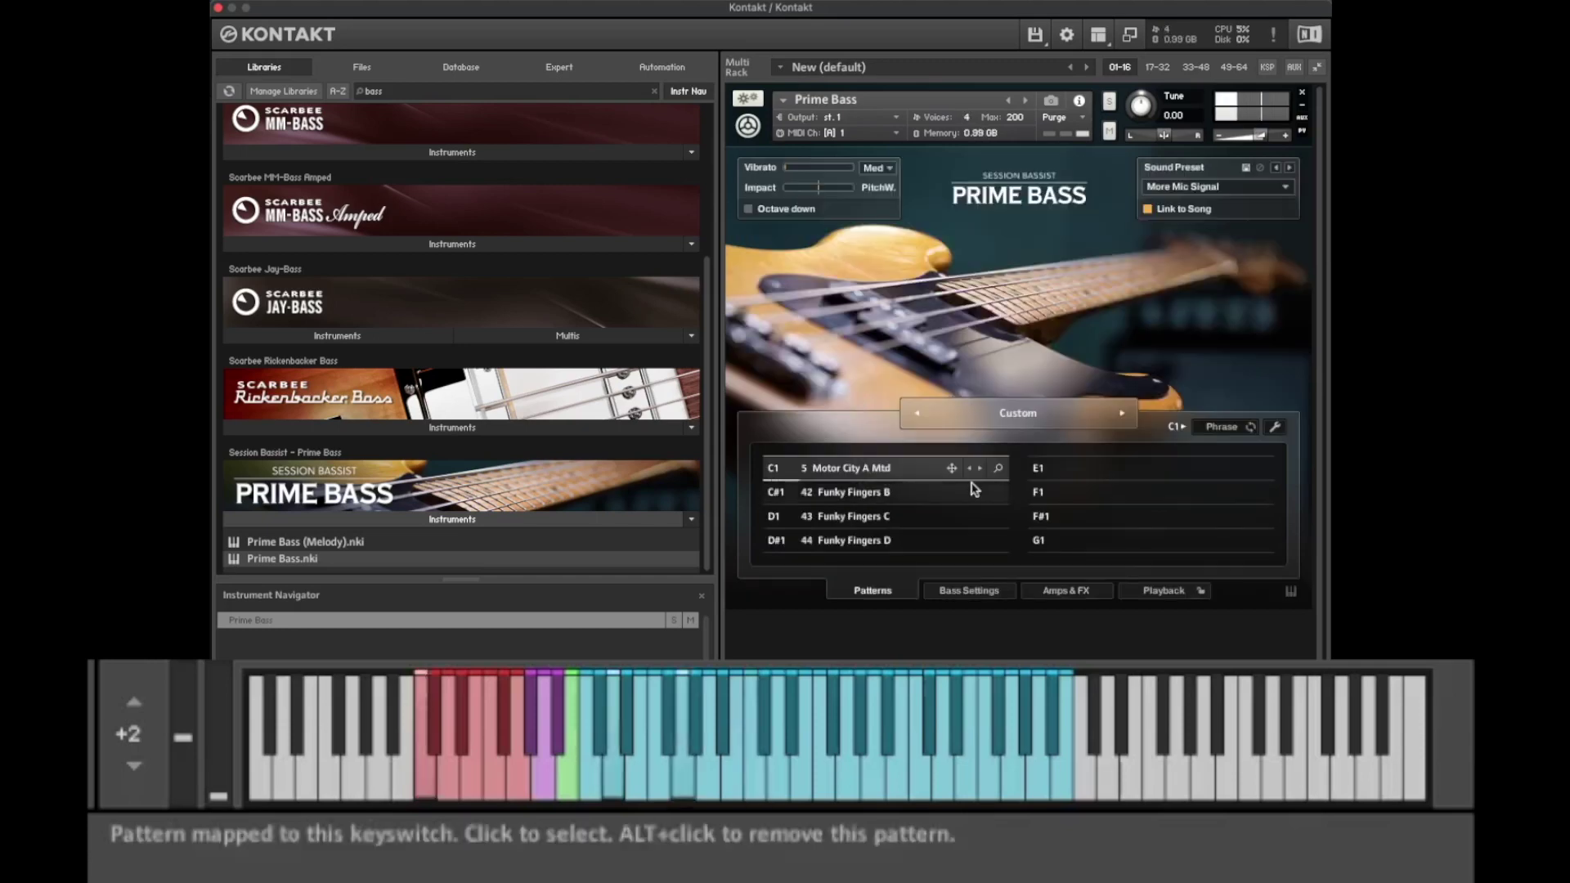
Step: Reopen the pattern browser for C1 and preview Steady Rock C under the Open and Plec filters
click(998, 468)
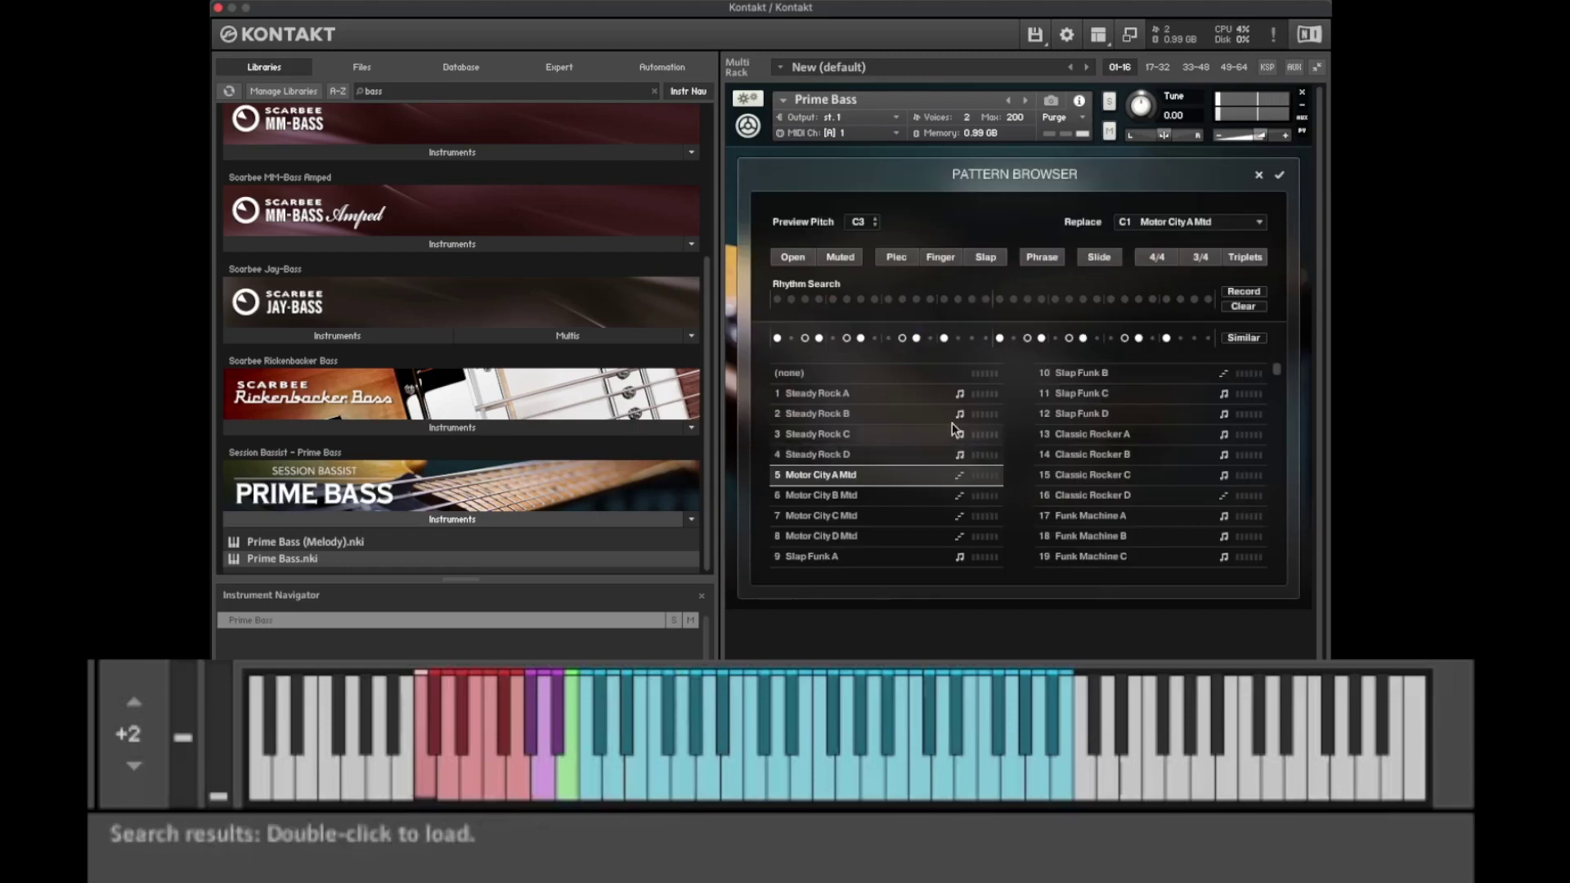
click(792, 257)
click(879, 446)
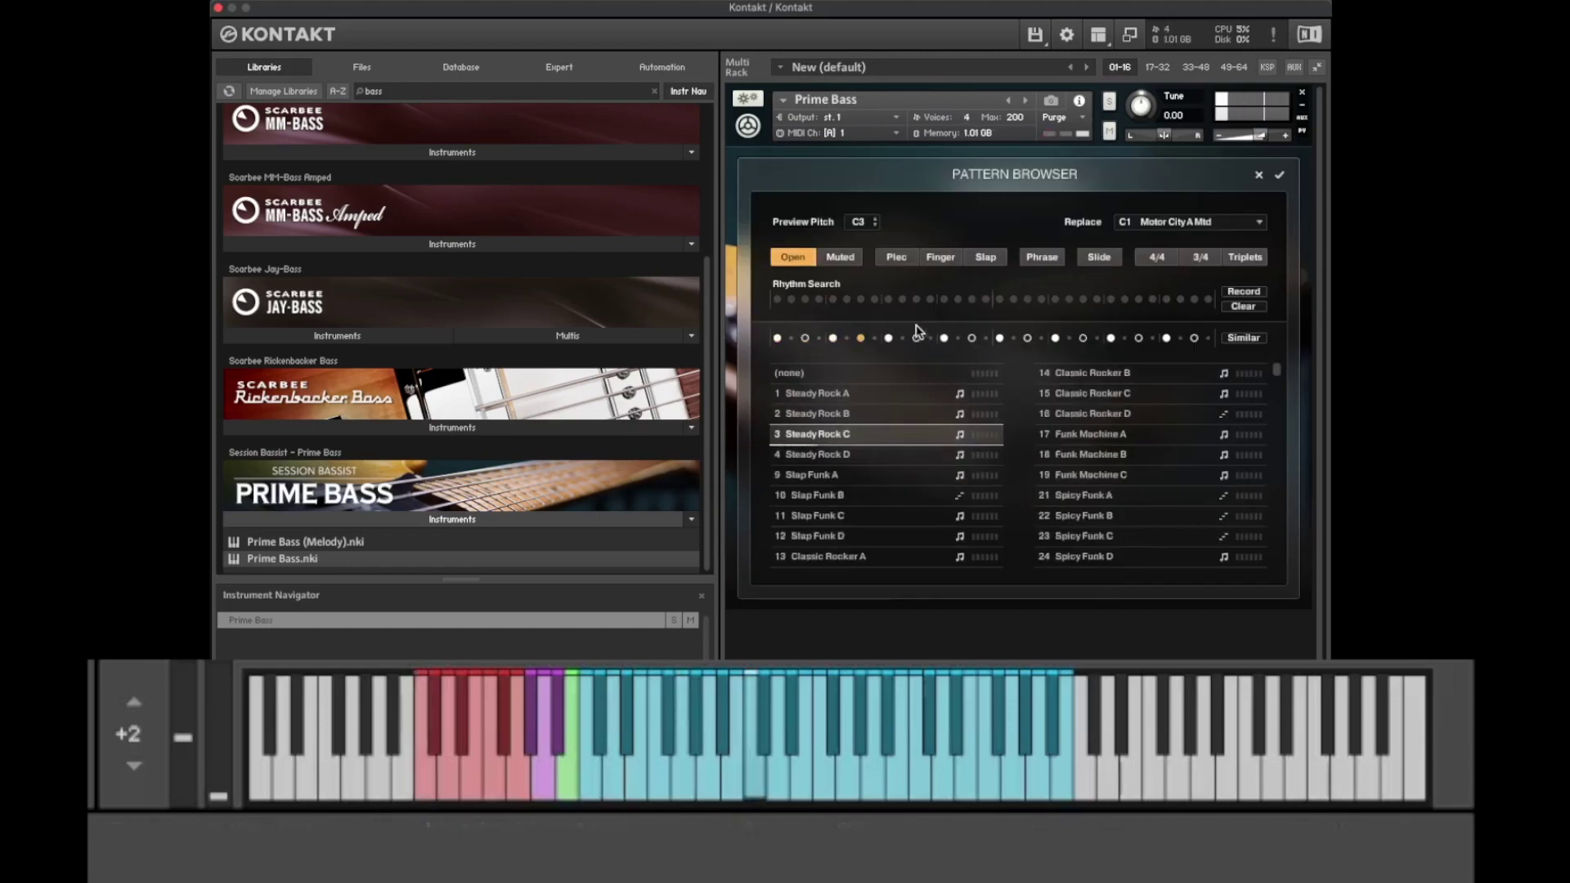
click(896, 256)
click(793, 257)
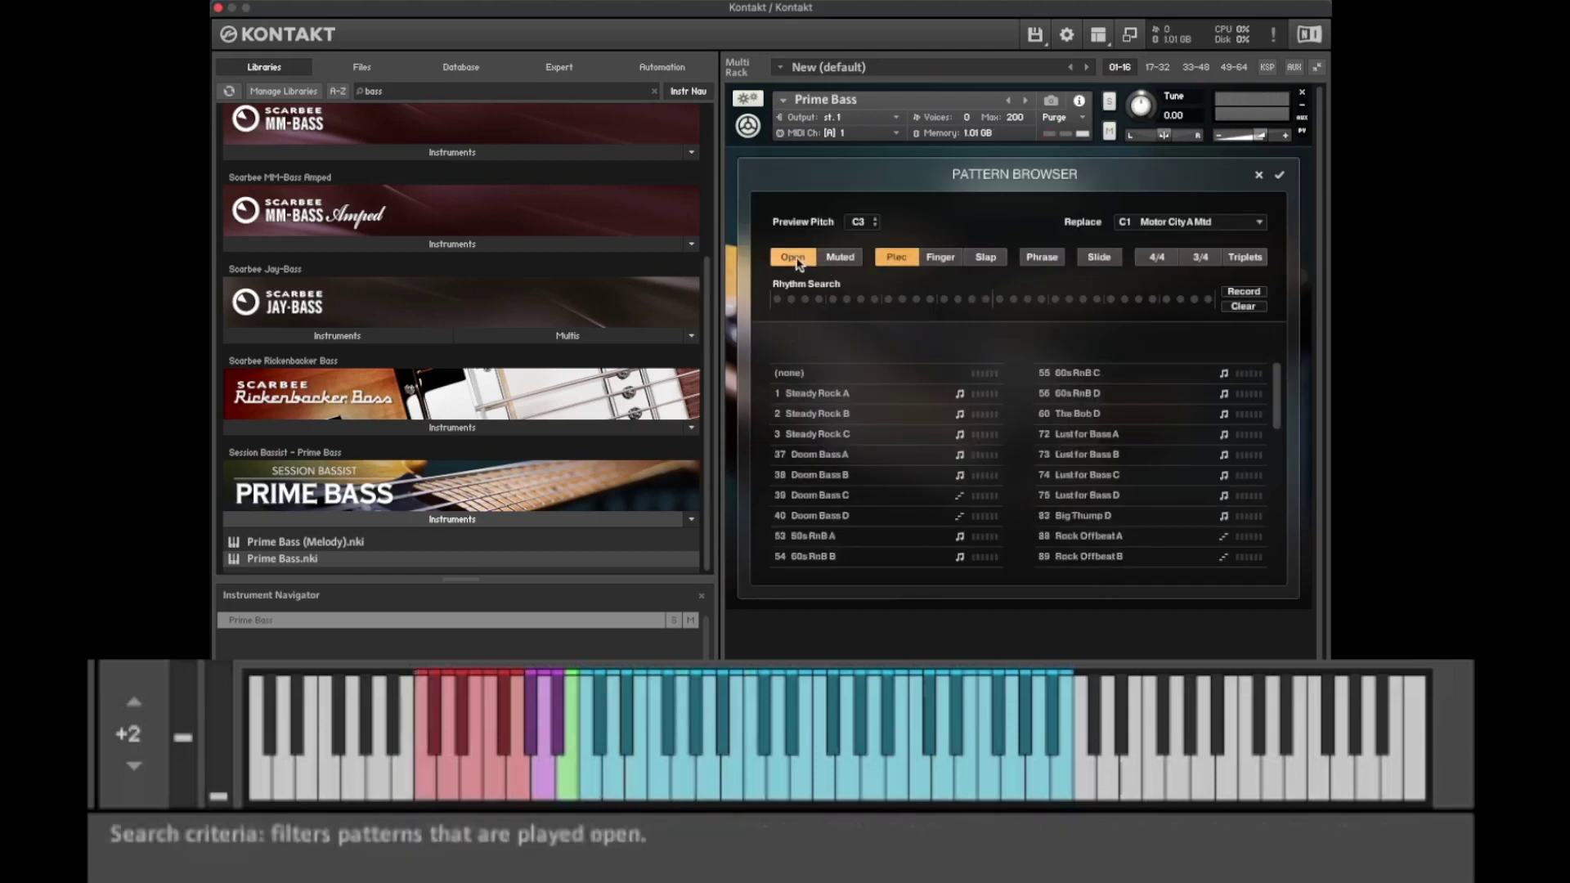
click(859, 400)
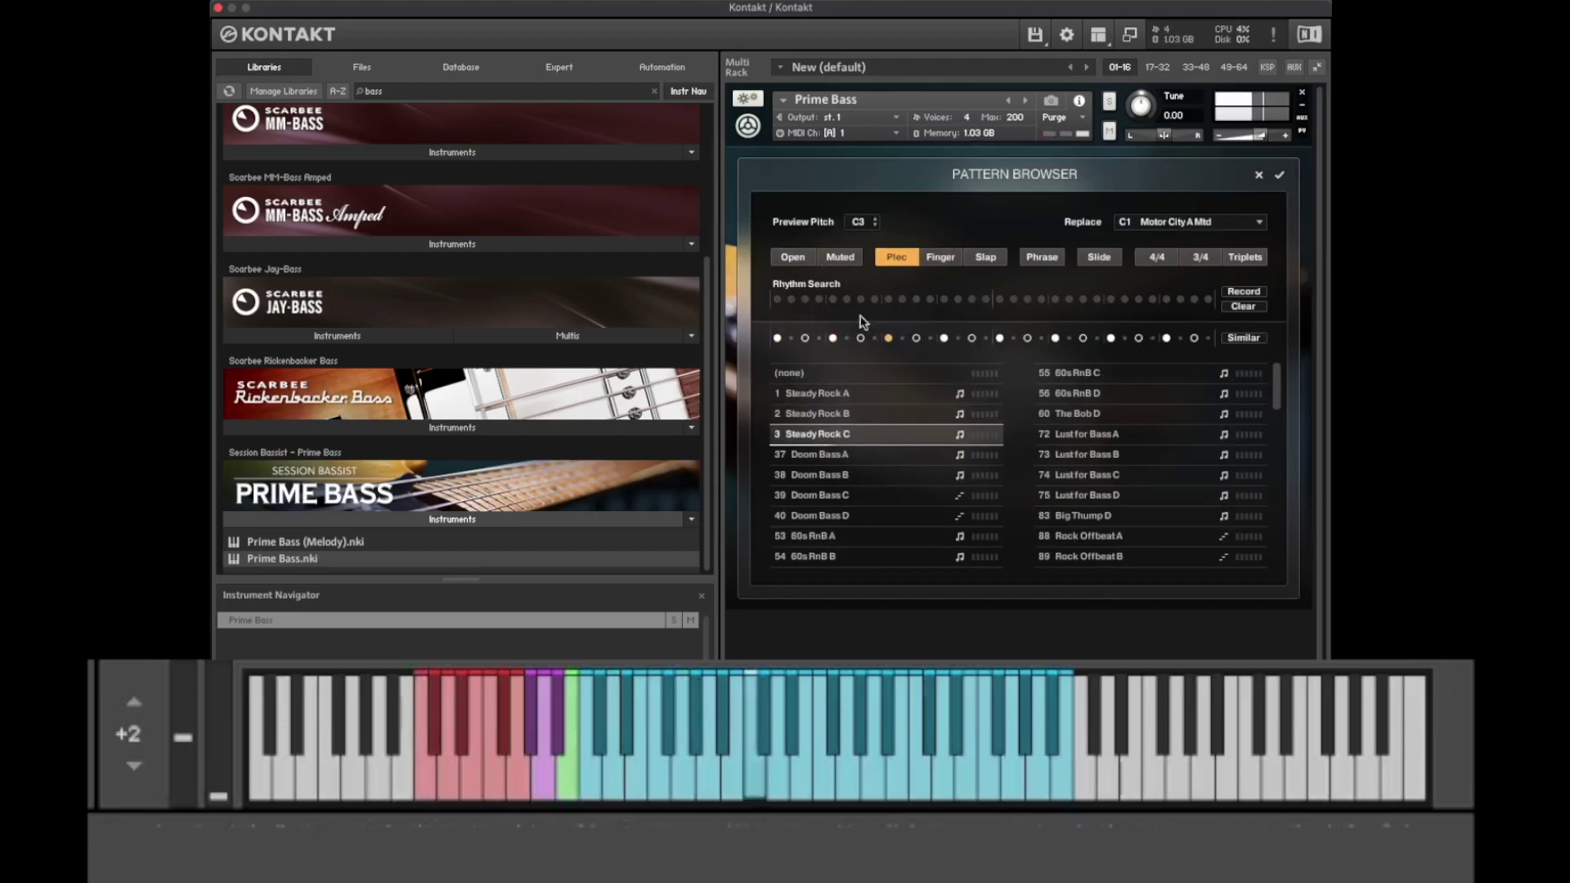
Step: Preview Motor City C Mtd under the Finger filter and Slap Funk B under the Slap filter, and clear the filter
click(896, 257)
click(940, 257)
click(880, 452)
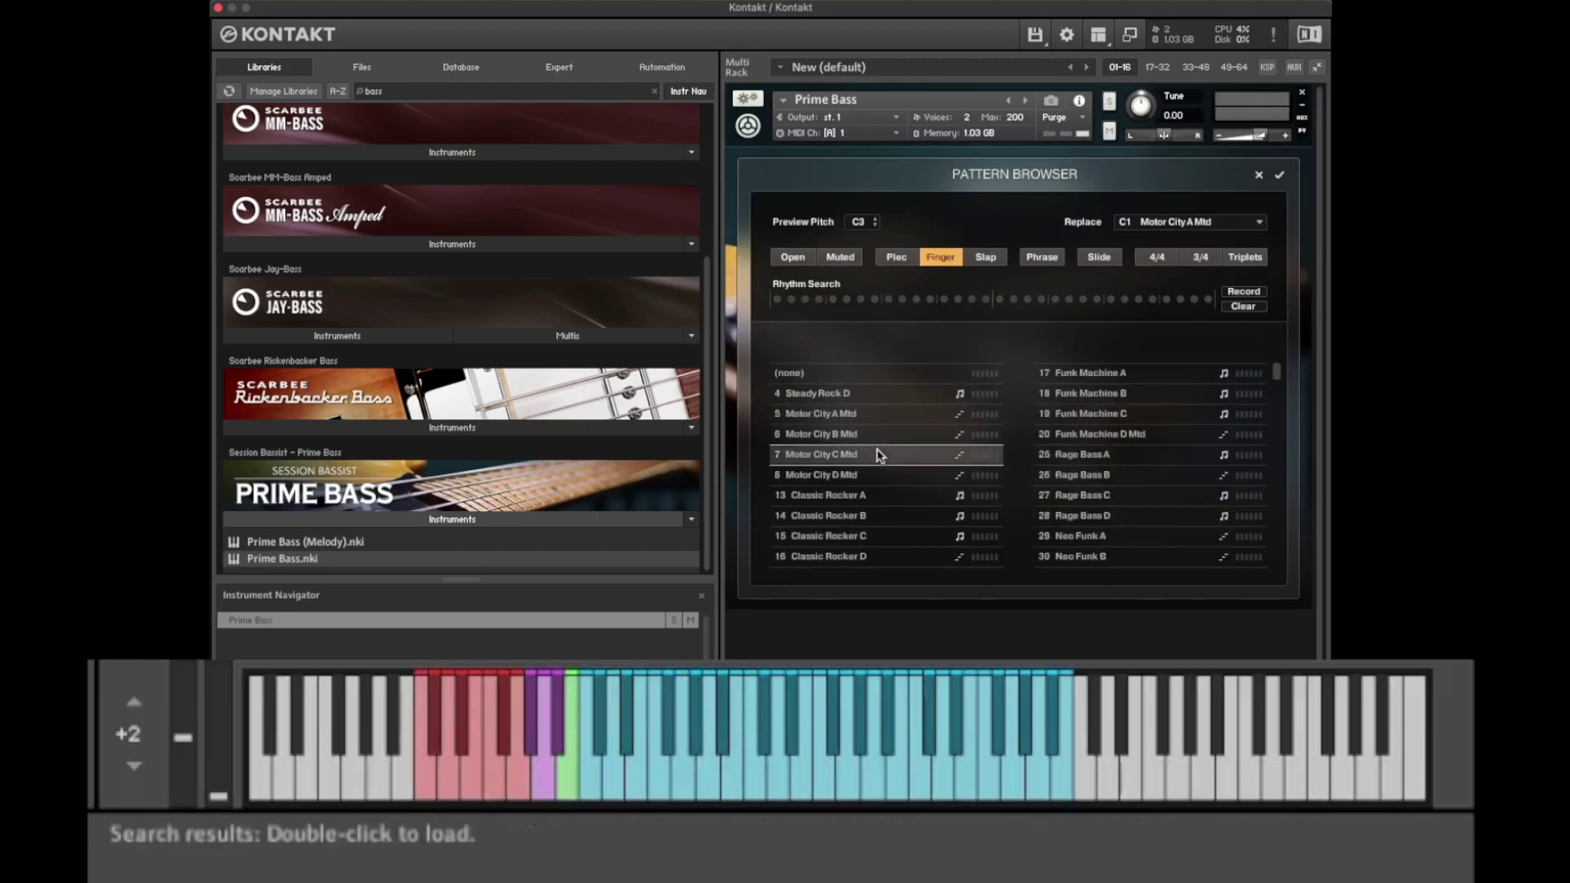
click(984, 258)
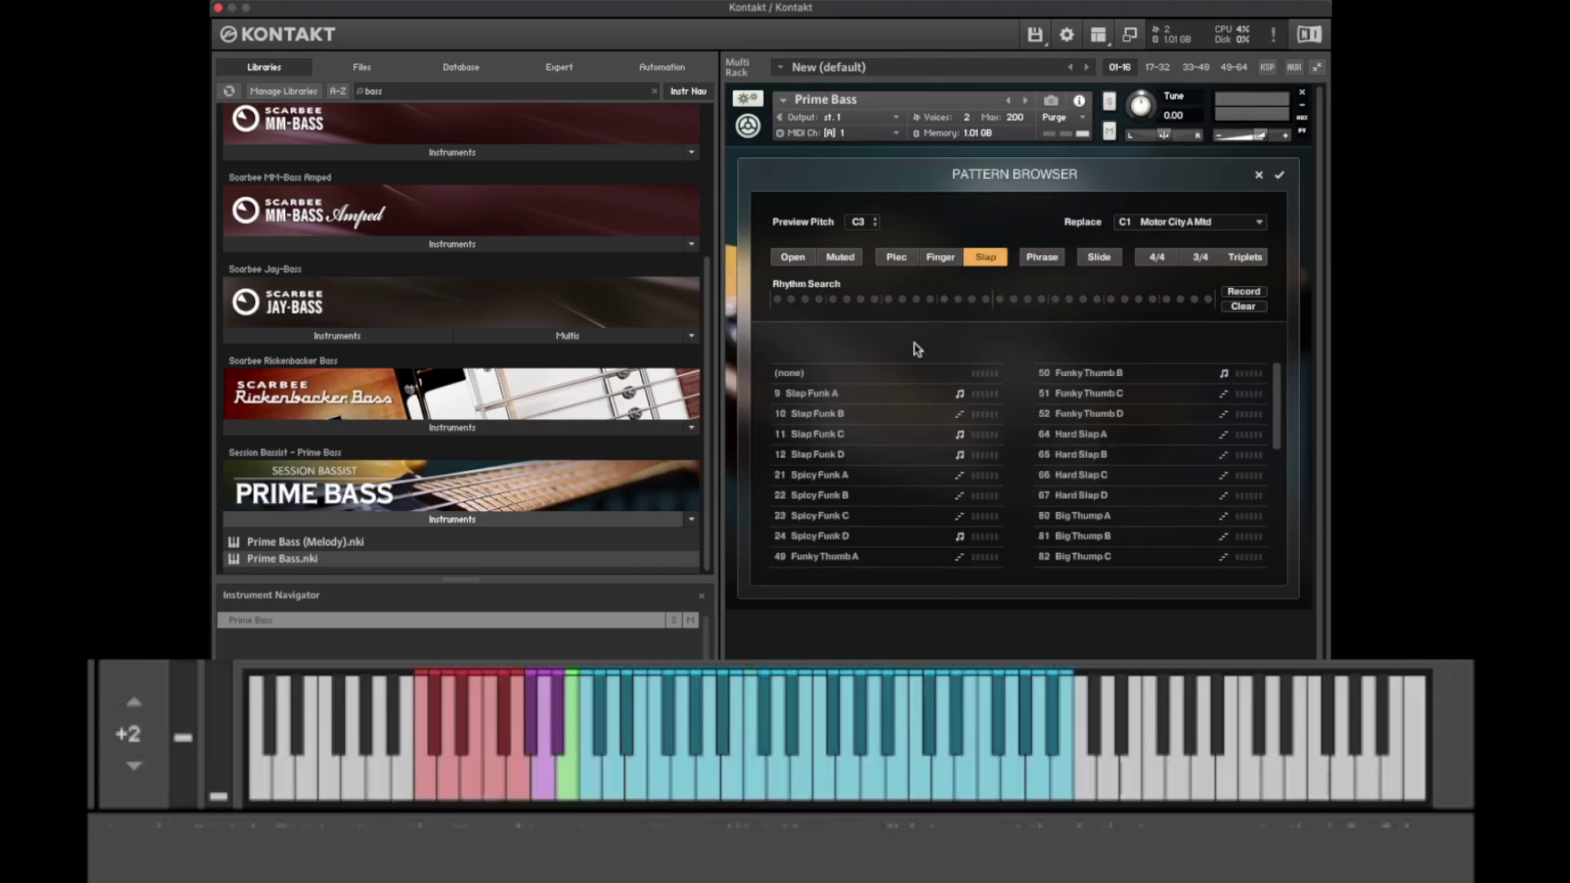
click(871, 413)
click(985, 258)
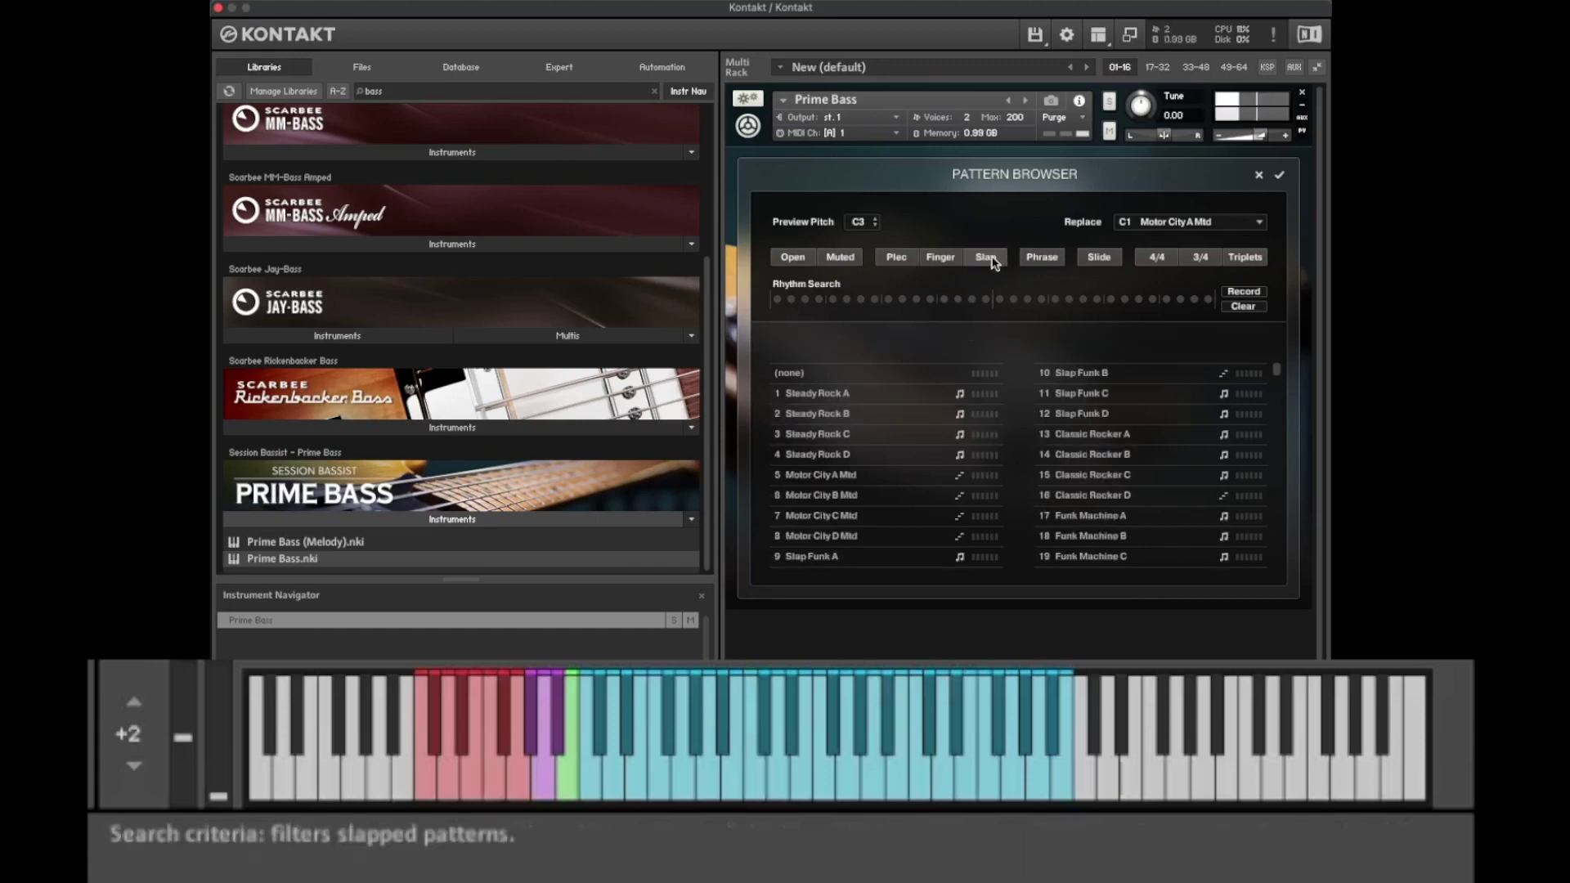
Step: Try the Phrase filter, preview Classic Rocker B under the Slide filter, and clear the filter
click(1043, 258)
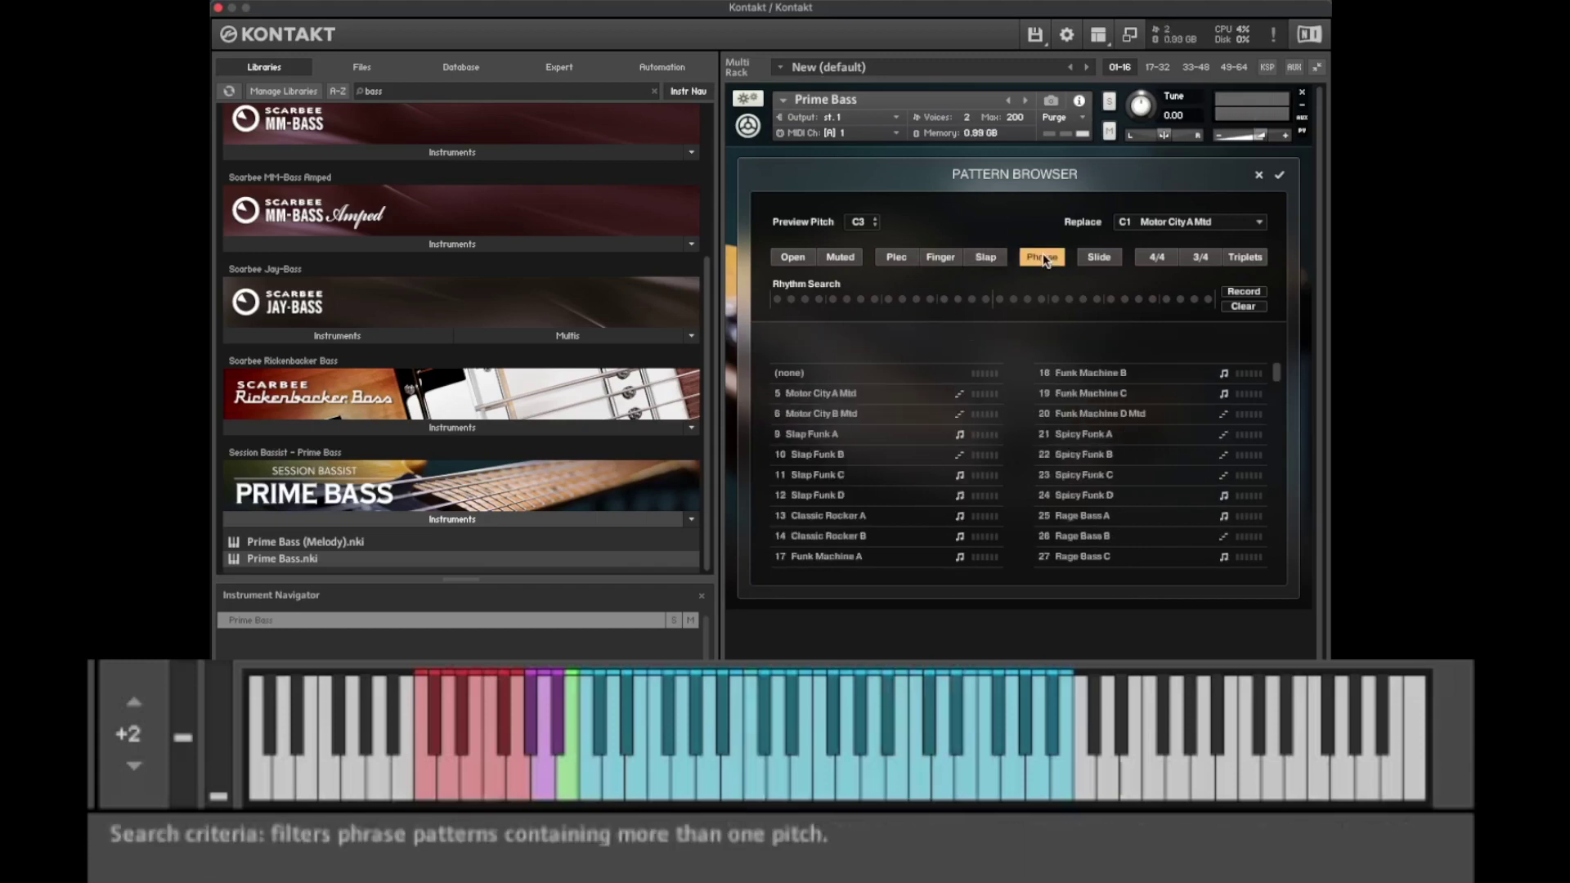
click(1099, 259)
click(890, 433)
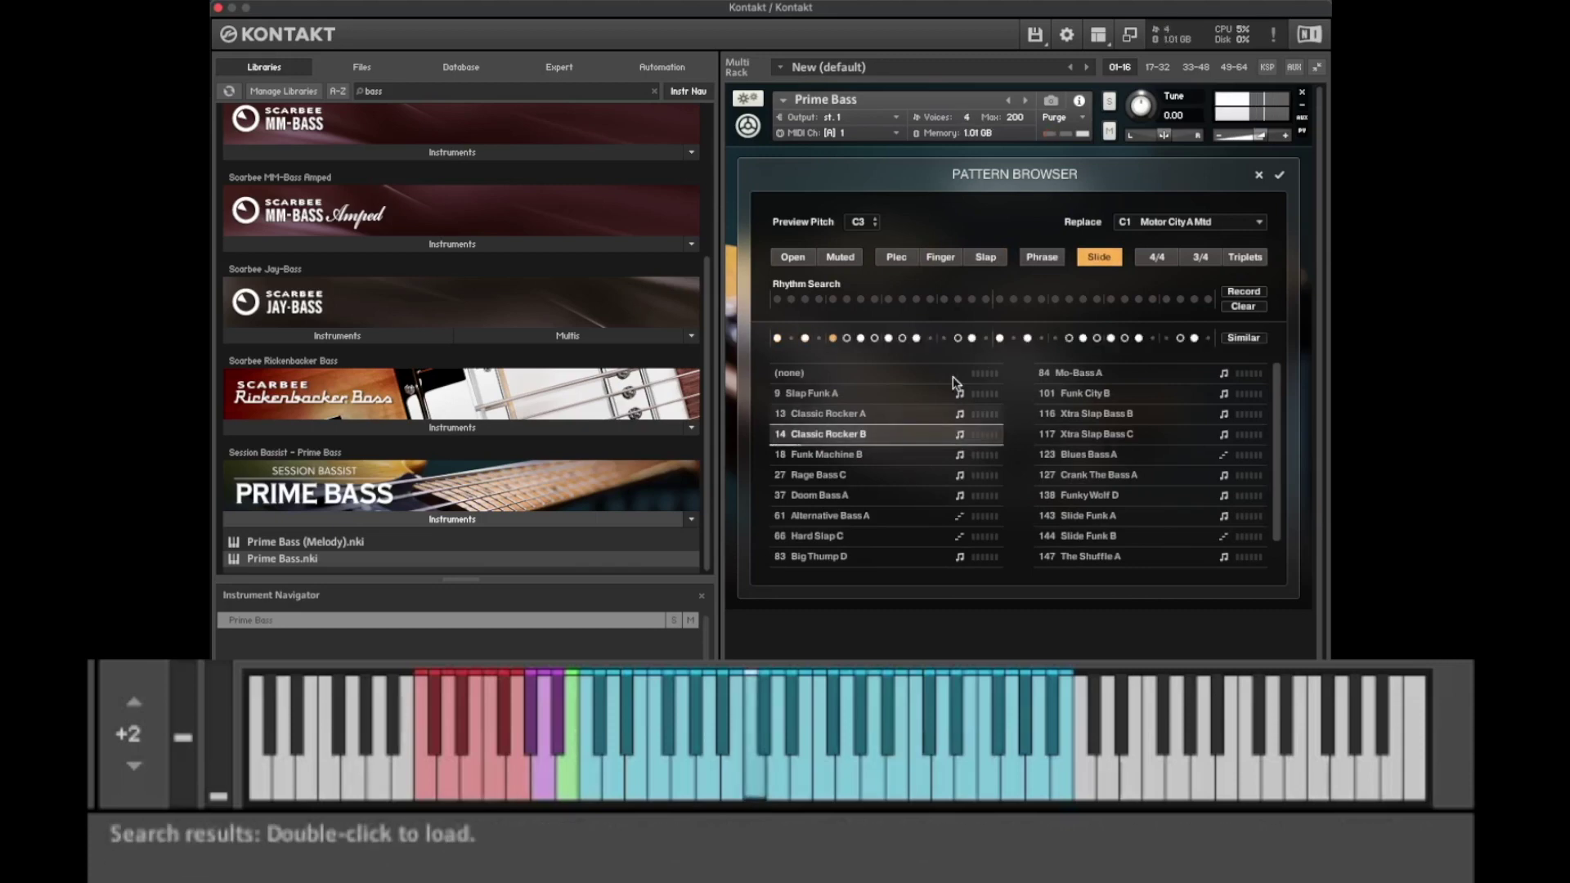
click(1099, 258)
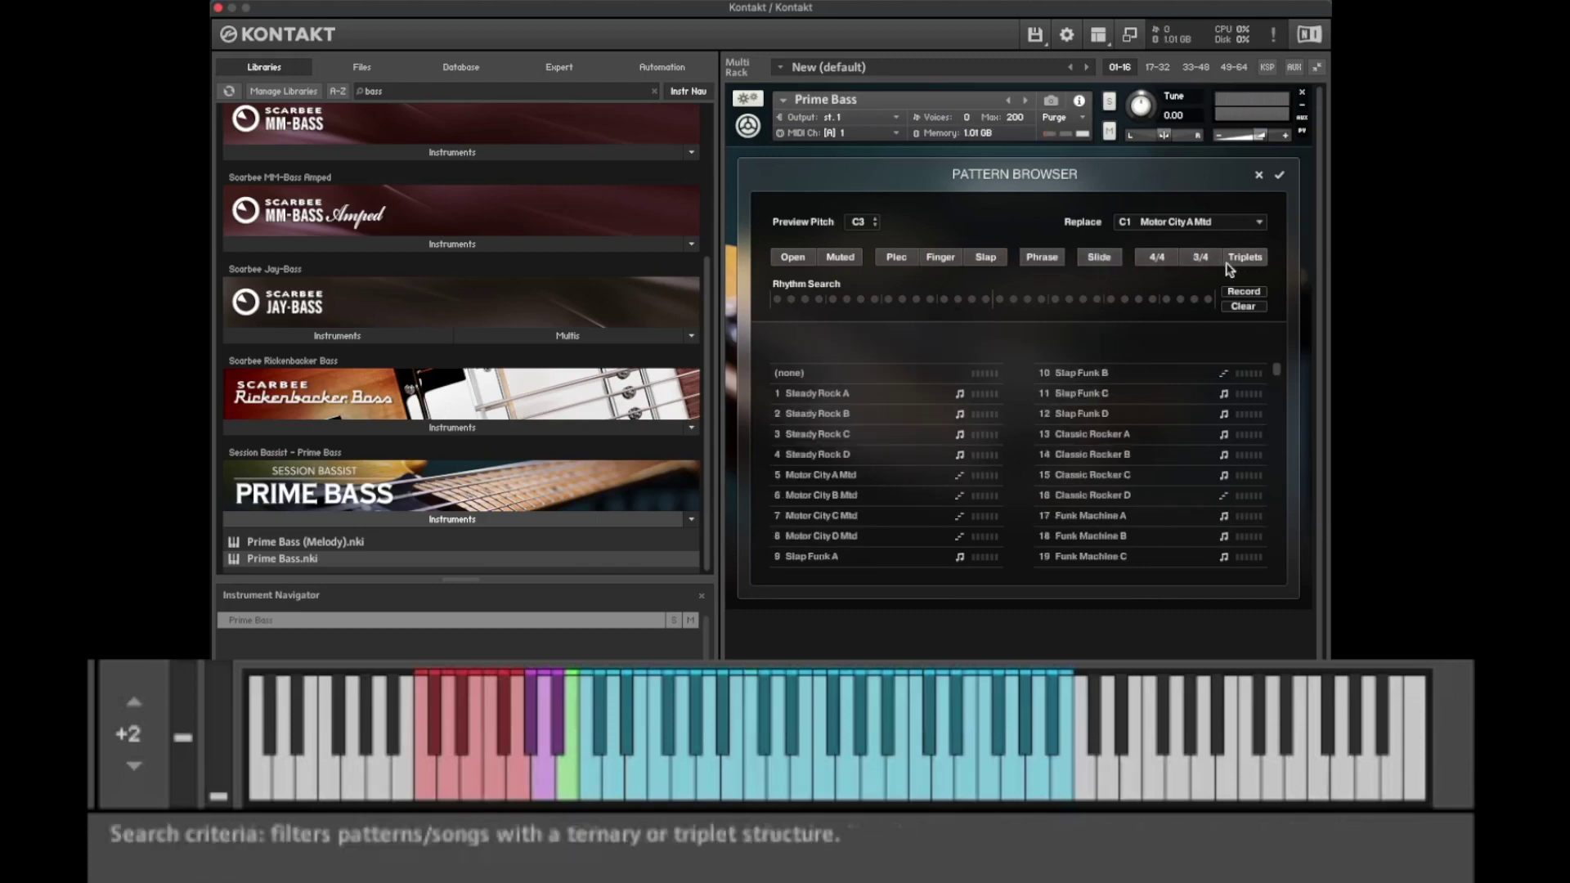
Step: Search for patterns matching a rhythm with hits on steps 1, 4, 5, 6 and 9
click(777, 300)
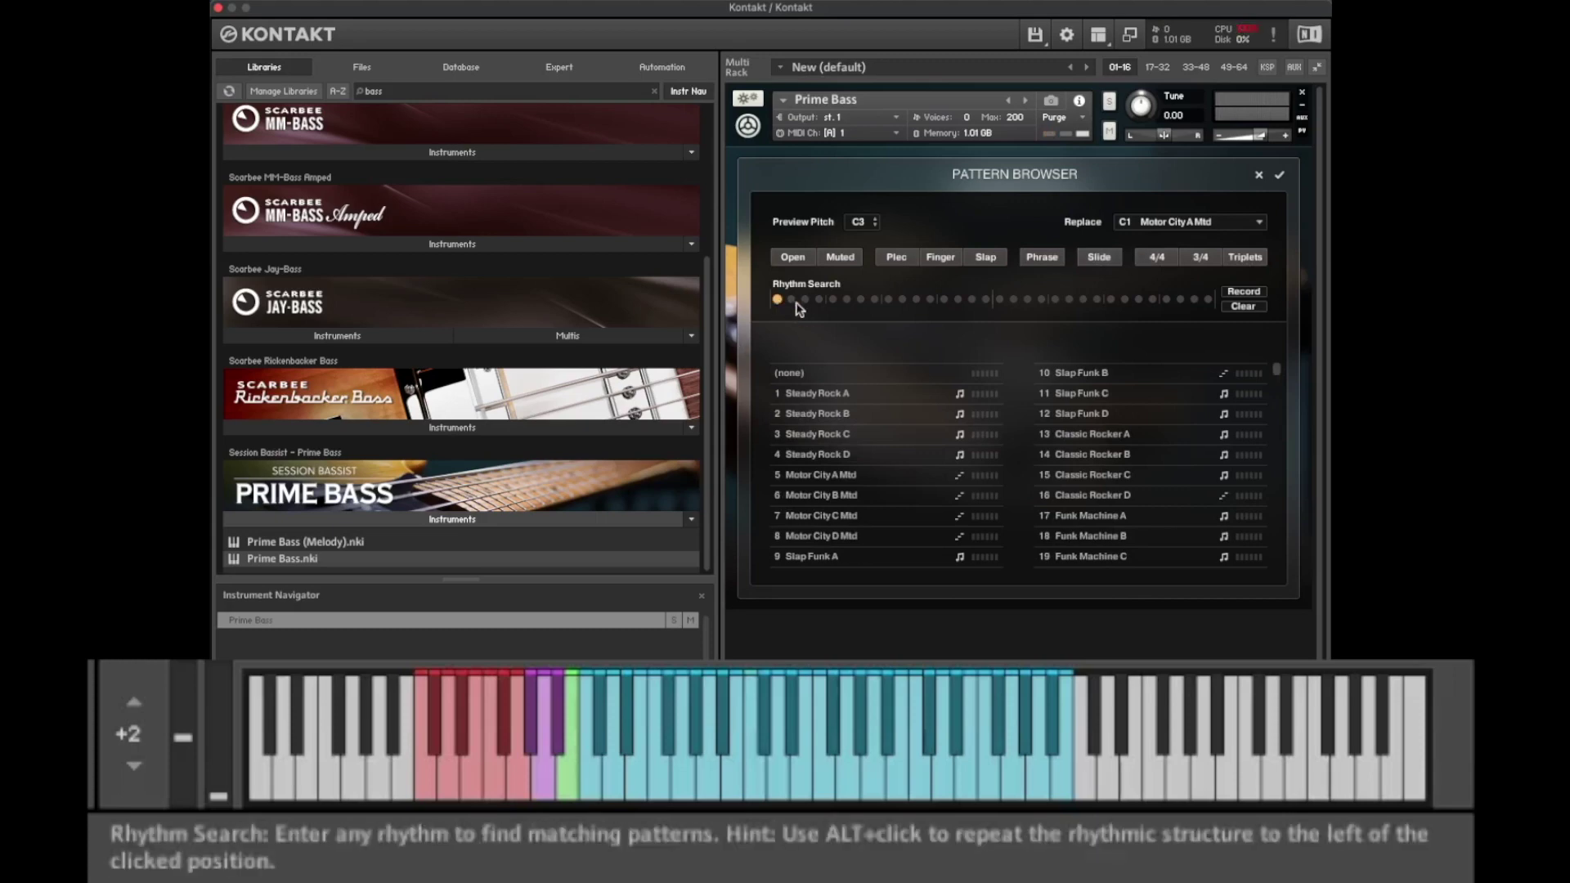
click(819, 299)
click(832, 300)
click(846, 299)
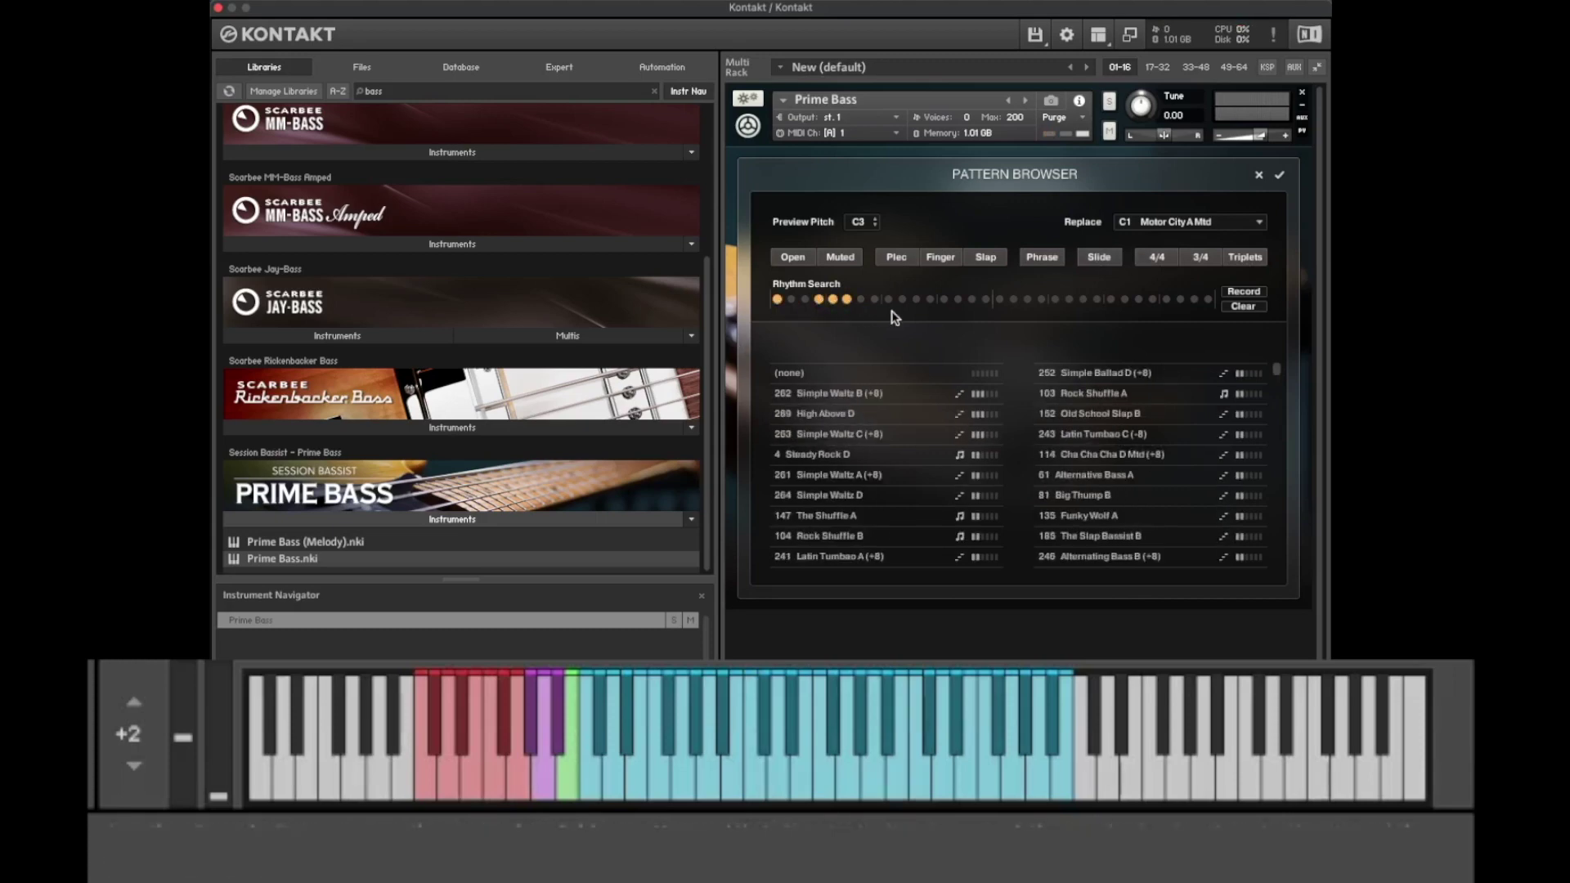
click(889, 299)
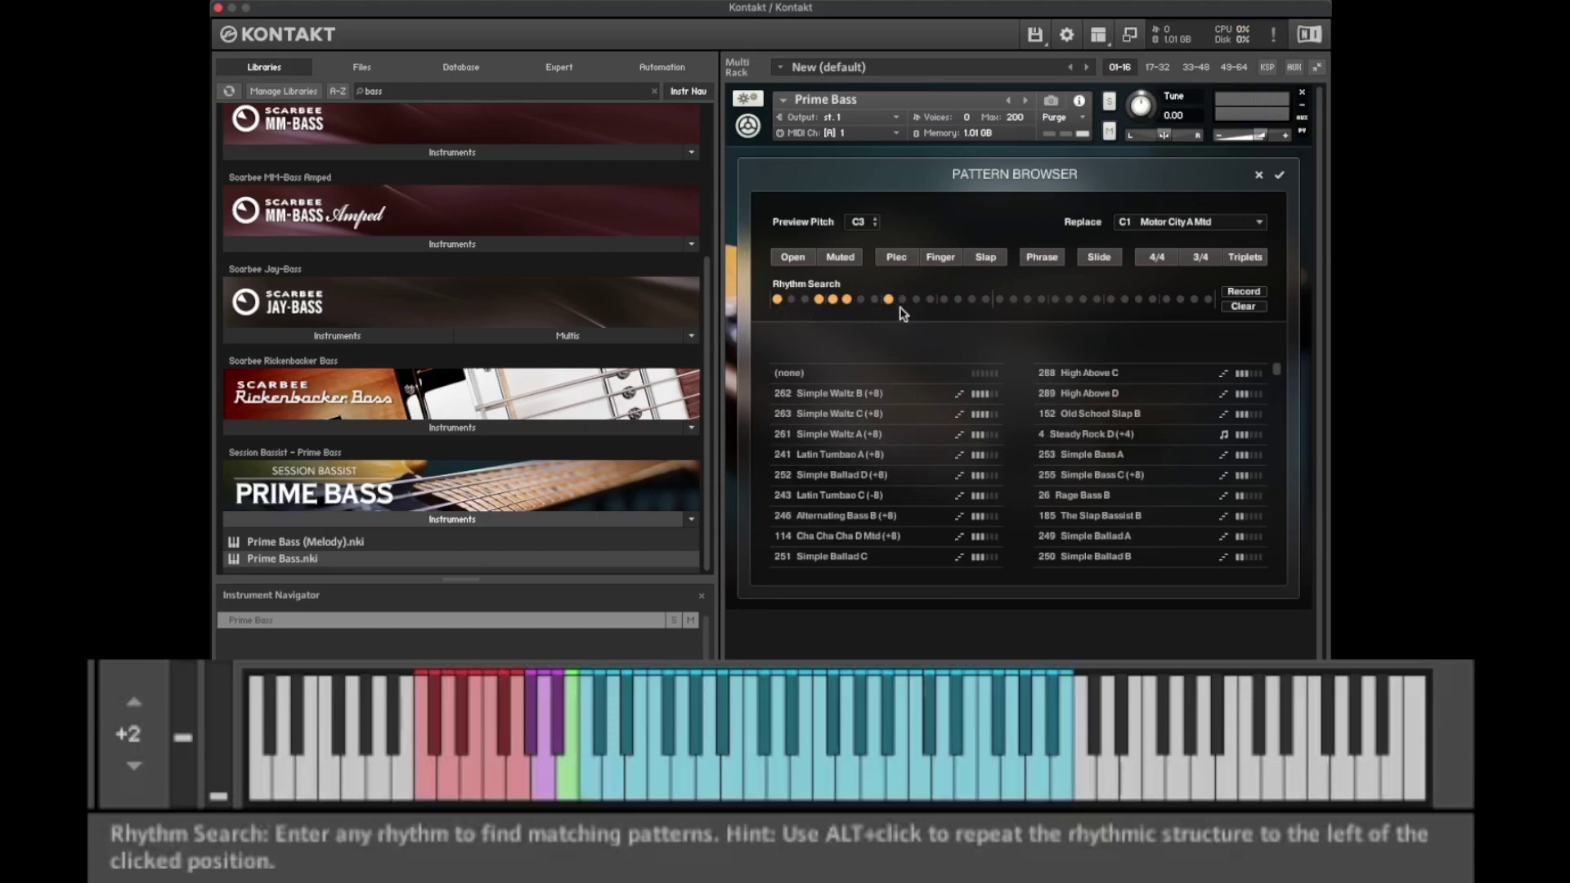
Step: Preview the matches High Above C, High Above D, Steady Rock D and Simple Bass C, and close the pattern browser without loading any
click(1100, 372)
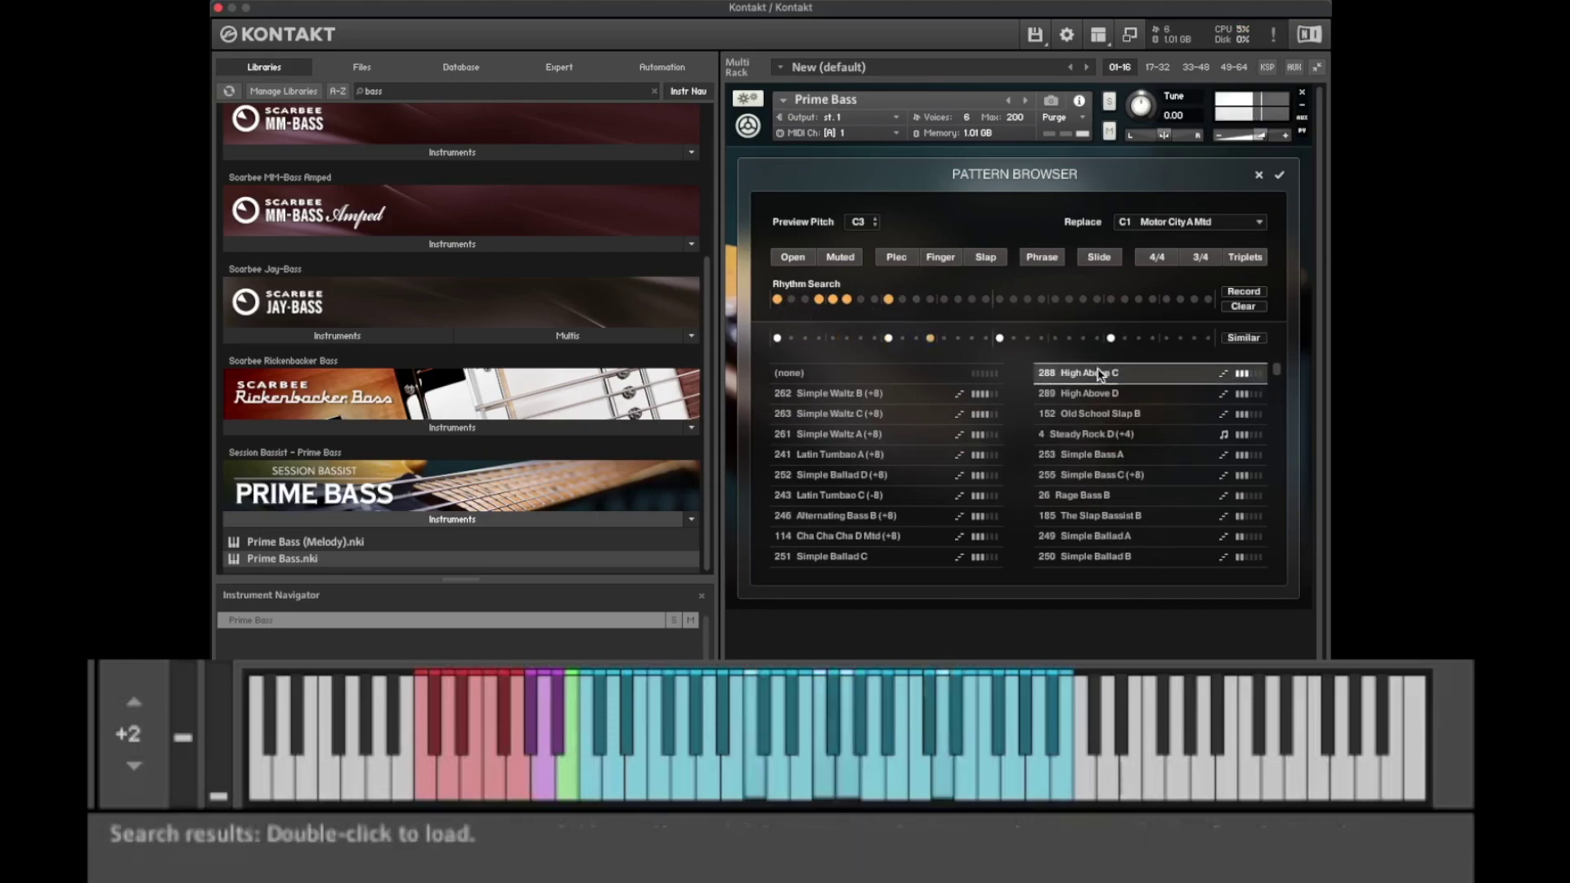
click(1096, 392)
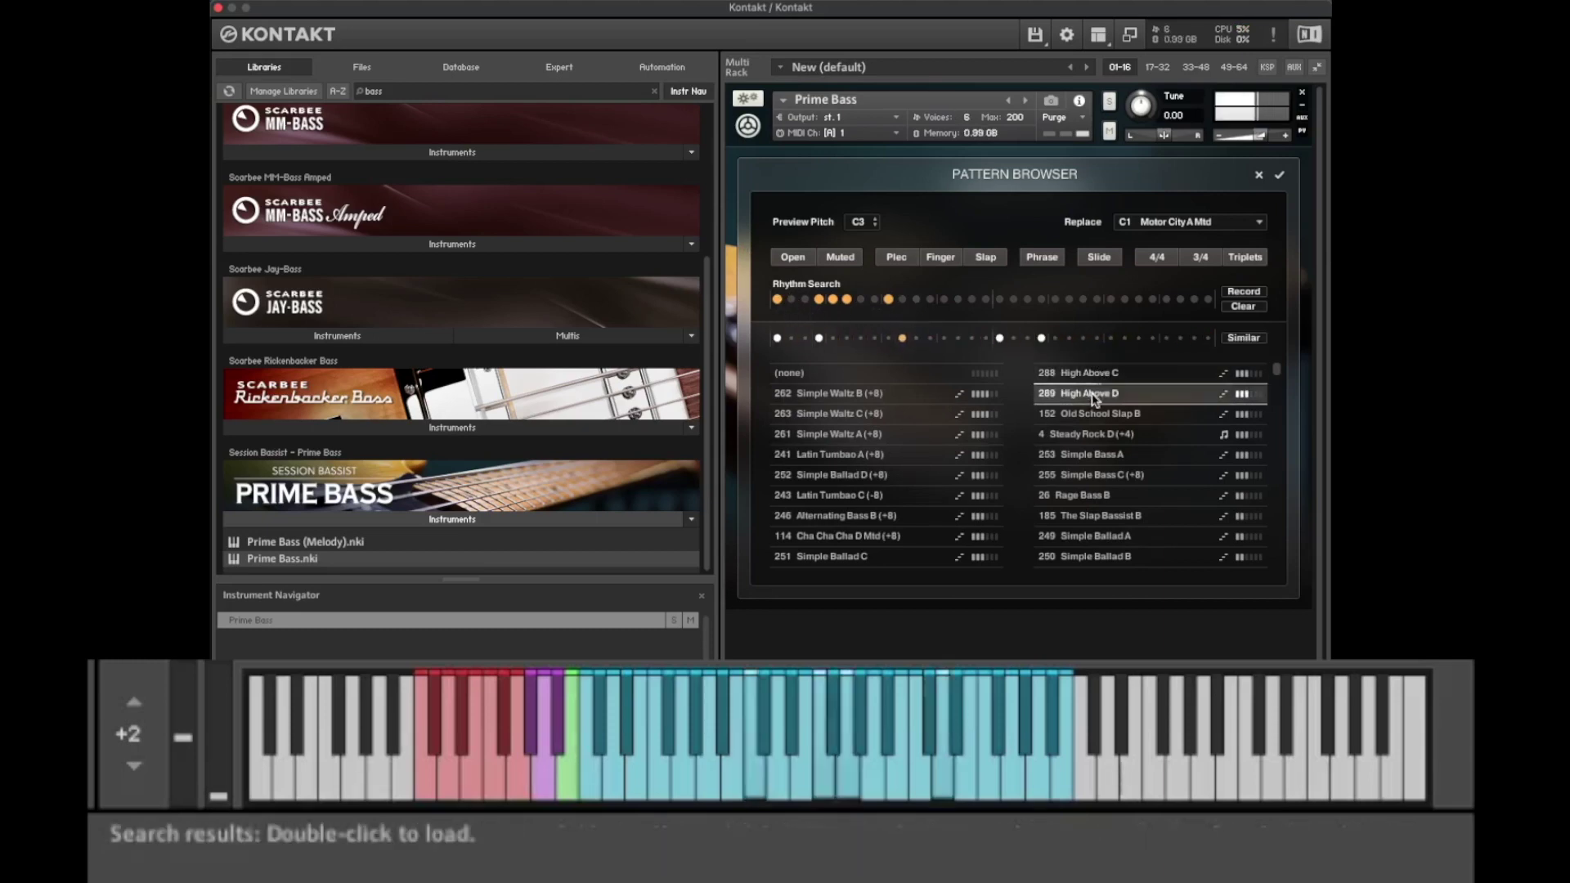
click(1097, 435)
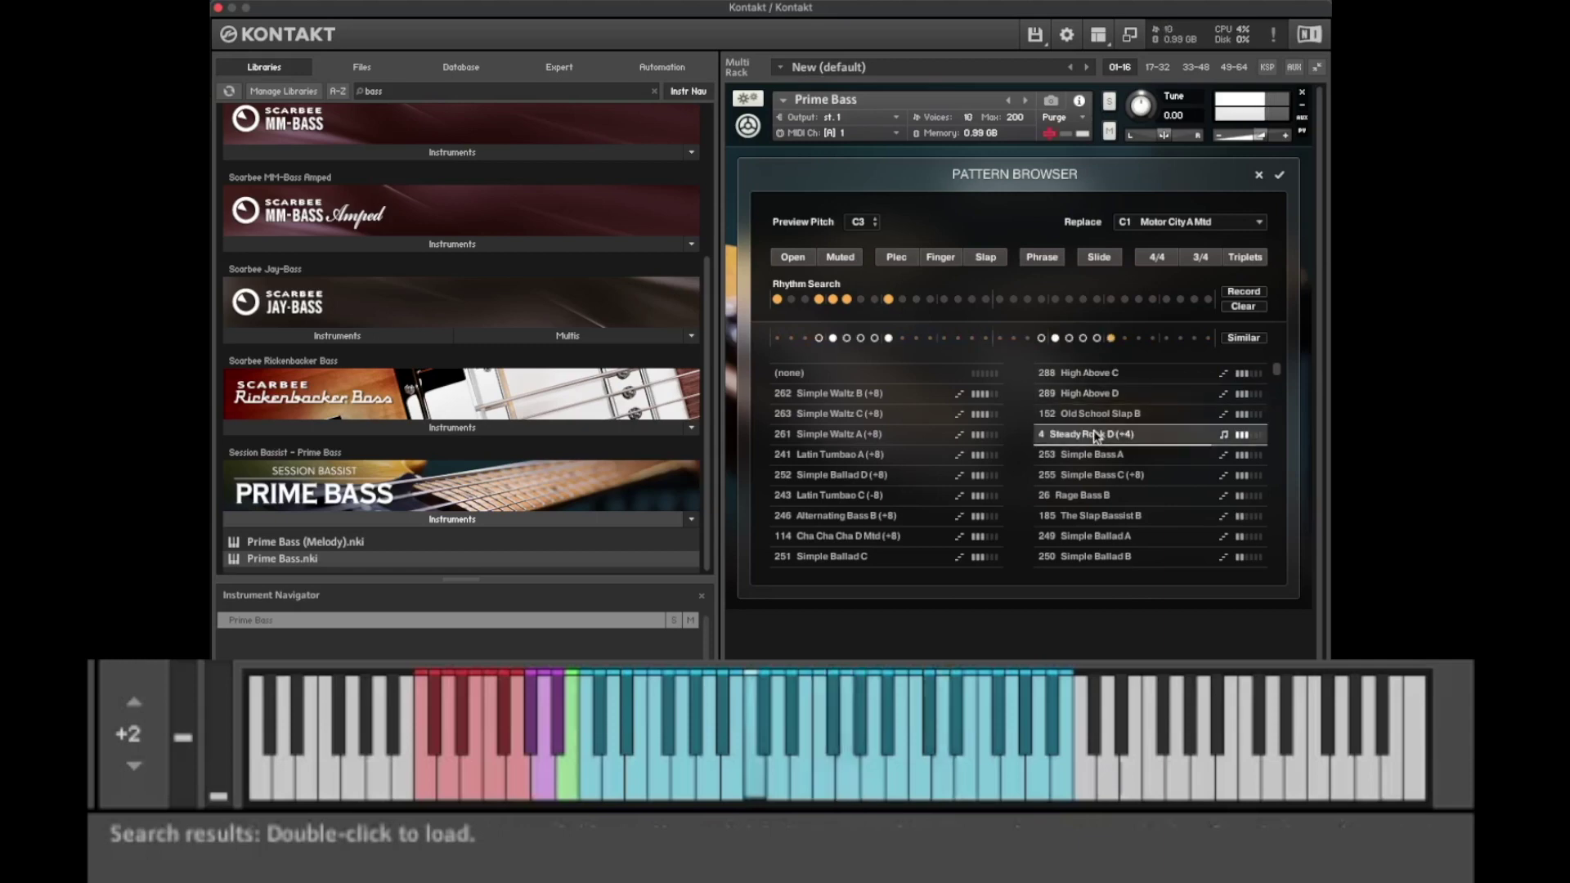
click(1097, 476)
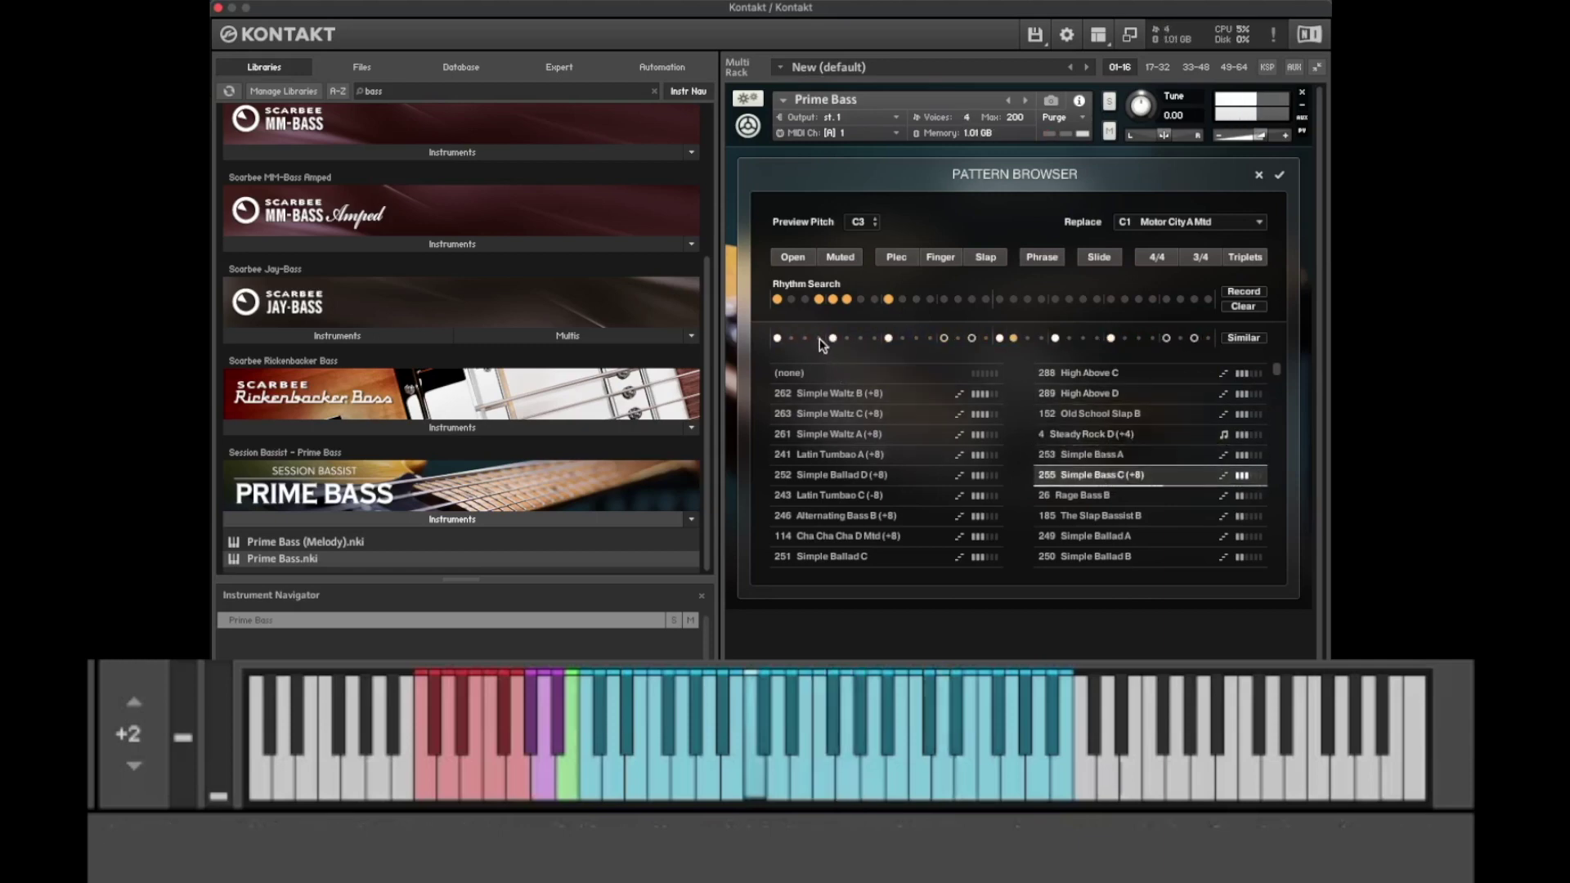
click(1263, 176)
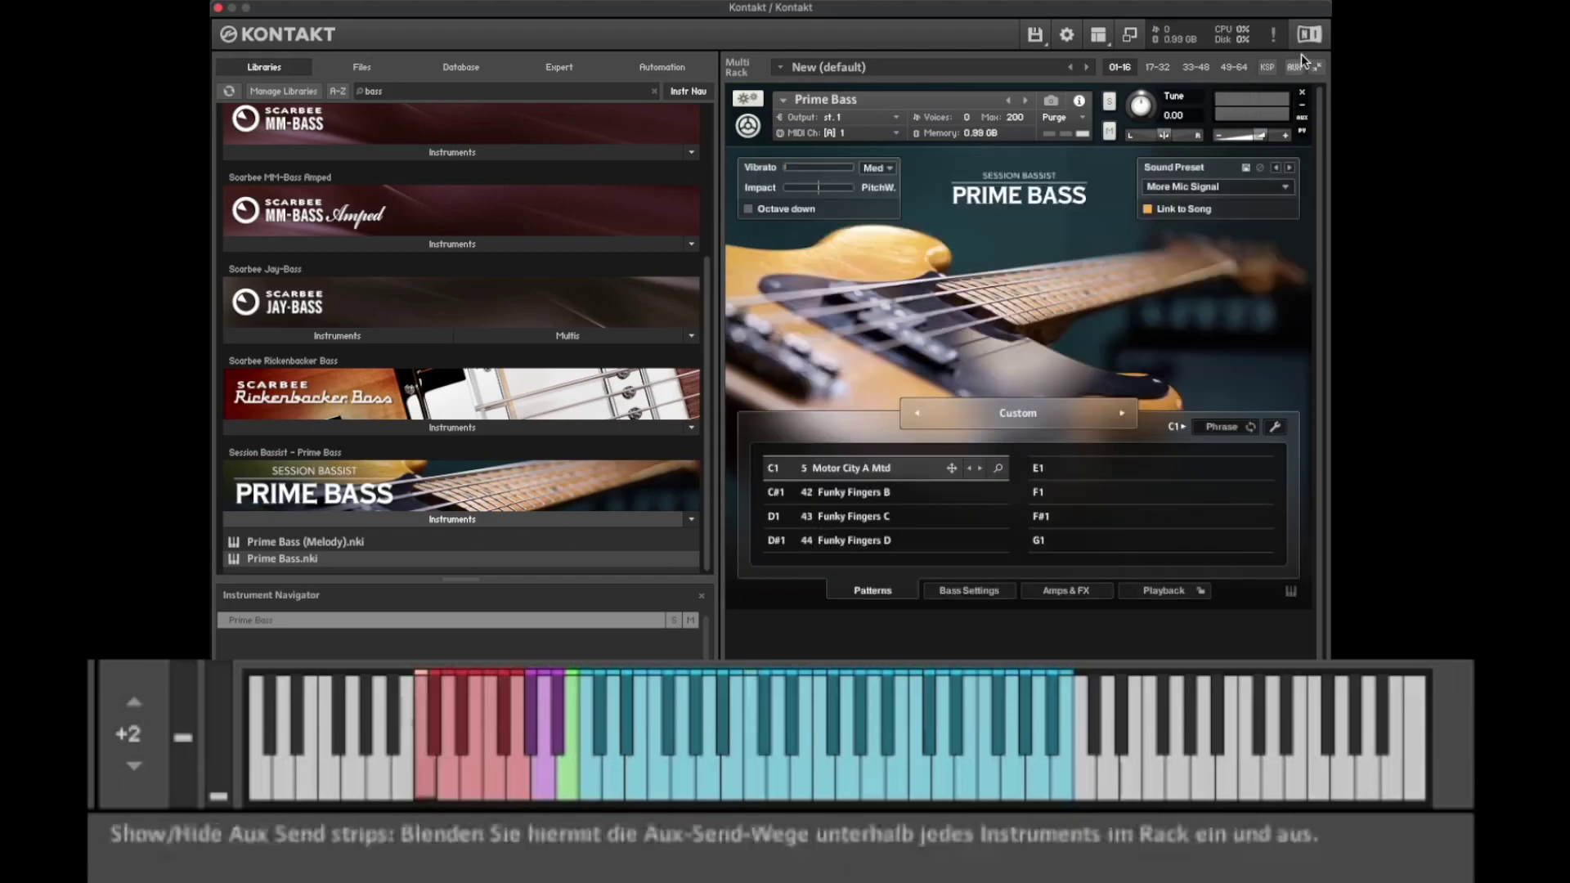
Step: Remove the Prime Bass instrument from the rack without saving its changes
click(1302, 94)
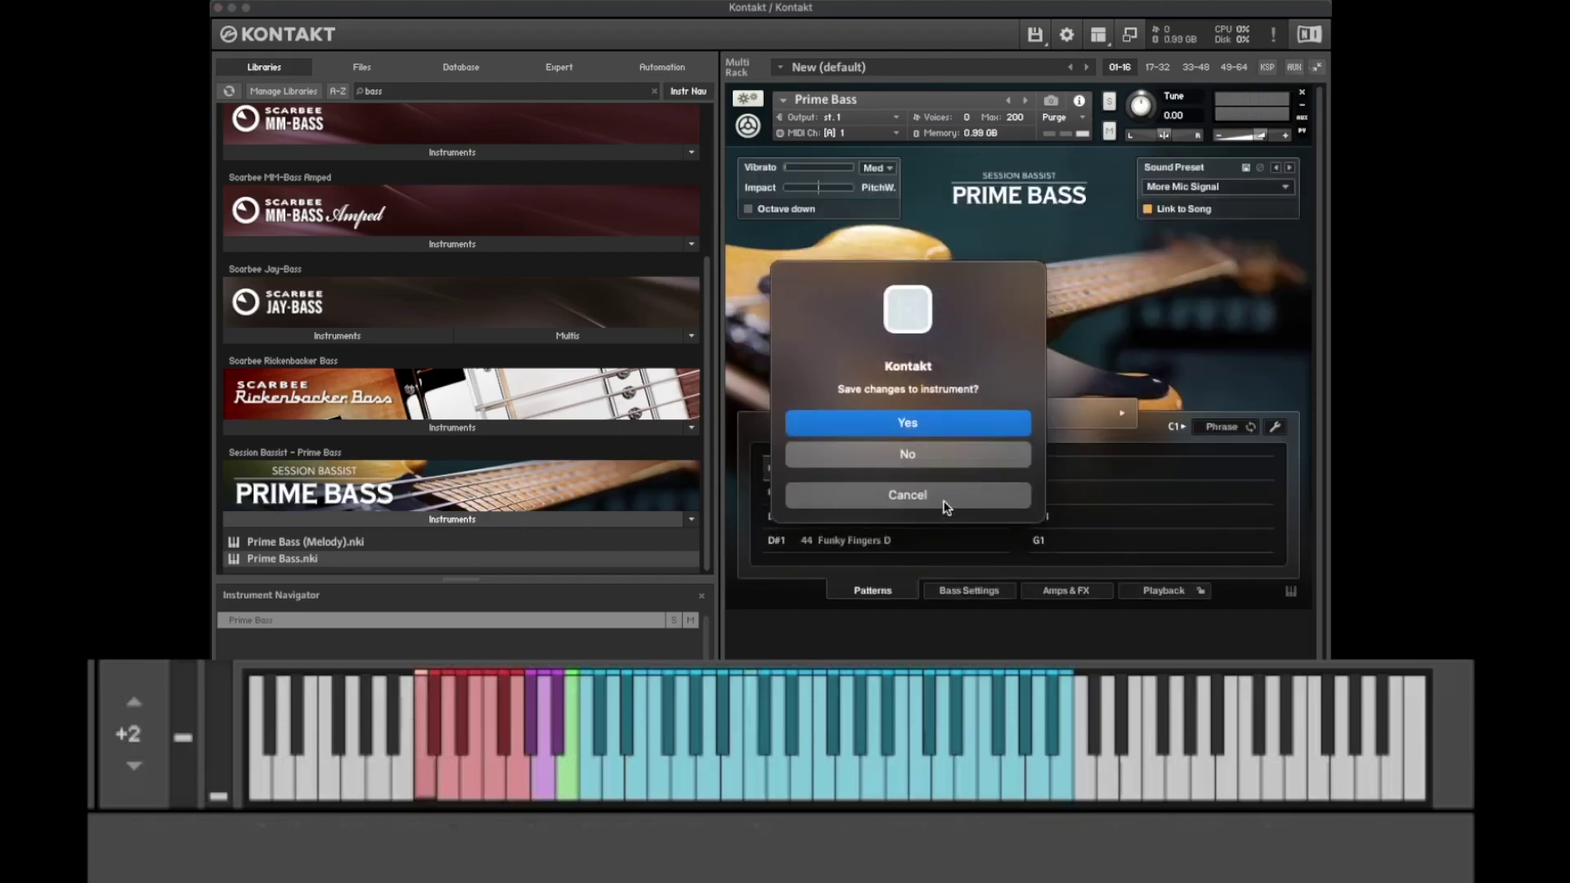
click(945, 463)
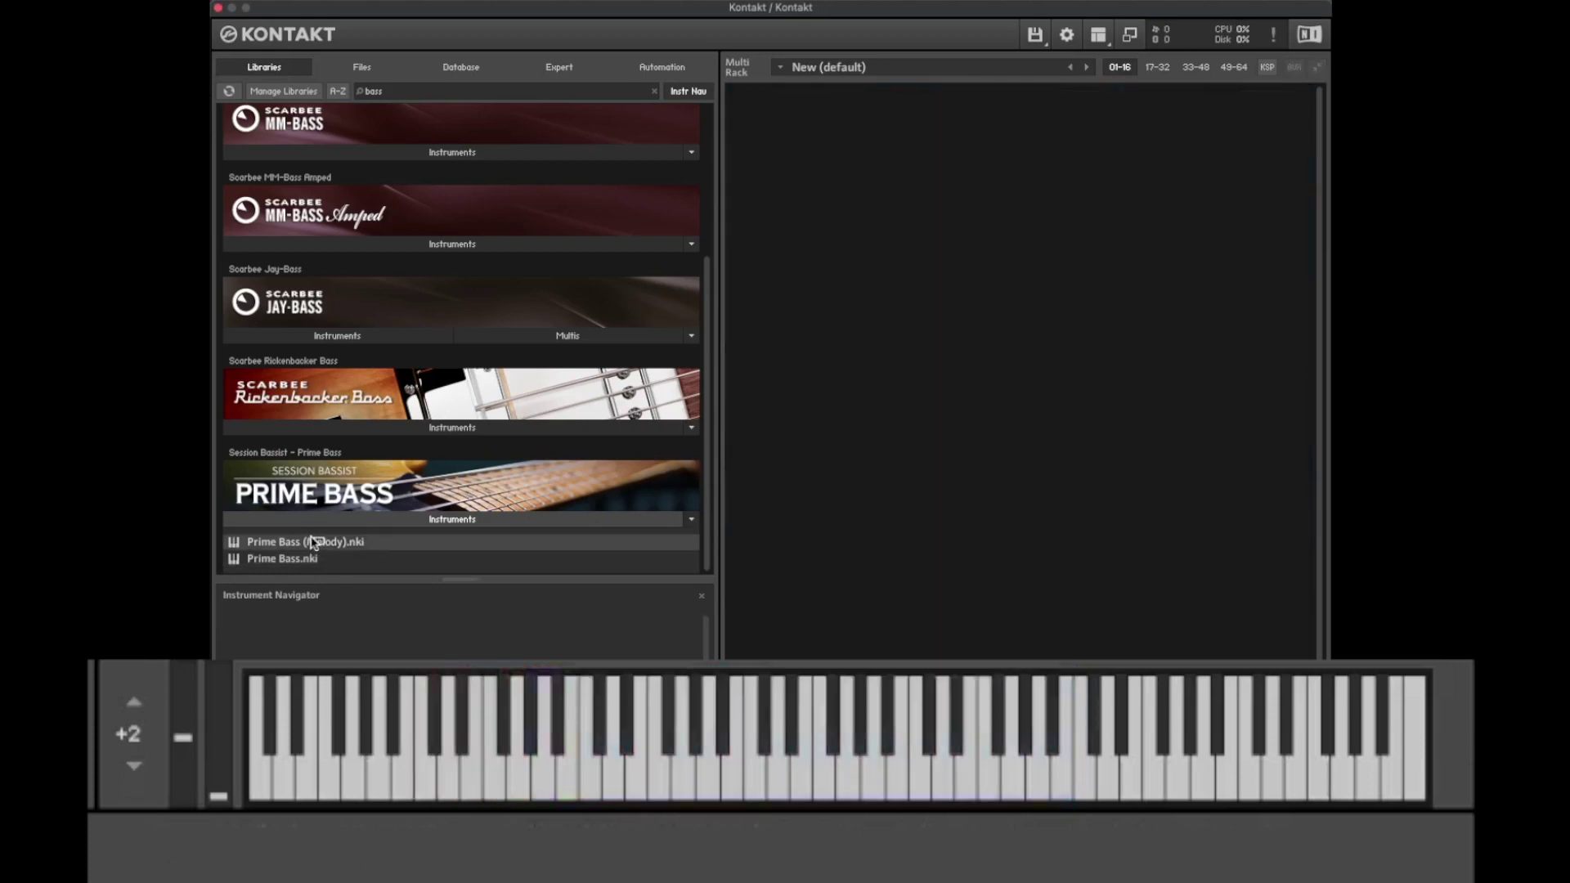
Step: Load the Prime Bass (Melody) instrument and set its sound preset to Vintage Tube
double_click(346, 543)
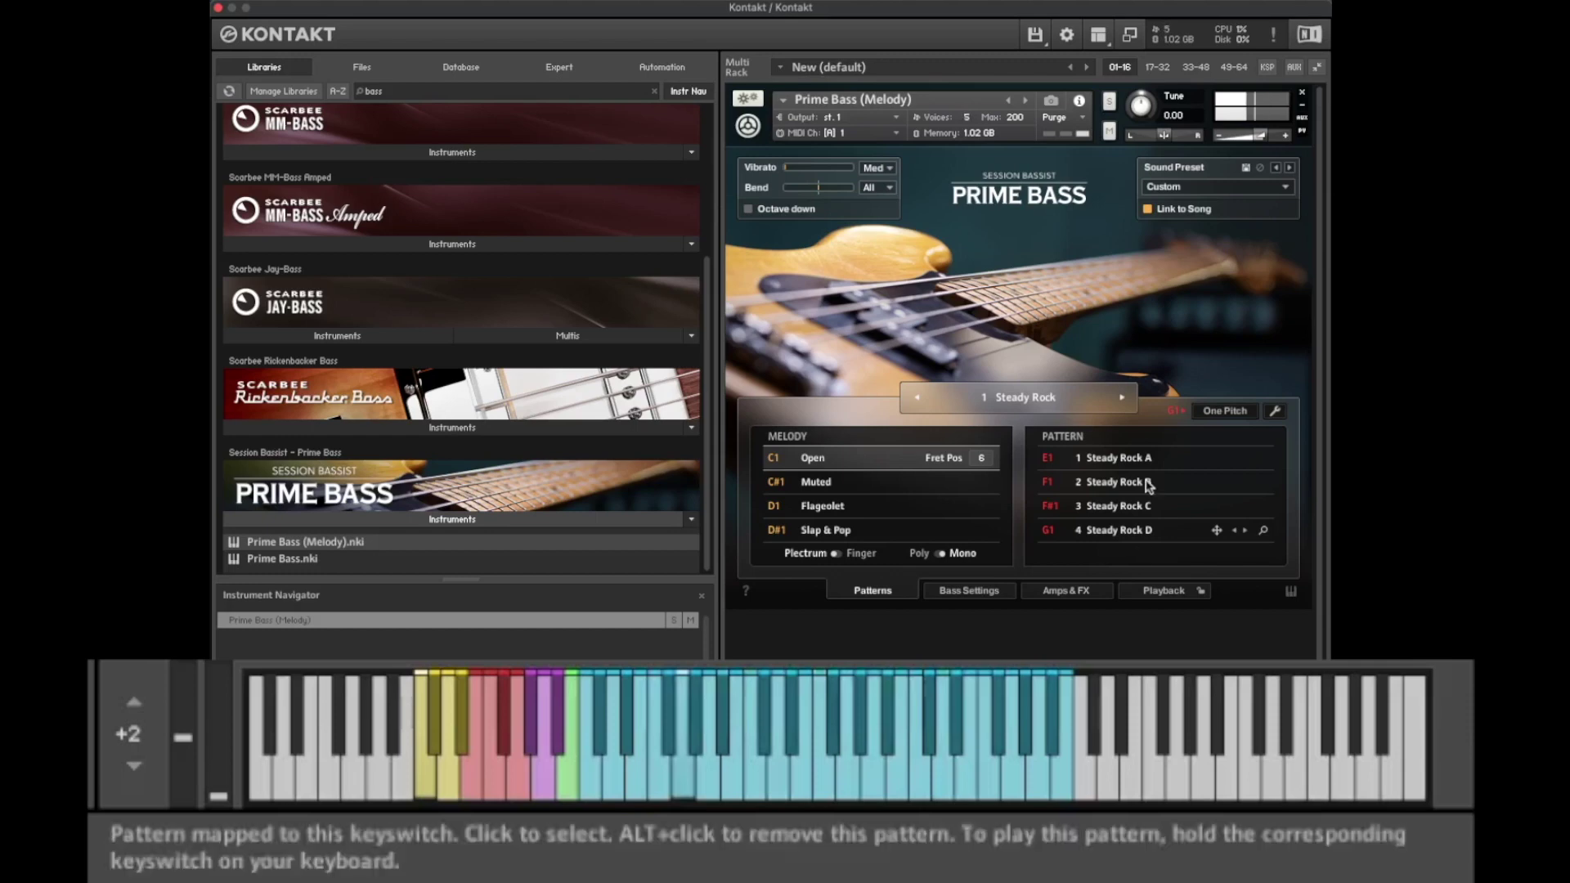
click(1282, 190)
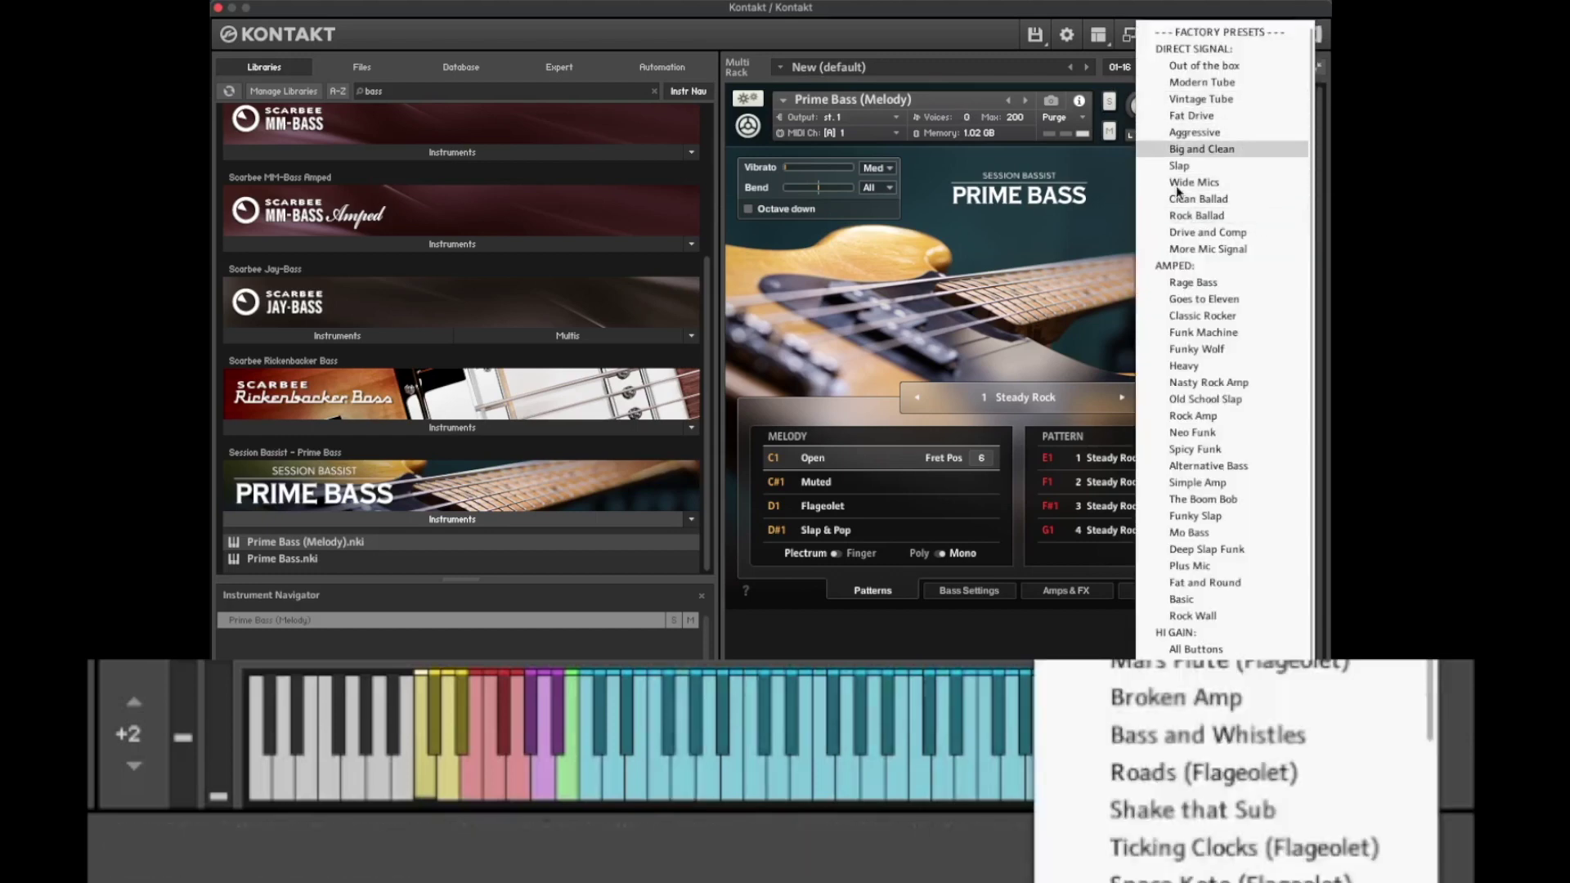
click(1043, 257)
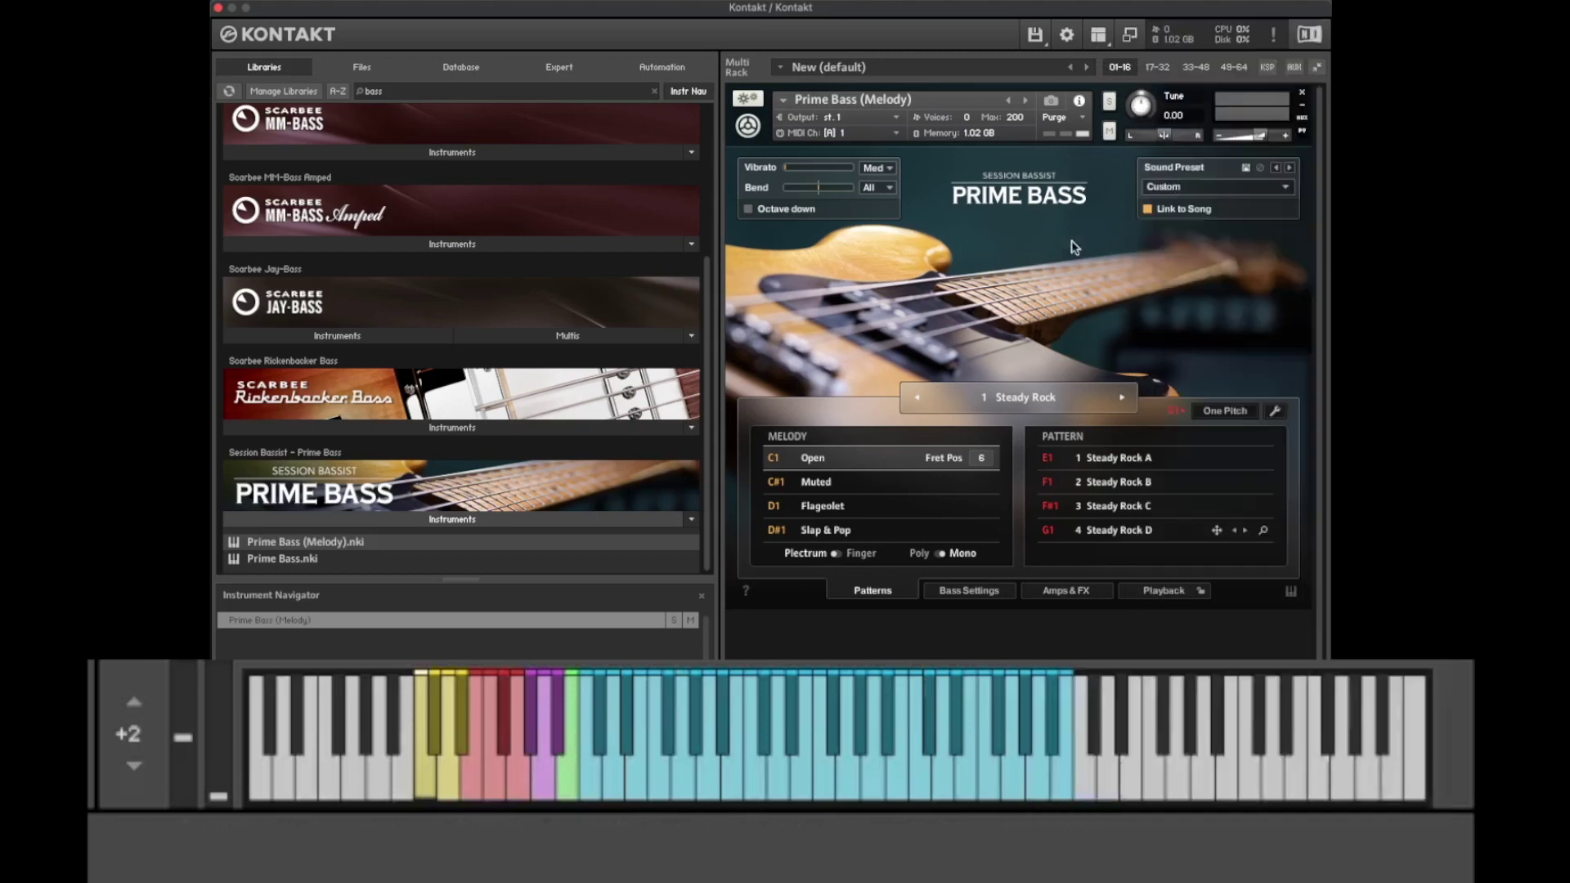
click(1283, 189)
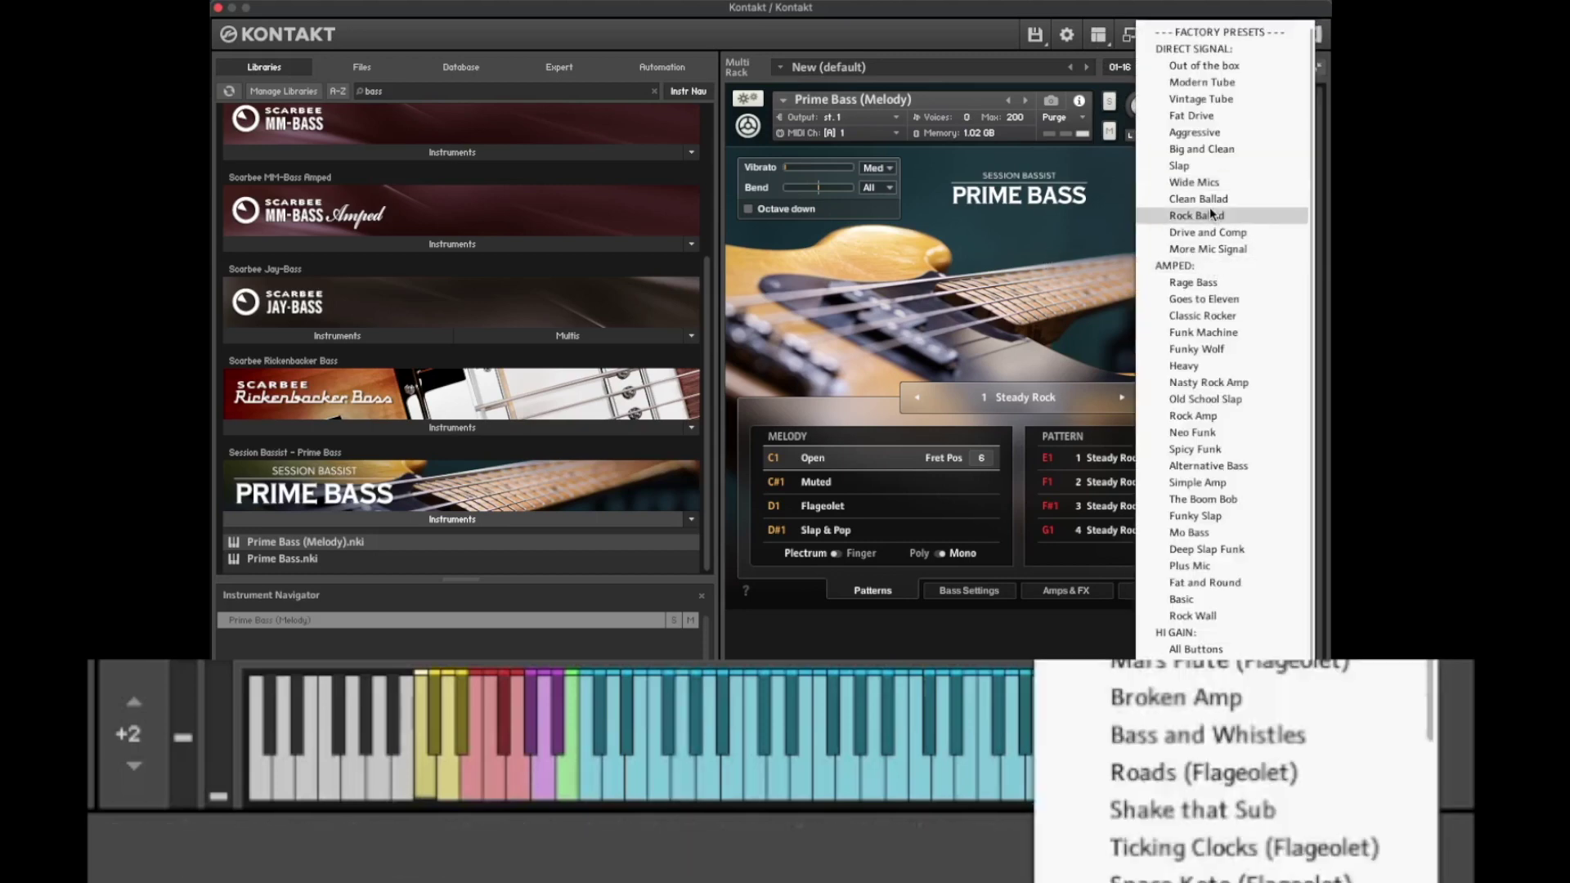
click(1222, 99)
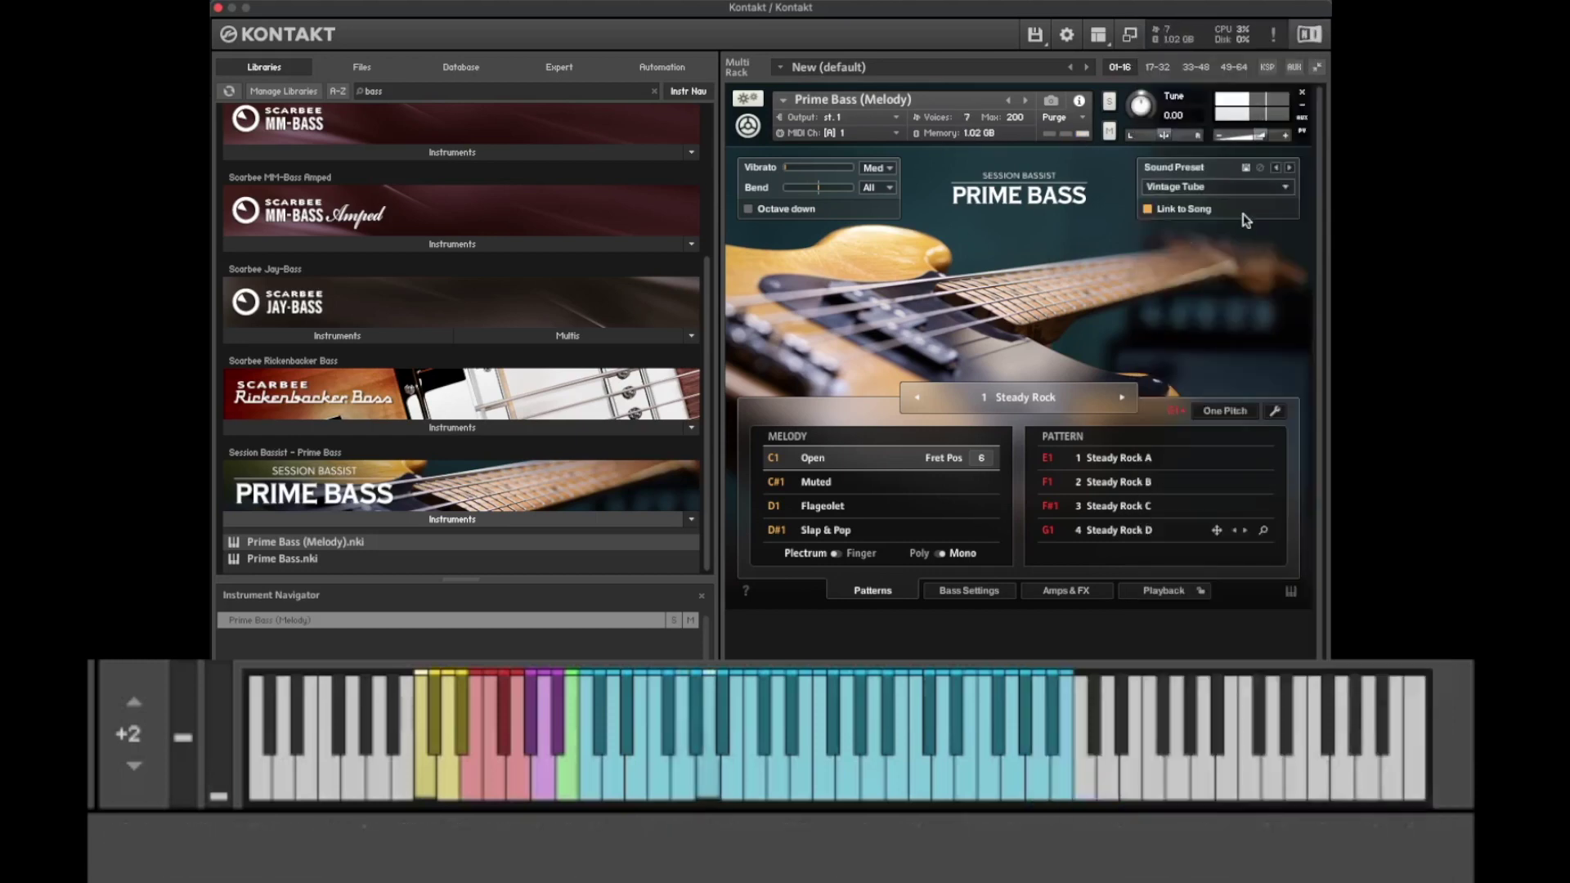
Step: Change the sound preset of Prime Bass (Melody) to Modern Tube
click(1266, 190)
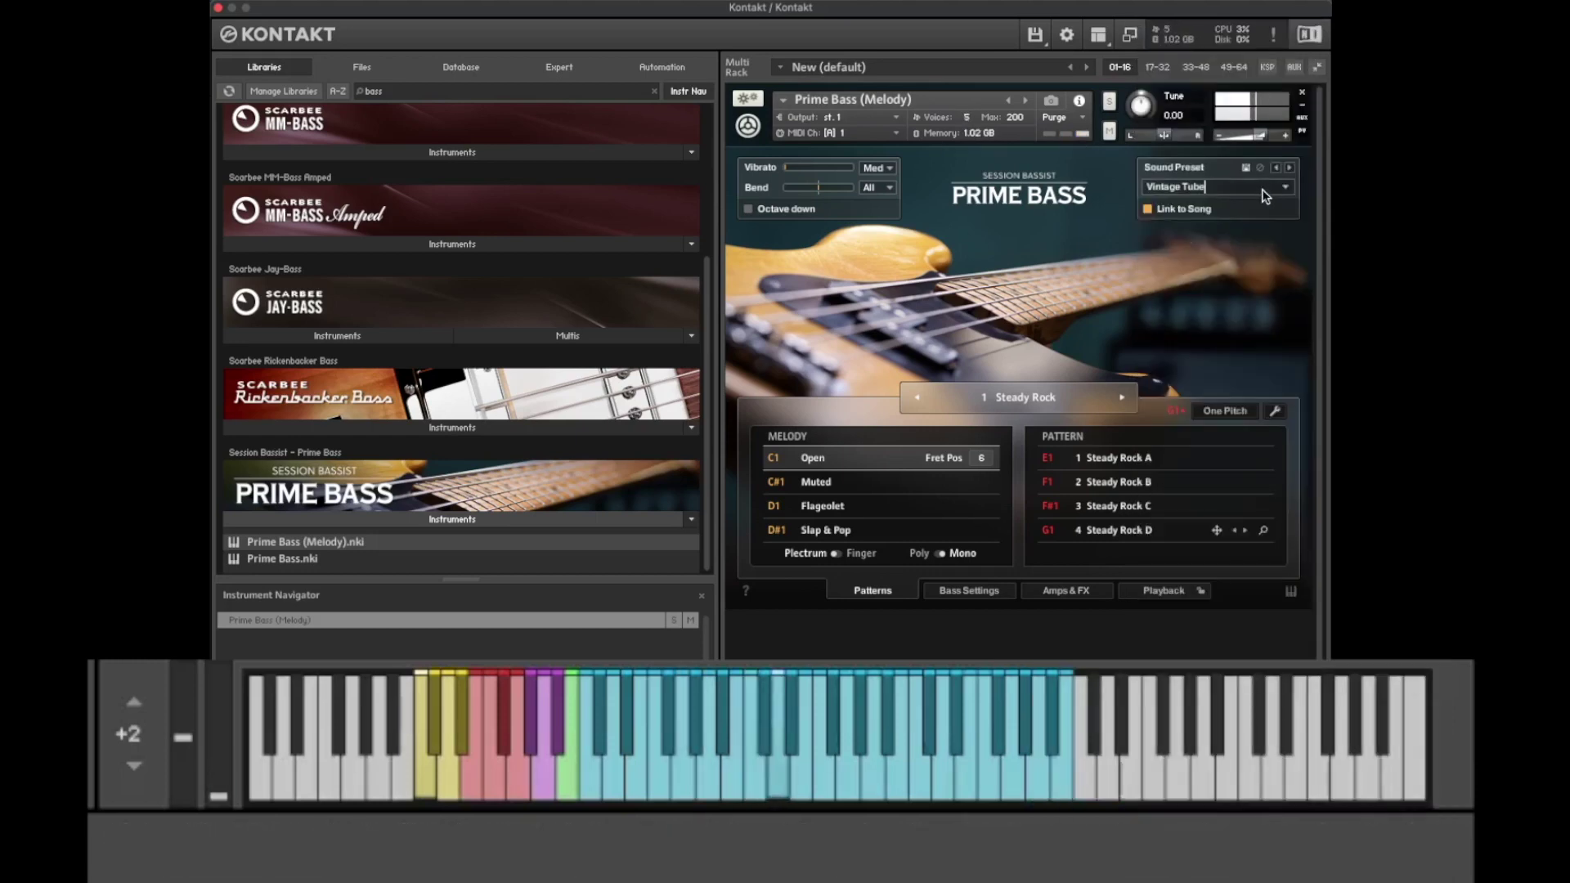
click(1266, 197)
click(1284, 85)
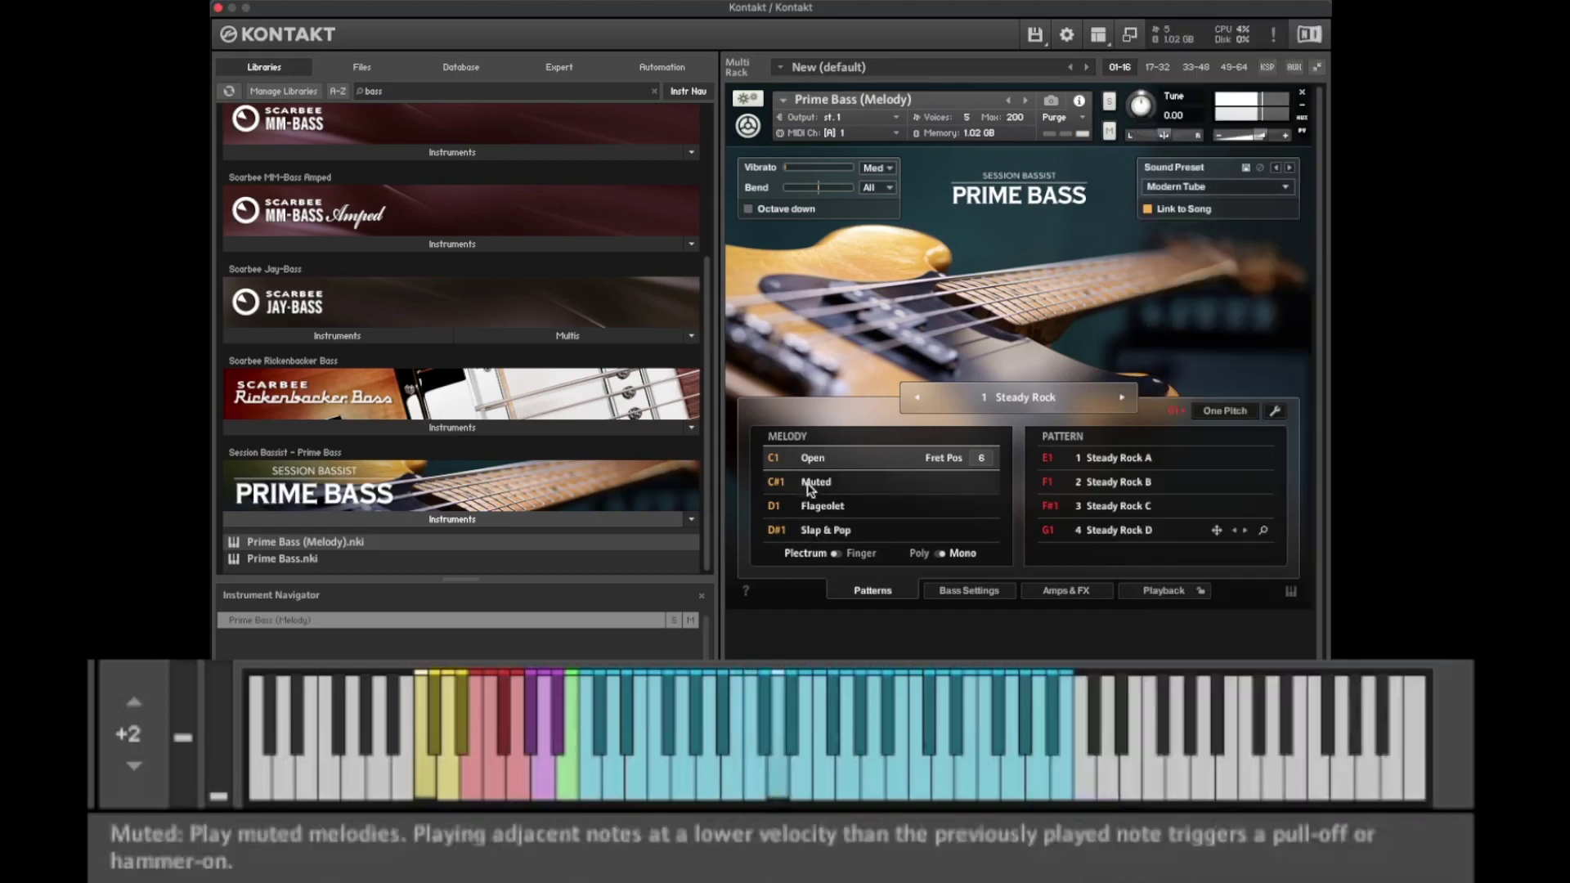
Step: Audition the Flageolet, Open, Muted and Slap & Pop articulations, and try the Plectrum/Finger switch
click(870, 501)
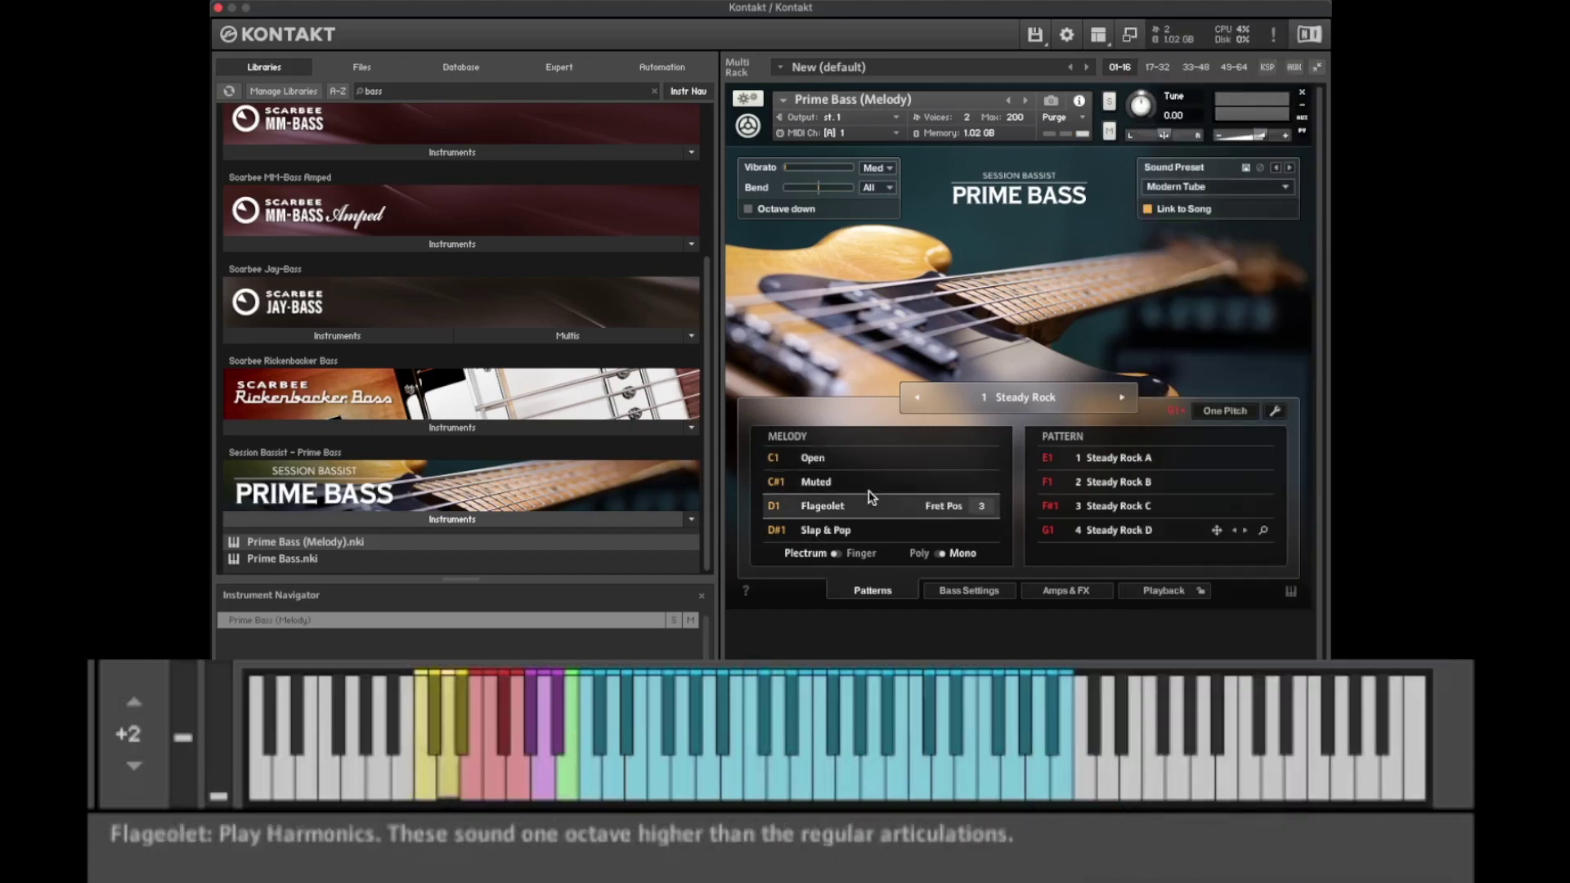
click(850, 468)
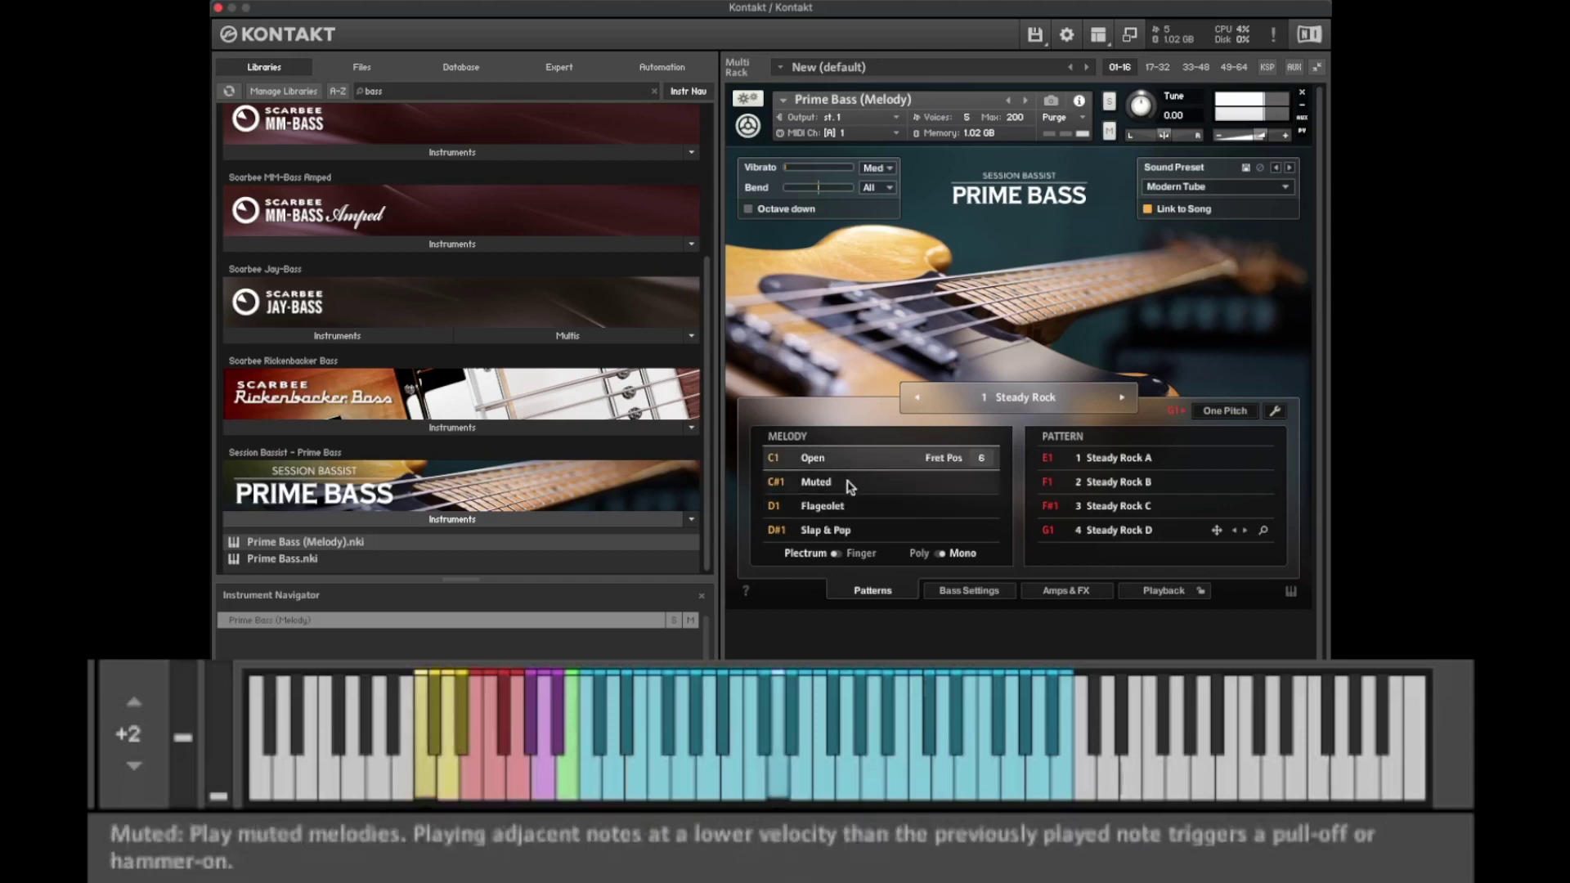
click(850, 489)
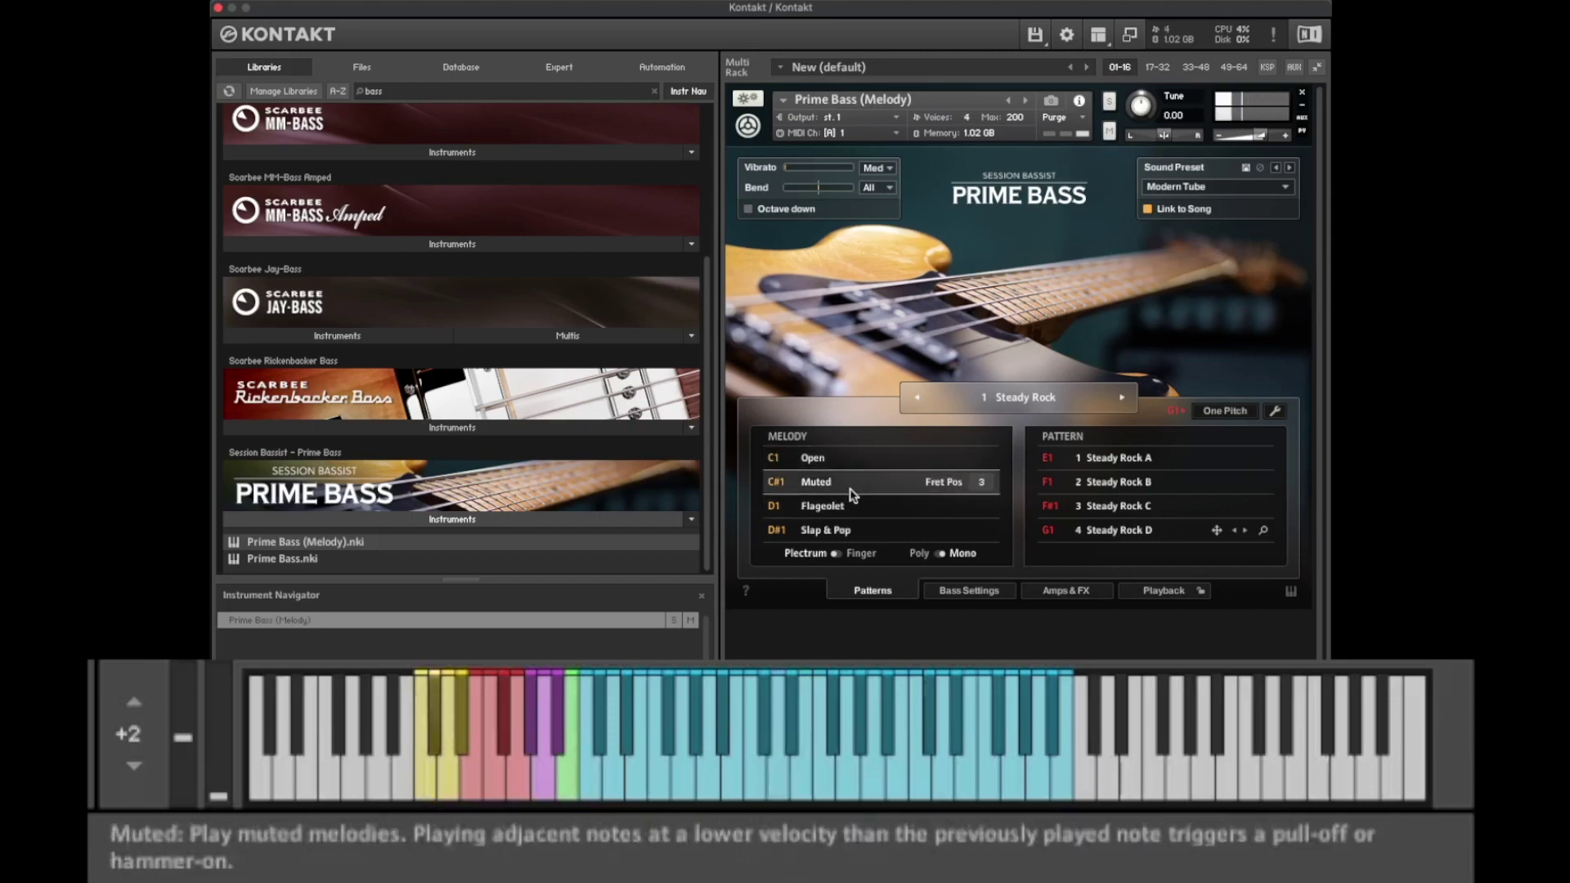
click(850, 512)
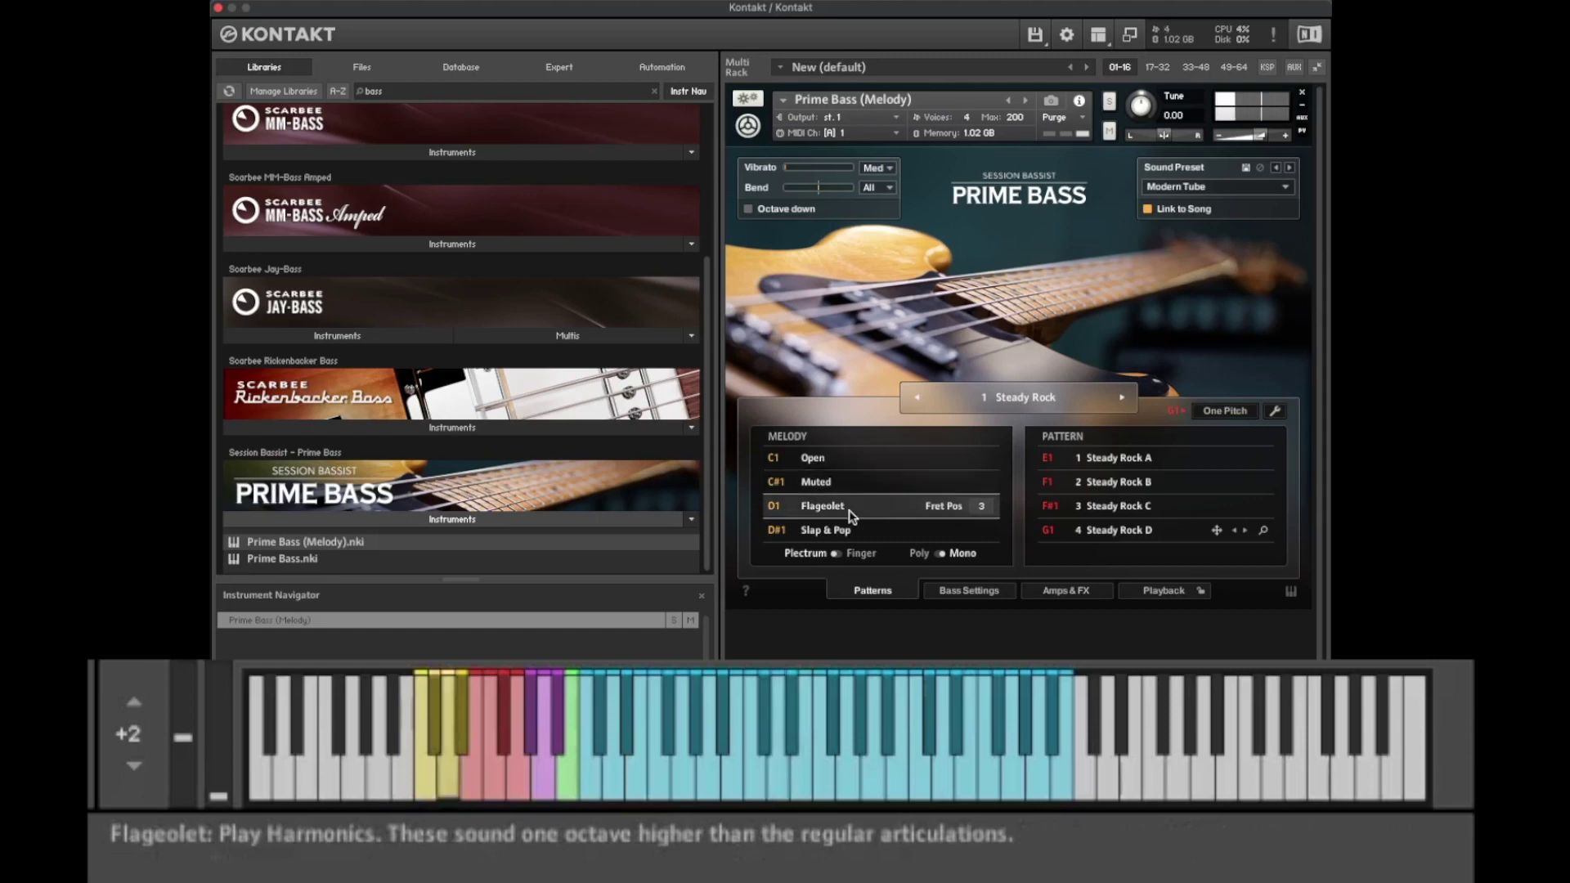
click(852, 531)
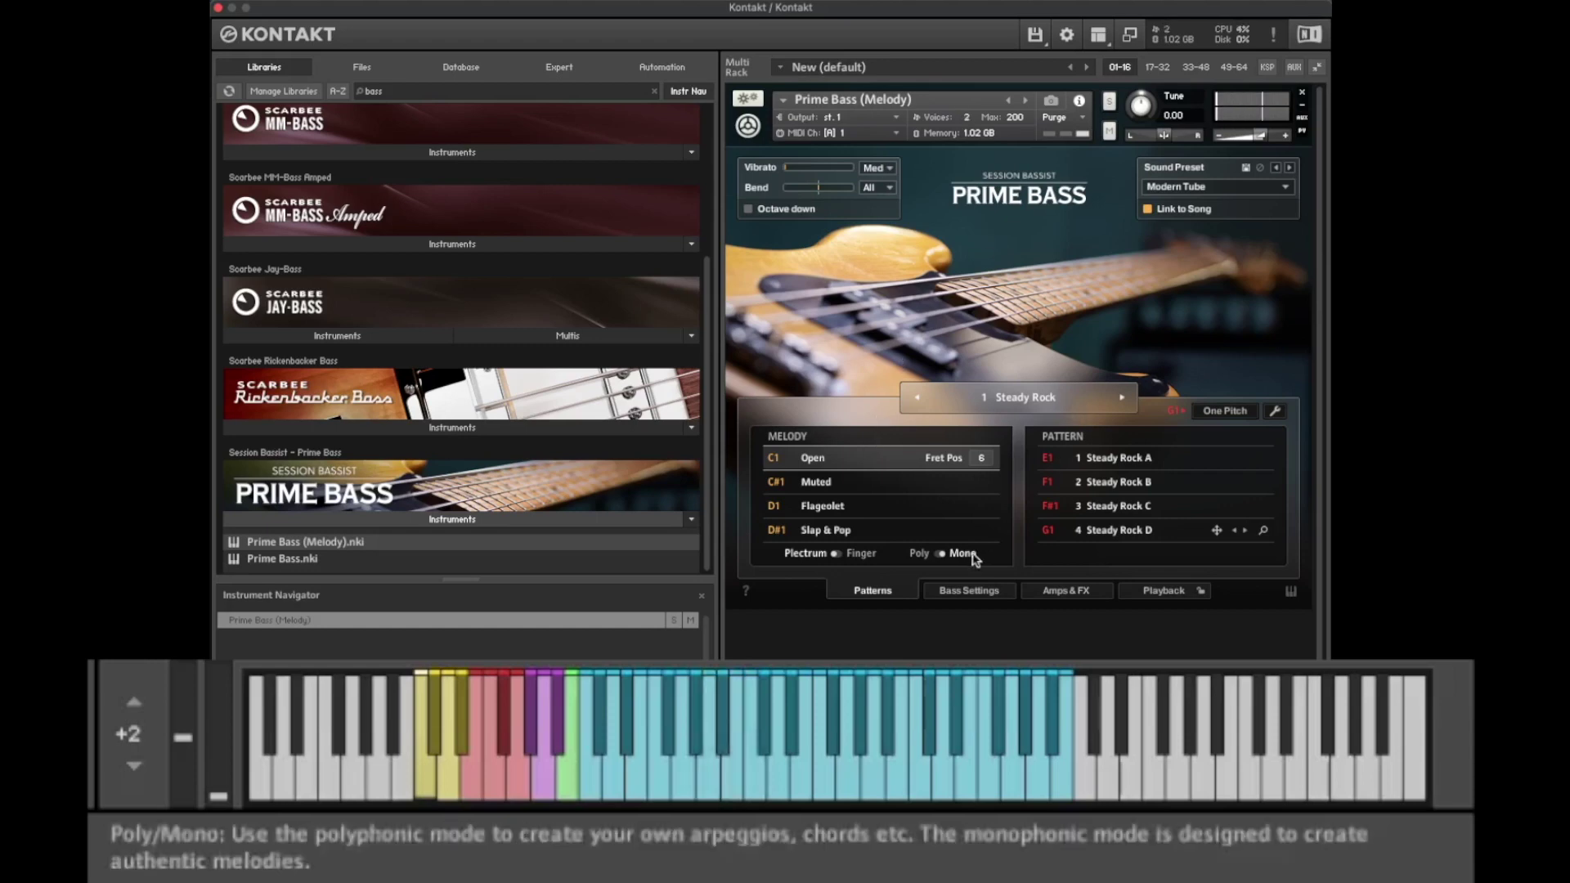
click(837, 556)
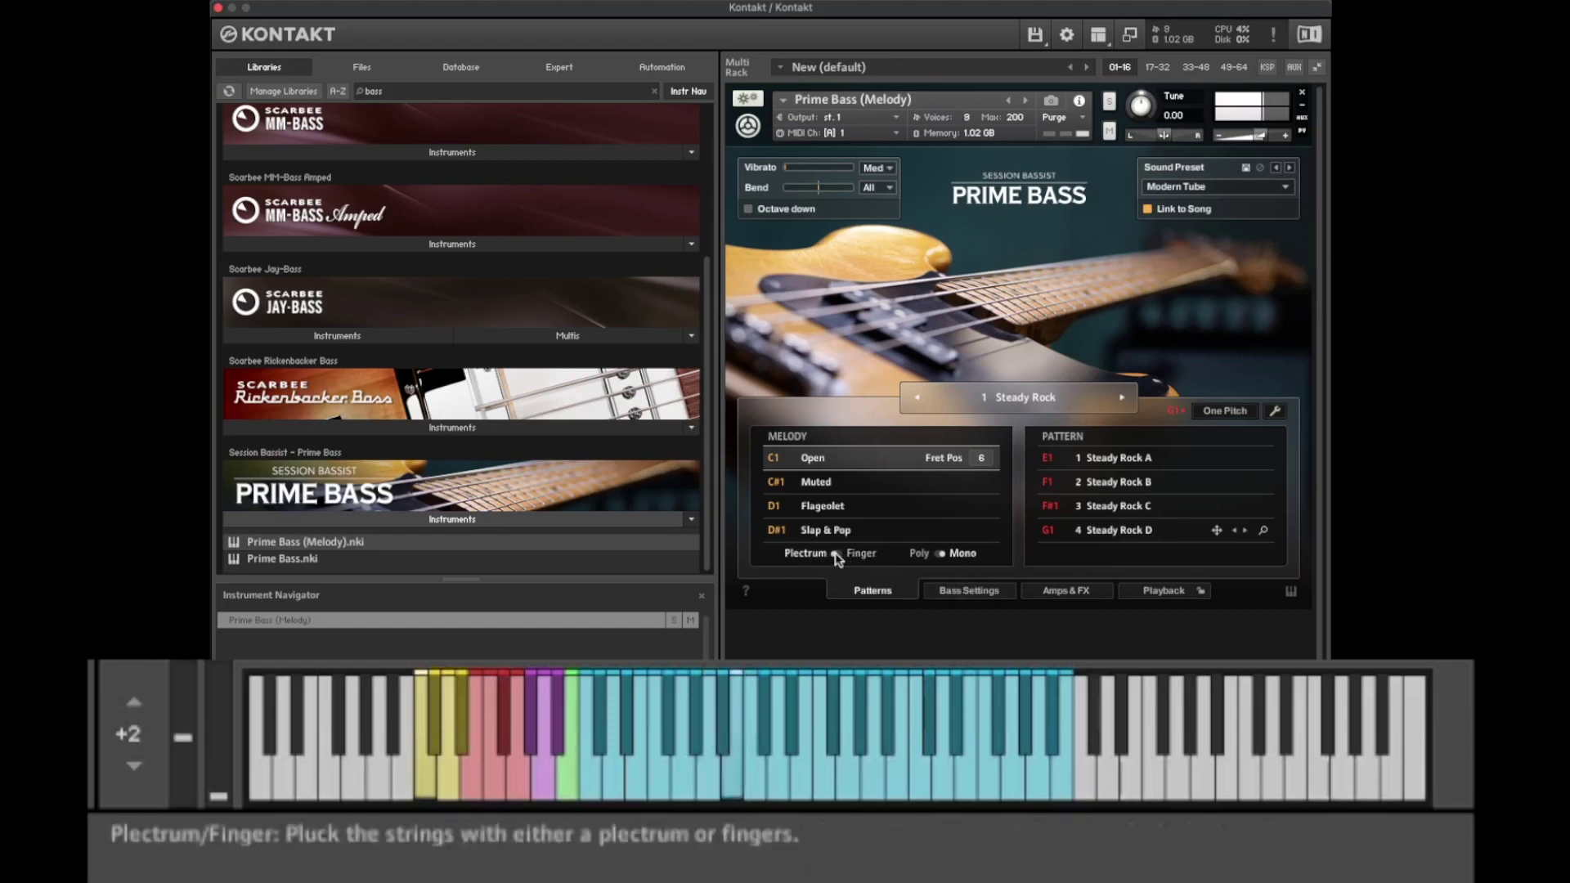
click(837, 556)
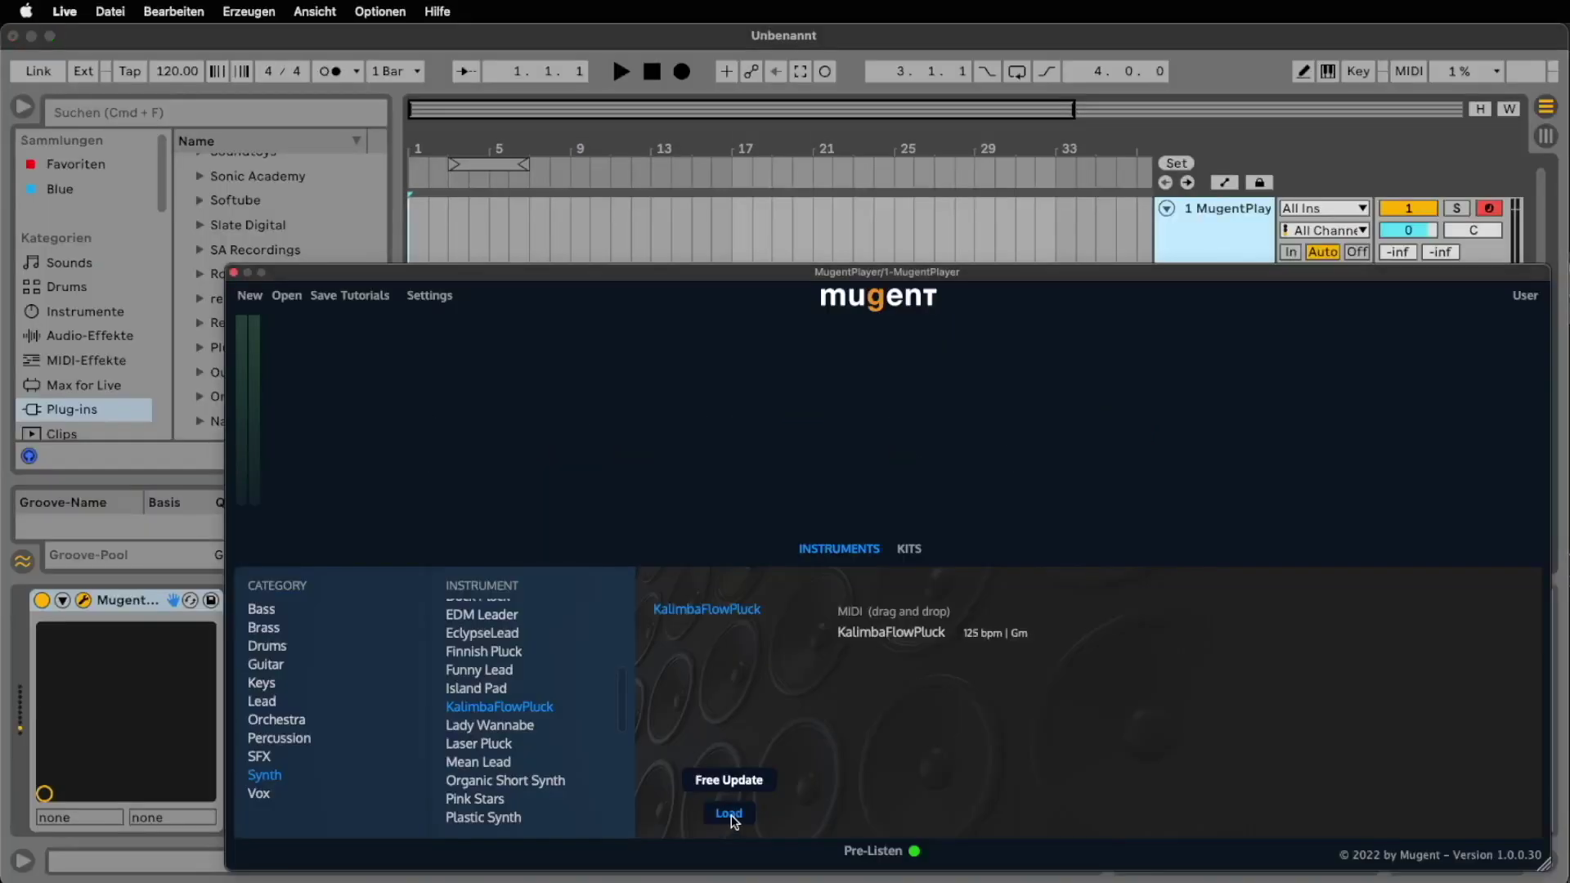
Step: Switch to Ableton Live, place the KalimbaFlowPluck and EDMpiano MIDI patterns on the MugentPlayer track, and play the EDM Piano clip
drag(890, 632, 493, 232)
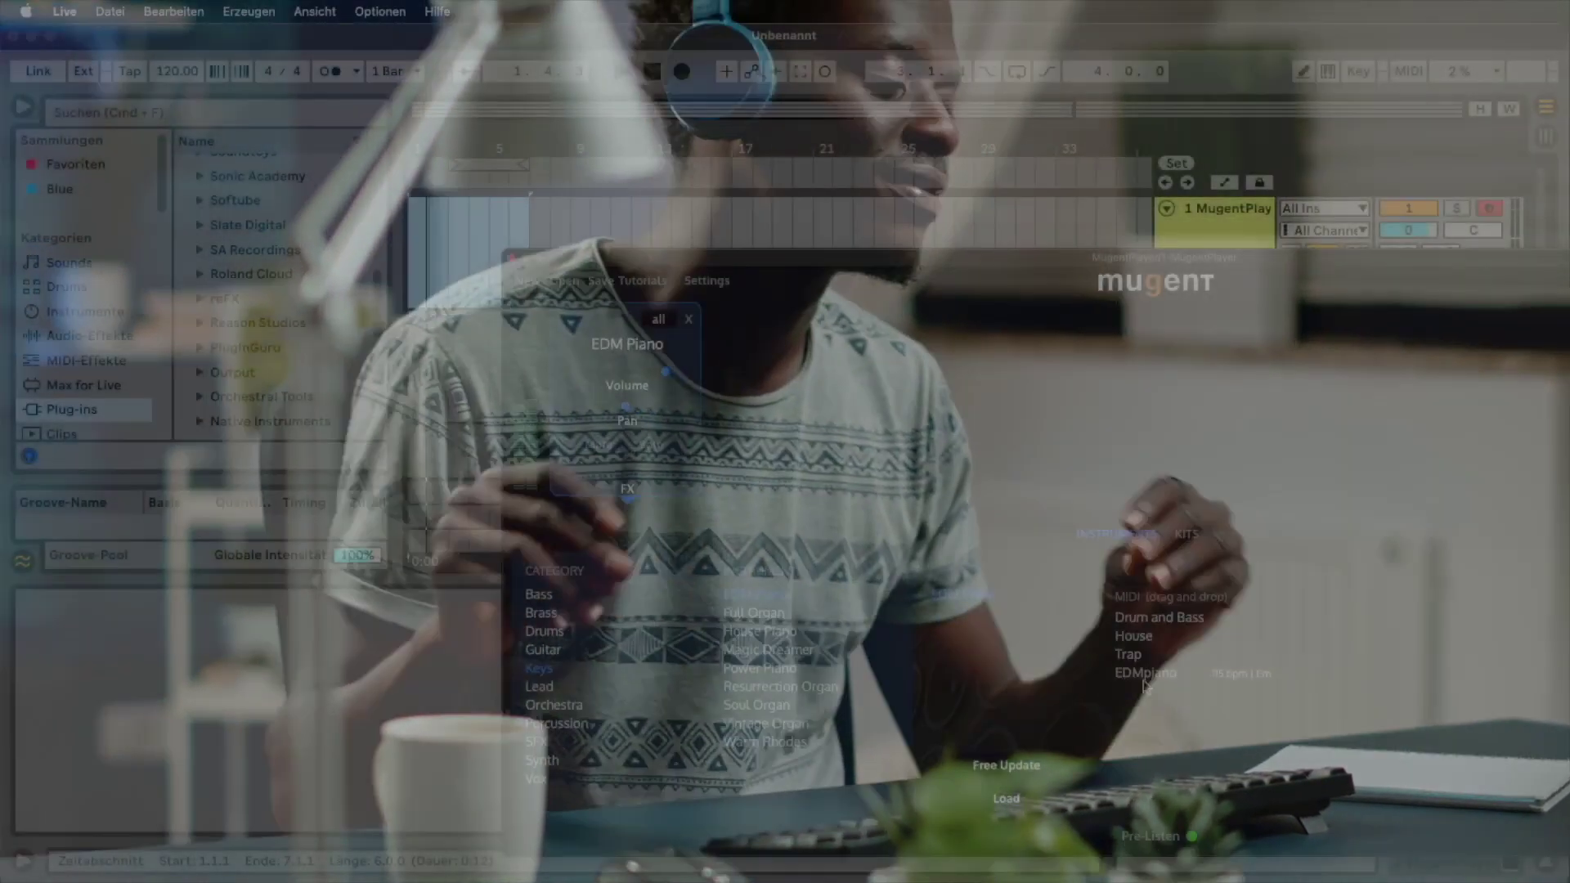
drag(1145, 683, 426, 278)
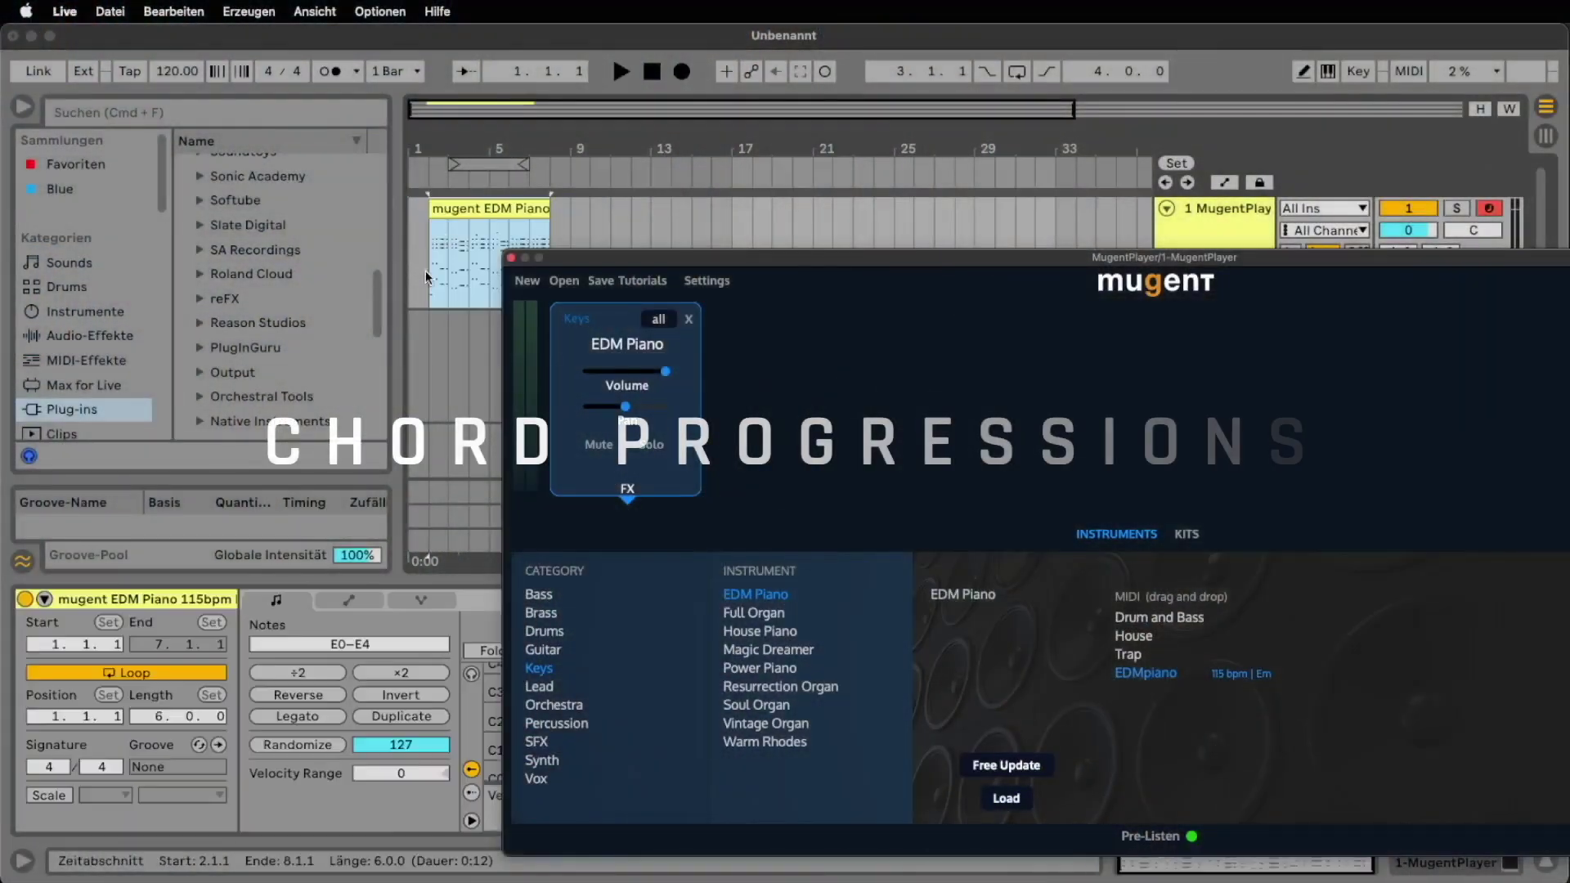
click(426, 278)
key(space)
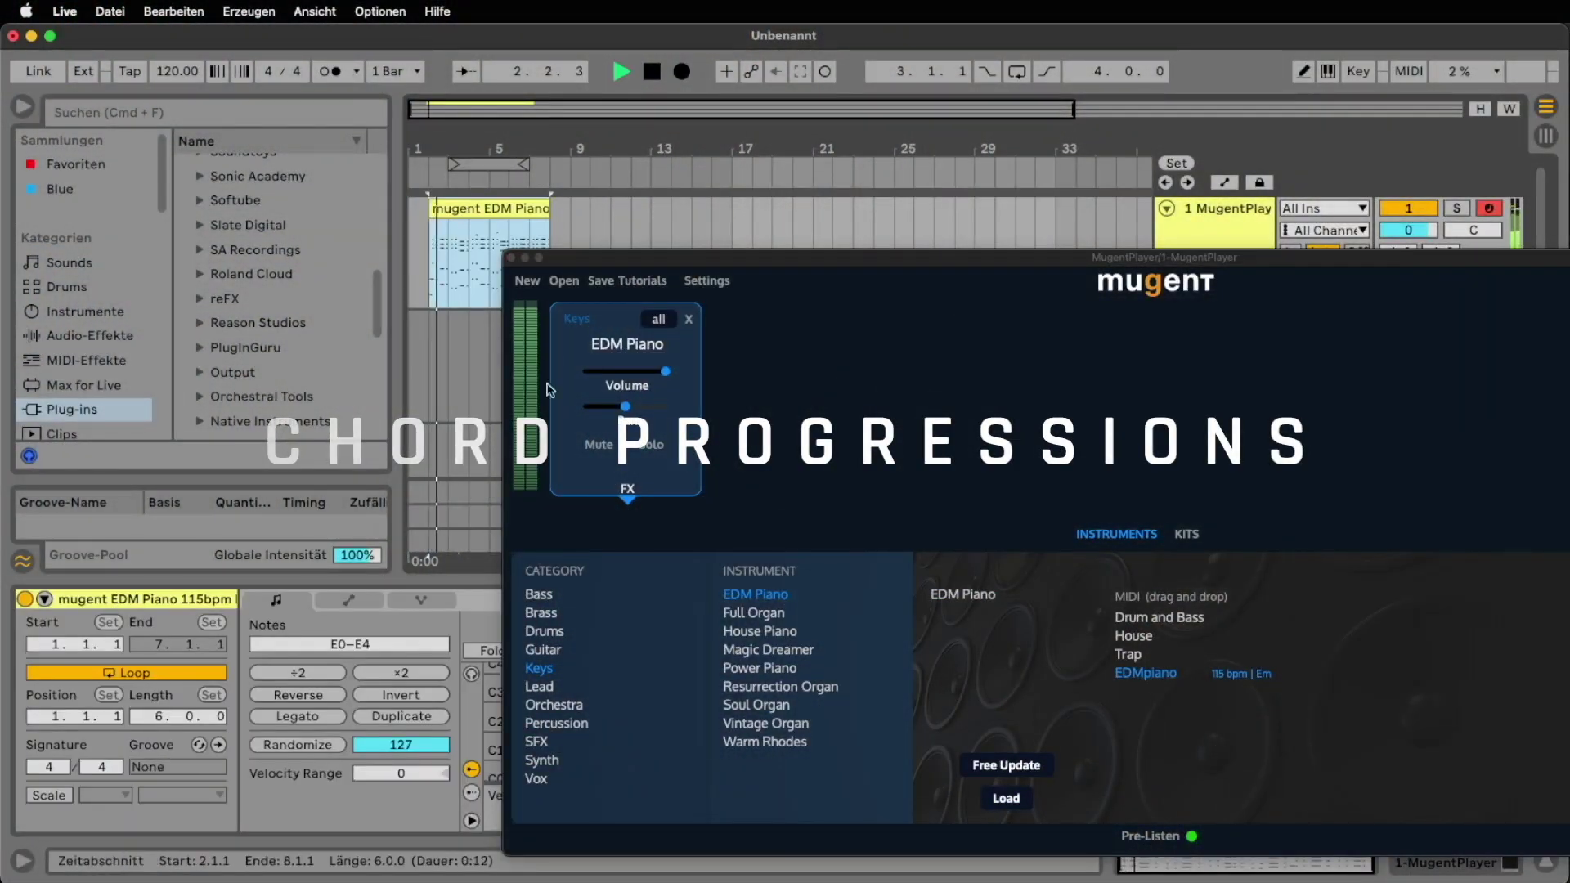
click(627, 499)
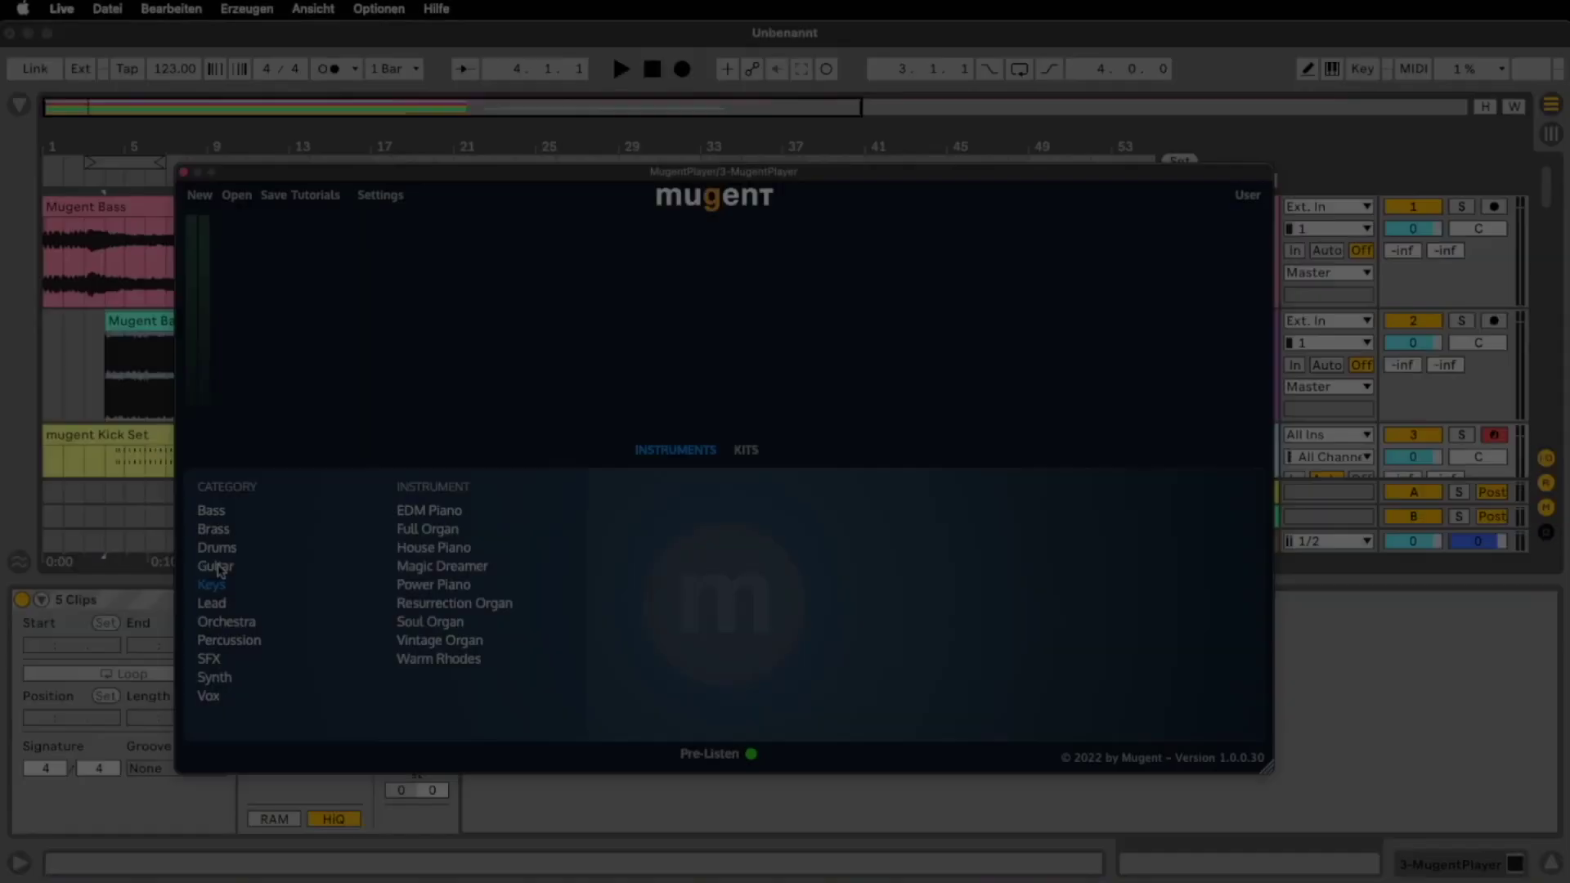
Step: Browse the Guitar, Lead, Orchestra, Percussion and Synth instrument categories in the Mugent player
click(200, 569)
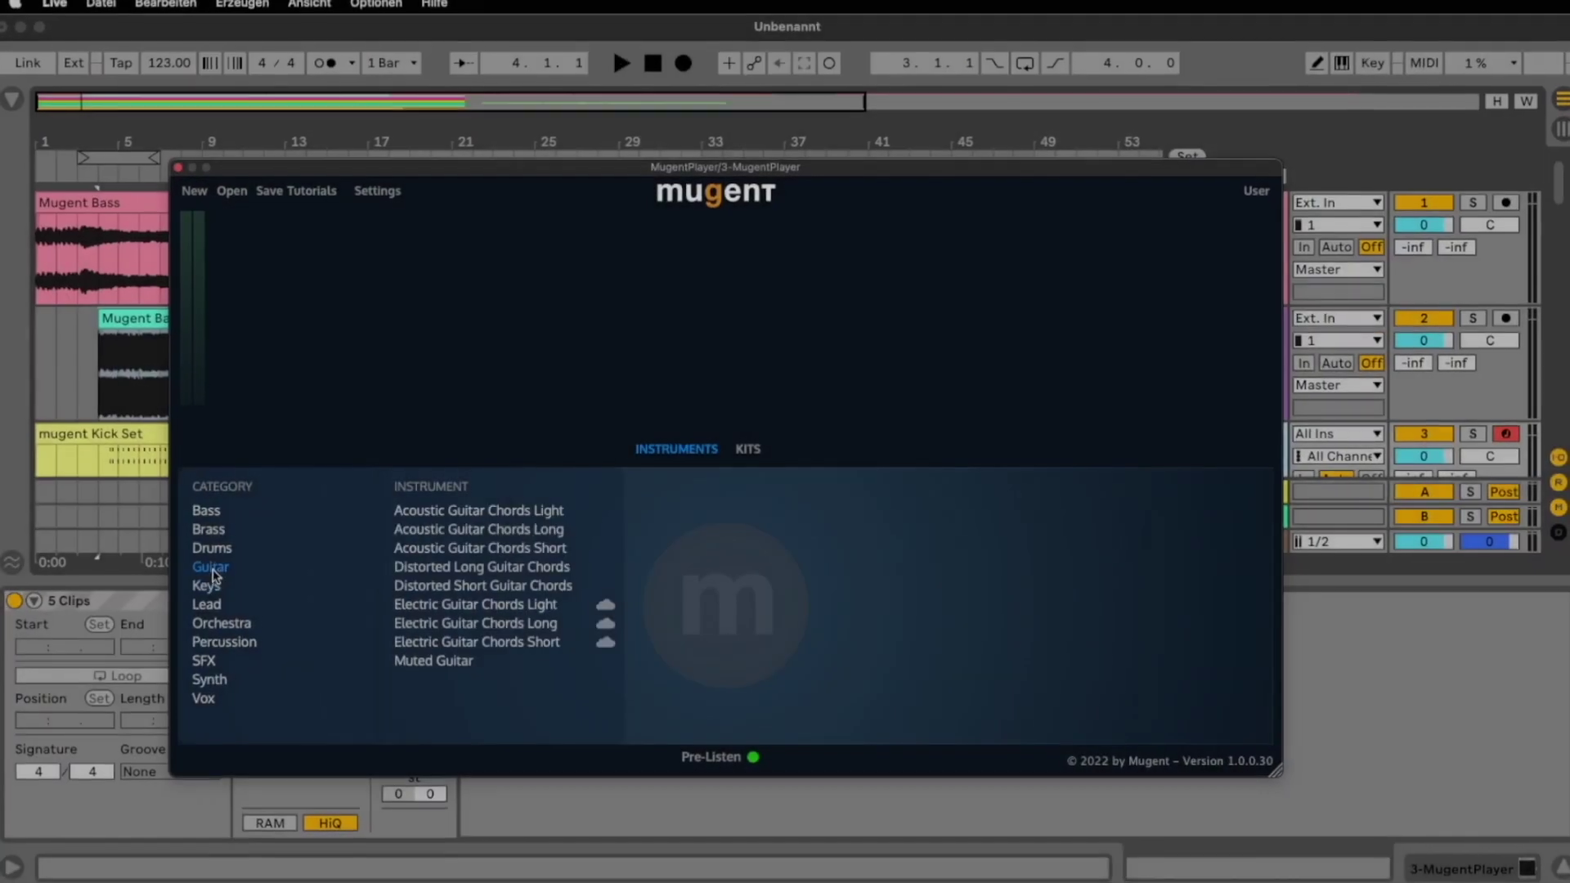
click(204, 609)
click(204, 628)
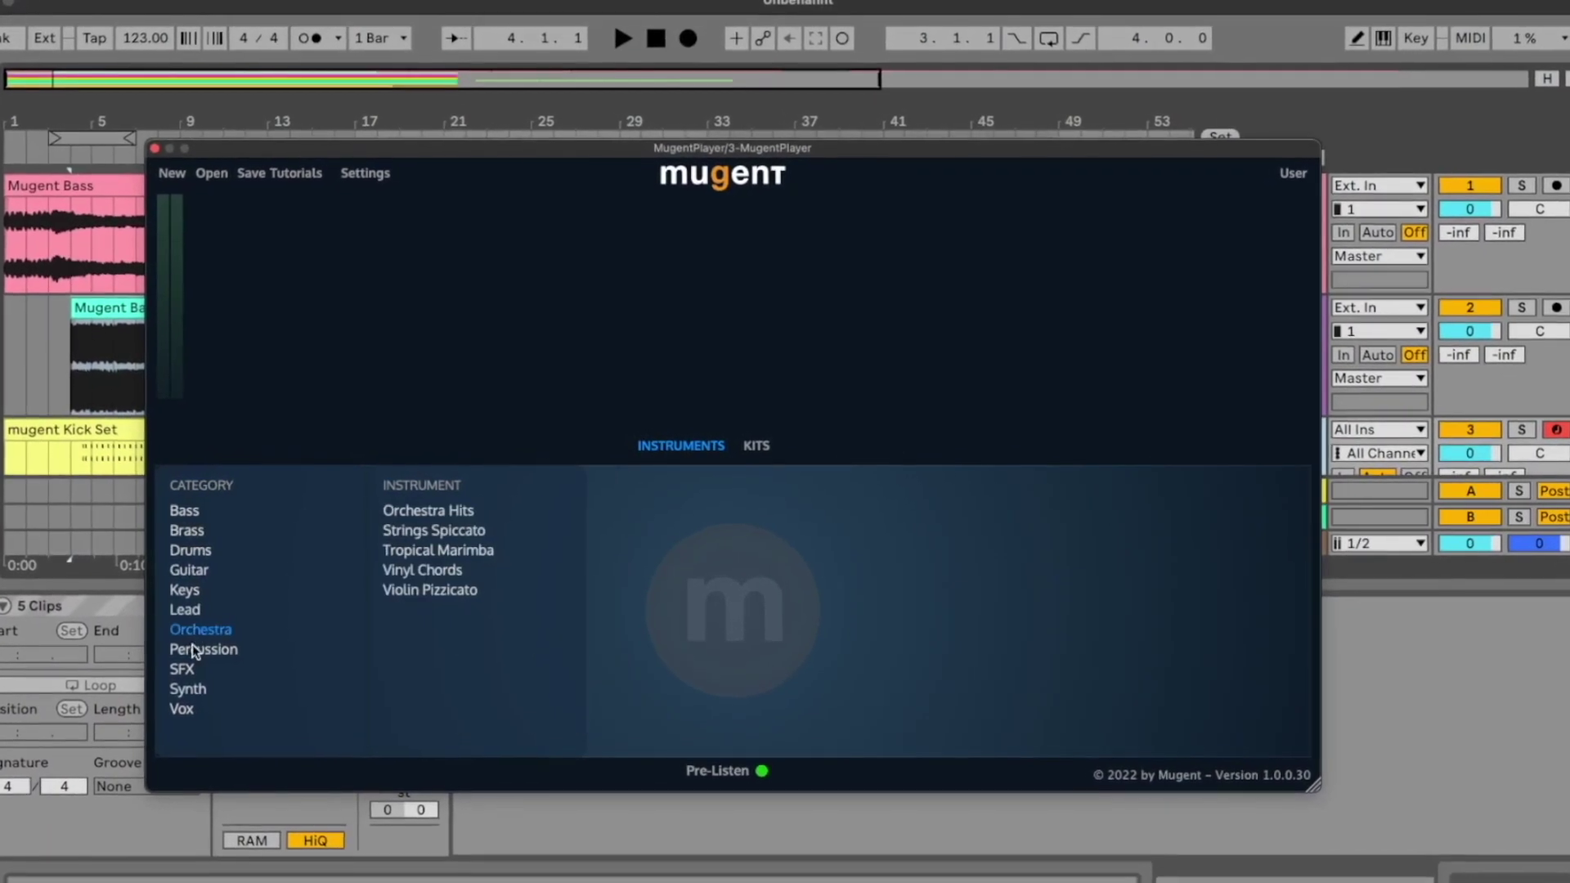
click(206, 645)
click(177, 694)
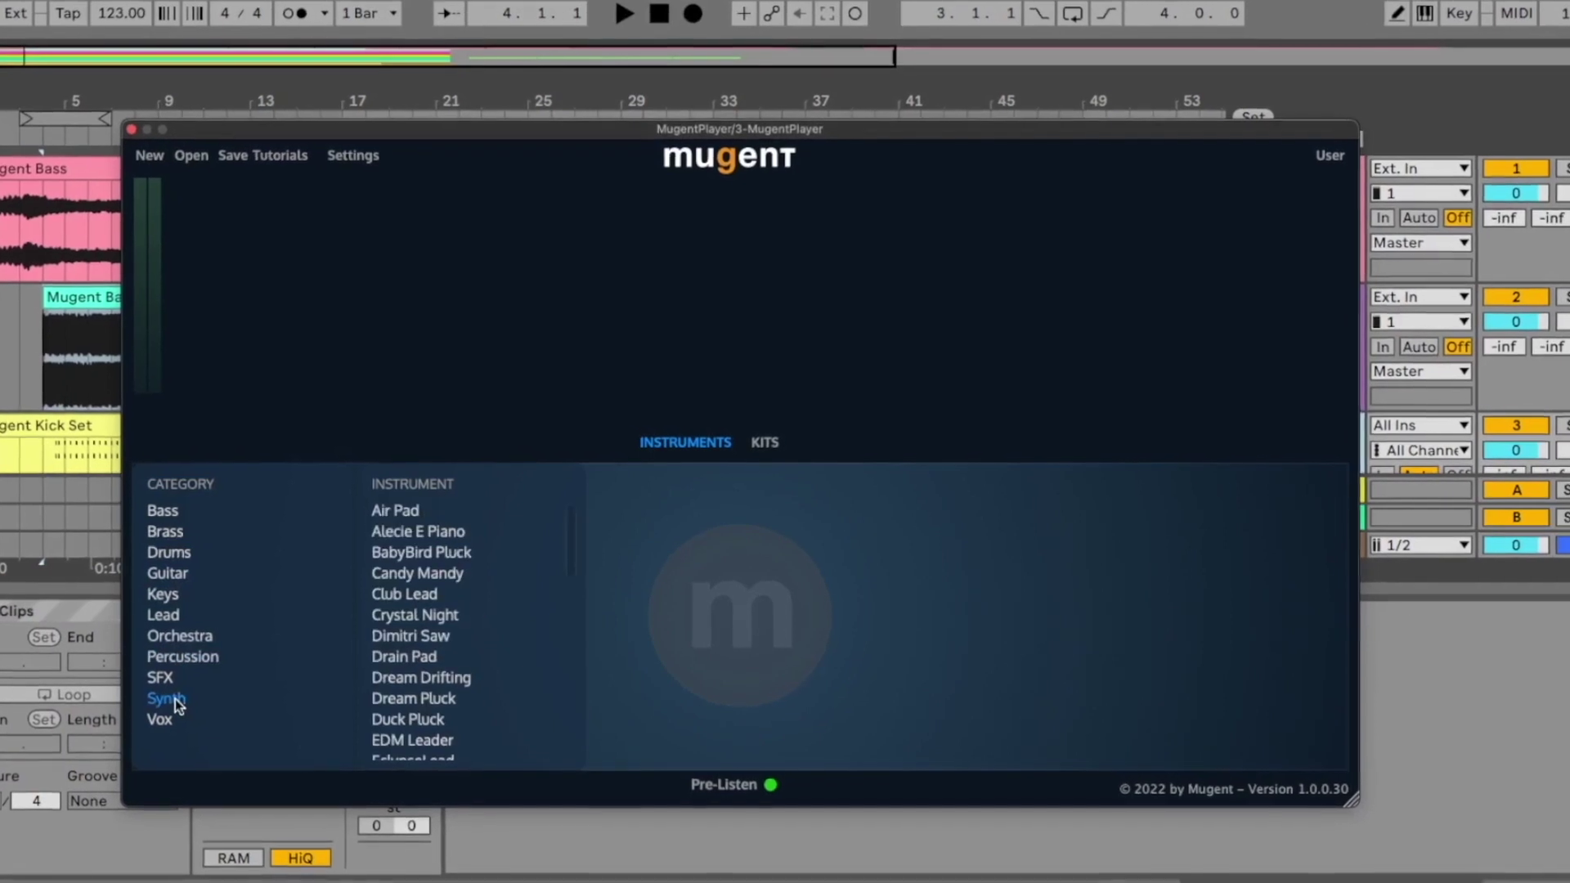
click(423, 654)
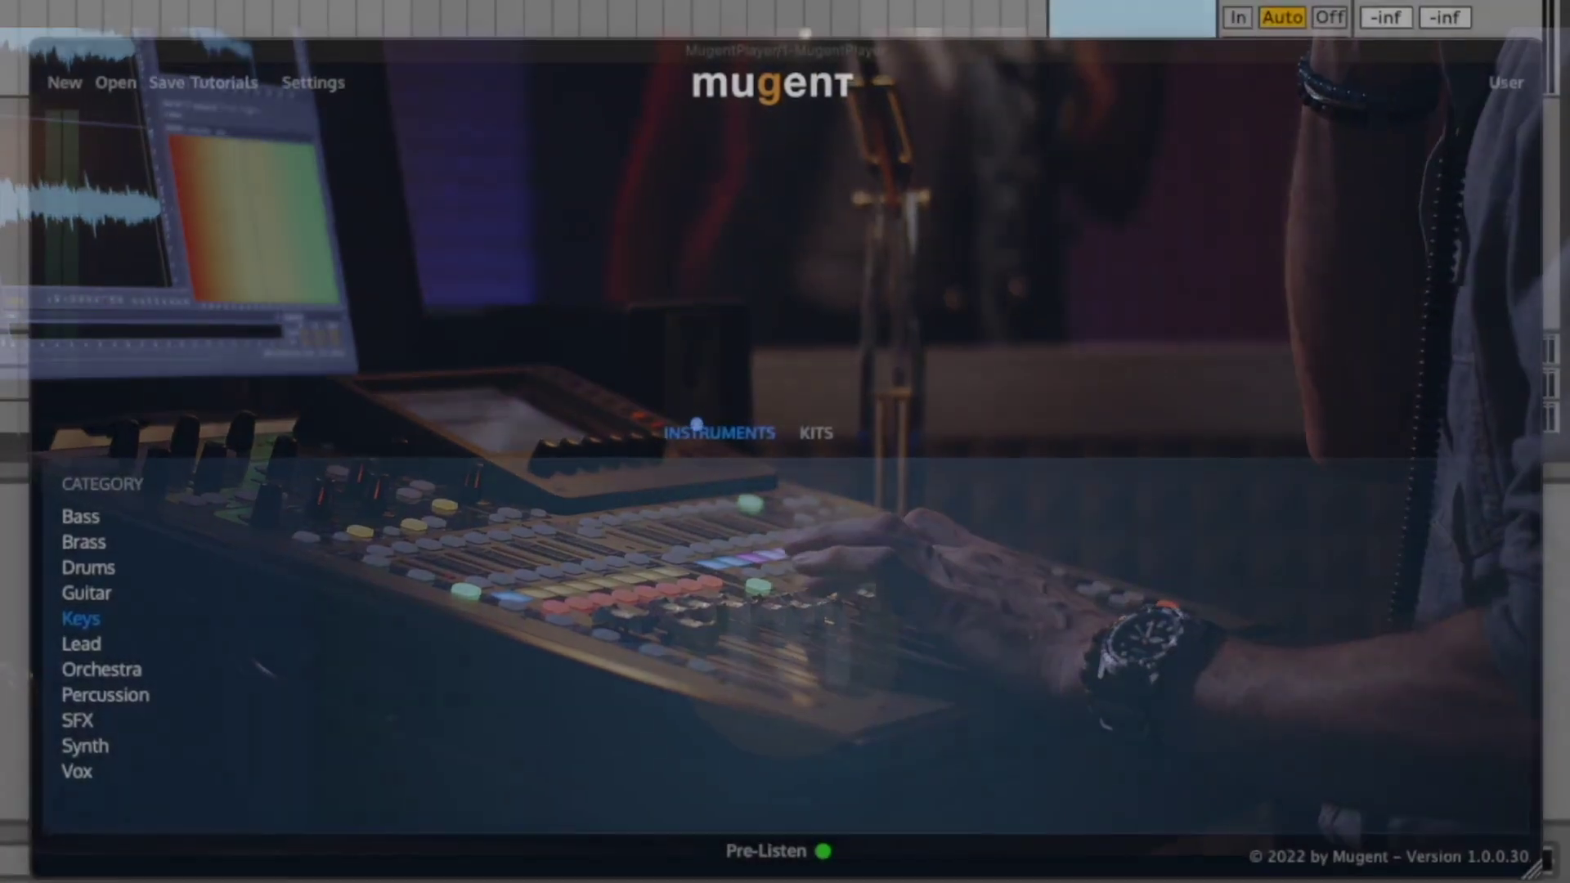
Step: Load the Pop House kit from the House kits and place its PopHouse MIDI at bar 1 of the arrangement
click(822, 437)
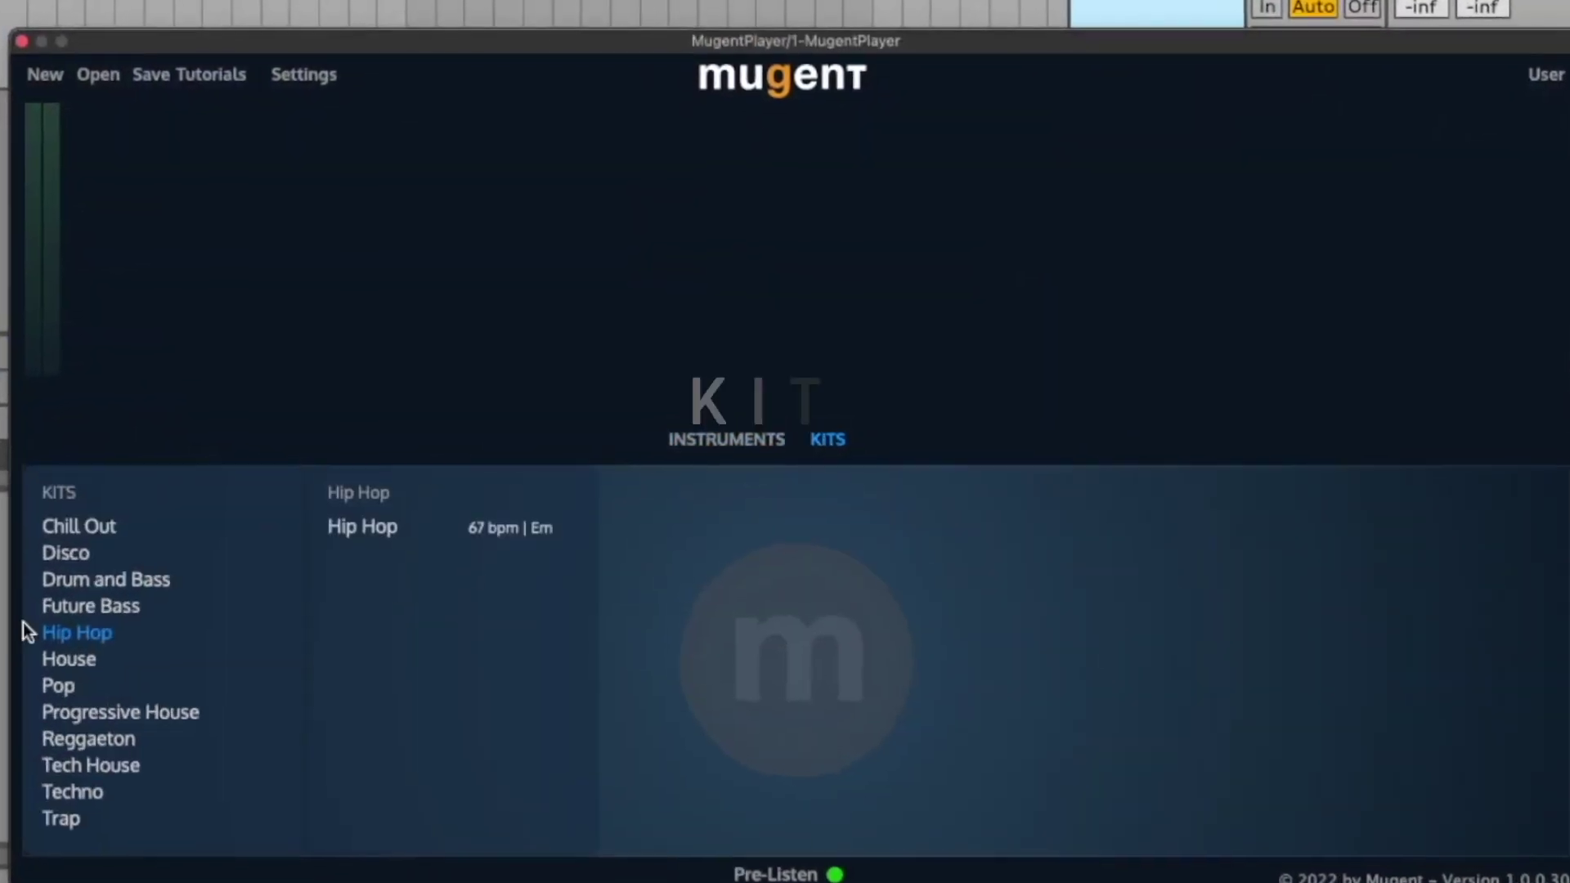
click(73, 671)
click(383, 540)
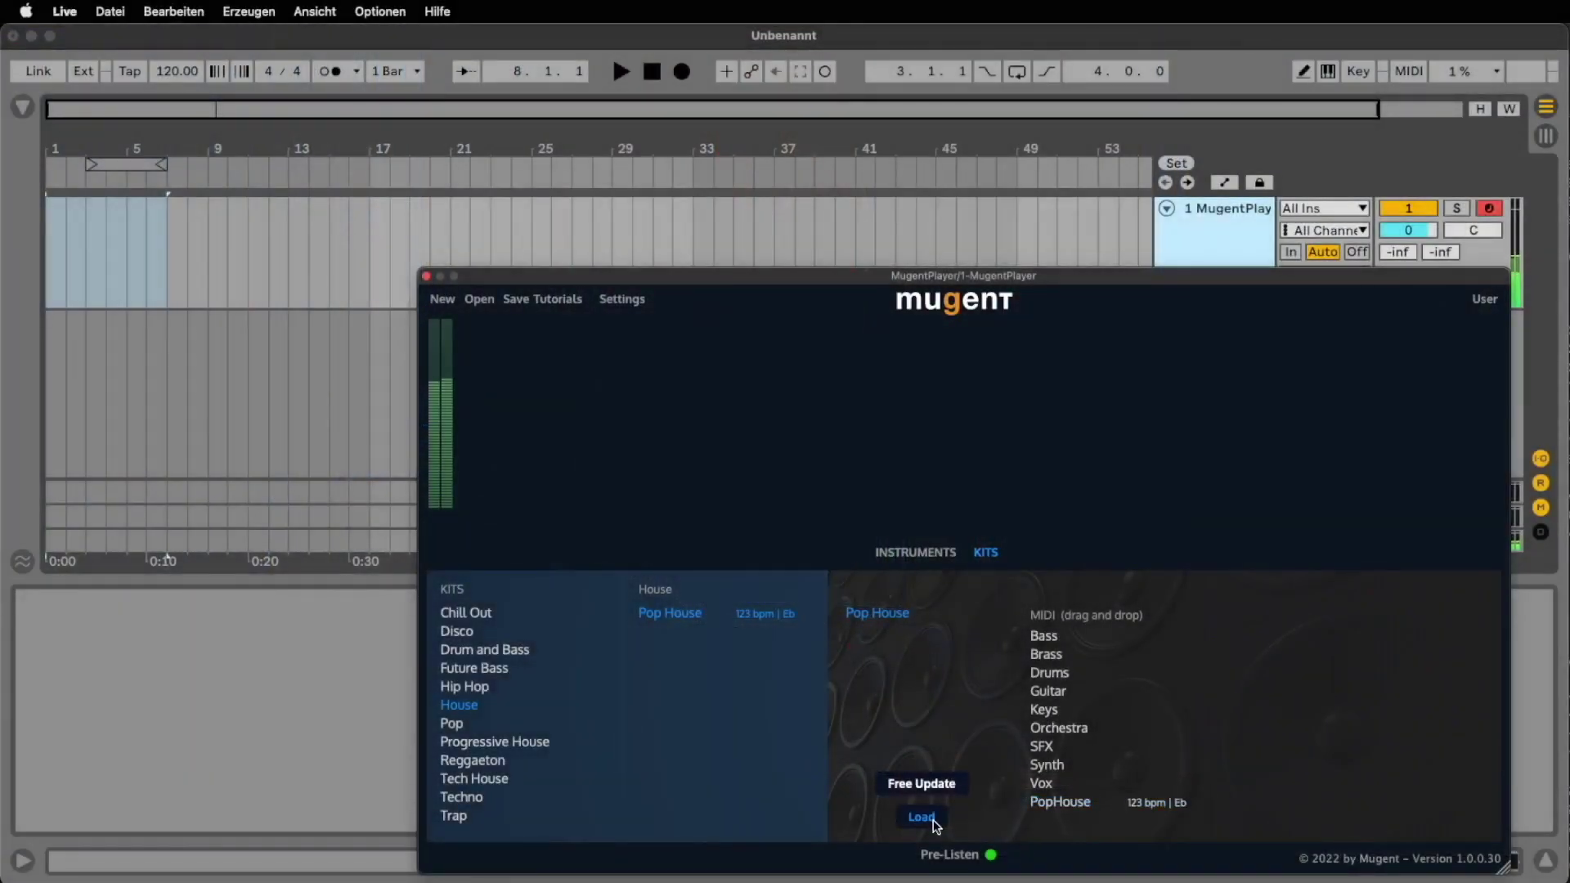
click(922, 817)
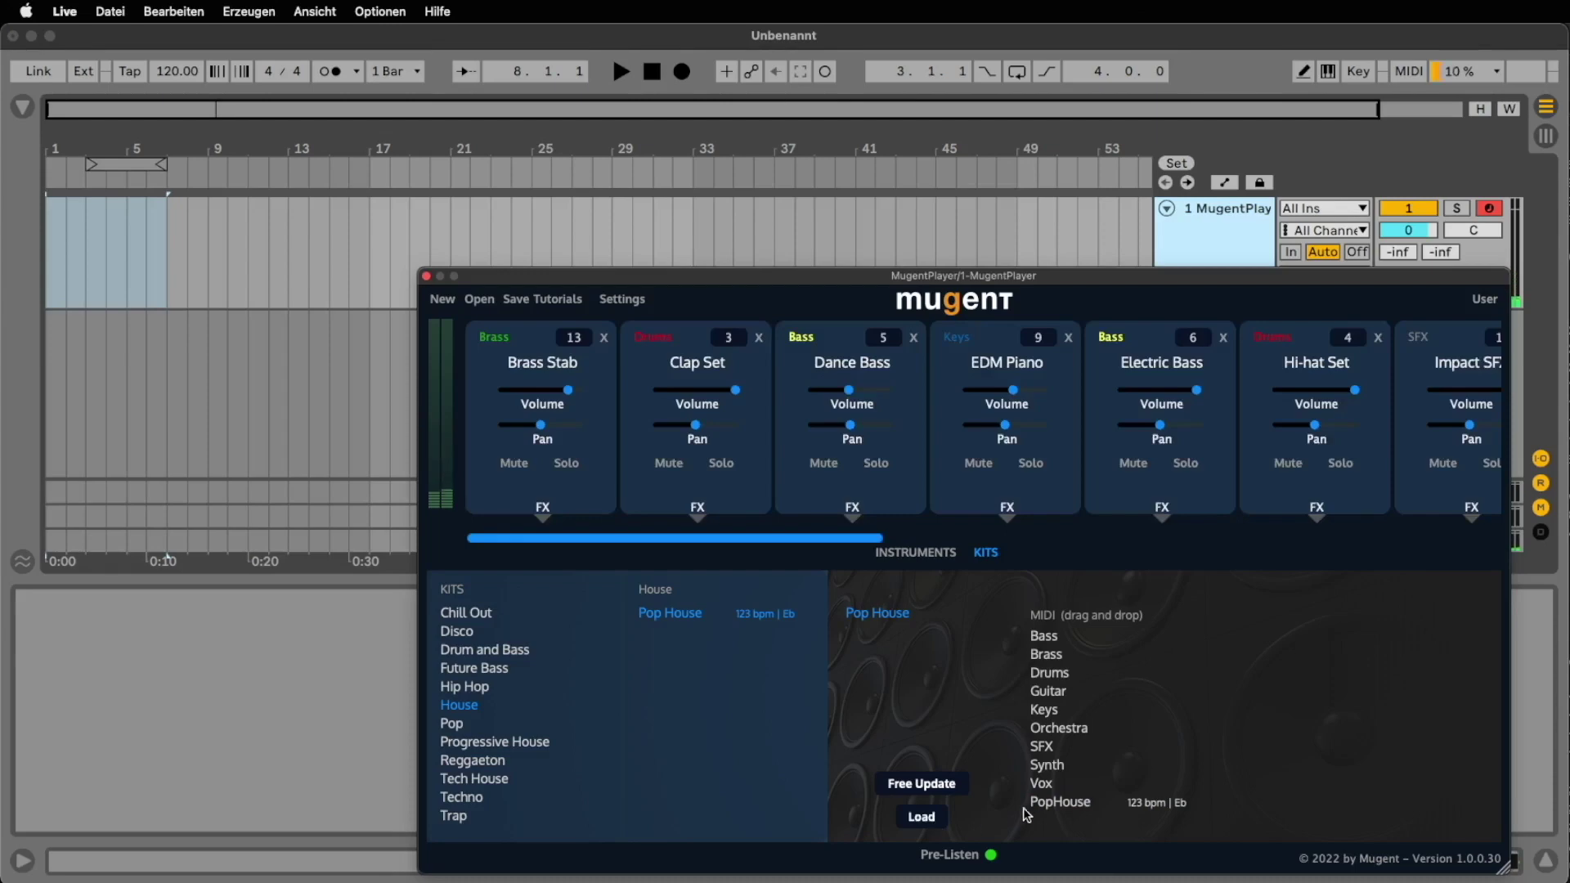
drag(800, 730, 47, 277)
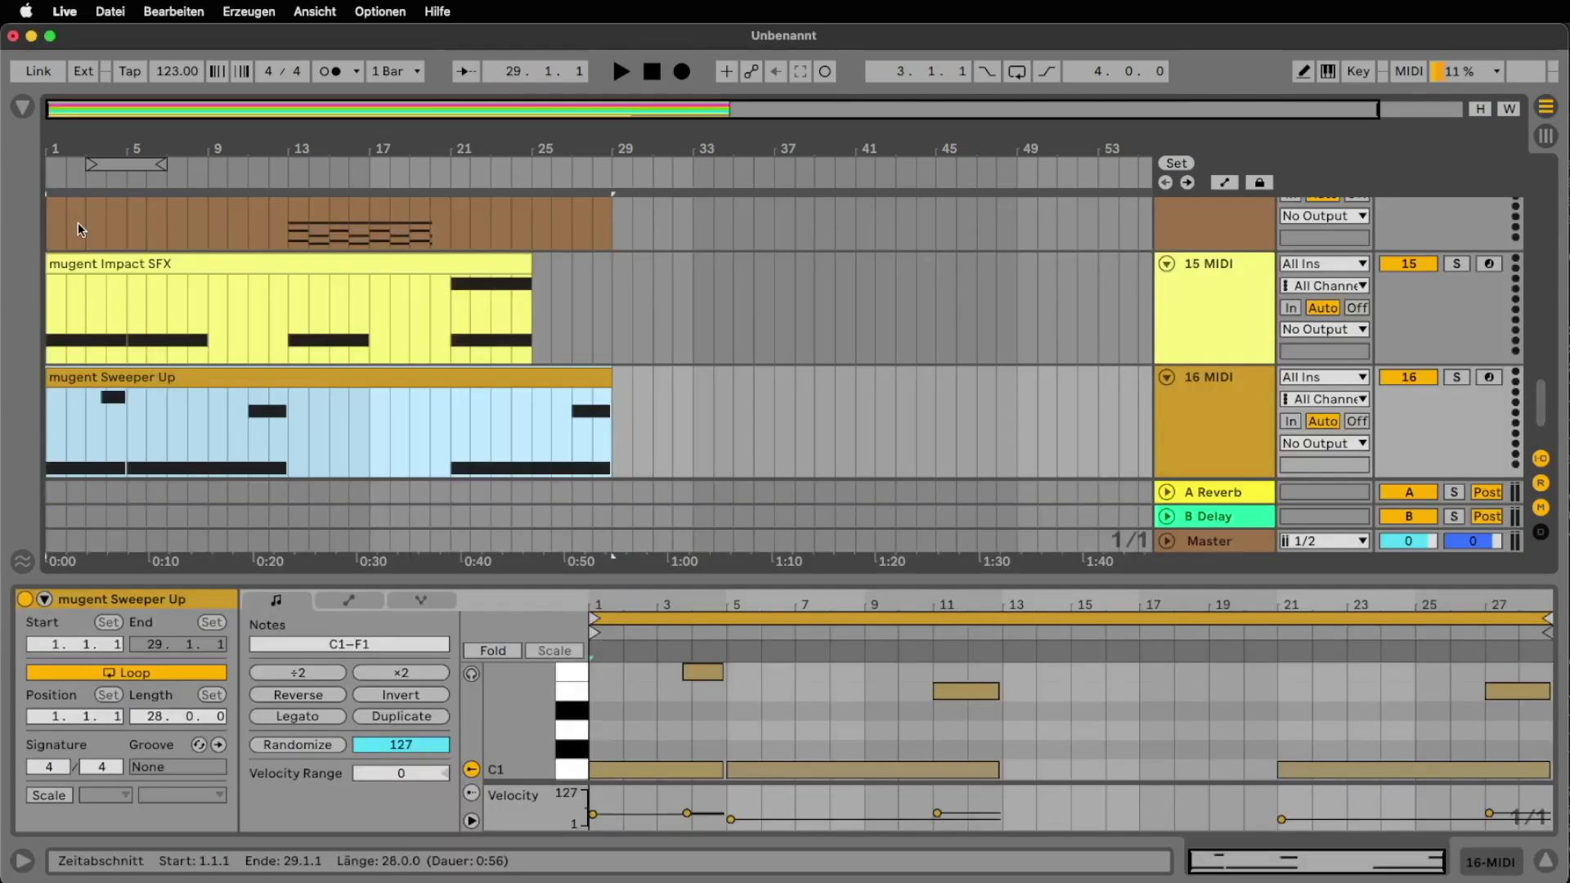
Step: Play the arrangement and copy the first four bars of the EDM Piano clip to bar 30 on the same track
click(95, 264)
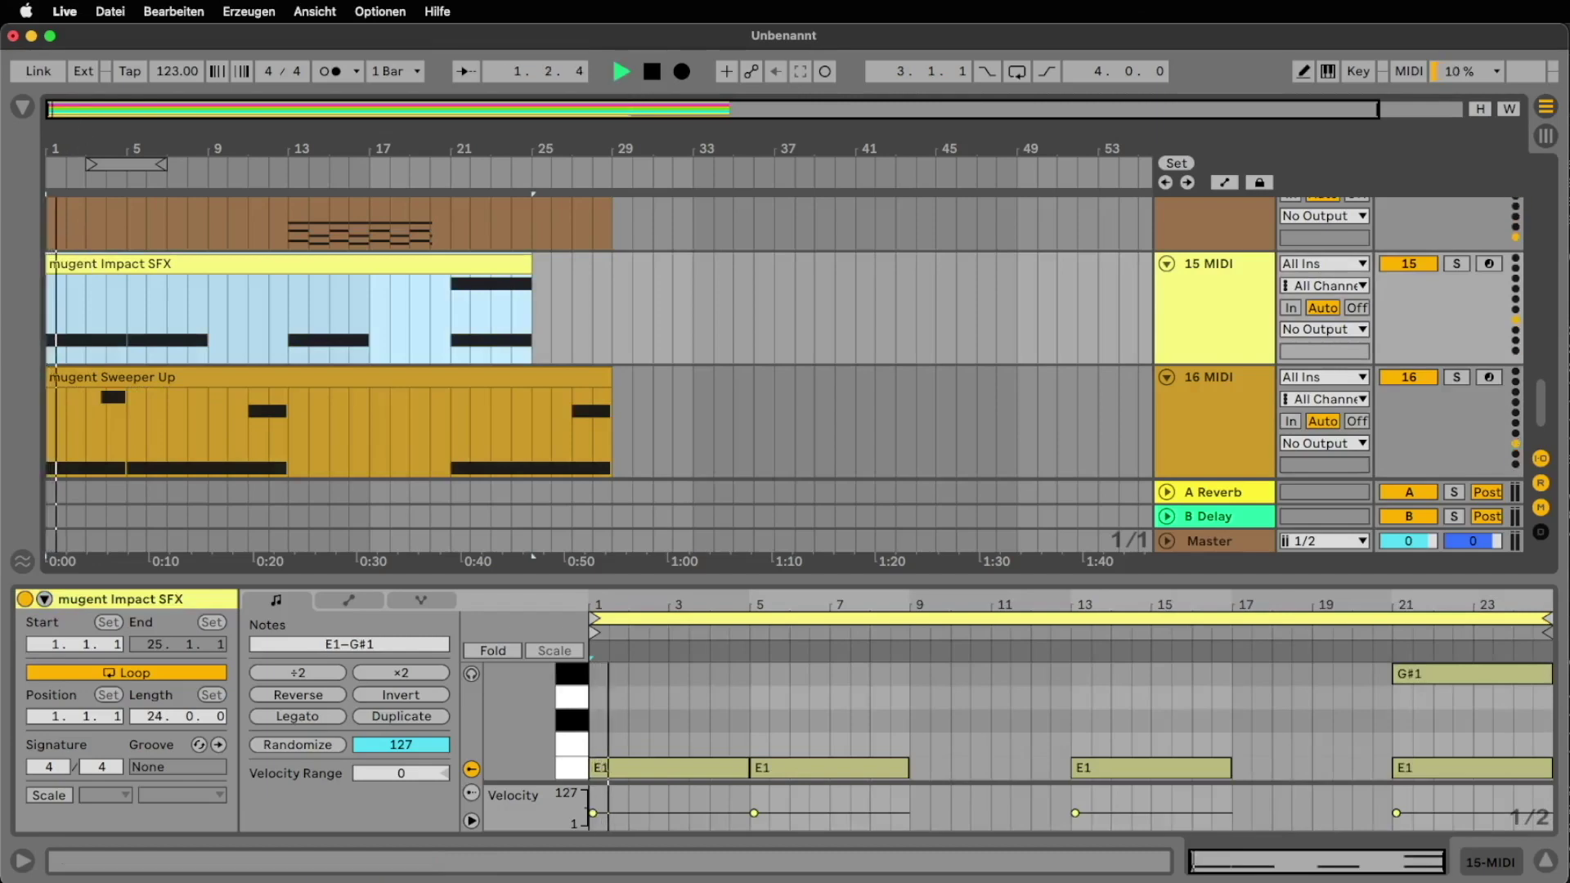
scroll(236, 300, up, 5)
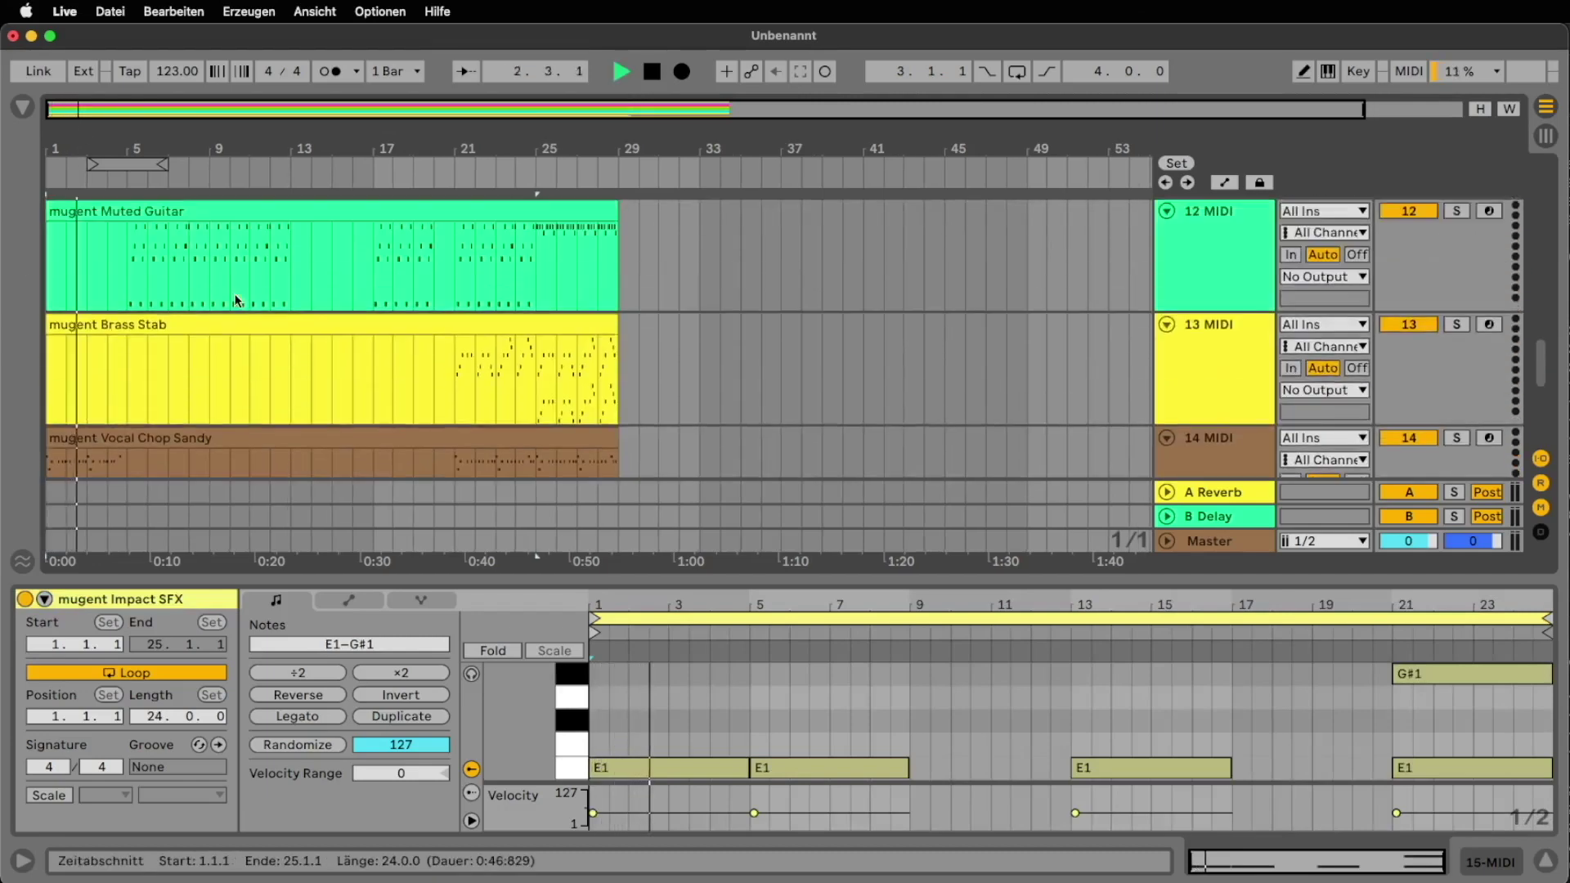
scroll(236, 300, up, 5)
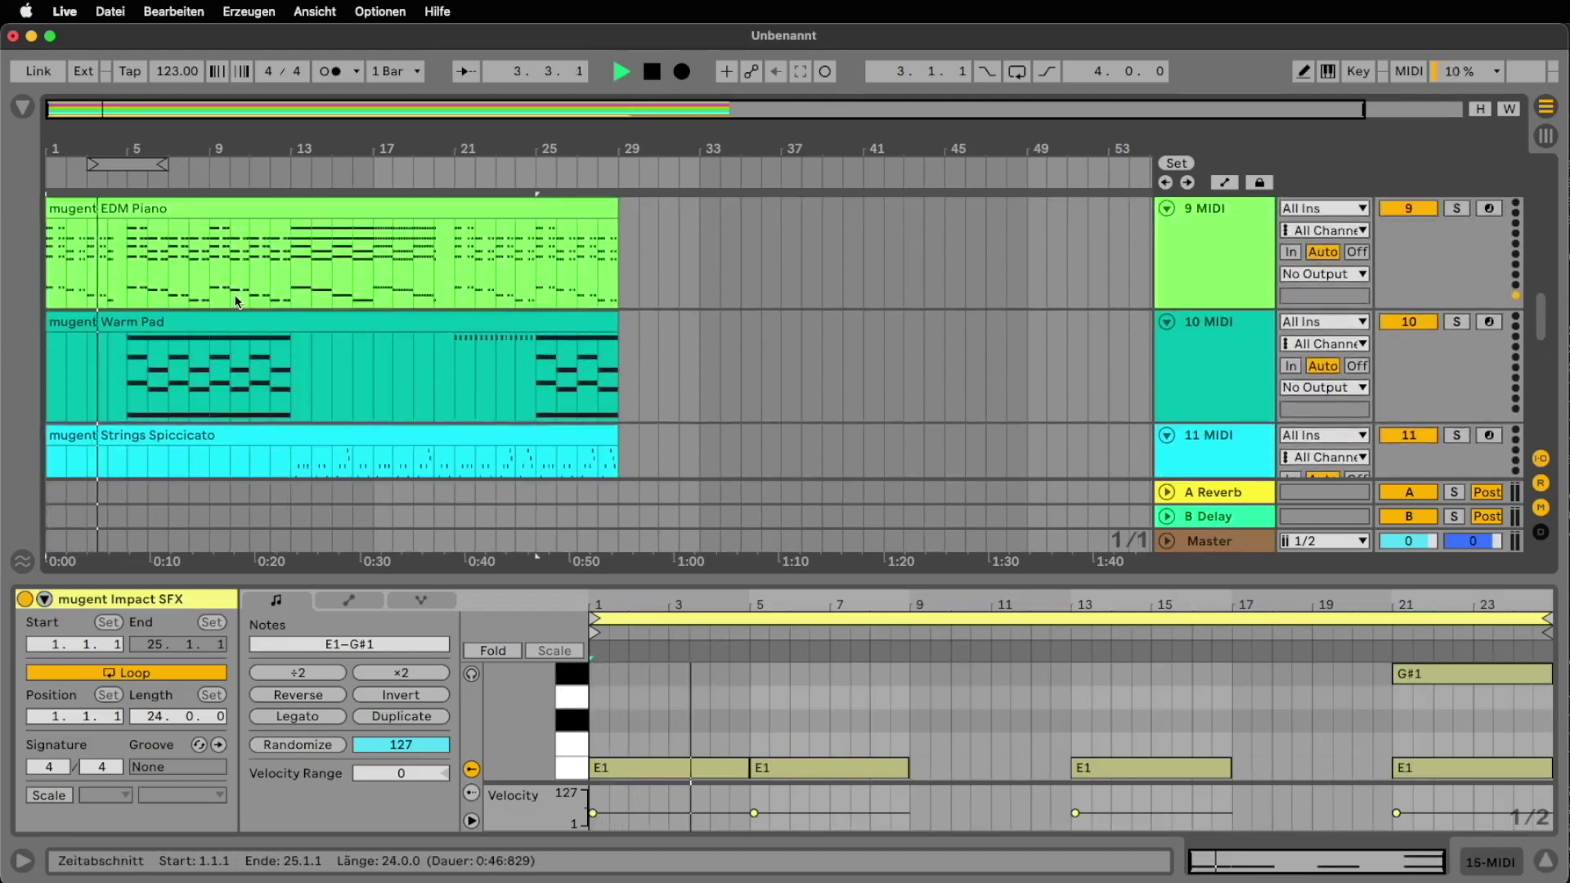
drag(123, 260, 34, 255)
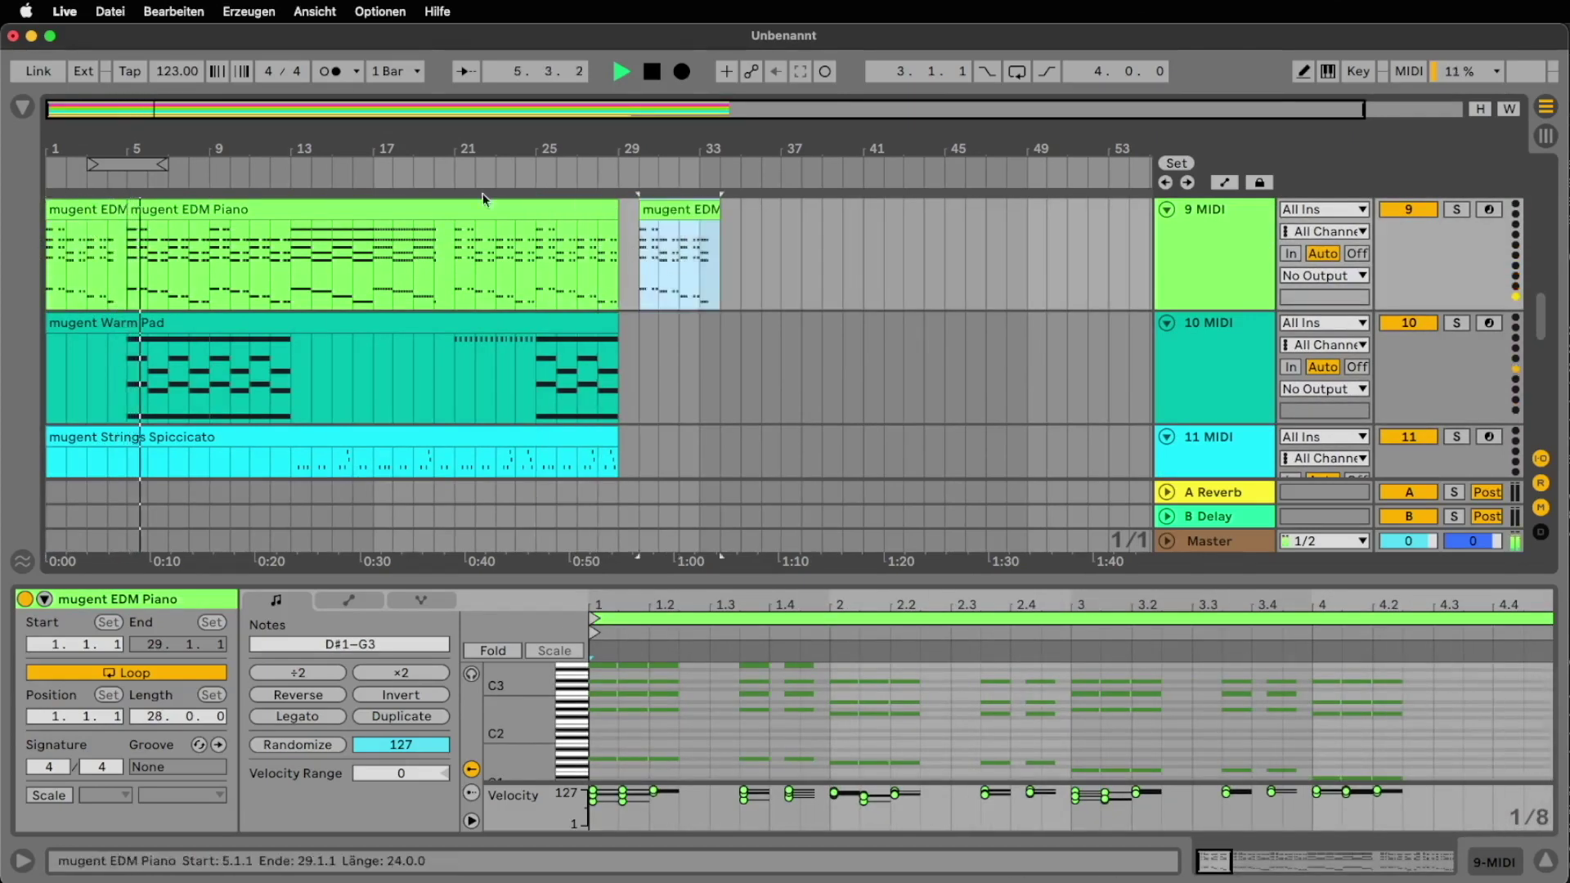
scroll(291, 242, up, 3)
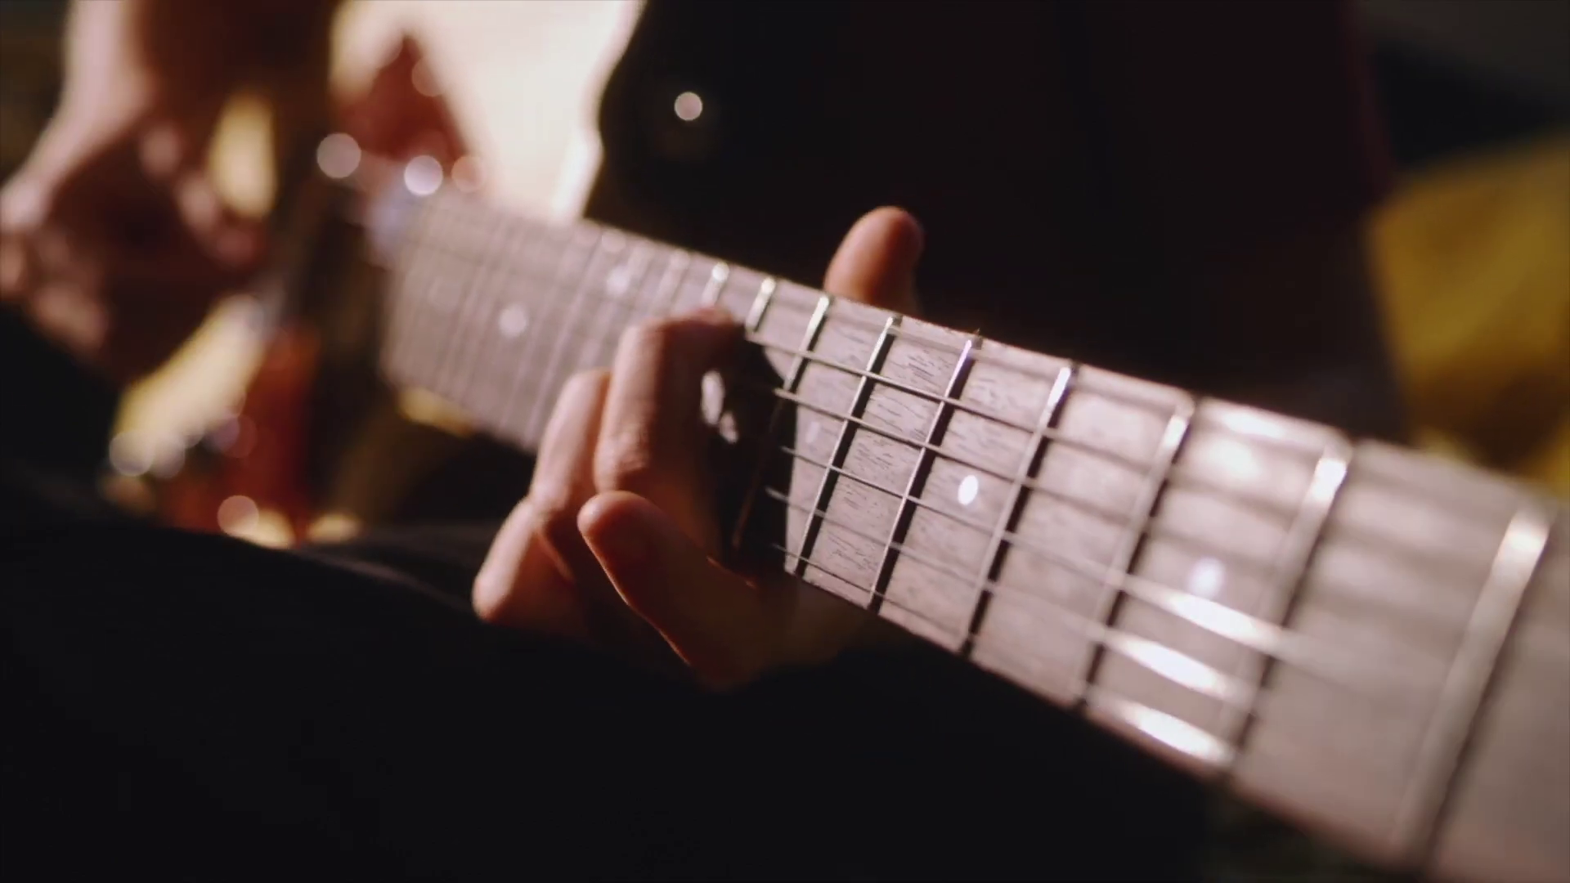